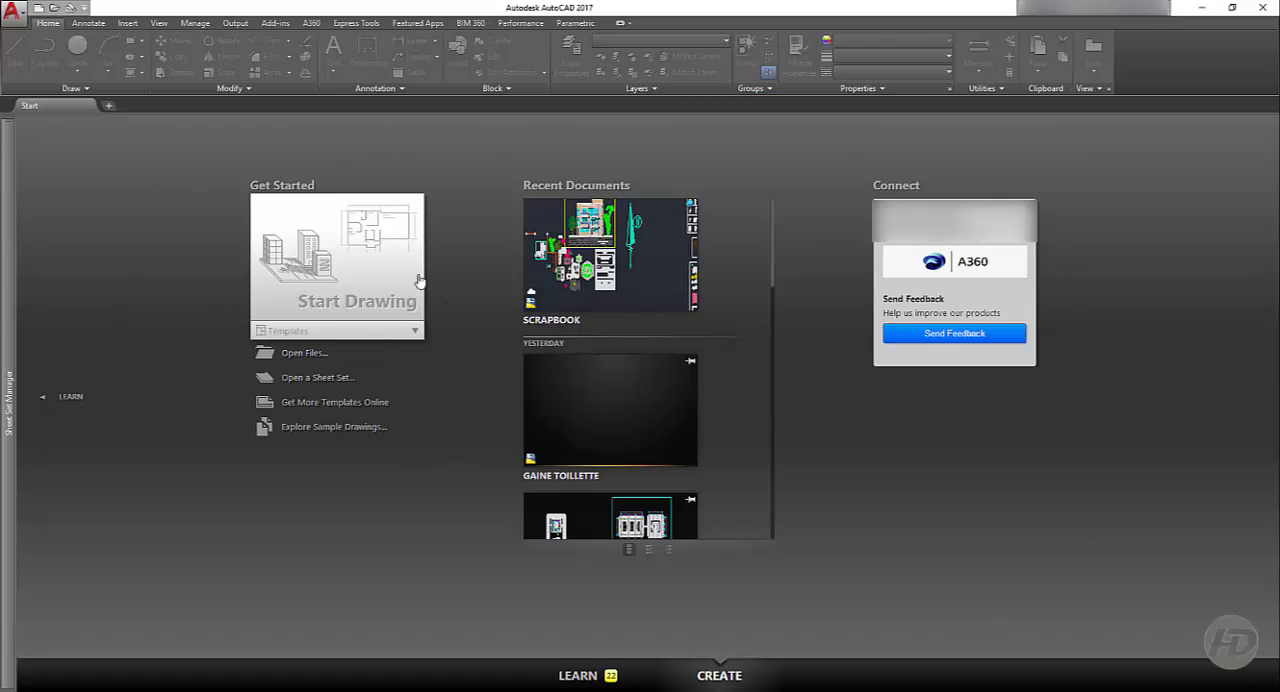
Step: Start a new blank drawing
click(355, 275)
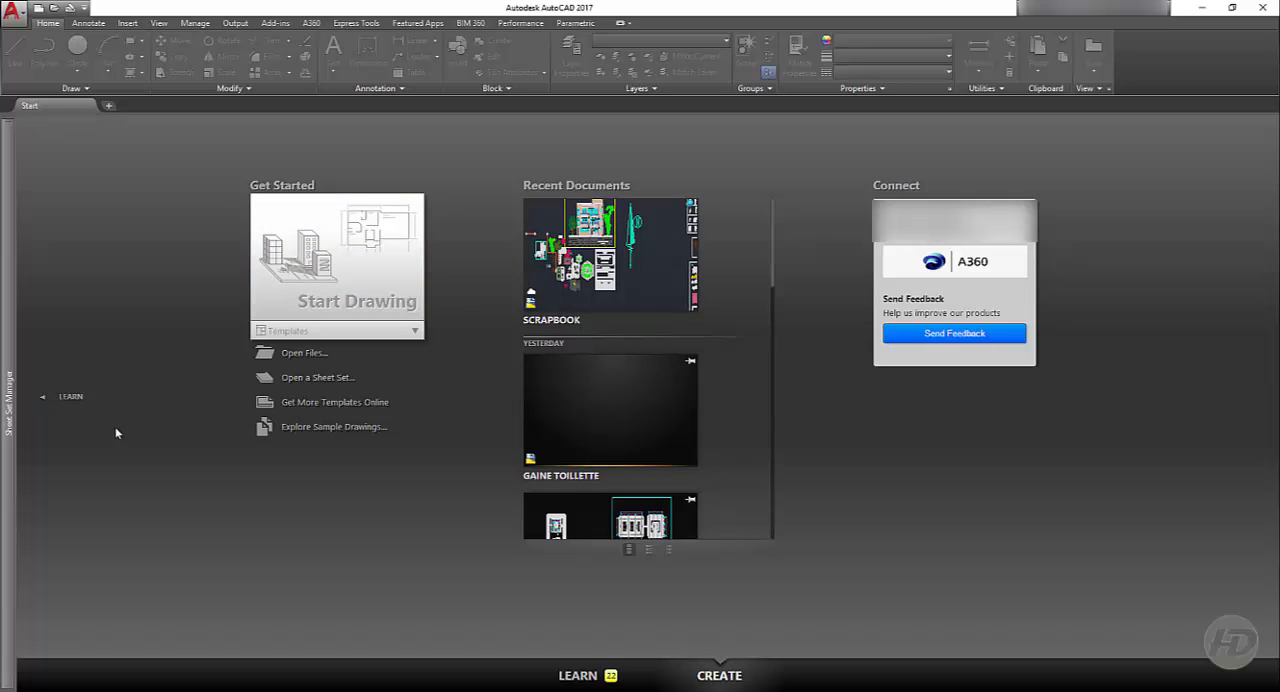
click(343, 288)
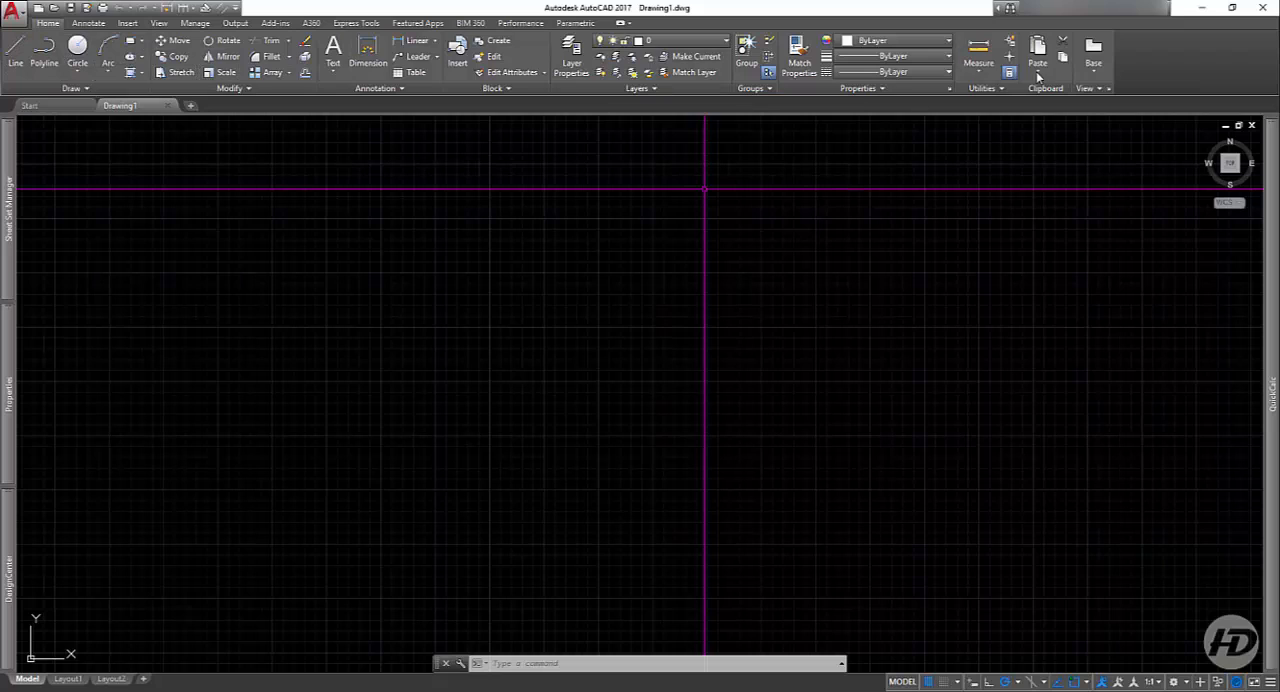
click(86, 90)
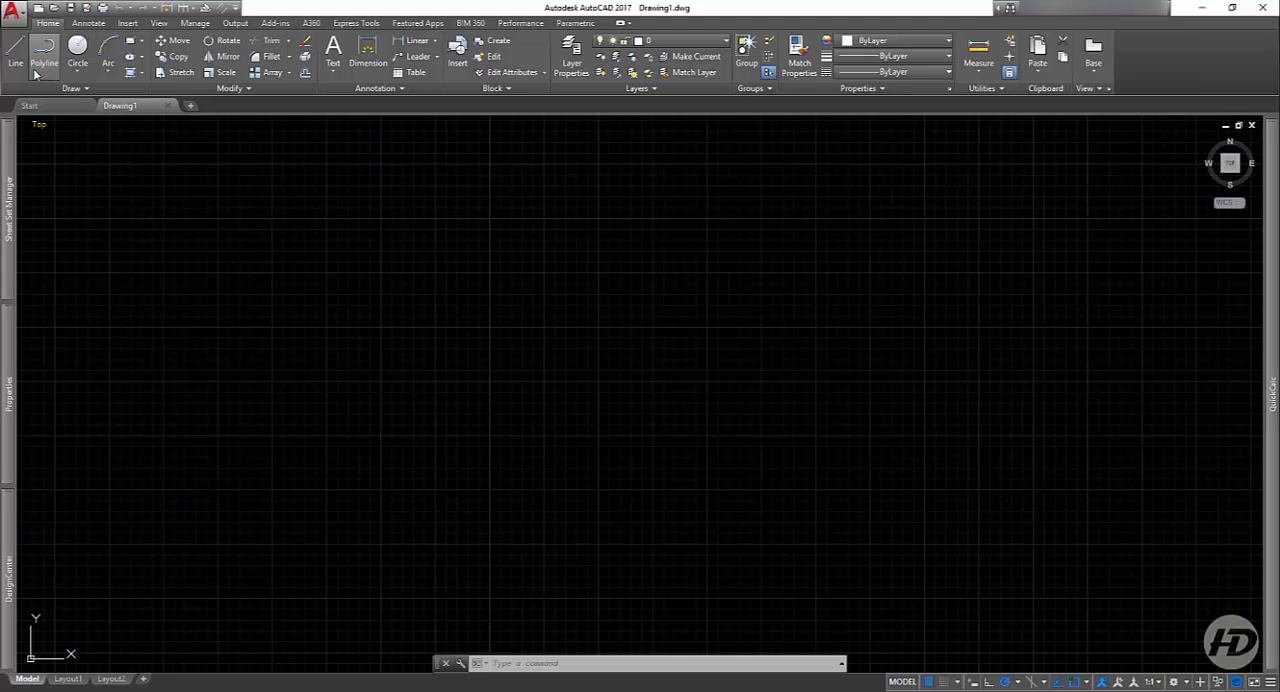
click(73, 91)
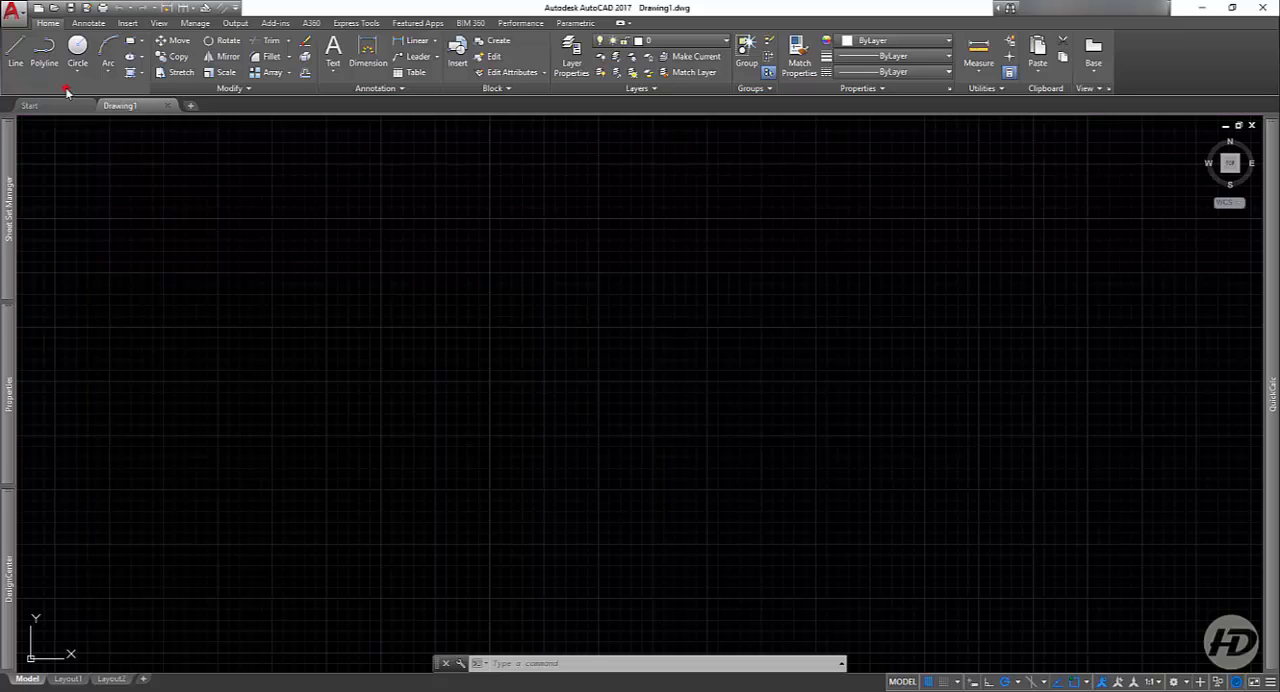
click(69, 89)
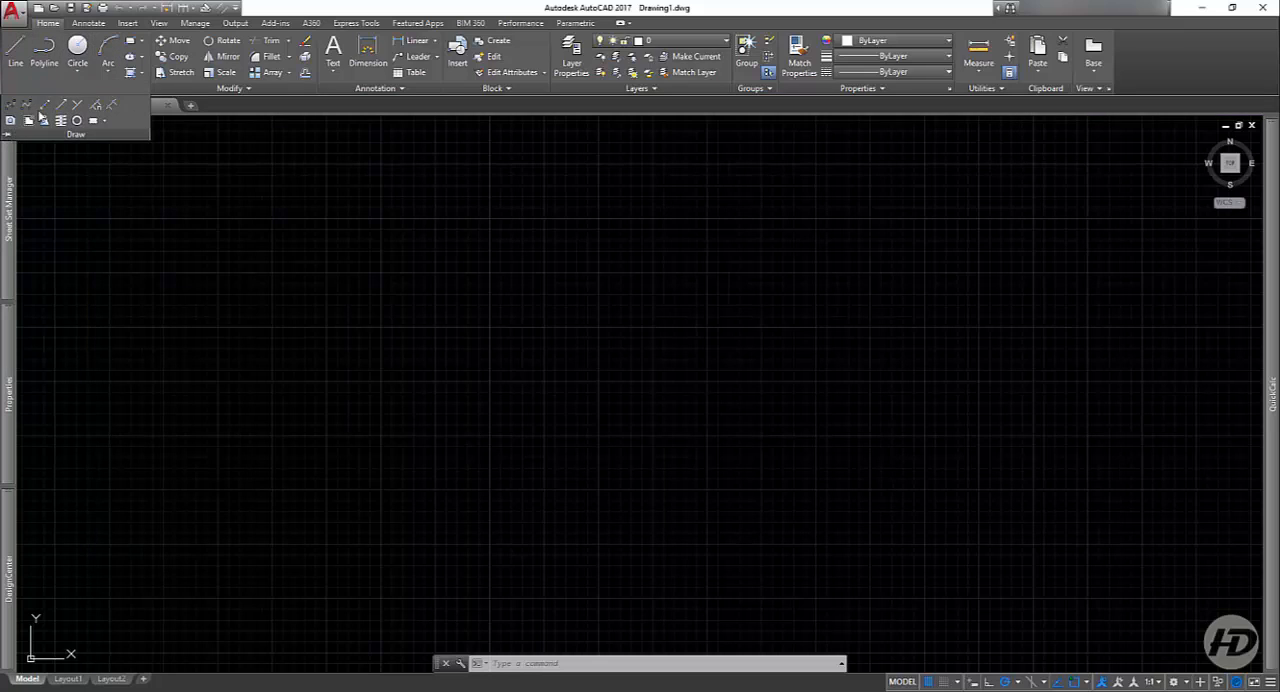
click(249, 90)
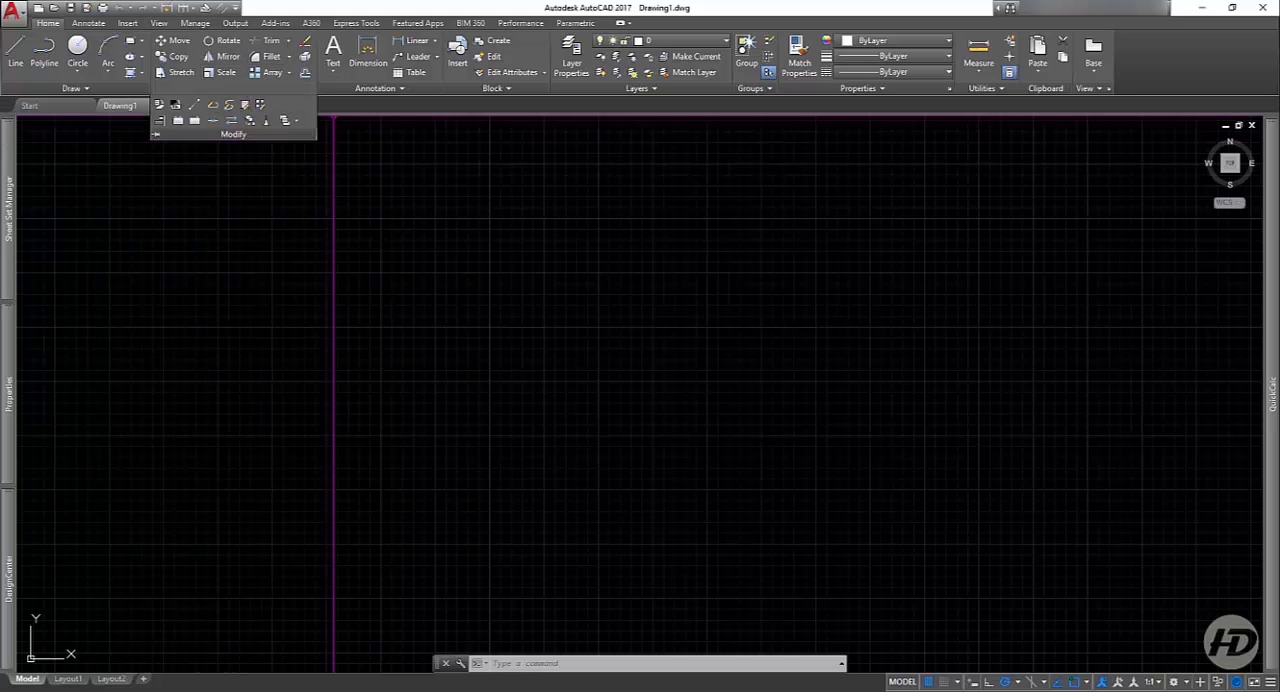
Step: Draw a single, nearly horizontal line freehand in the upper part of the empty drawing
click(60, 89)
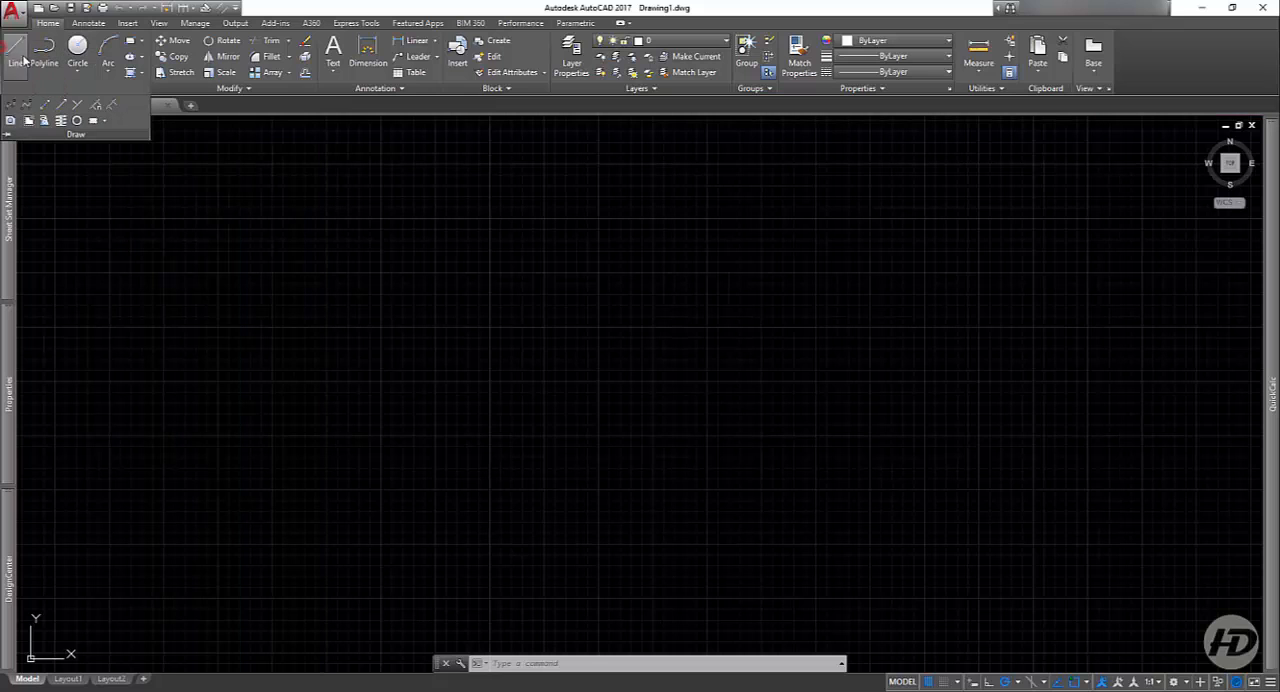
click(23, 60)
click(154, 203)
click(452, 208)
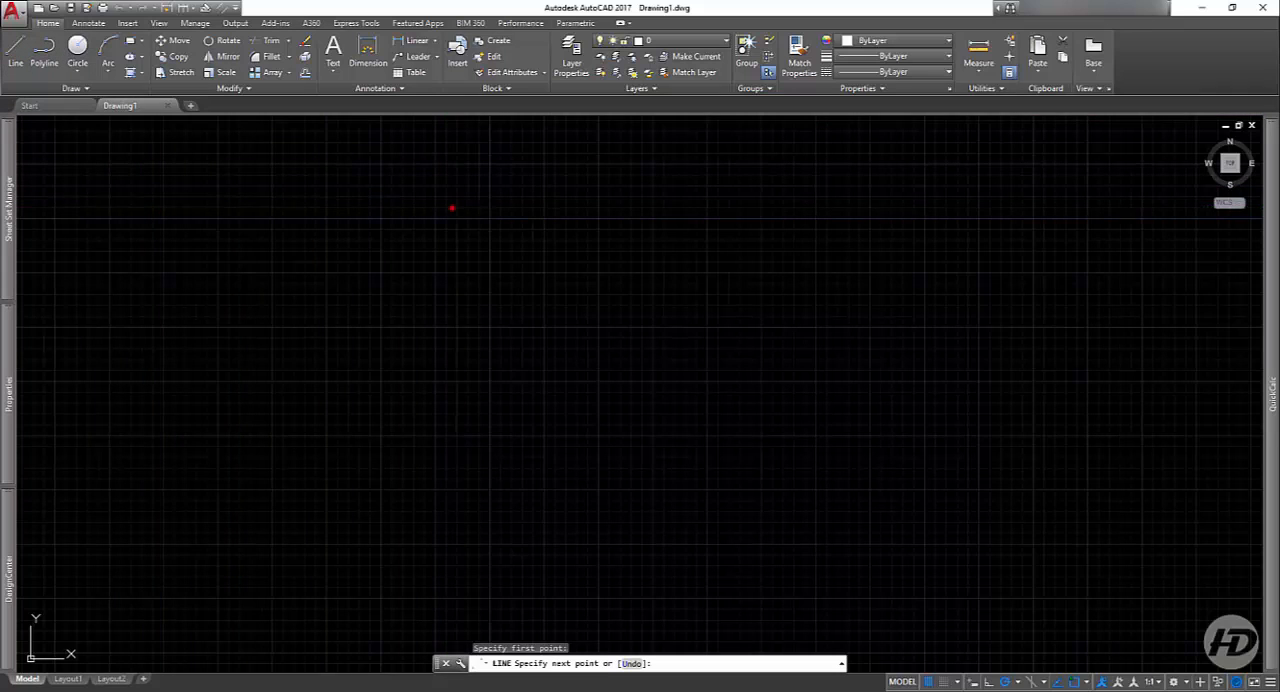
key(Return)
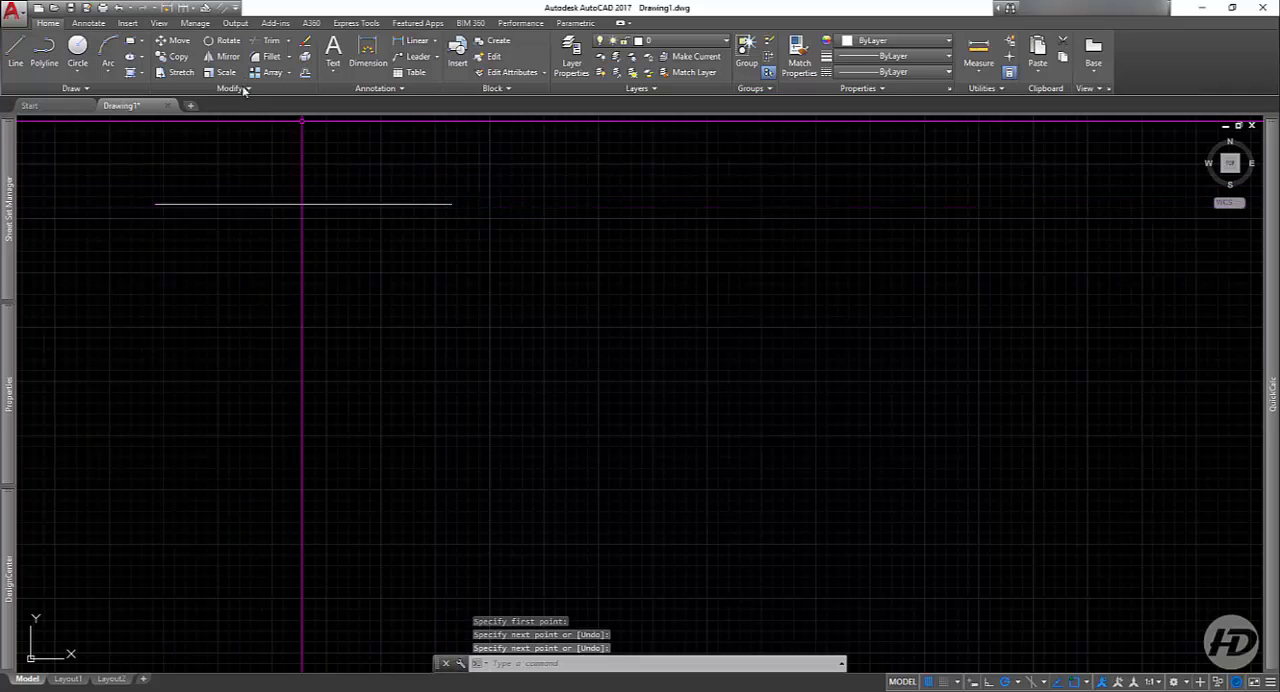
Step: Copy the line to four other places below the original, using a point on the line as base point
click(176, 56)
click(316, 200)
click(284, 236)
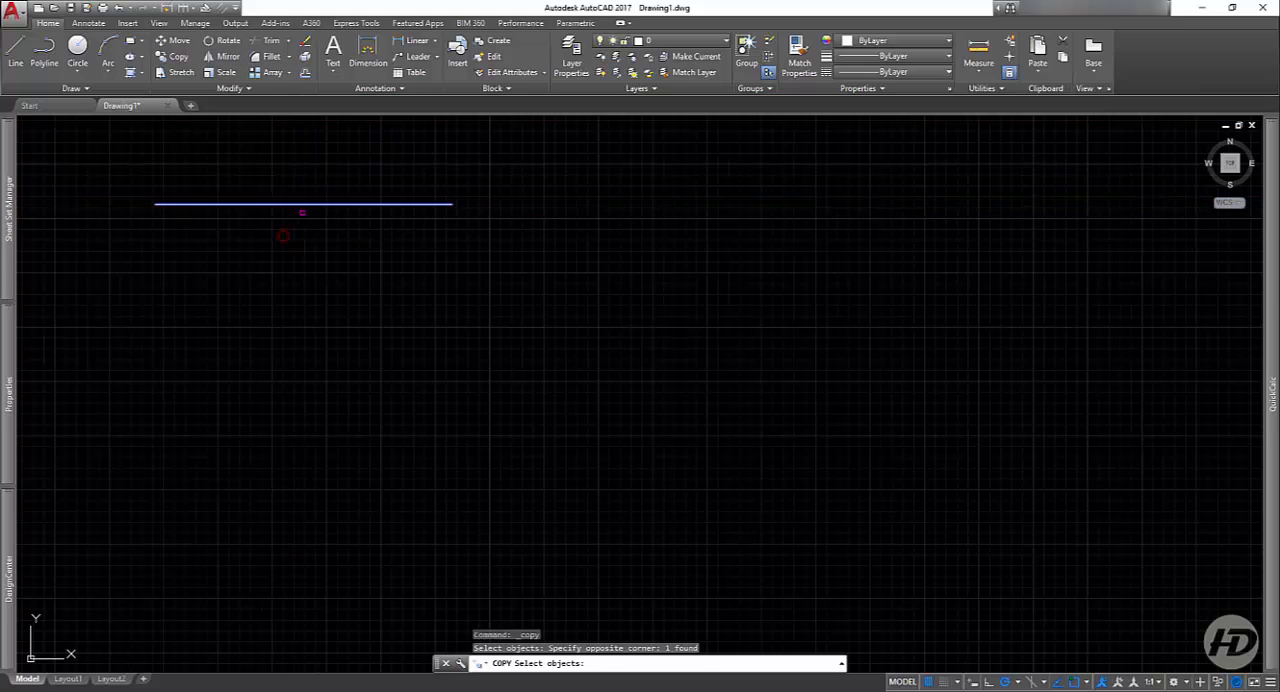
key(Return)
click(317, 204)
click(431, 295)
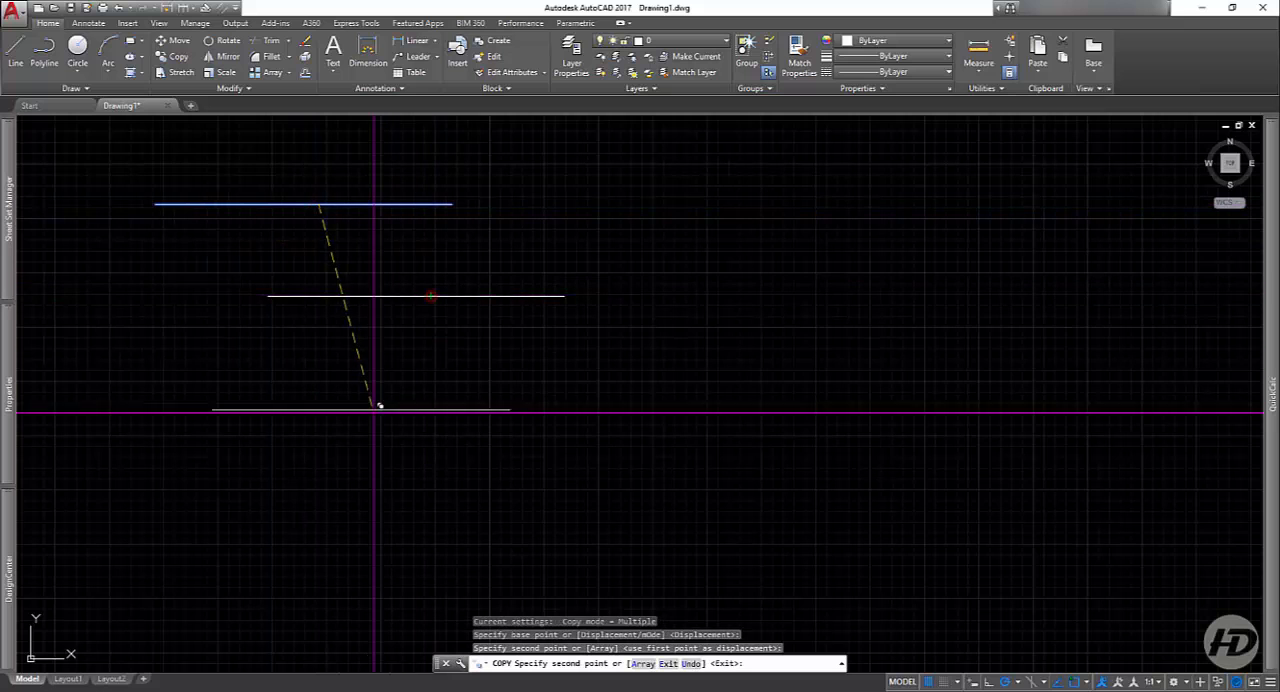
click(366, 405)
click(295, 519)
click(632, 470)
key(Return)
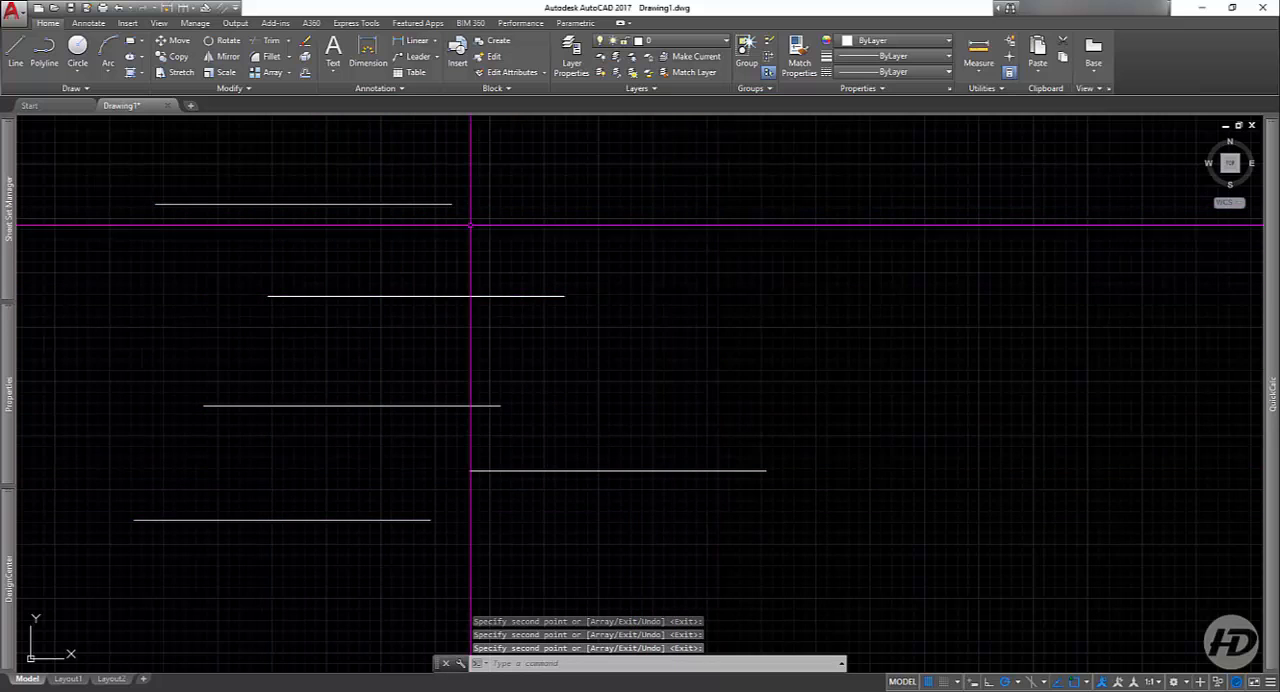
Step: Select the original line and all its copies and delete them
click(523, 197)
click(262, 265)
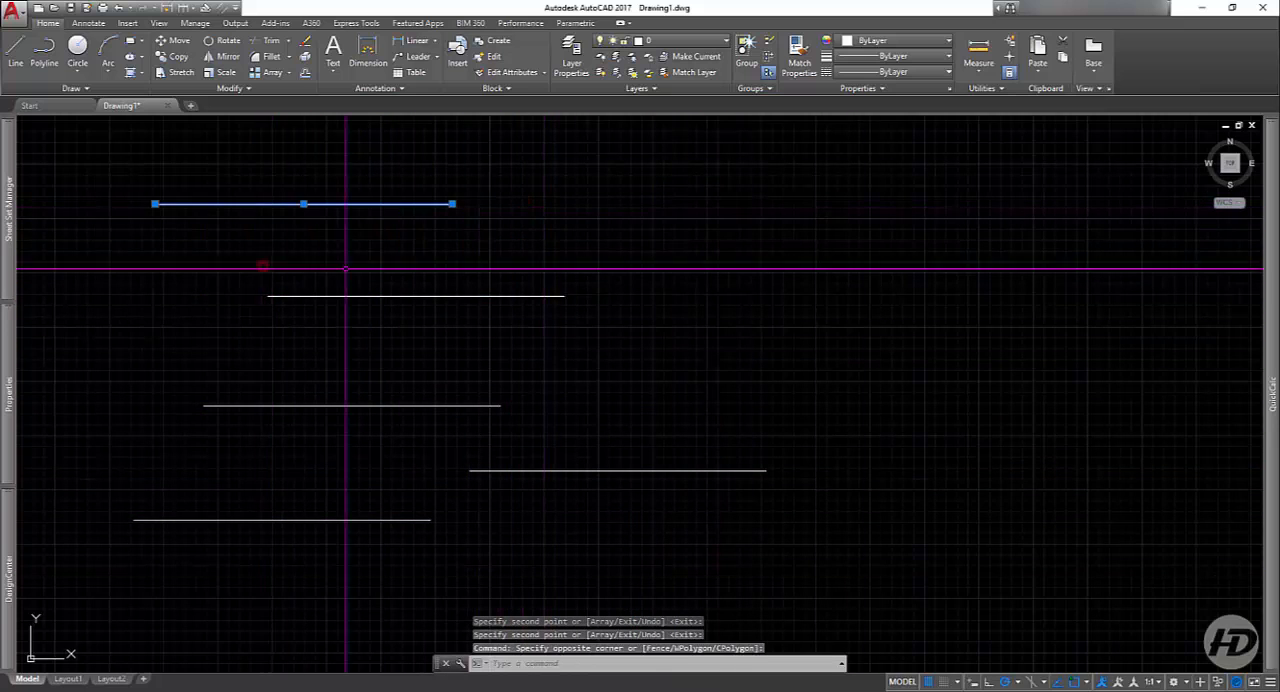
key(Escape)
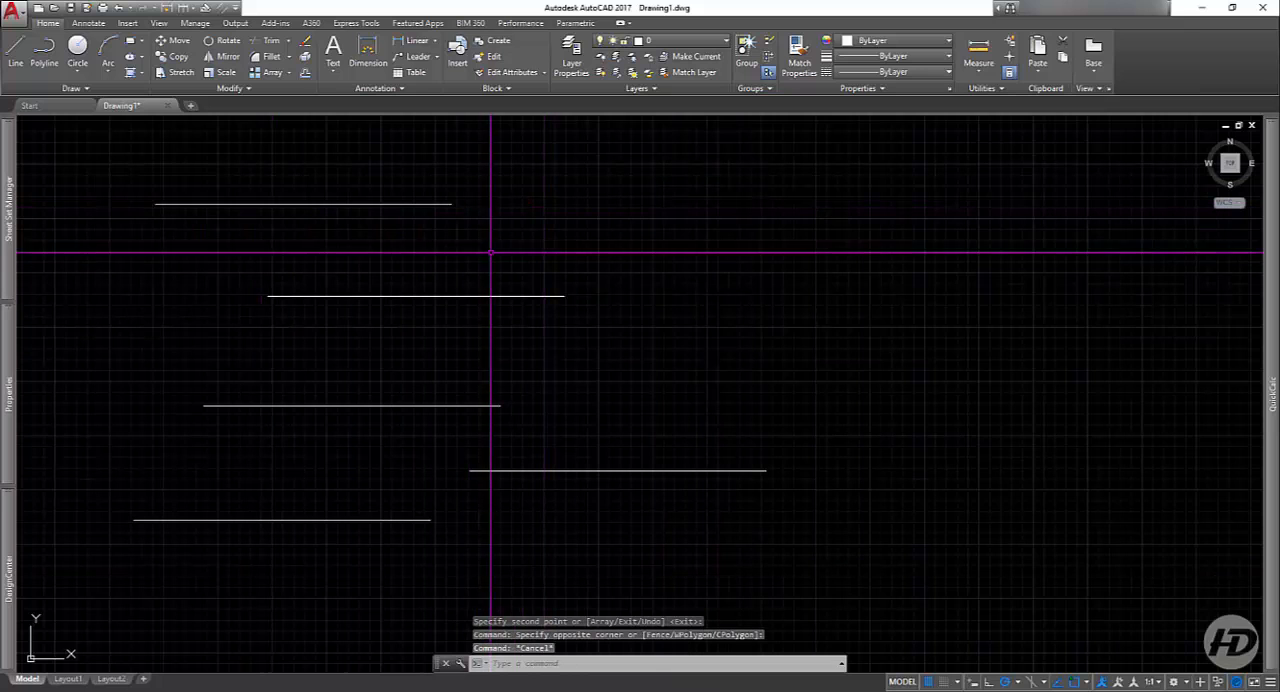
click(591, 189)
click(313, 562)
key(Delete)
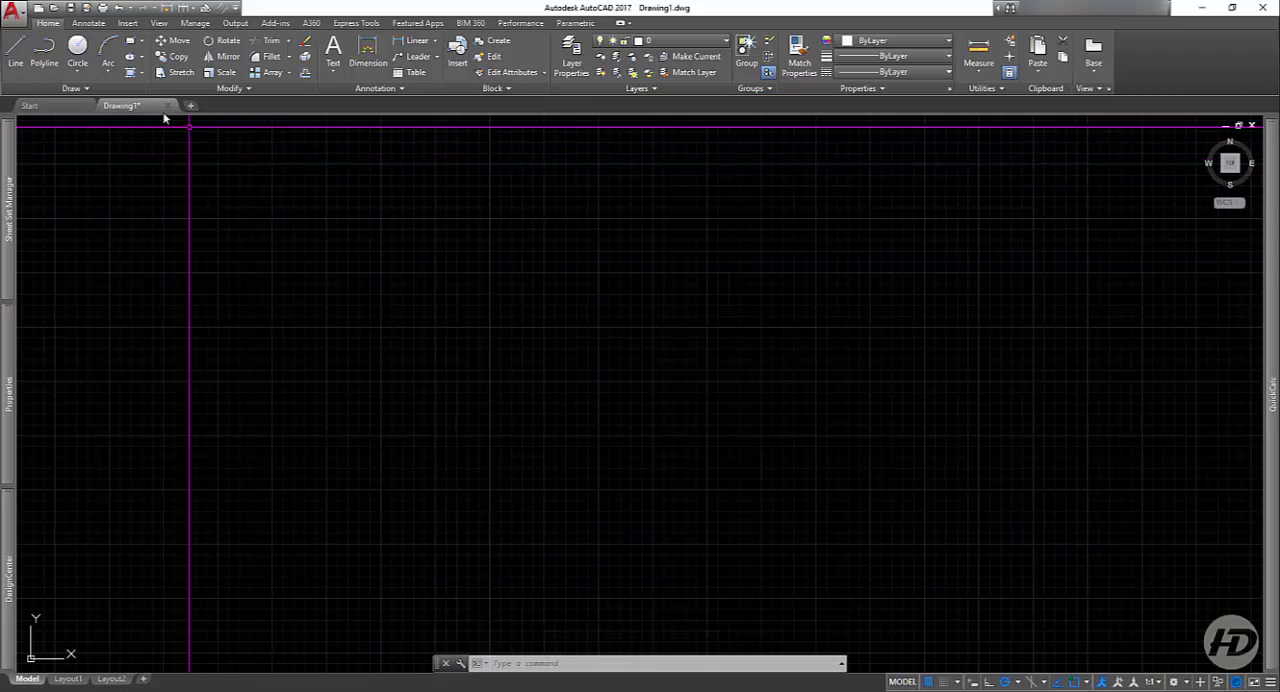
Step: Draw a freehand zigzag chain of eleven connected line segments with the Line command
click(15, 57)
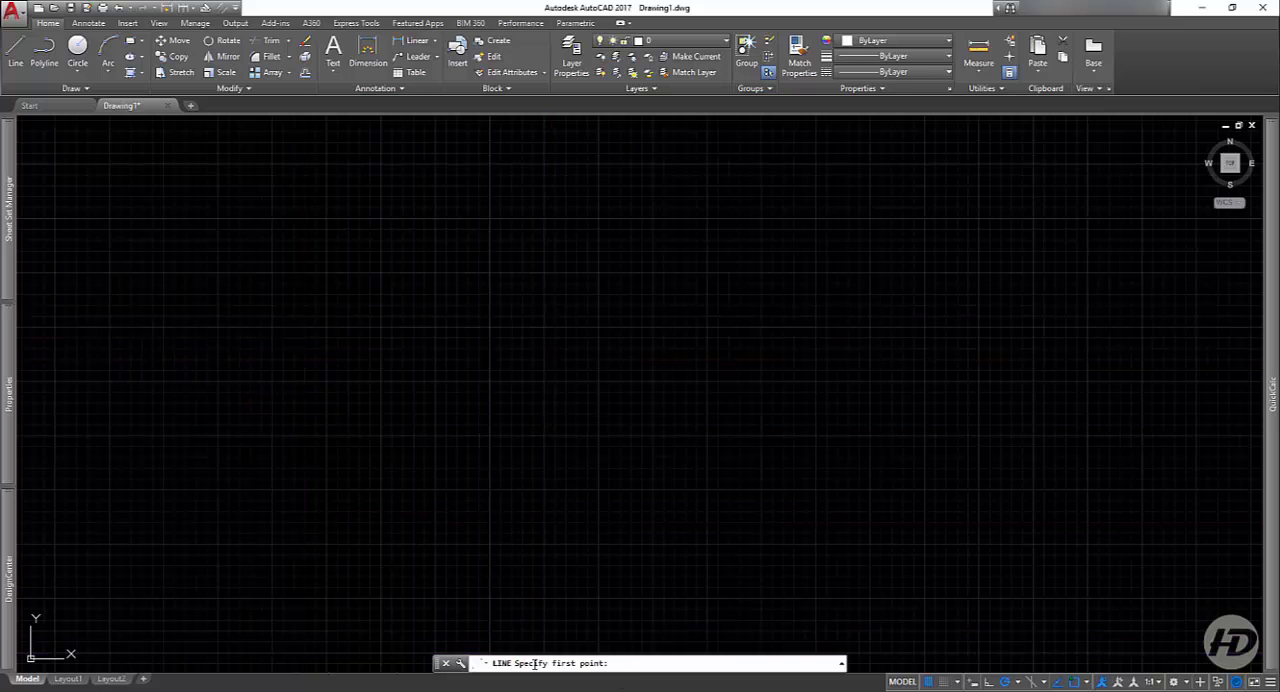
click(315, 337)
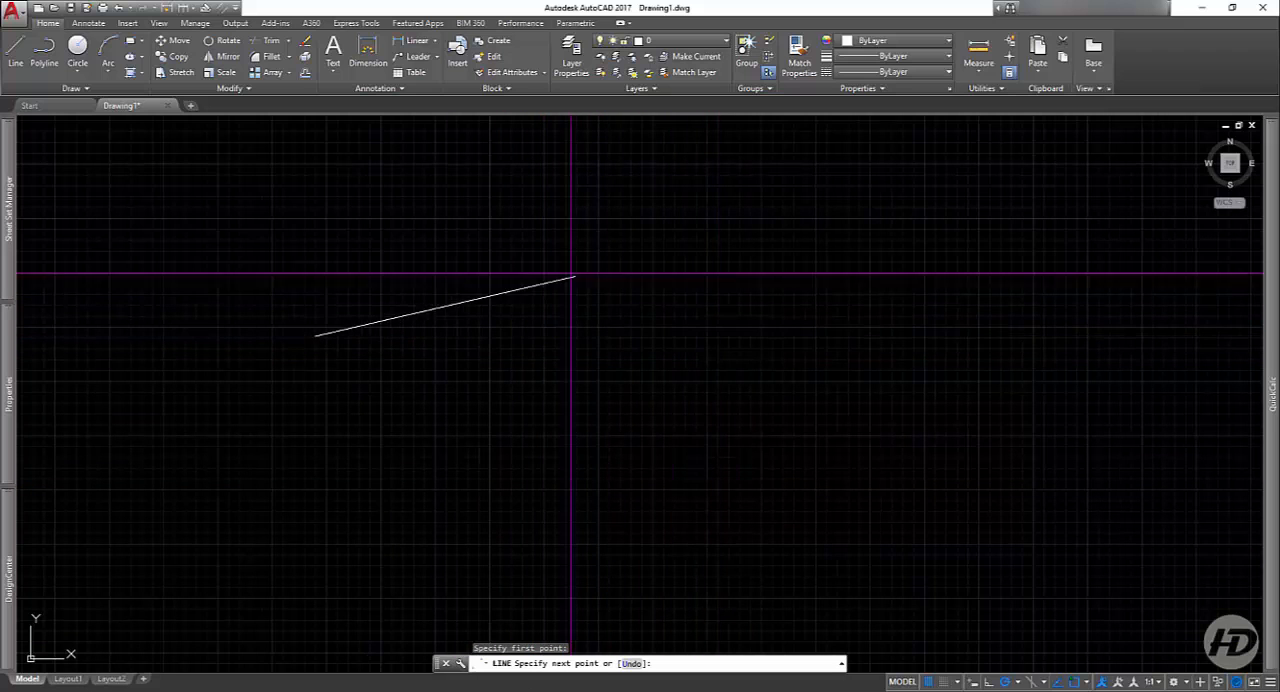
click(816, 367)
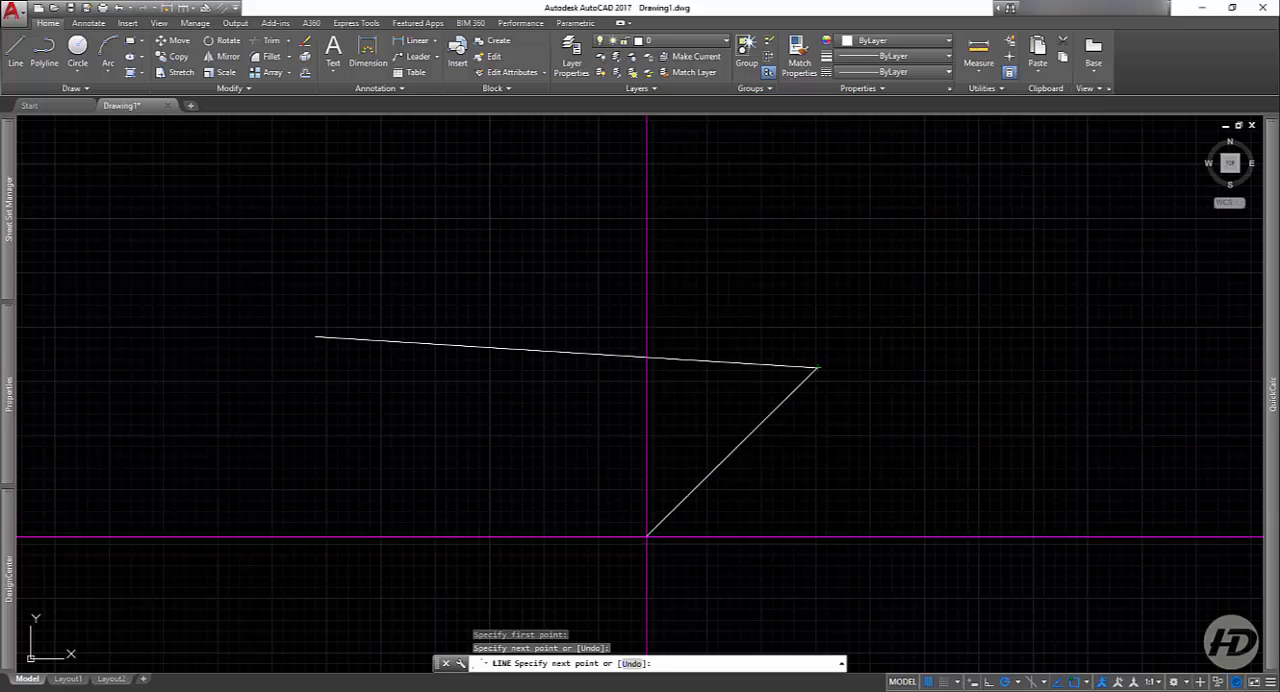
click(841, 476)
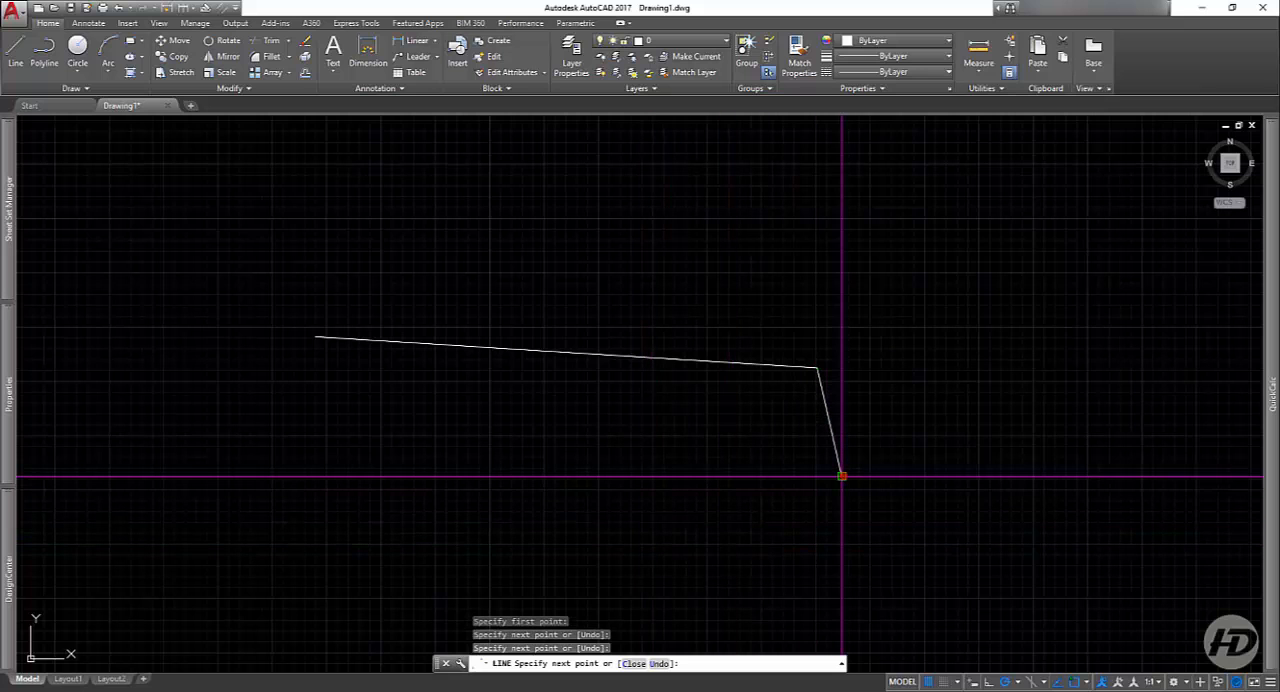
click(780, 540)
click(618, 422)
click(473, 540)
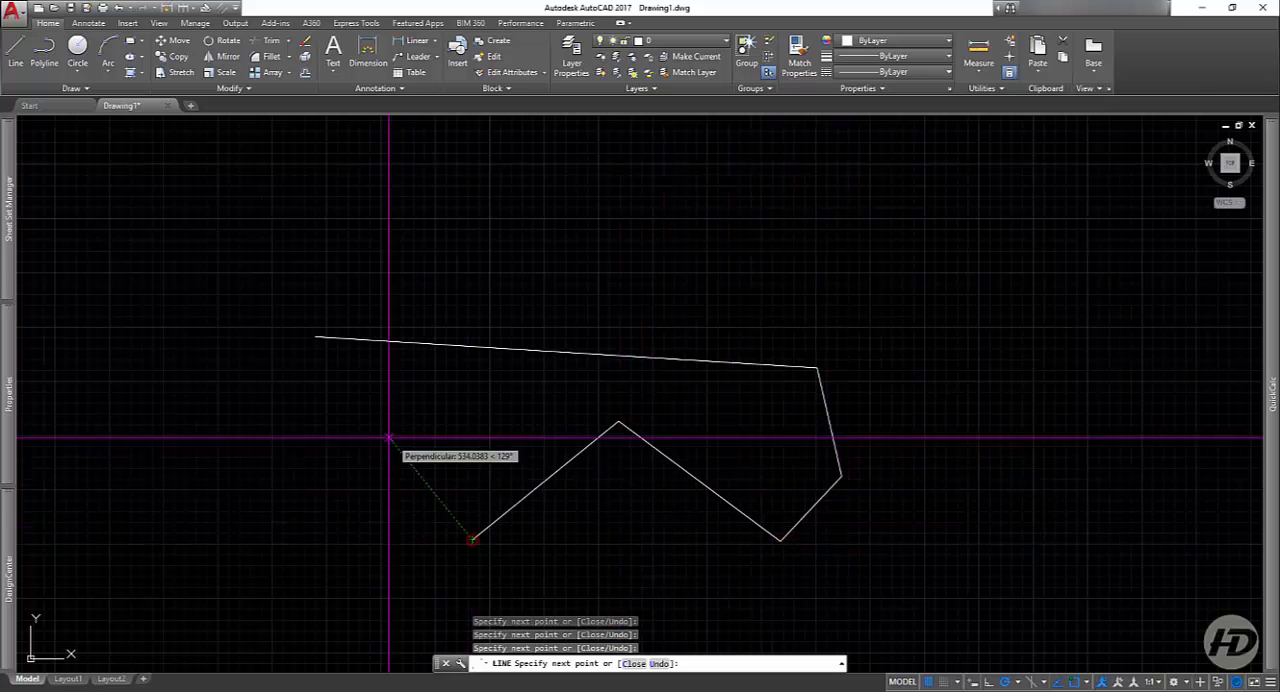
click(383, 432)
click(203, 448)
click(484, 178)
click(740, 280)
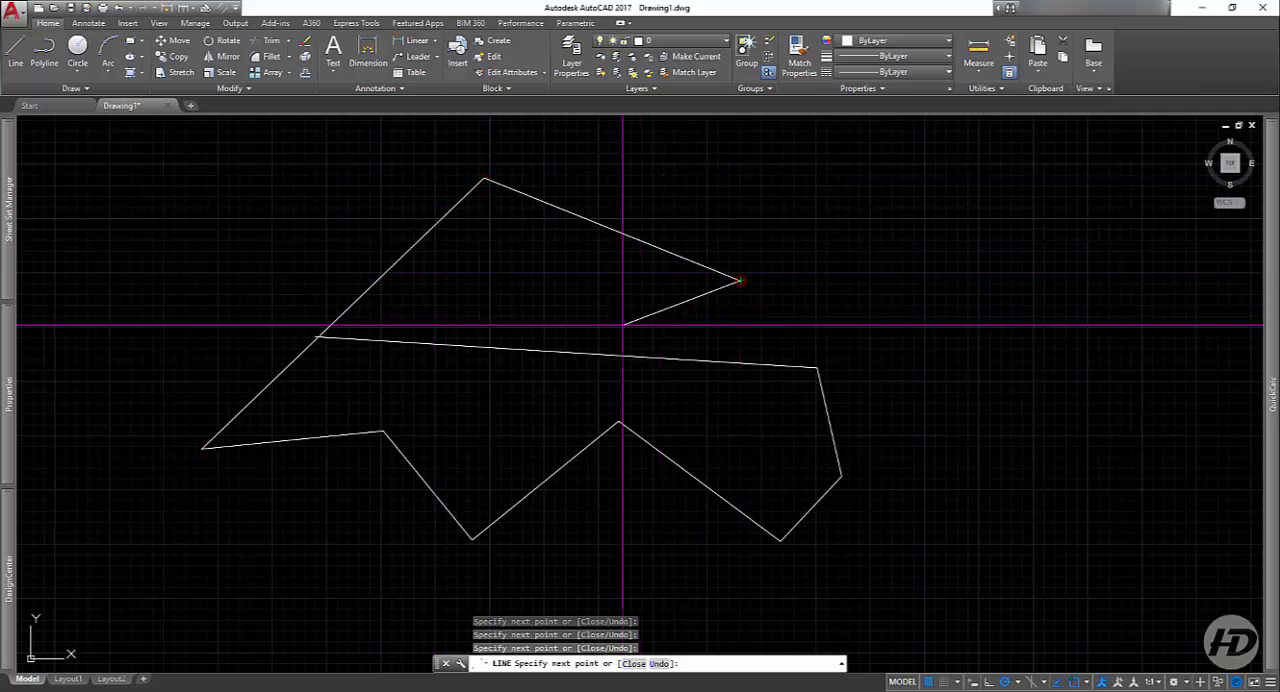
click(622, 324)
click(751, 441)
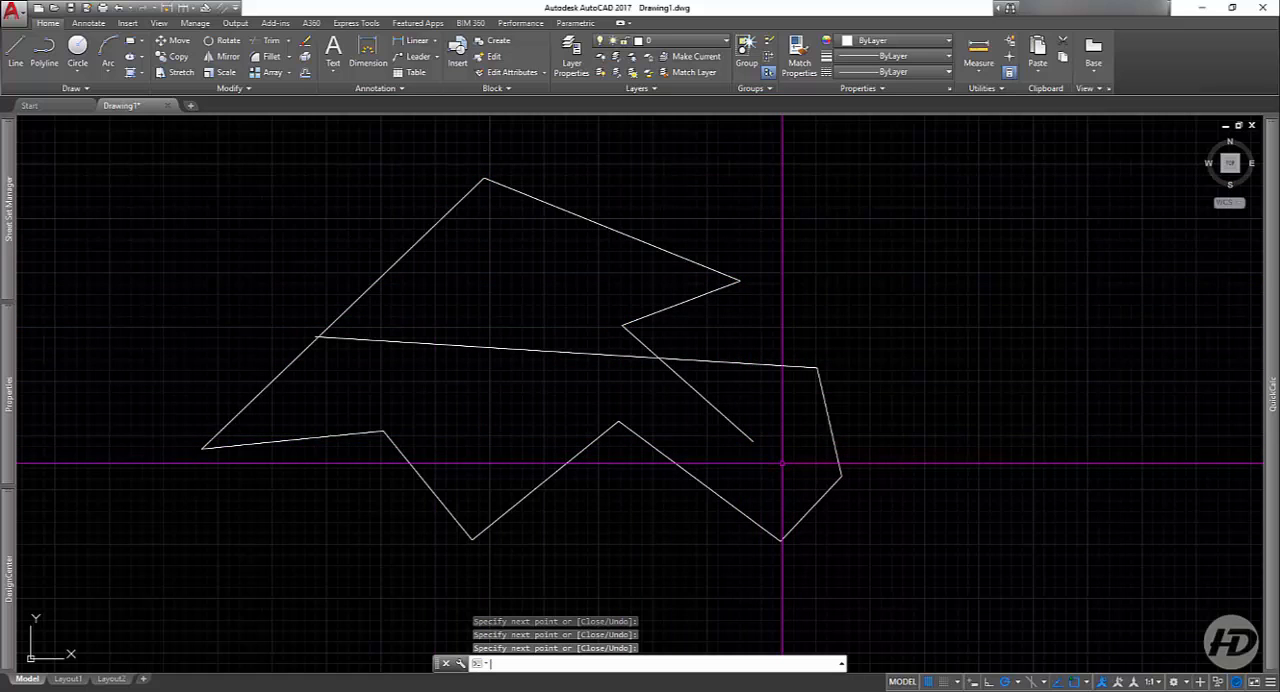
key(Escape)
Step: Delete all segments of the zigzag line chain
scroll(600, 488, down, 2)
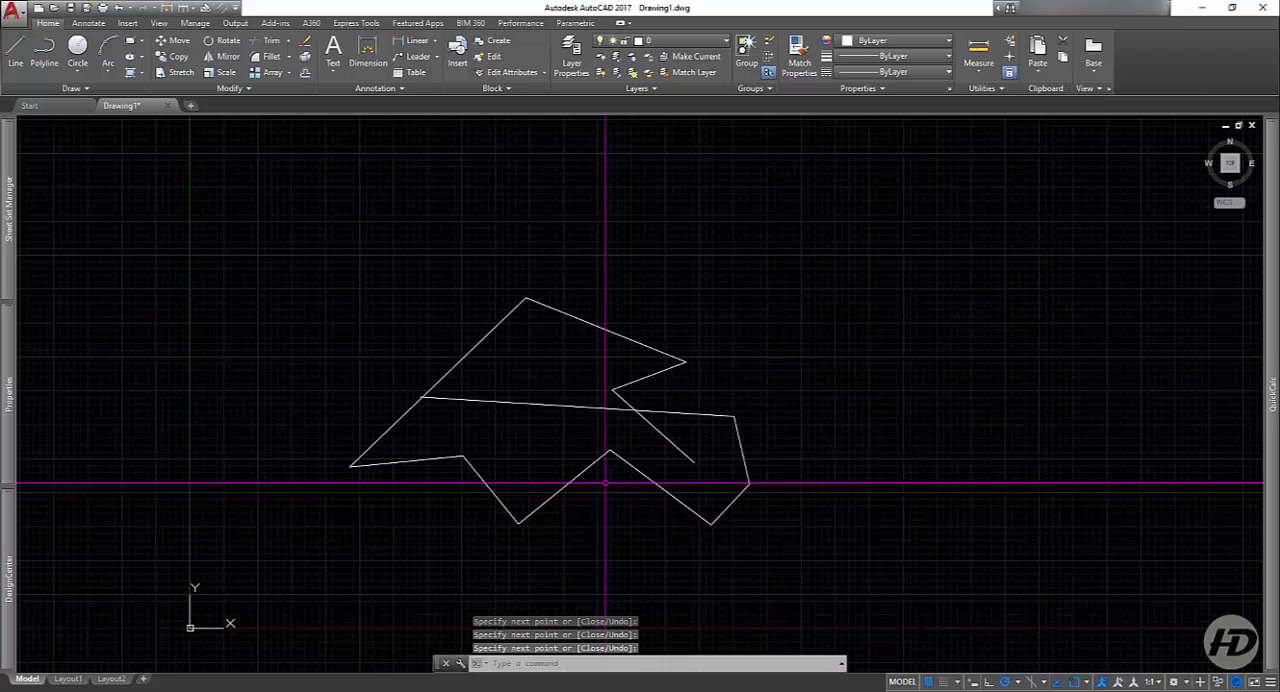
click(851, 224)
click(384, 530)
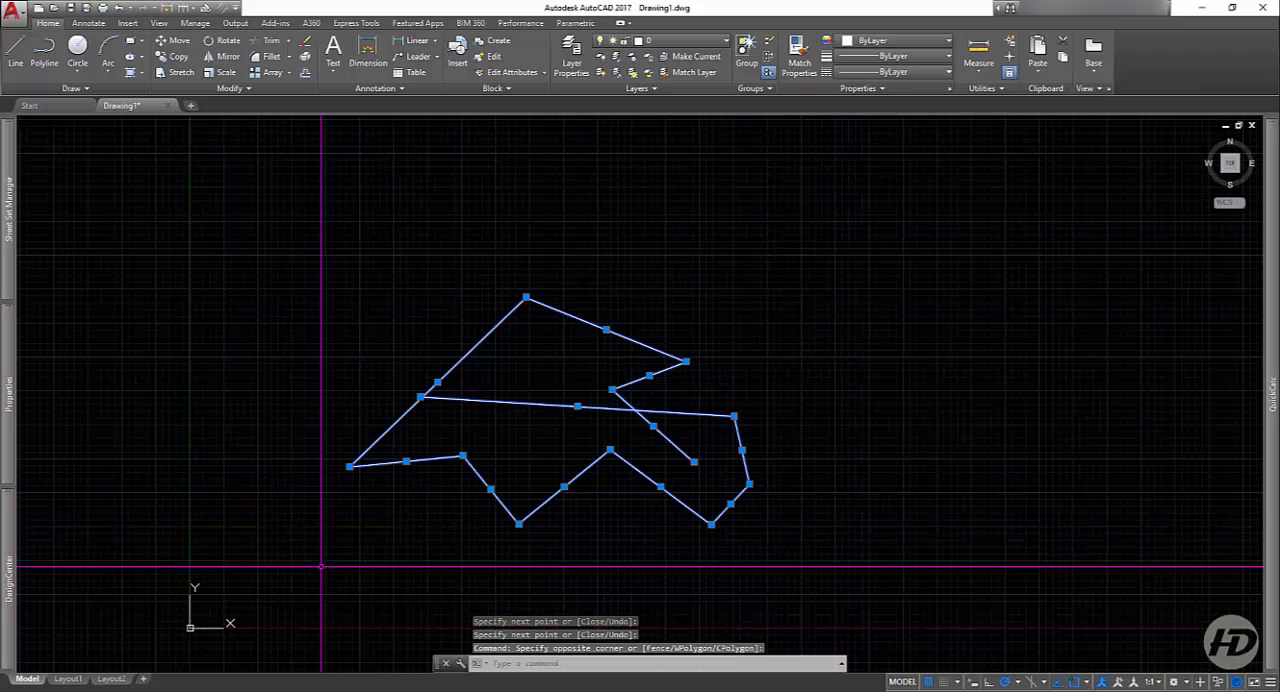
key(Delete)
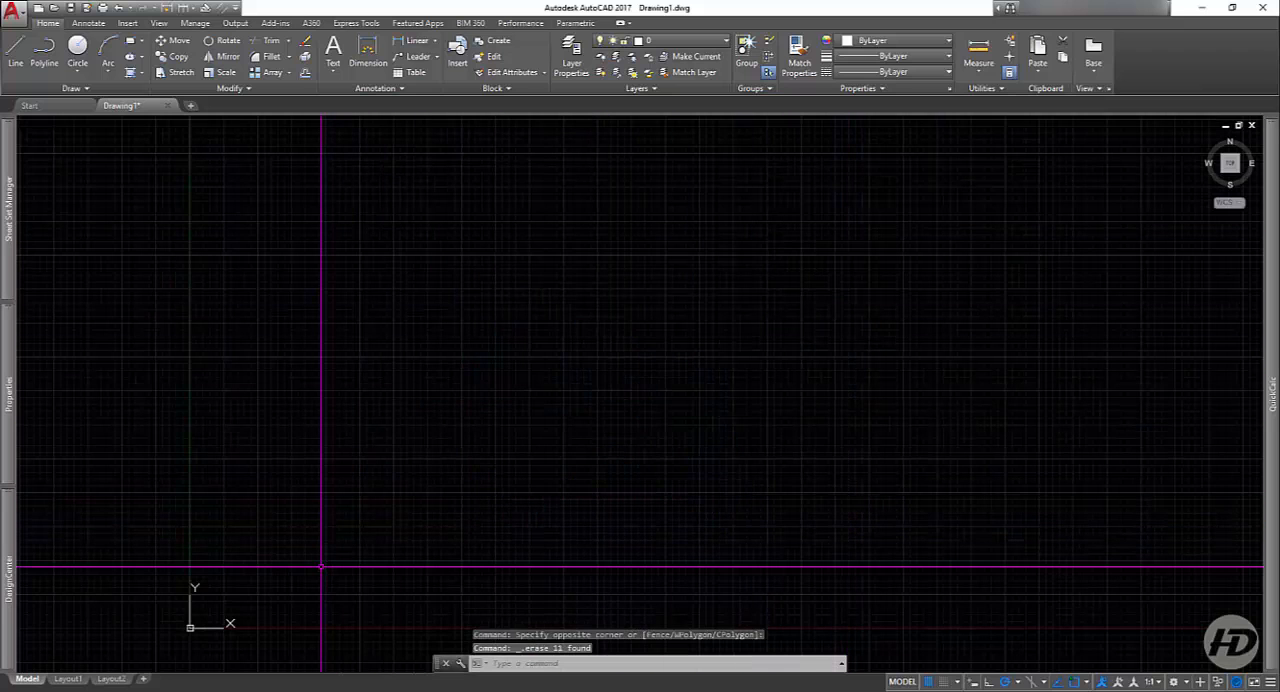
Step: Draw one horizontal line with an exact length of 10 units
click(14, 50)
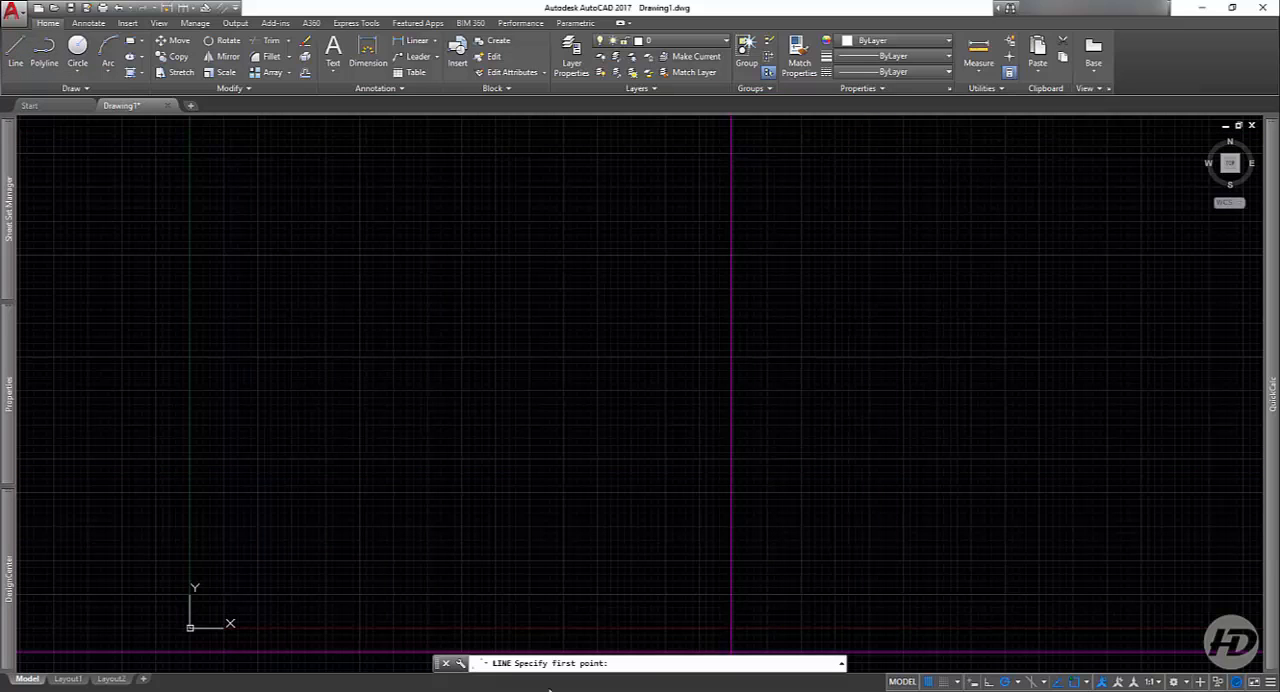
click(456, 324)
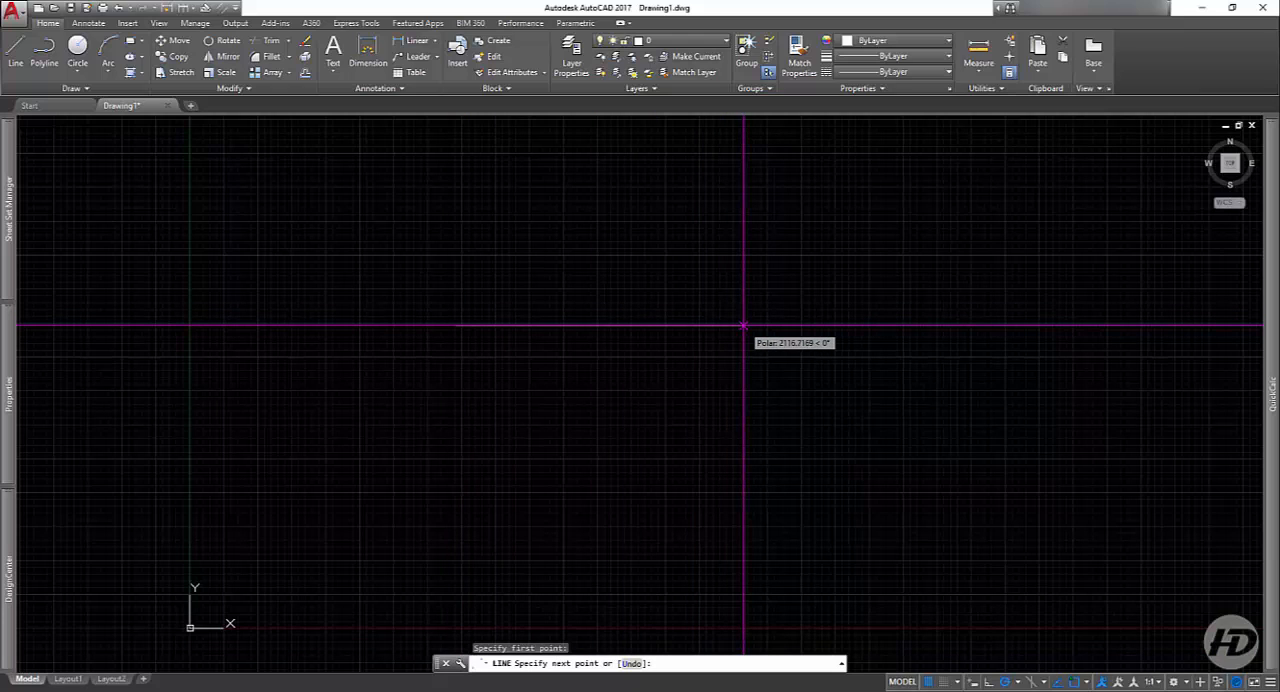
scroll(606, 326, up, 5)
middle_drag(433, 344, 883, 393)
scroll(633, 399, up, 6)
scroll(683, 417, up, 2)
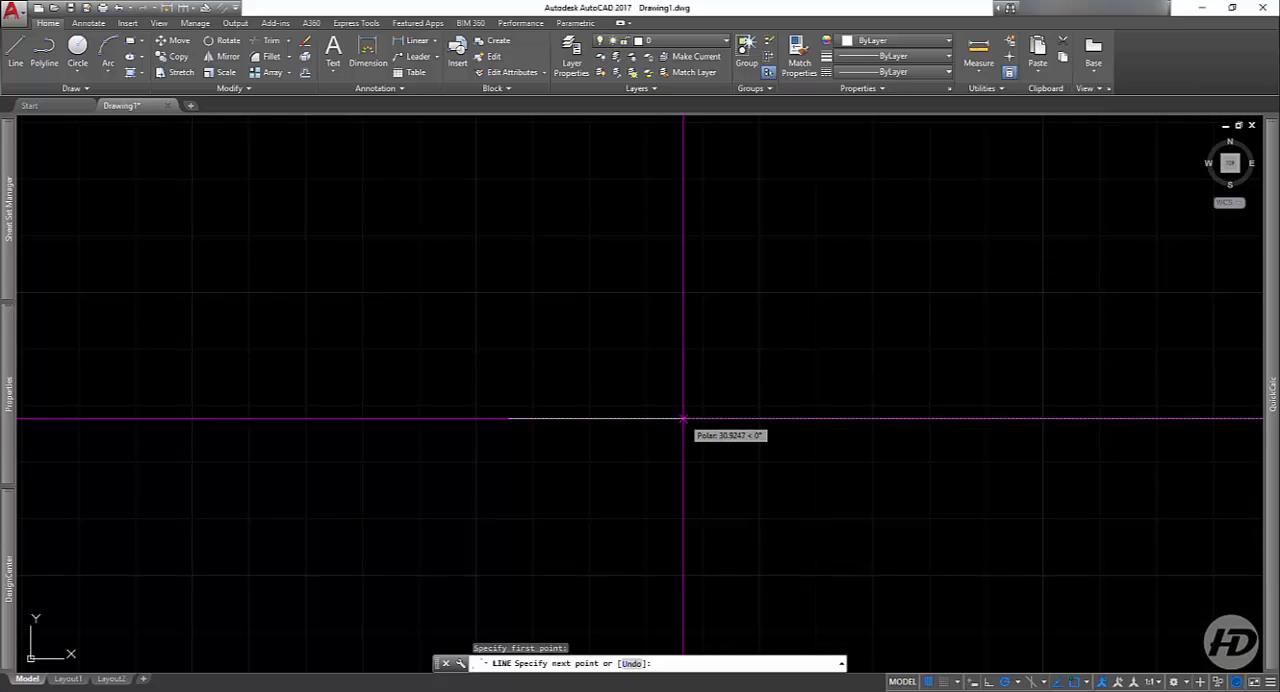
scroll(583, 449, up, 6)
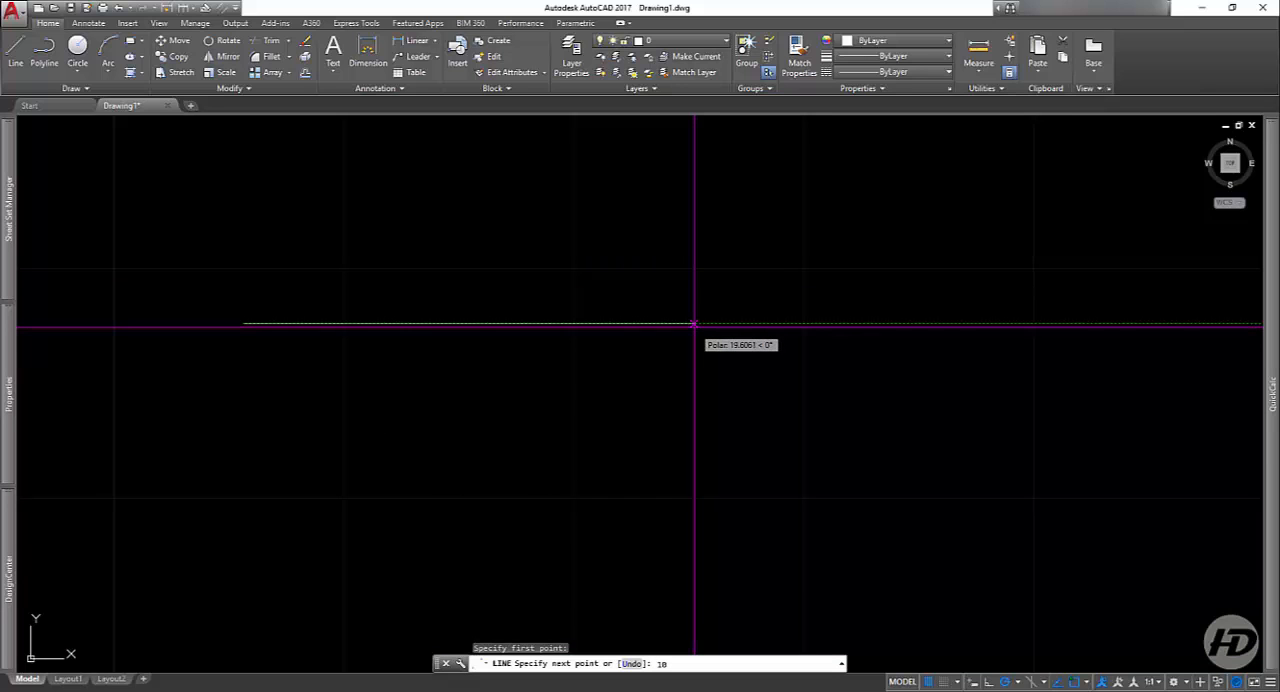
key(Return)
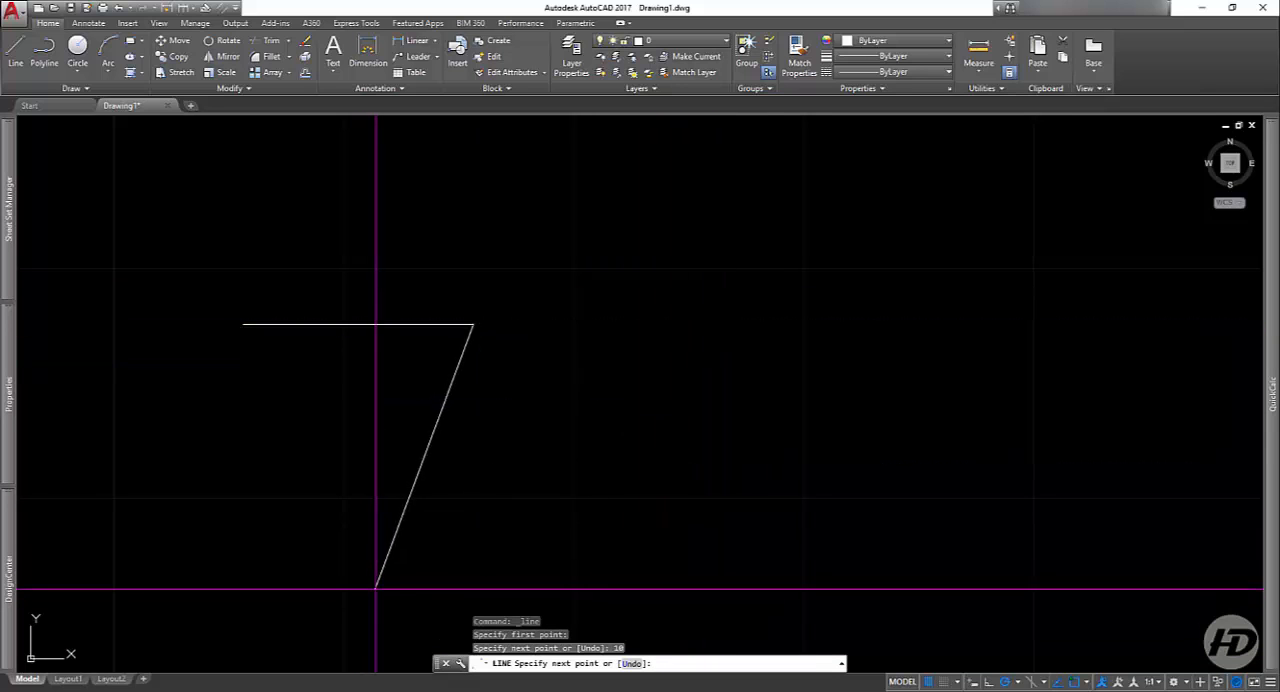
key(Escape)
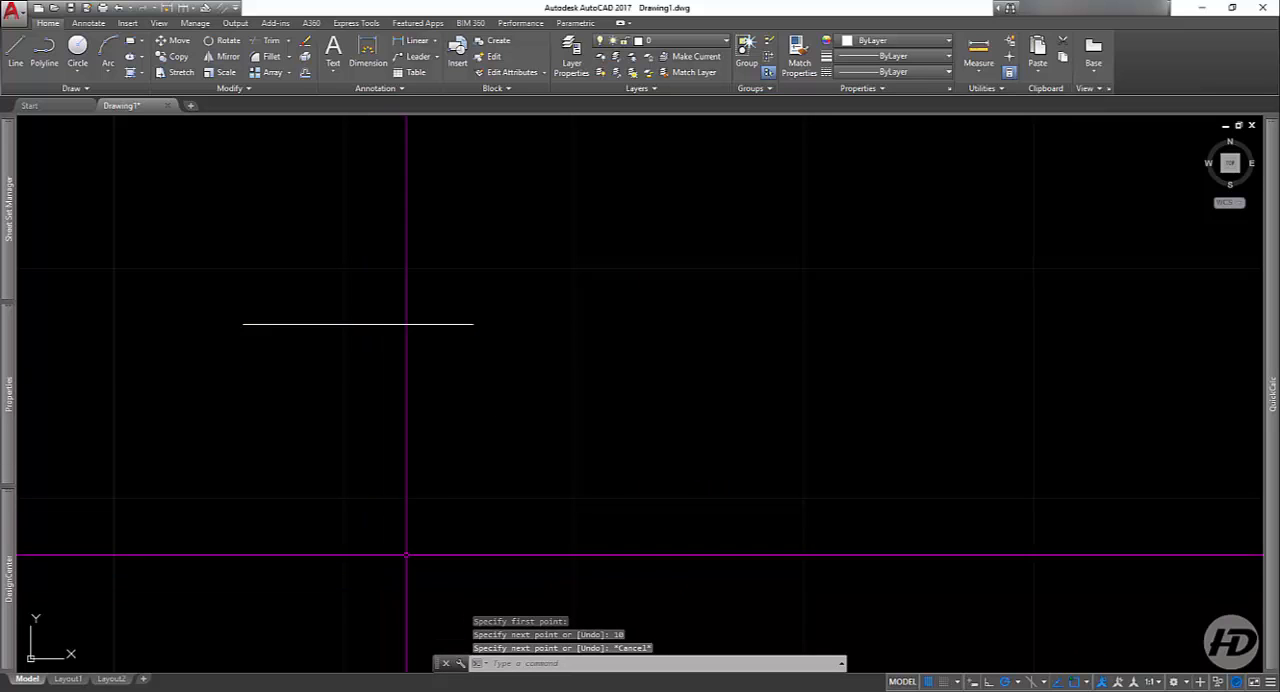
Step: Add a linear dimension between the line's two endpoints, placed above the line
click(532, 288)
click(209, 357)
middle_drag(294, 397, 498, 449)
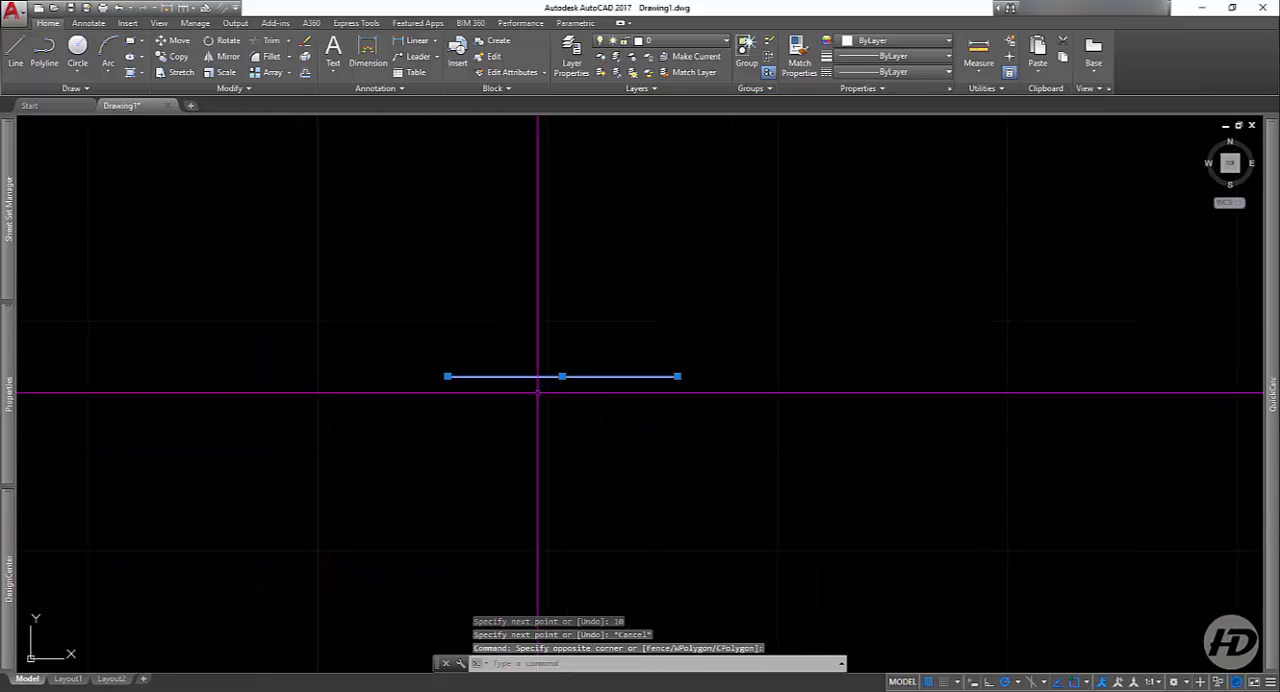
click(410, 42)
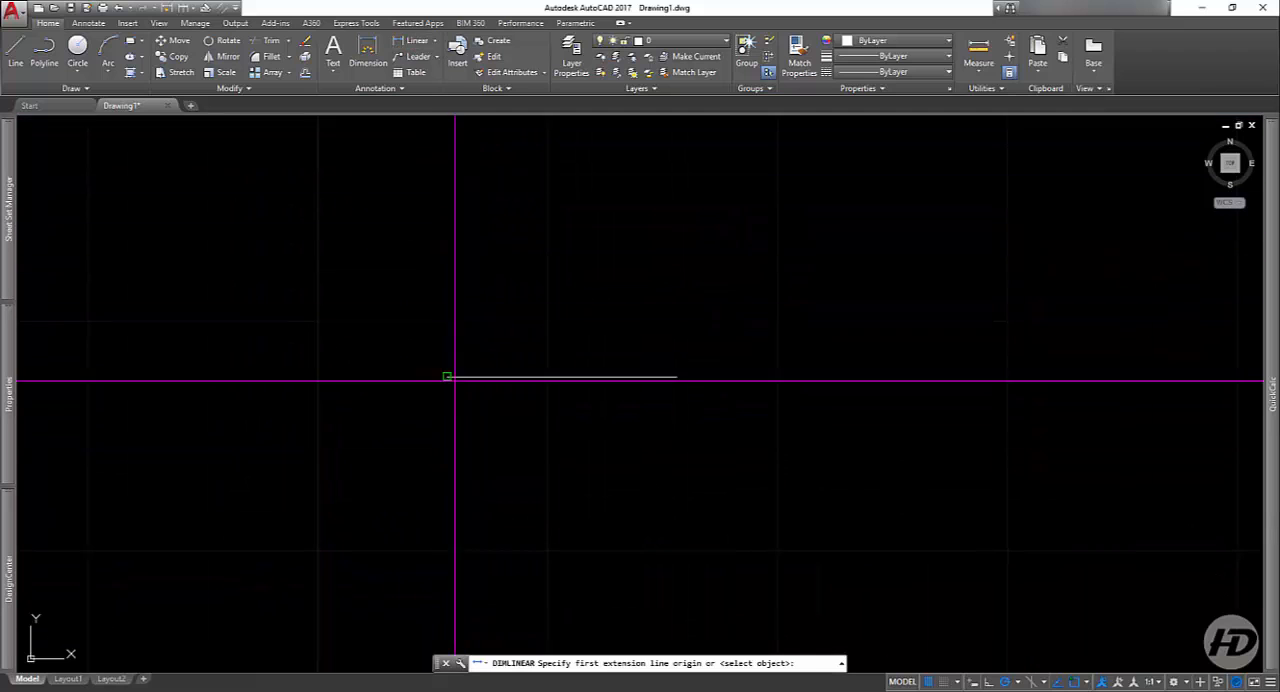
click(677, 376)
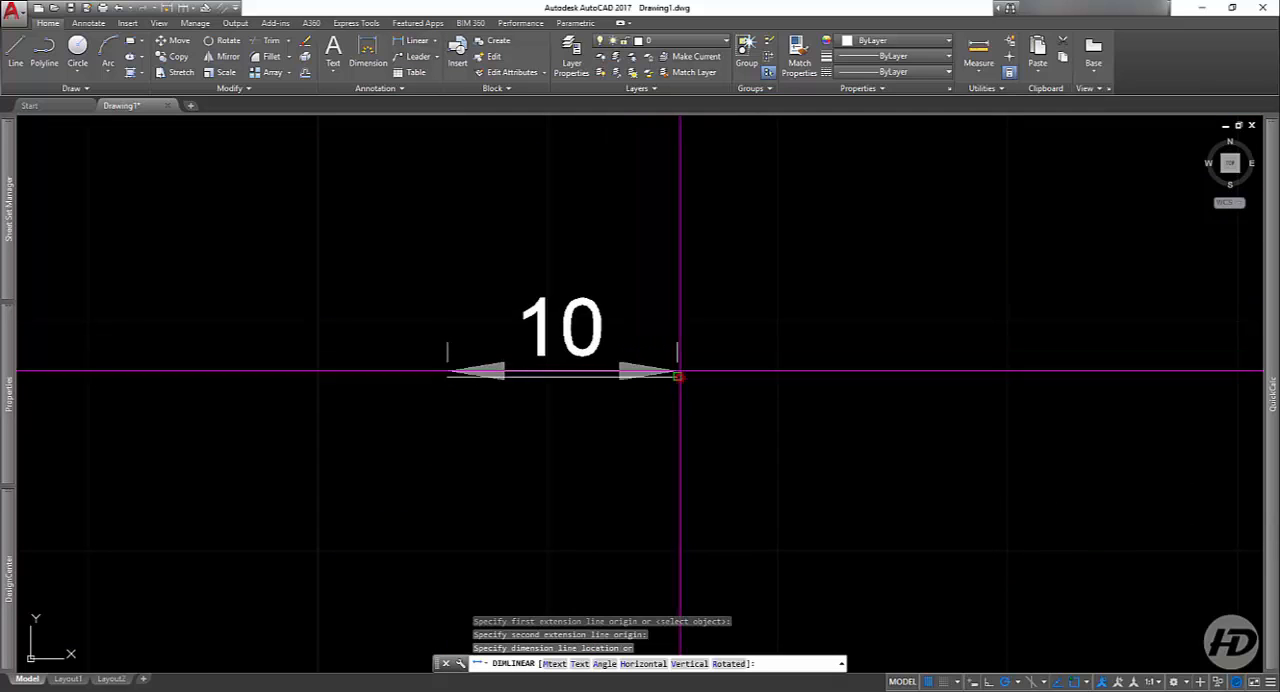
click(660, 300)
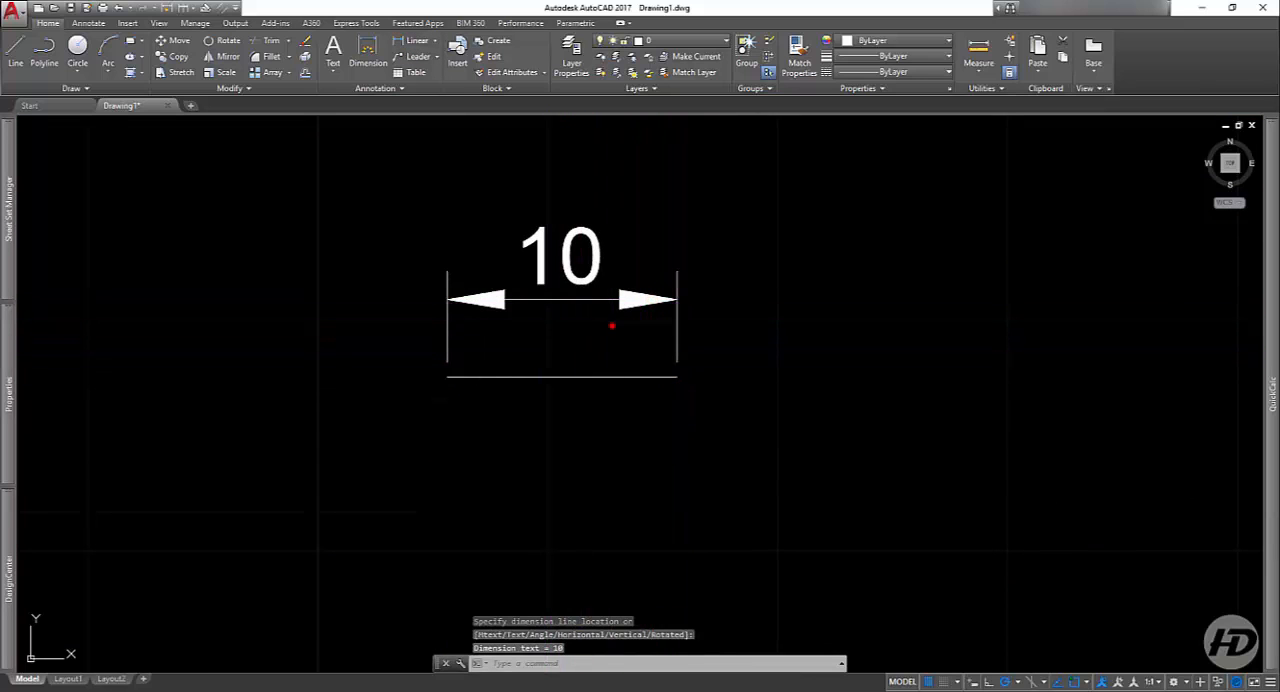
Step: Delete the linear dimension and draw a vertical line 15 units long, running downward beside the horizontal line's right end
click(544, 277)
key(Delete)
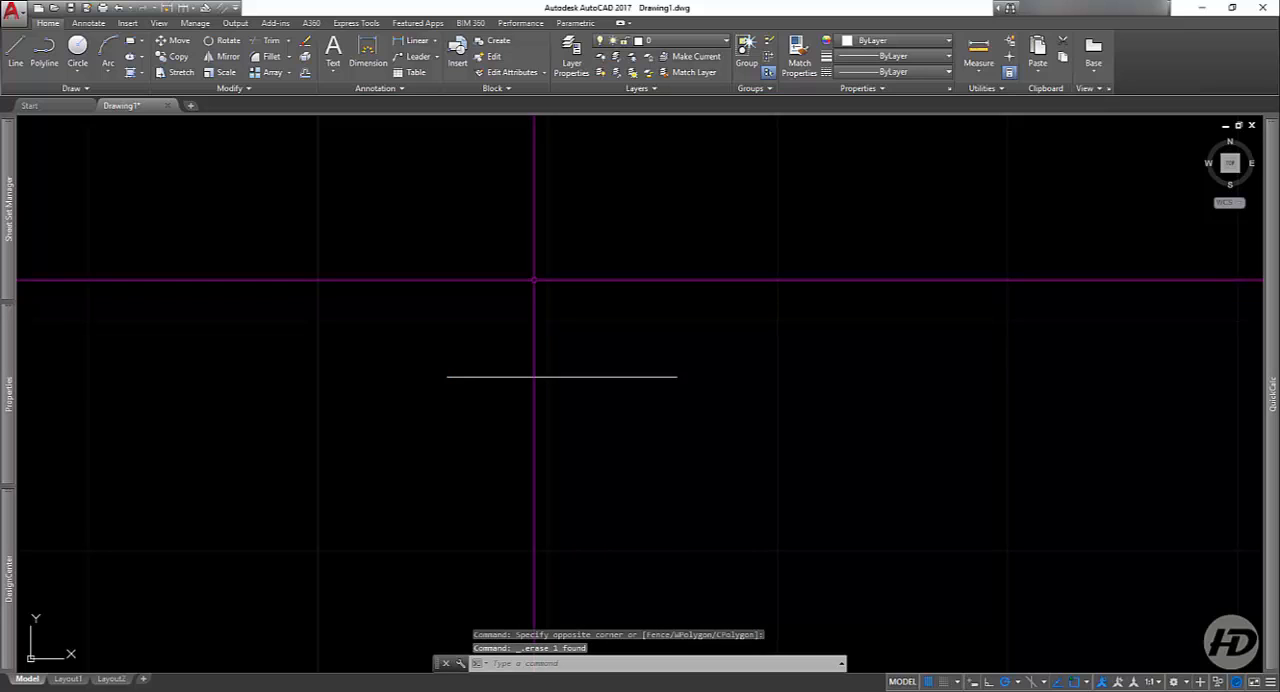
click(15, 63)
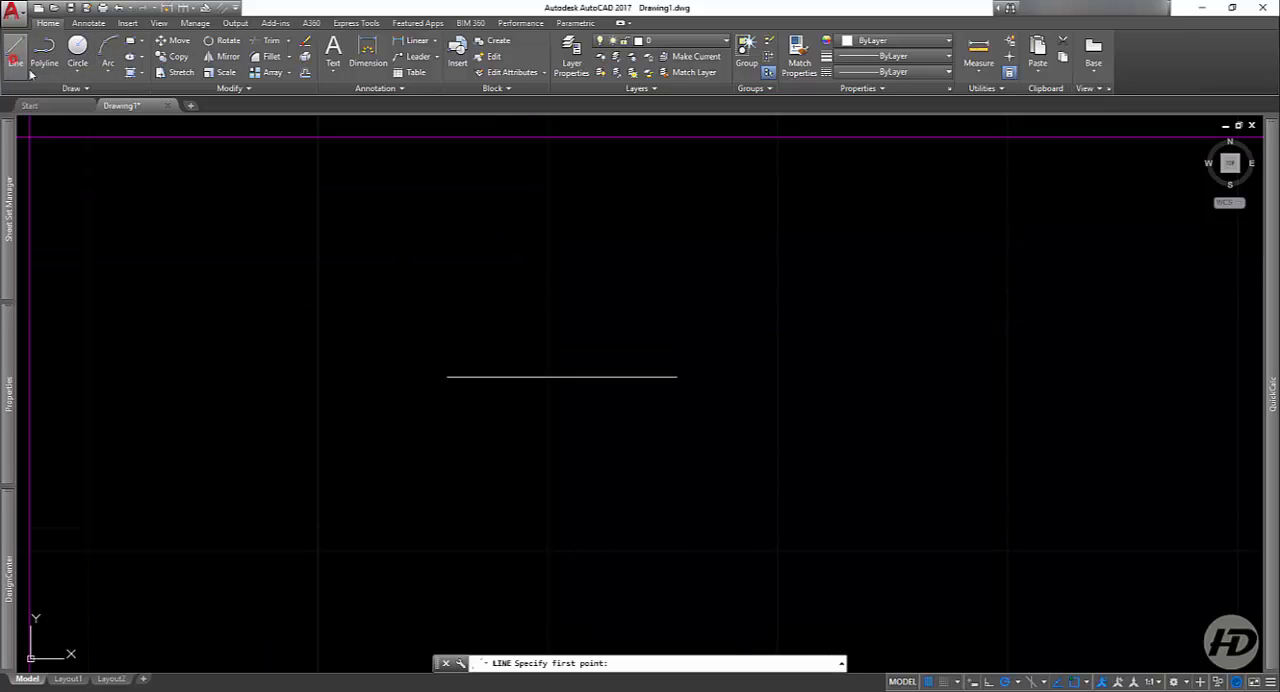
click(717, 244)
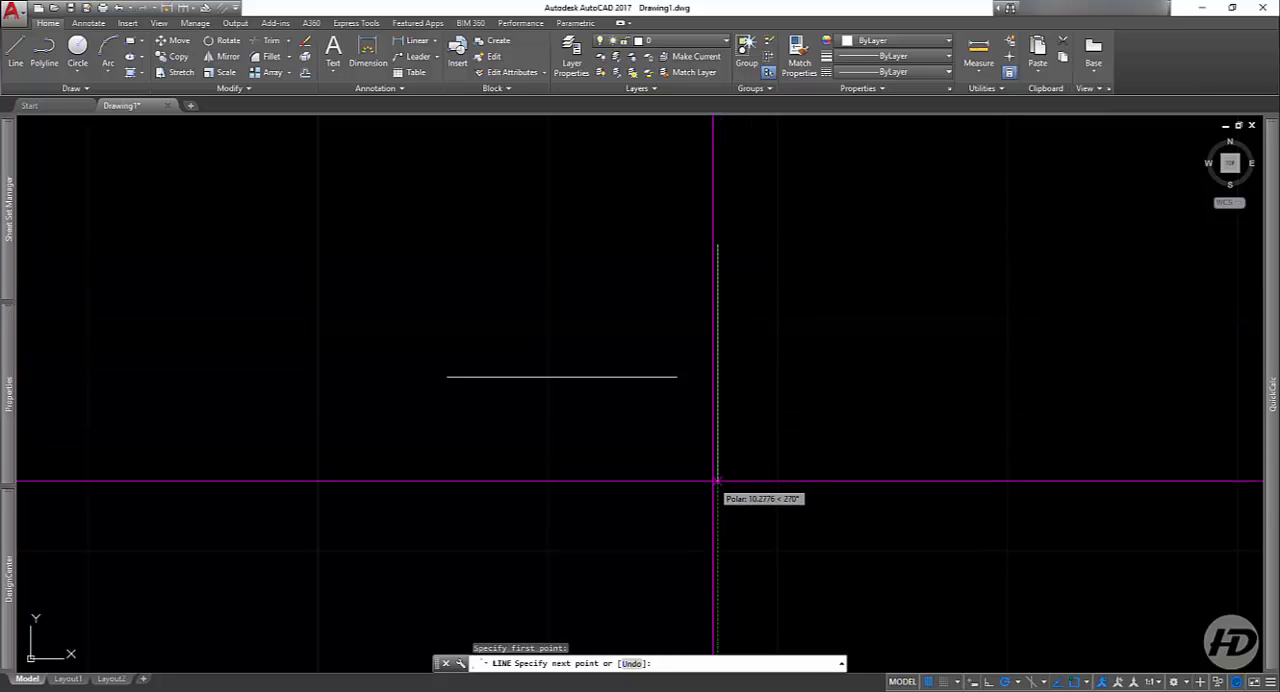
text(15)
key(Return)
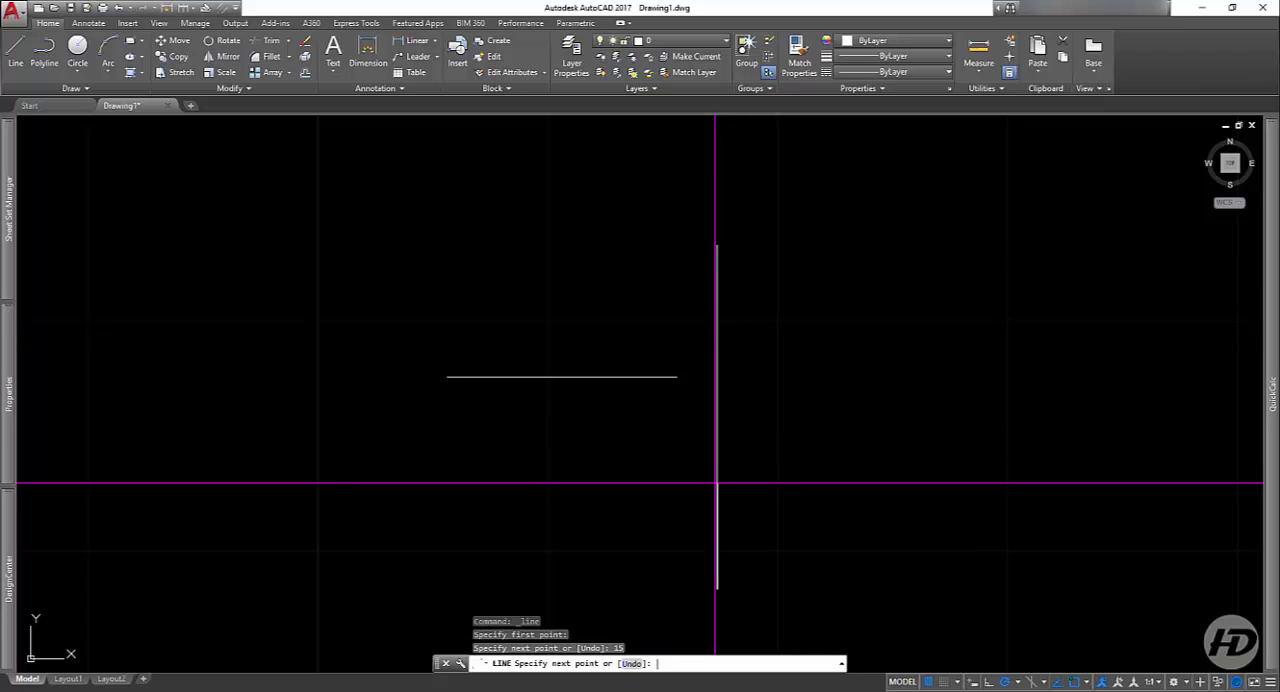
key(Return)
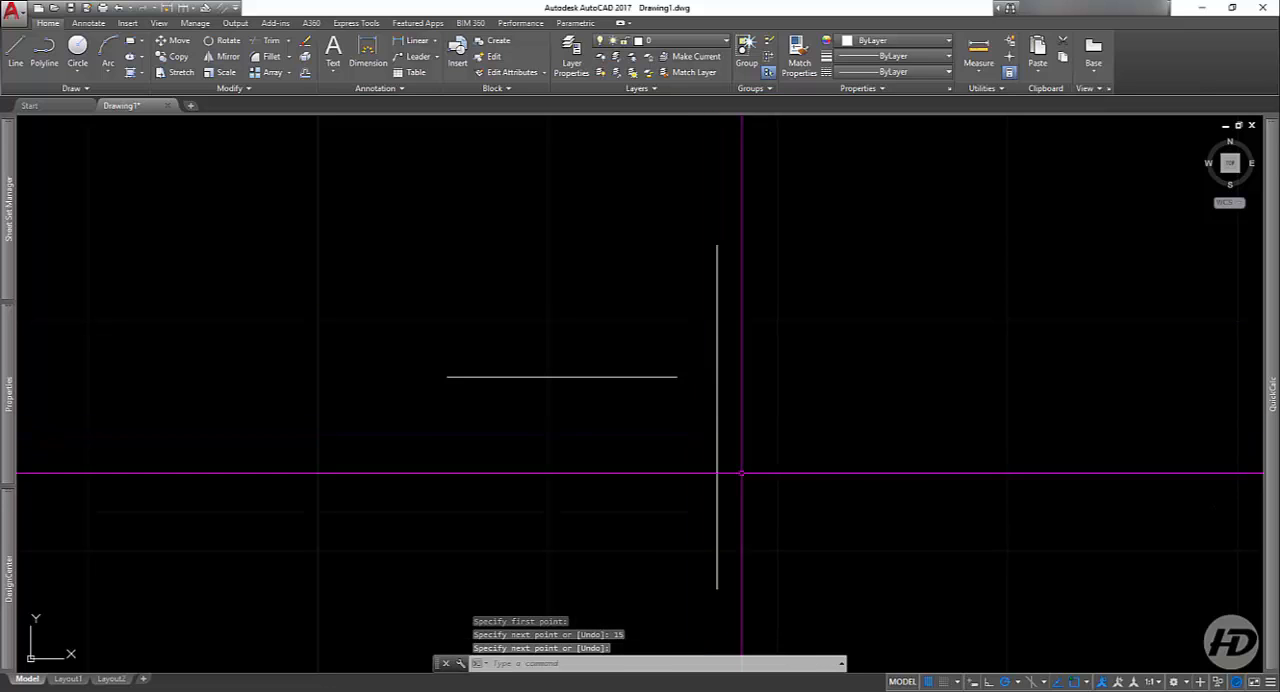
Step: Add a linear dimension to the vertical line by selecting the line itself, placing the dimension to its right
middle_drag(908, 489, 795, 459)
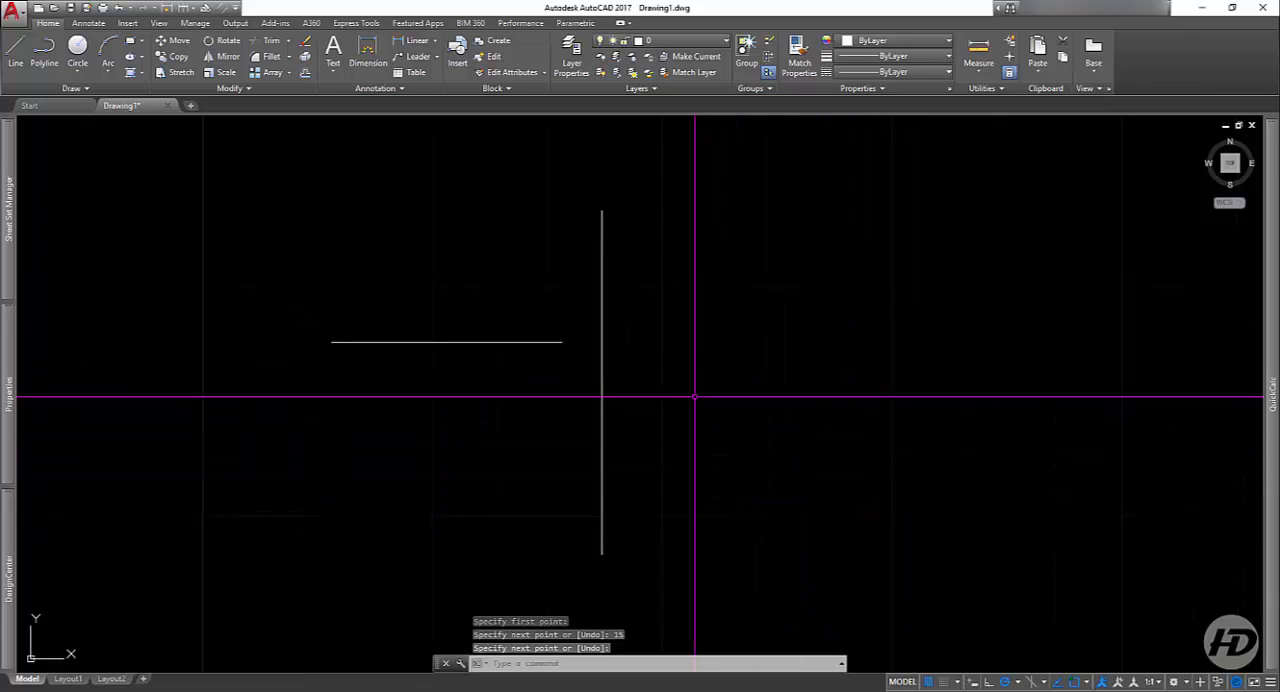
click(416, 42)
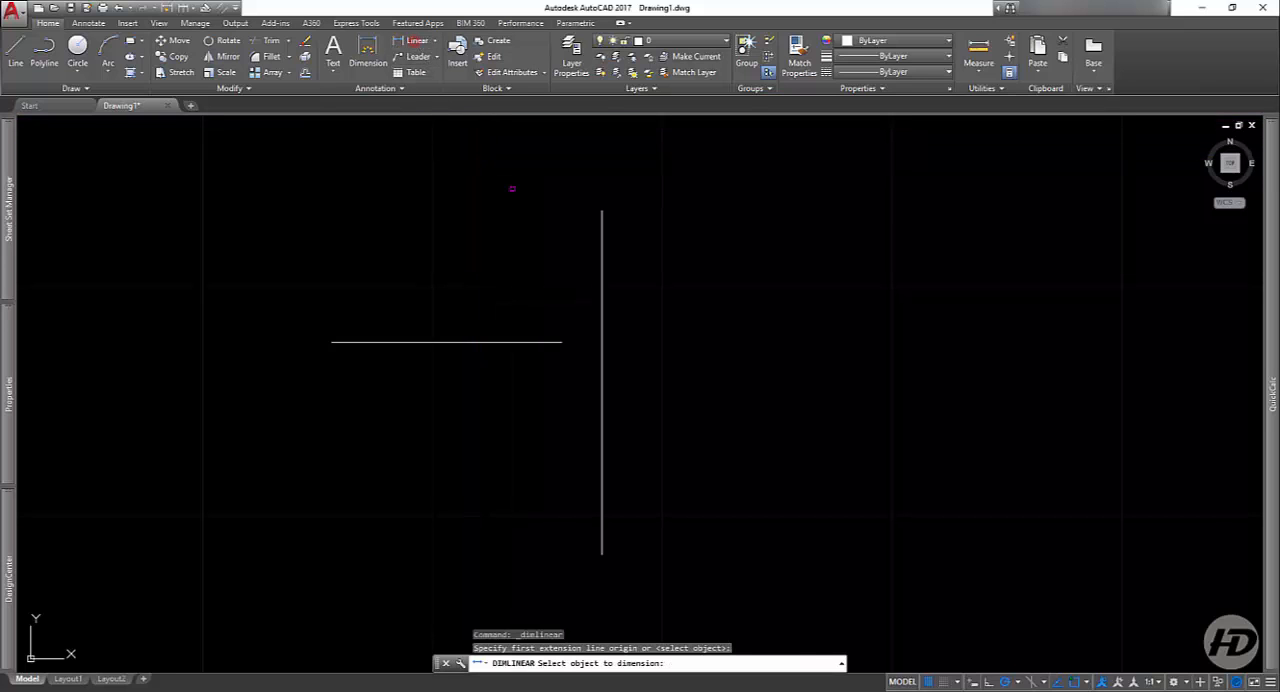
click(602, 277)
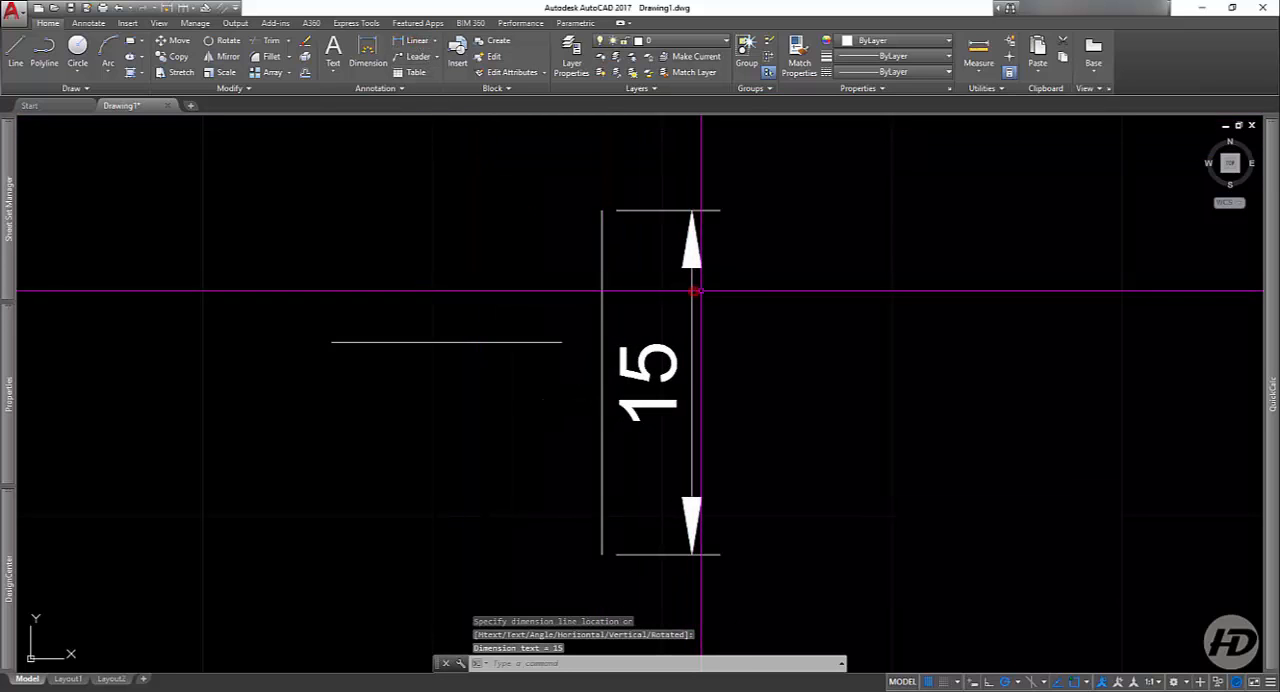
Step: Delete the vertical line's dimension and both remaining lines, clearing the drawing
click(727, 188)
click(651, 325)
key(Delete)
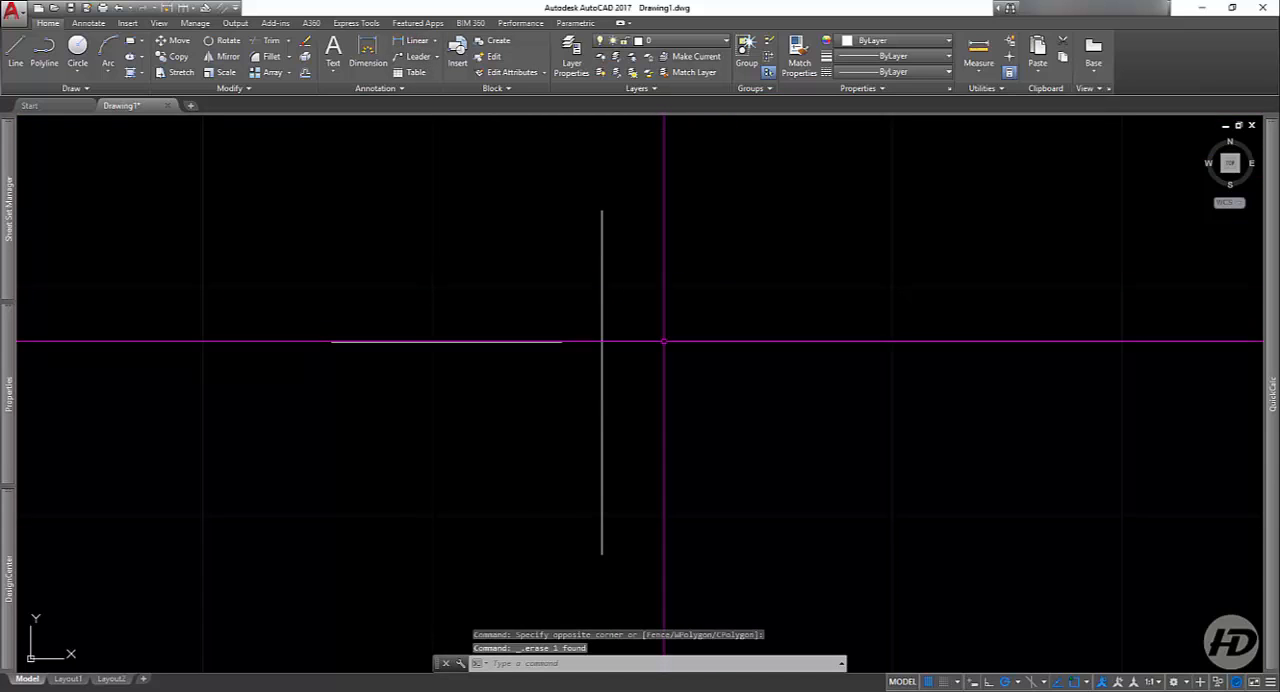
click(794, 251)
click(486, 423)
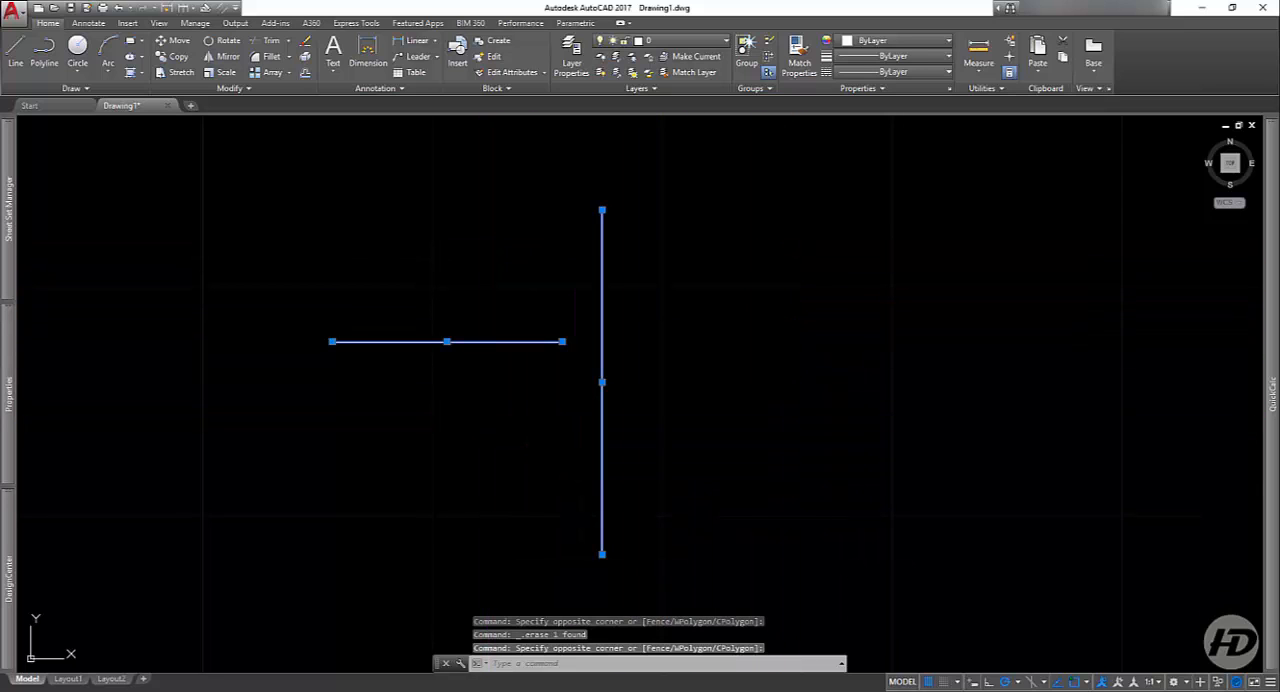
key(Delete)
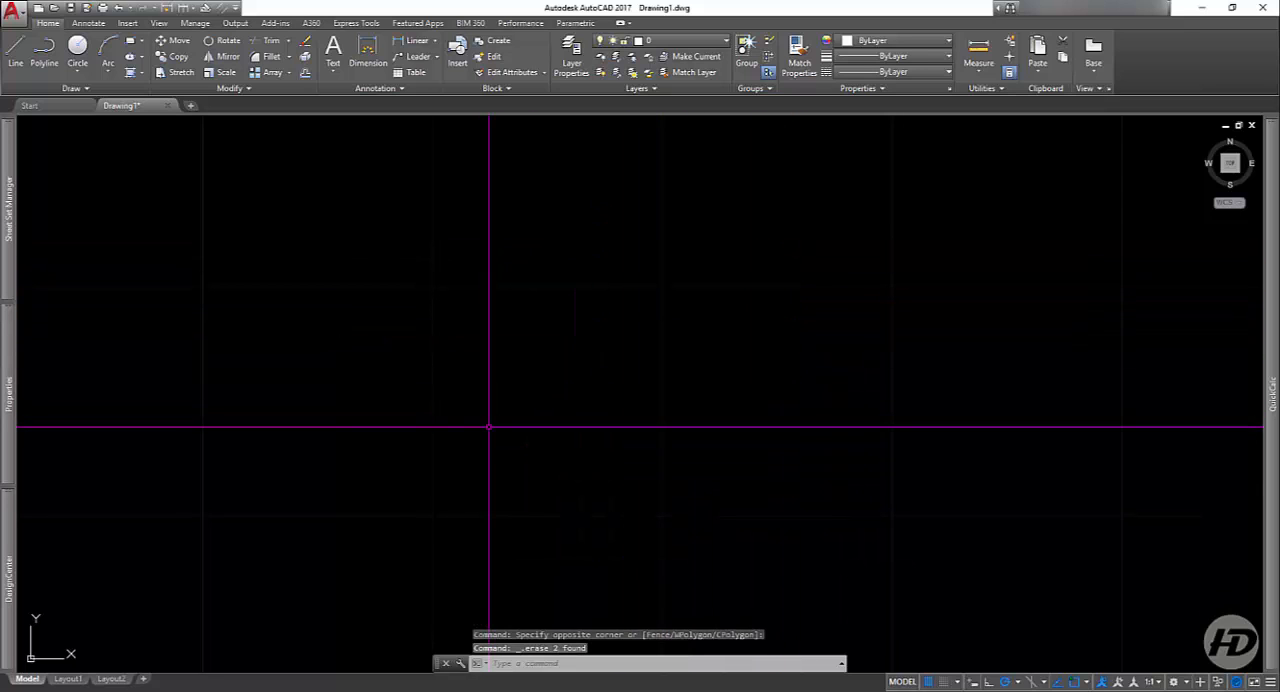
Step: Draw a single diagonal line 10 units long, rising to the right at about 45°
click(14, 63)
click(516, 387)
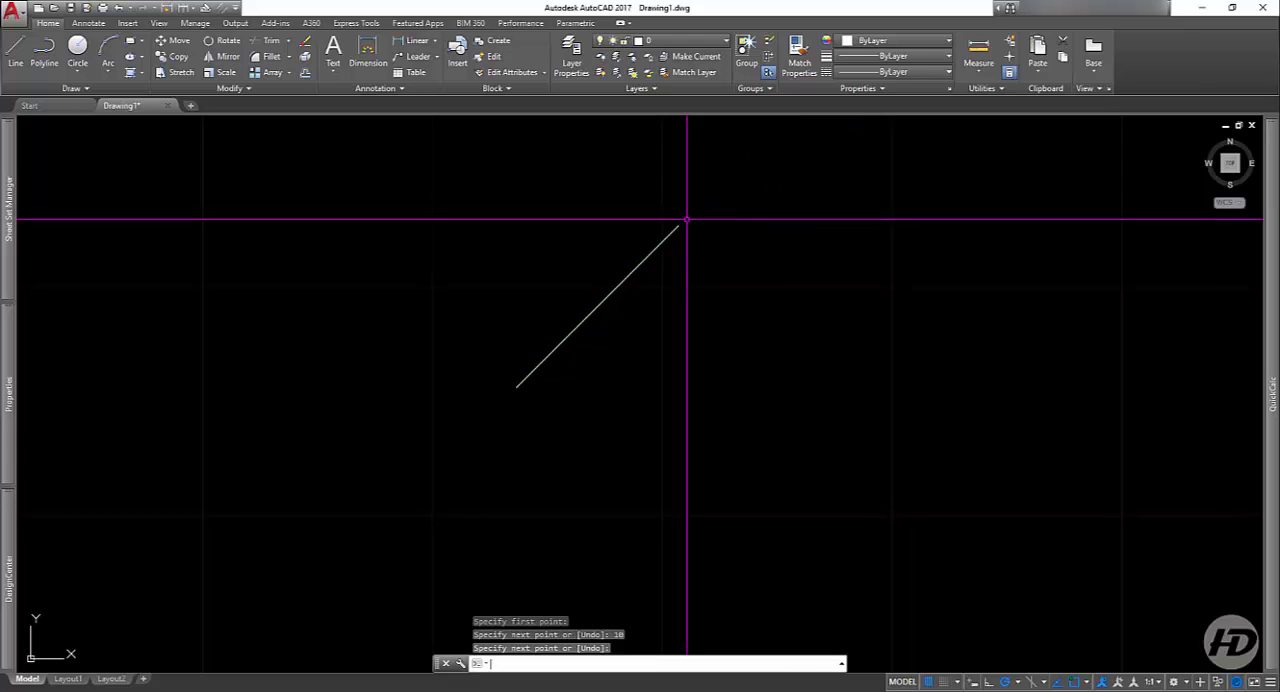
key(Return)
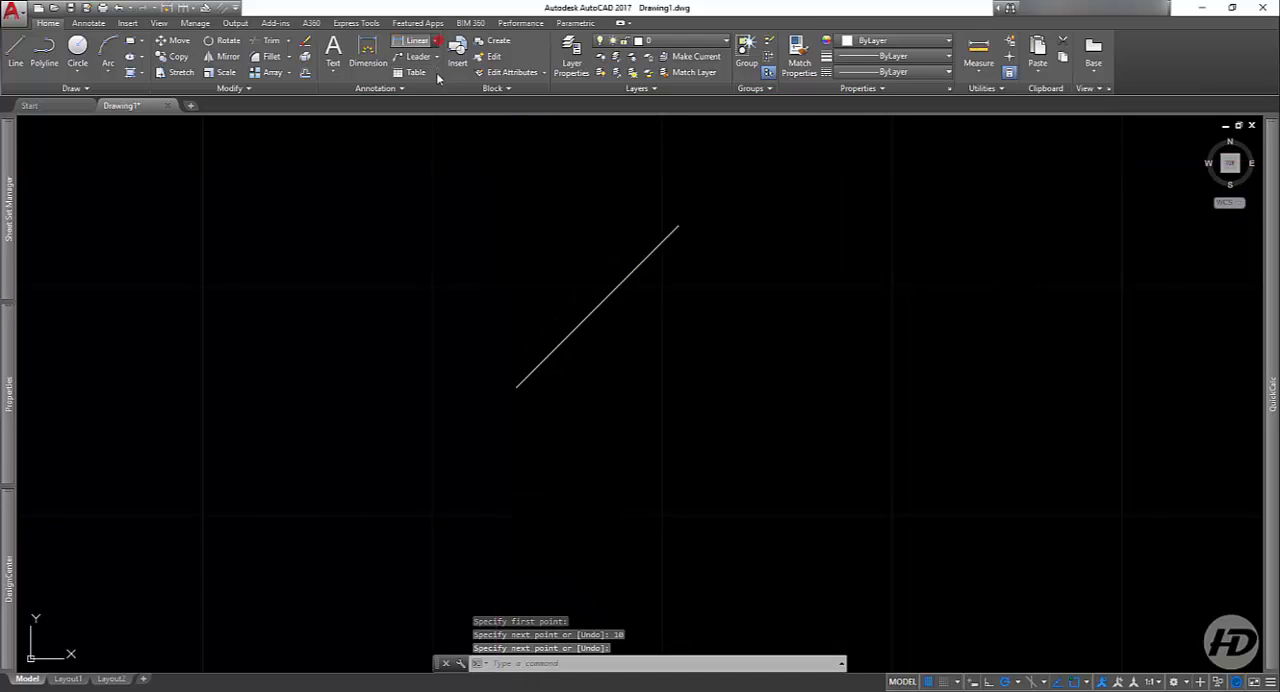
Step: Add an aligned dimension to the diagonal line, placed above and to the left of it
click(437, 41)
click(420, 130)
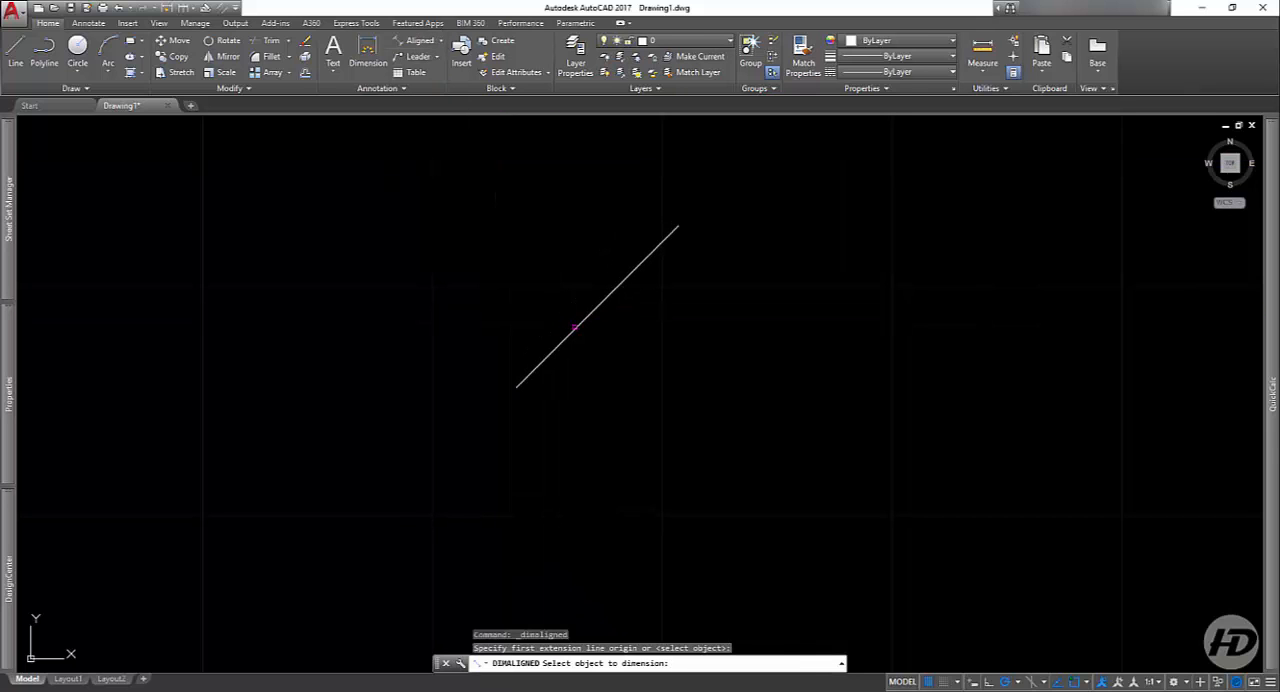
click(575, 327)
click(461, 301)
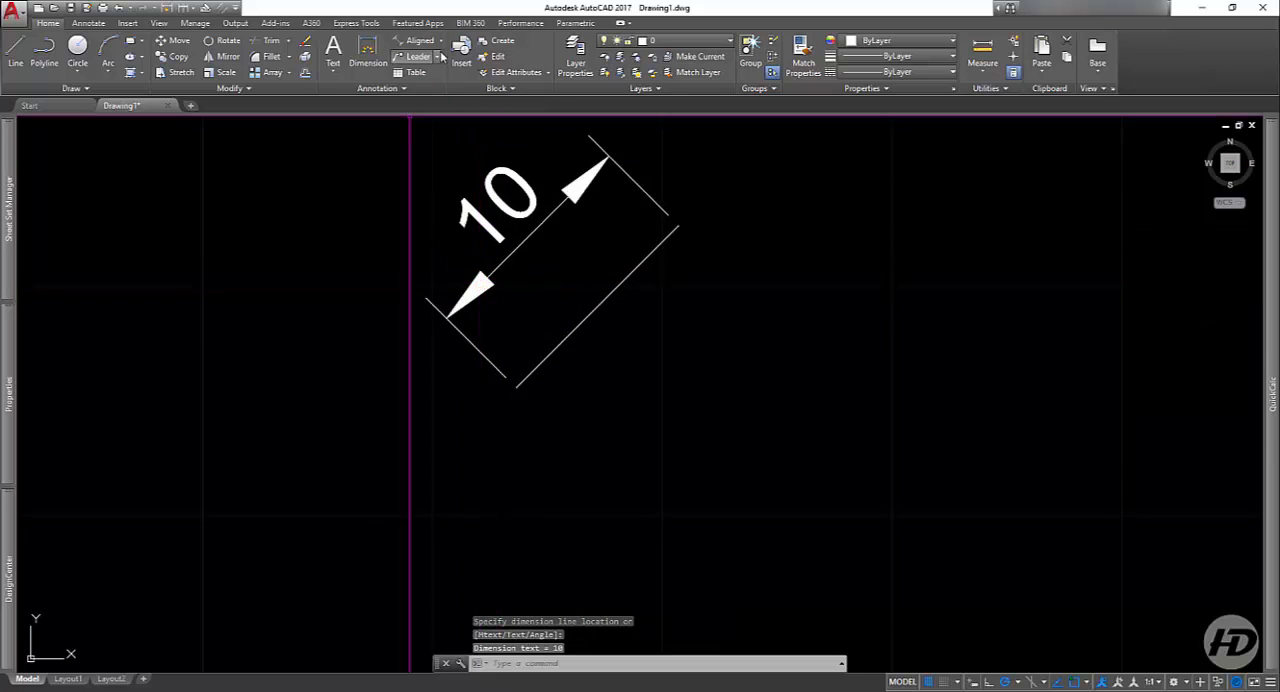
click(440, 41)
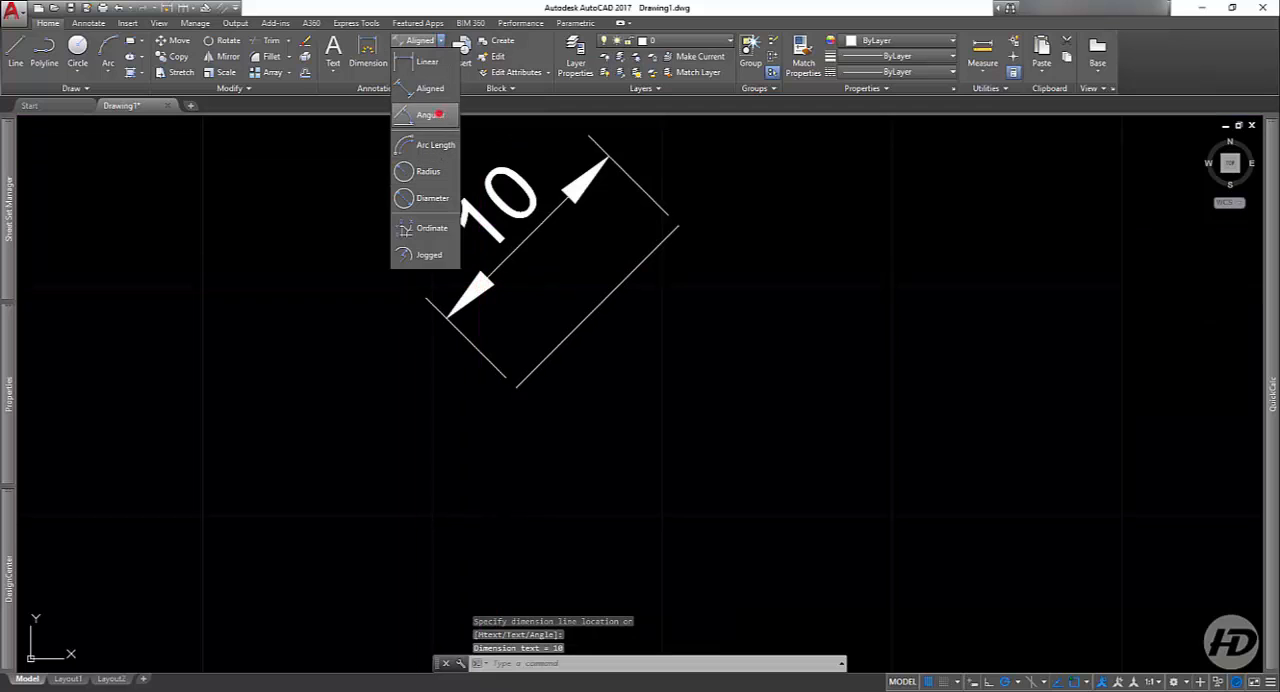
click(438, 115)
key(Escape)
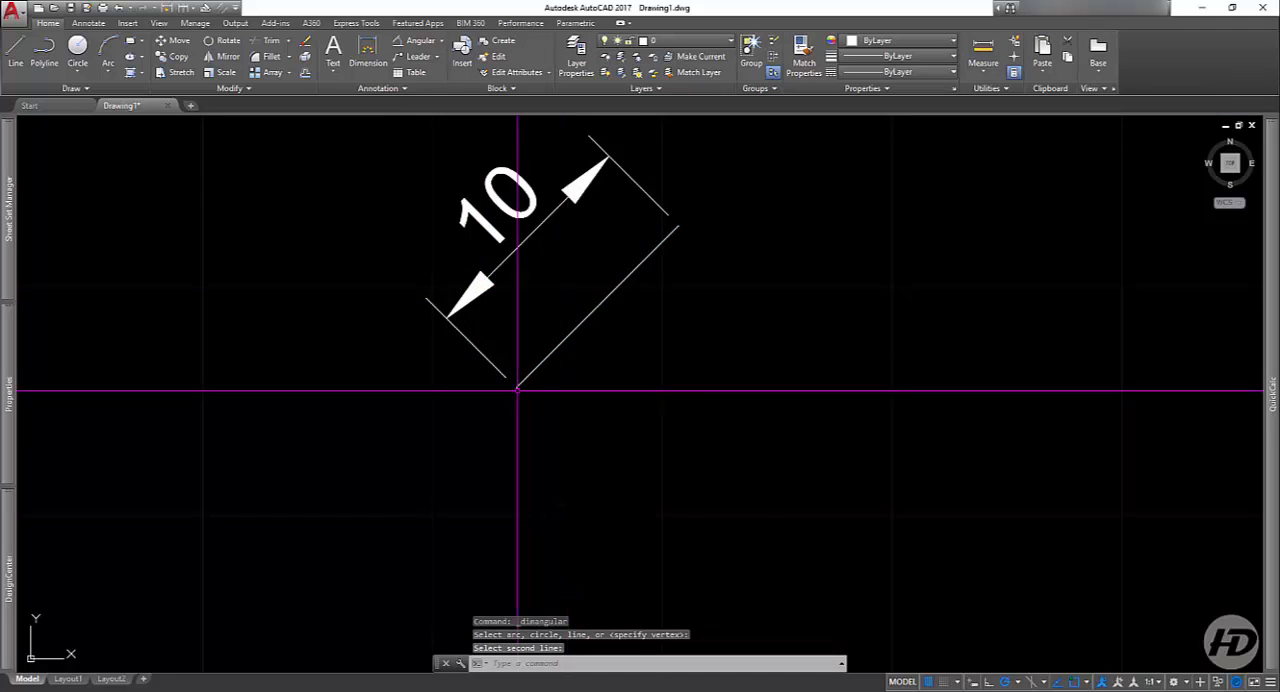
Step: Draw a horizontal line to the right, starting at the diagonal line's lower endpoint and extending well beyond its upper end
click(15, 50)
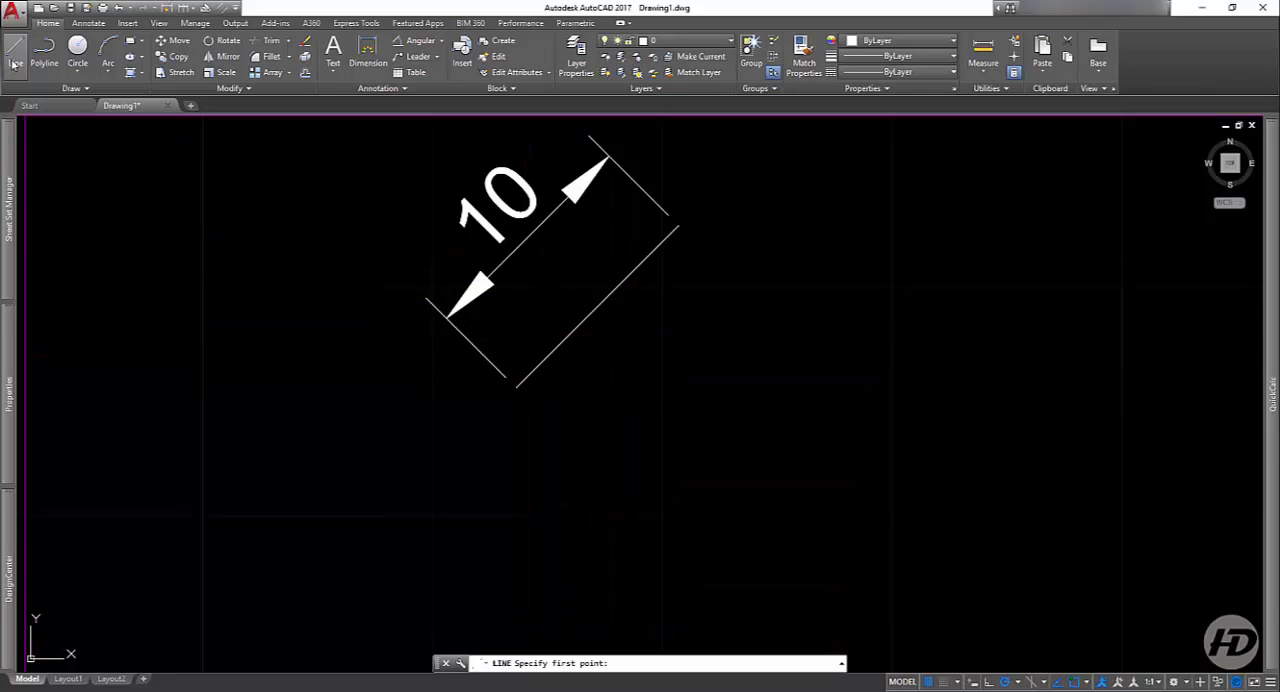
click(514, 388)
click(1112, 388)
key(Return)
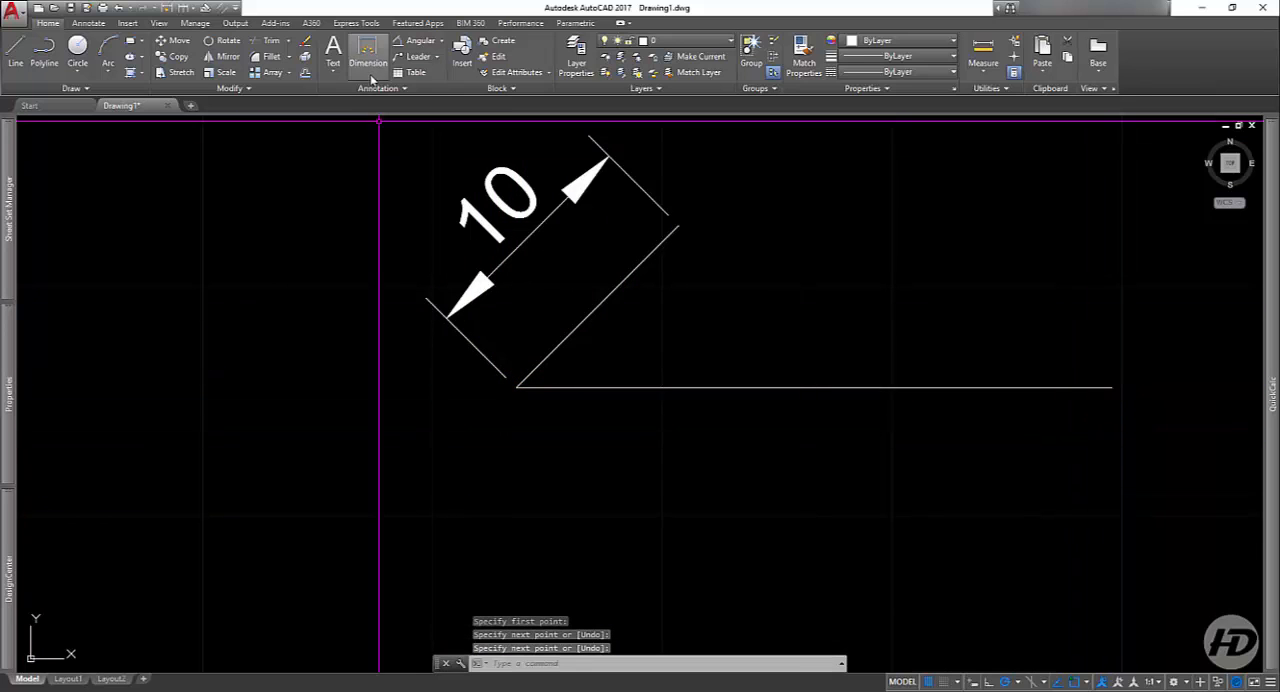
Step: Add an angular dimension between the diagonal and horizontal lines, with its arc placed beyond the diagonal line's upper end
click(416, 44)
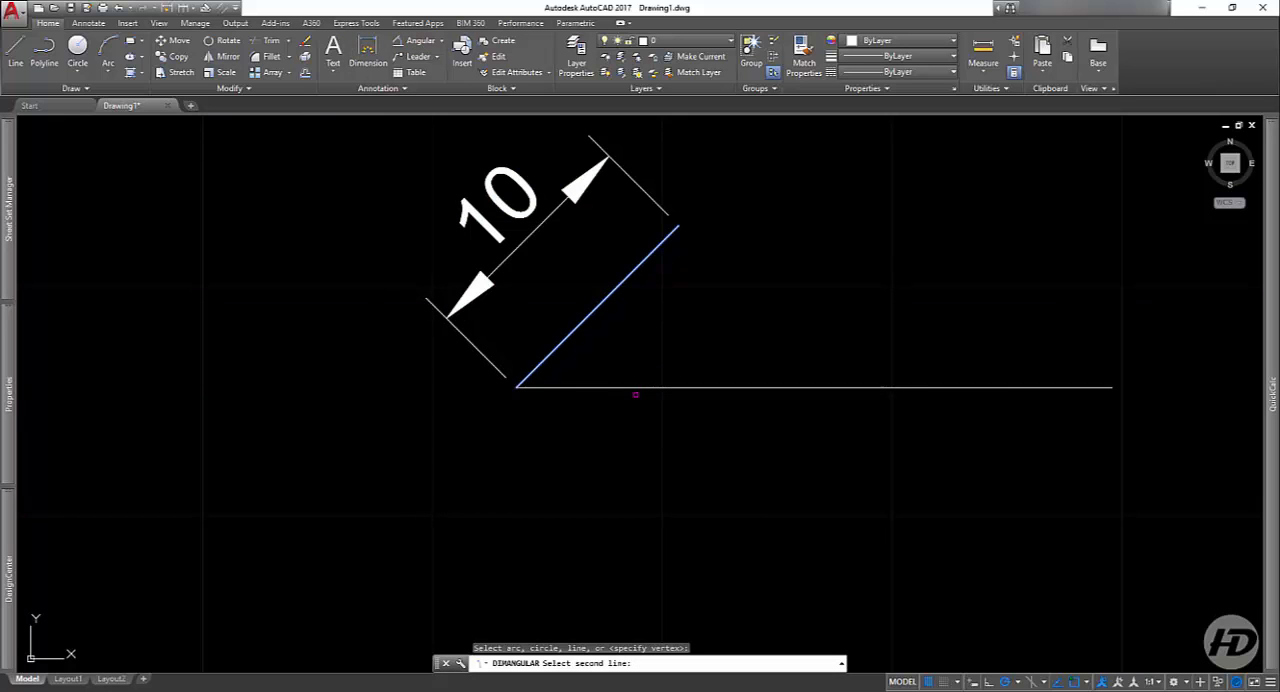
click(624, 387)
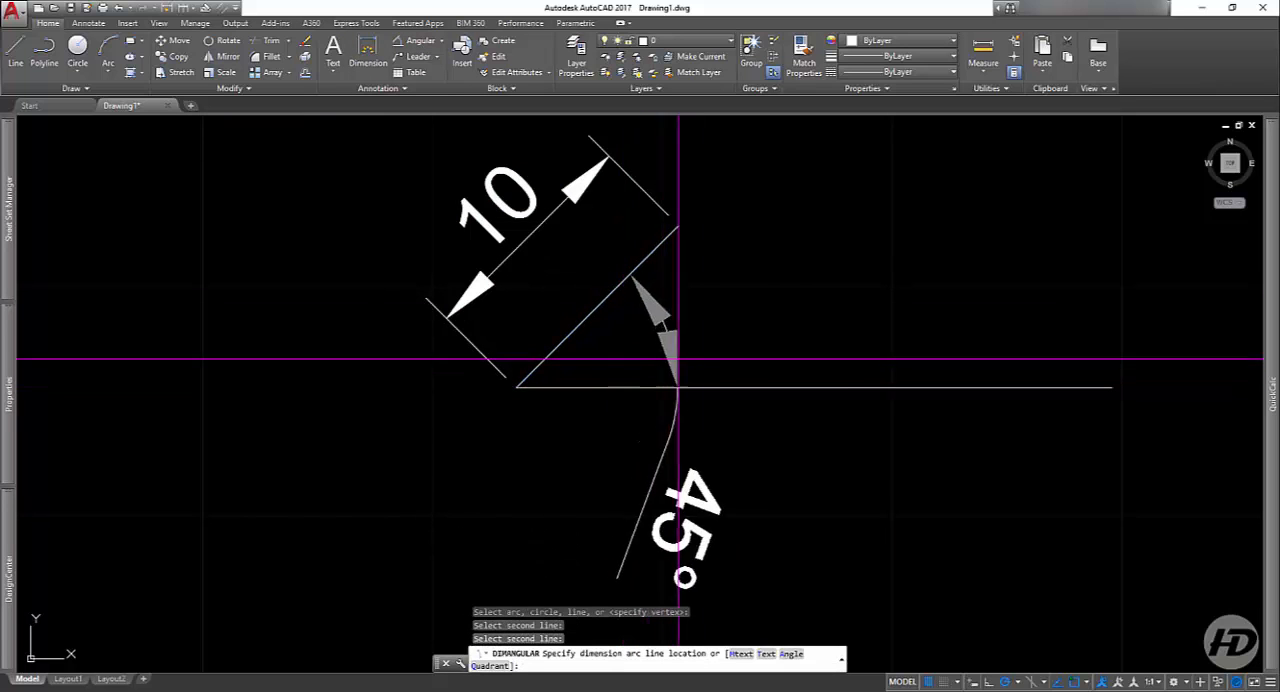
click(794, 307)
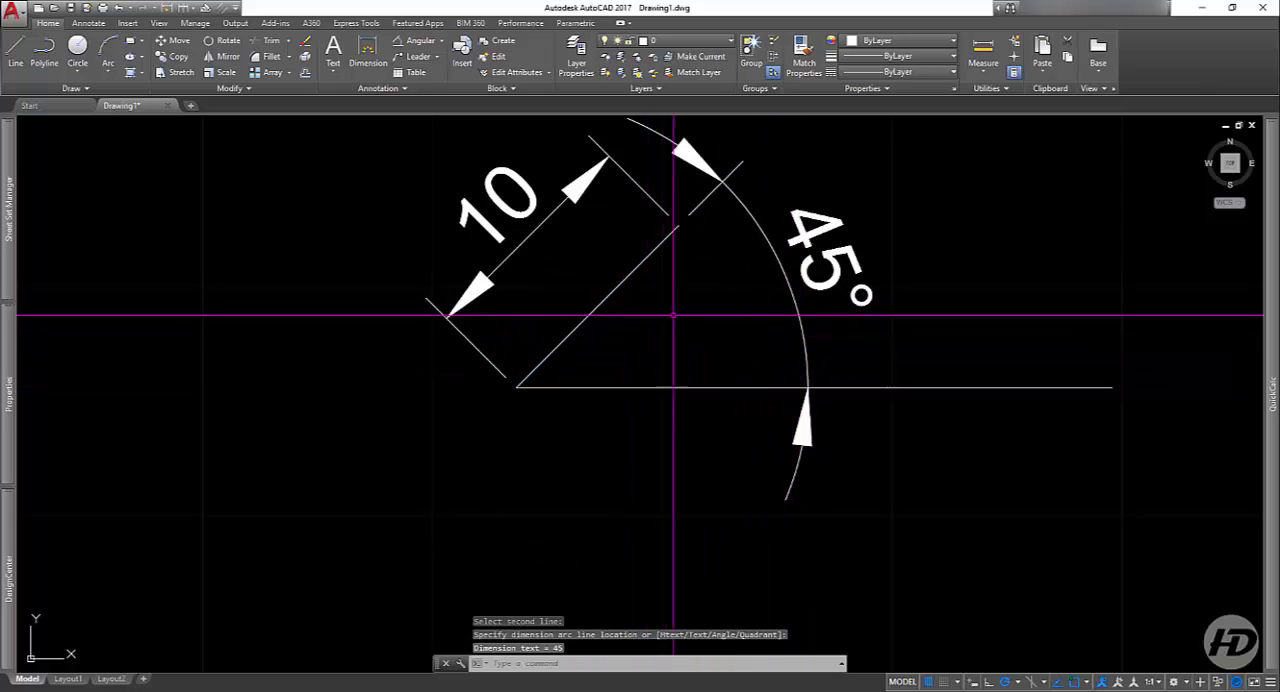
Step: Delete the angular dimension and the aligned dimension, keeping both lines
click(851, 203)
click(774, 283)
click(574, 243)
click(376, 259)
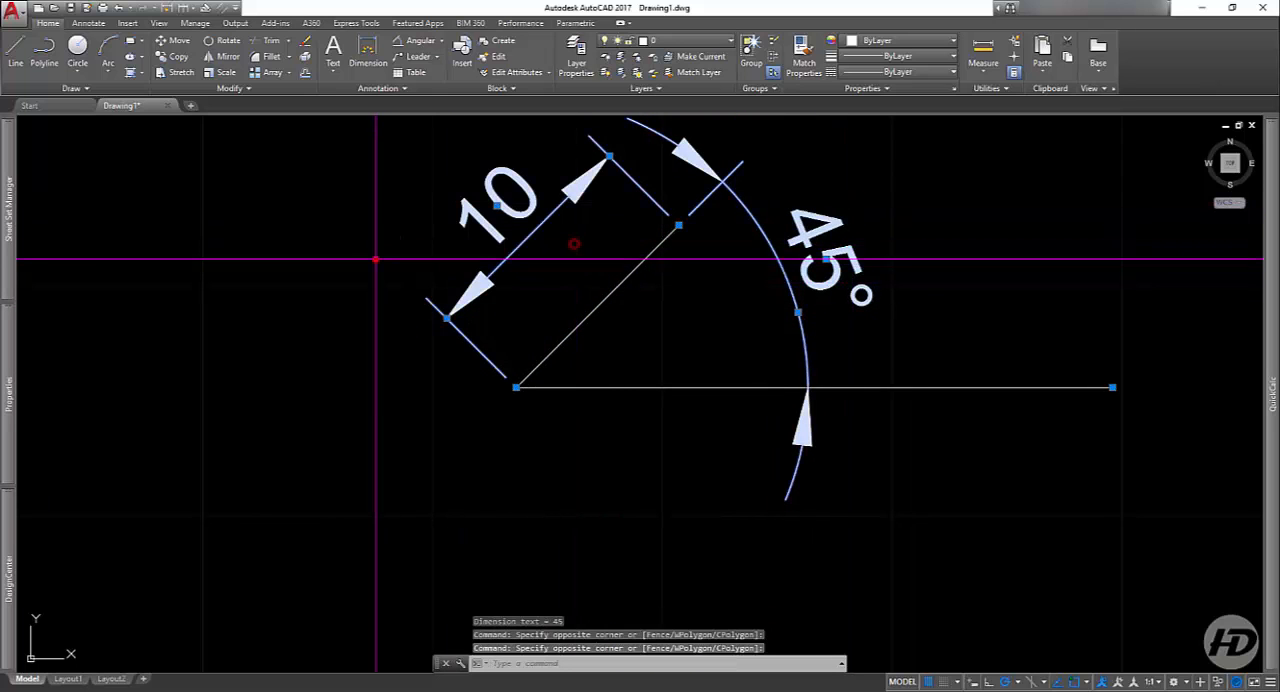
key(Delete)
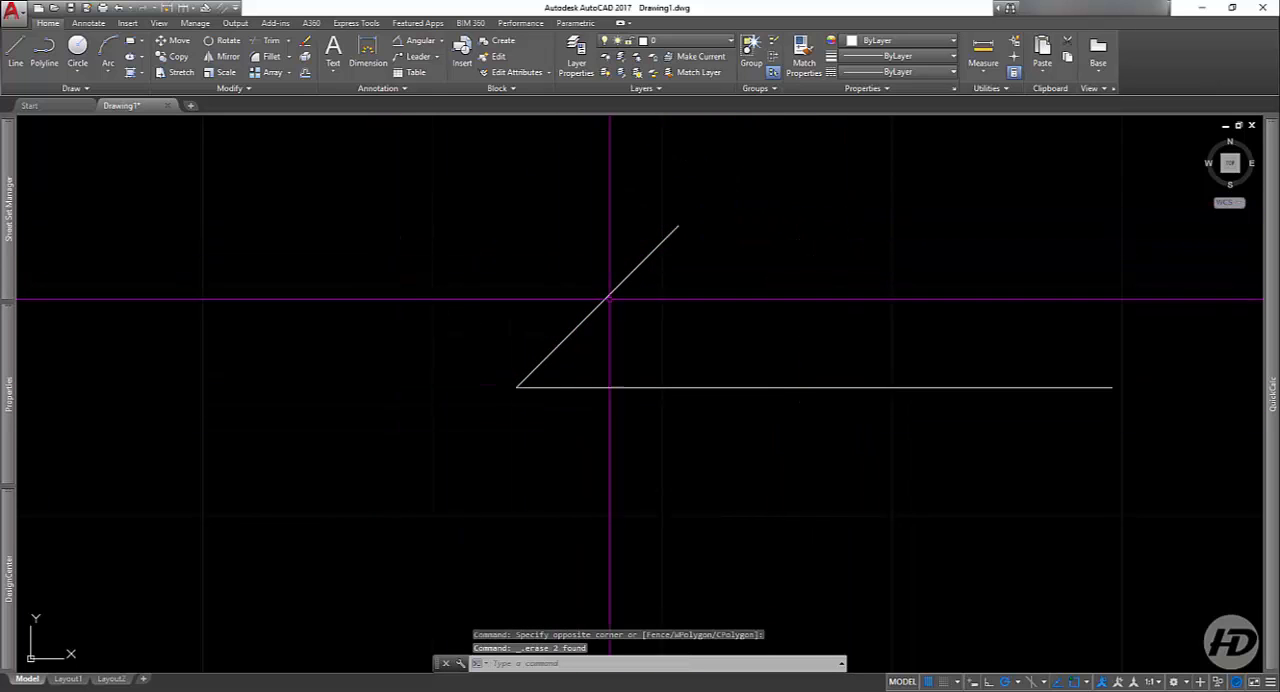
Step: Delete the diagonal line and the horizontal line
click(694, 295)
click(446, 453)
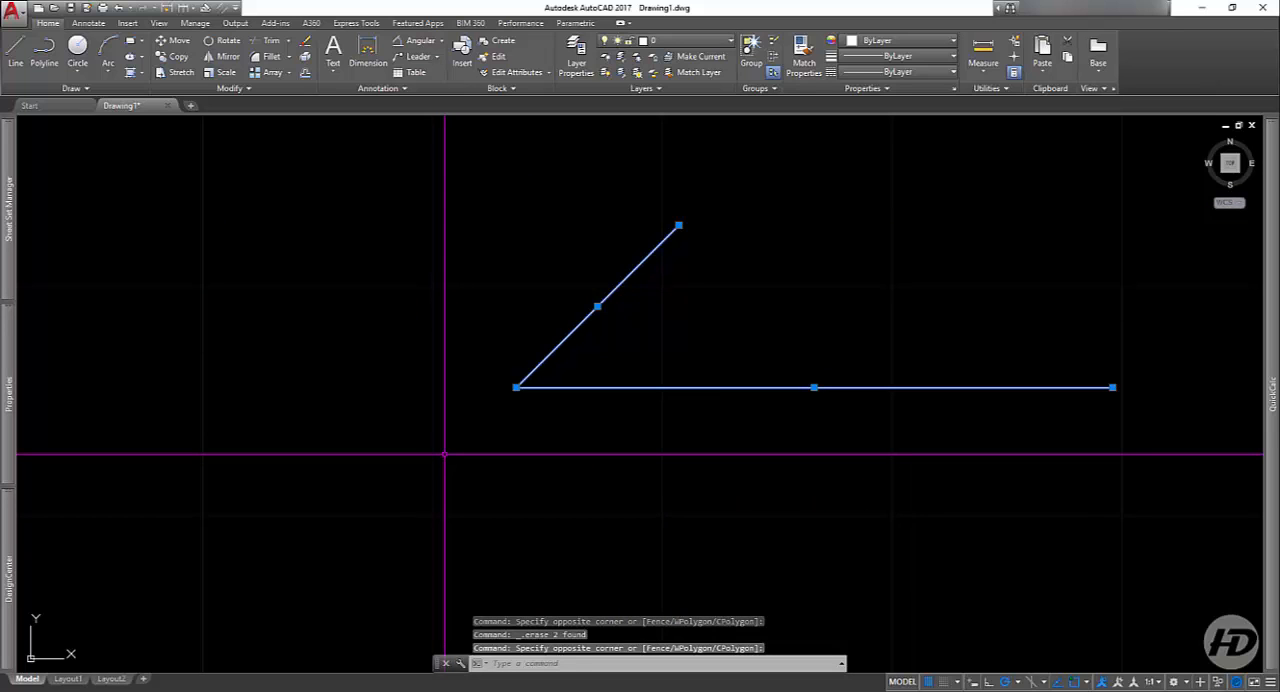
click(897, 240)
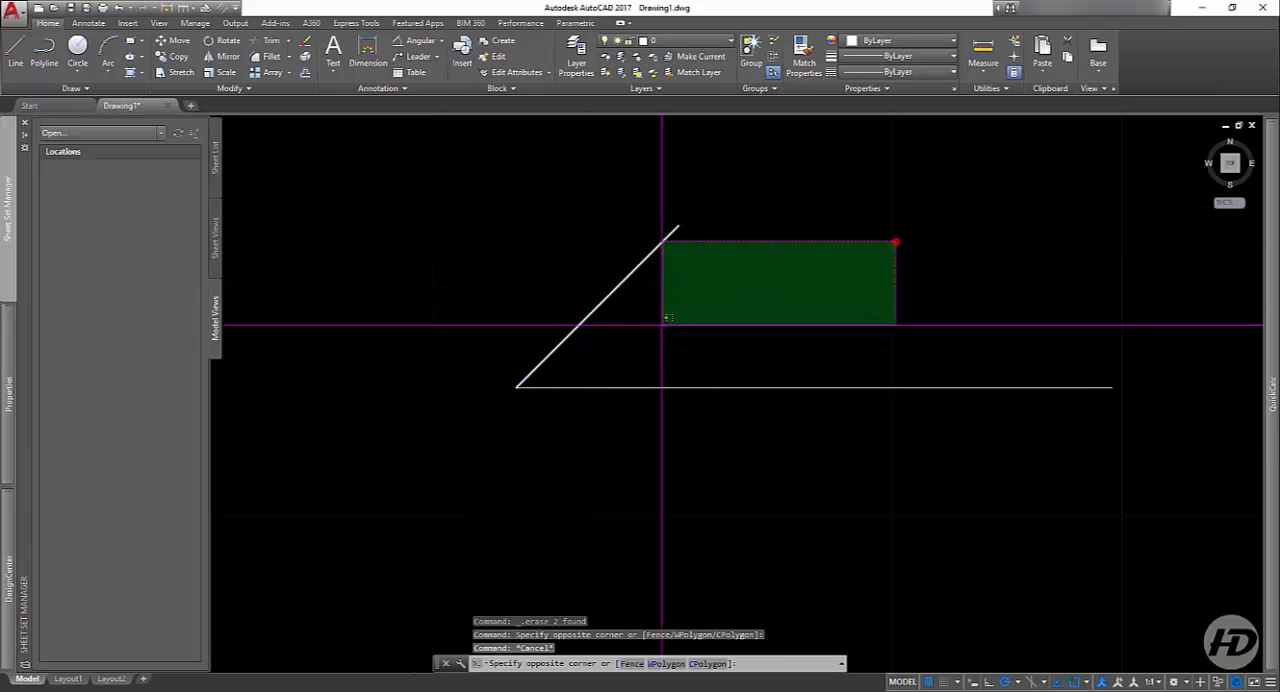
click(545, 455)
key(Delete)
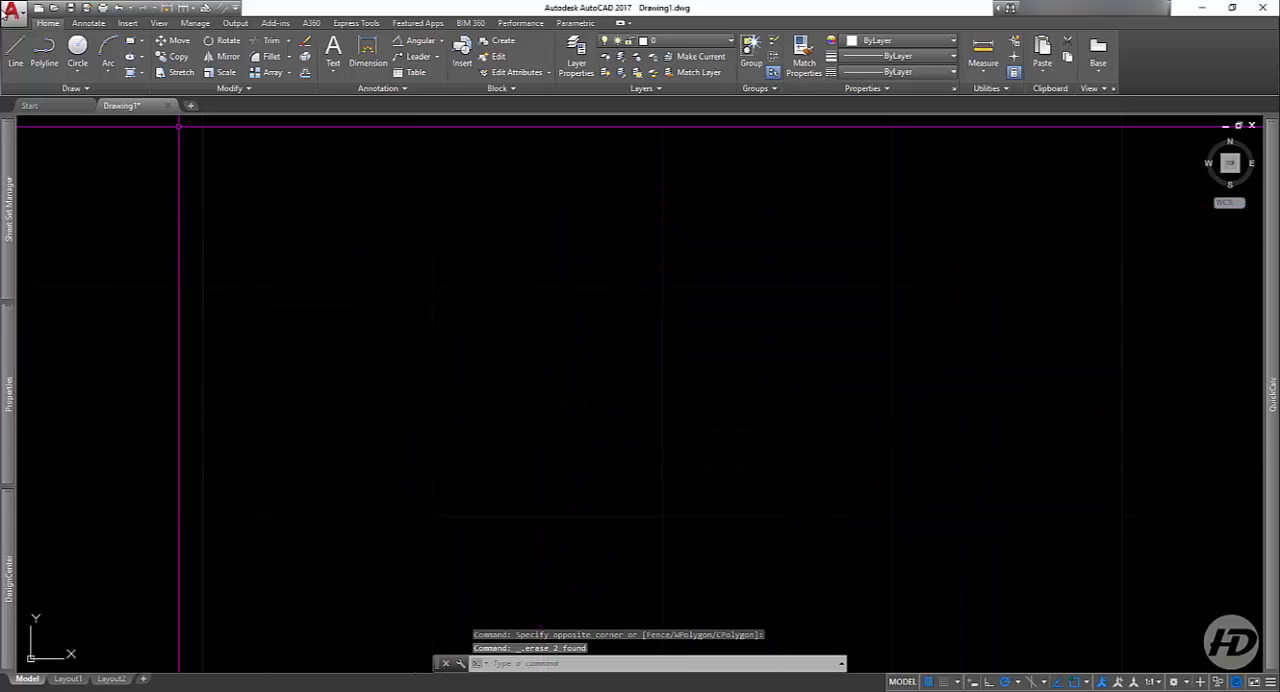
Step: Draw a 10-unit line to the right, sloping slightly downward instead of exactly horizontal
click(15, 52)
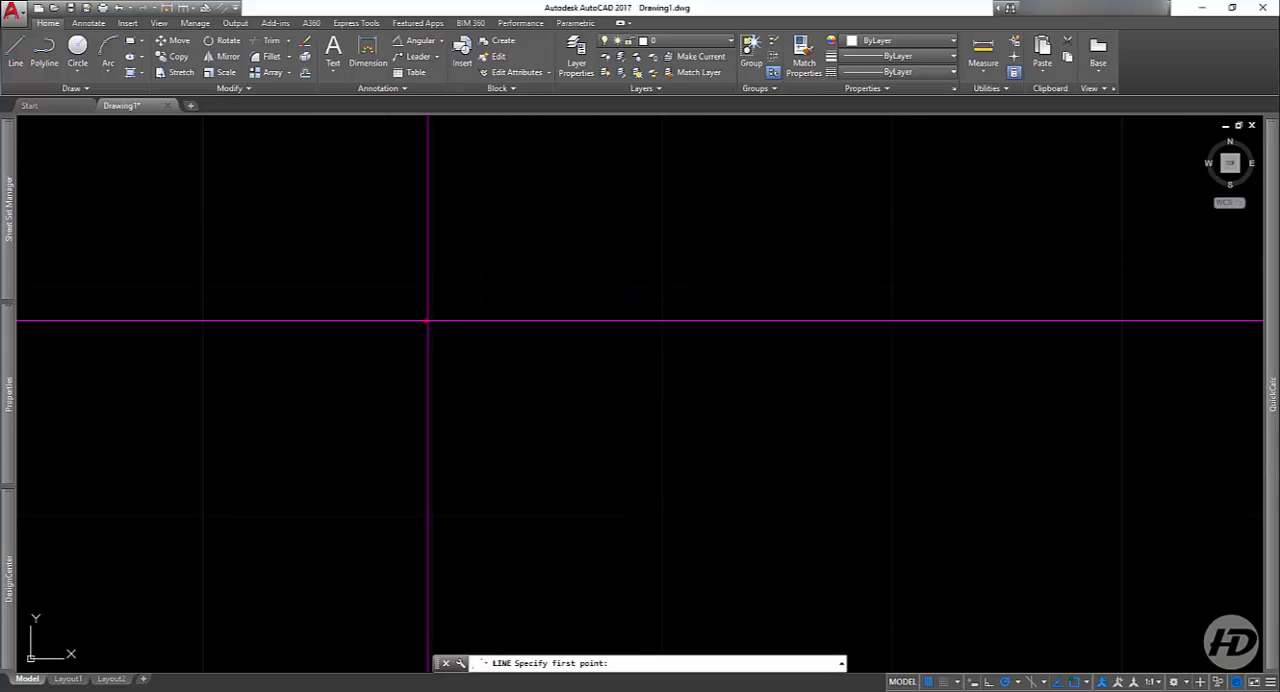
click(428, 321)
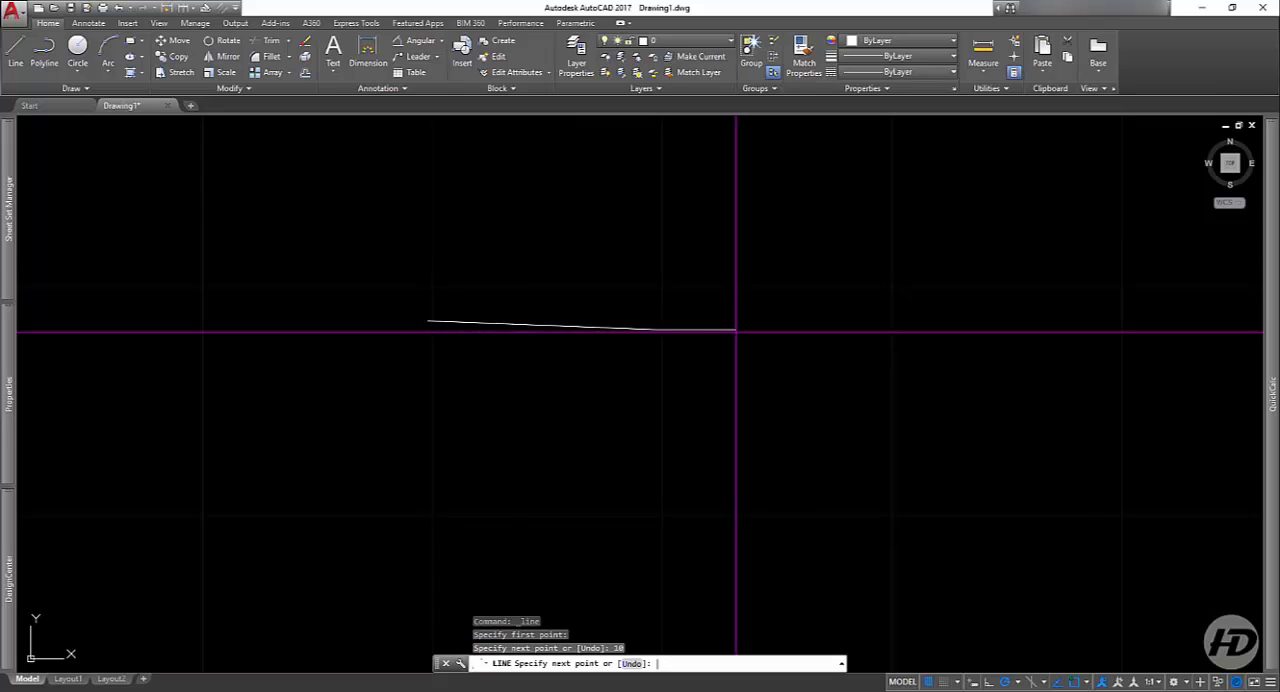
key(Return)
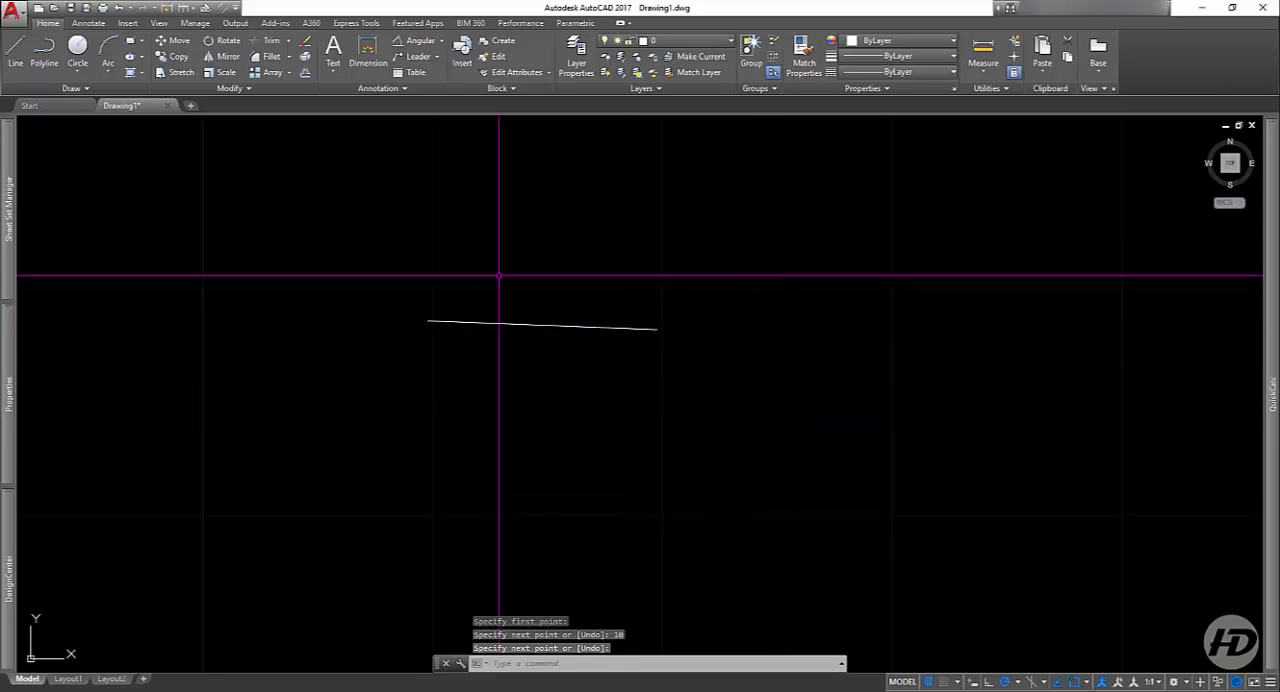
click(14, 60)
click(411, 285)
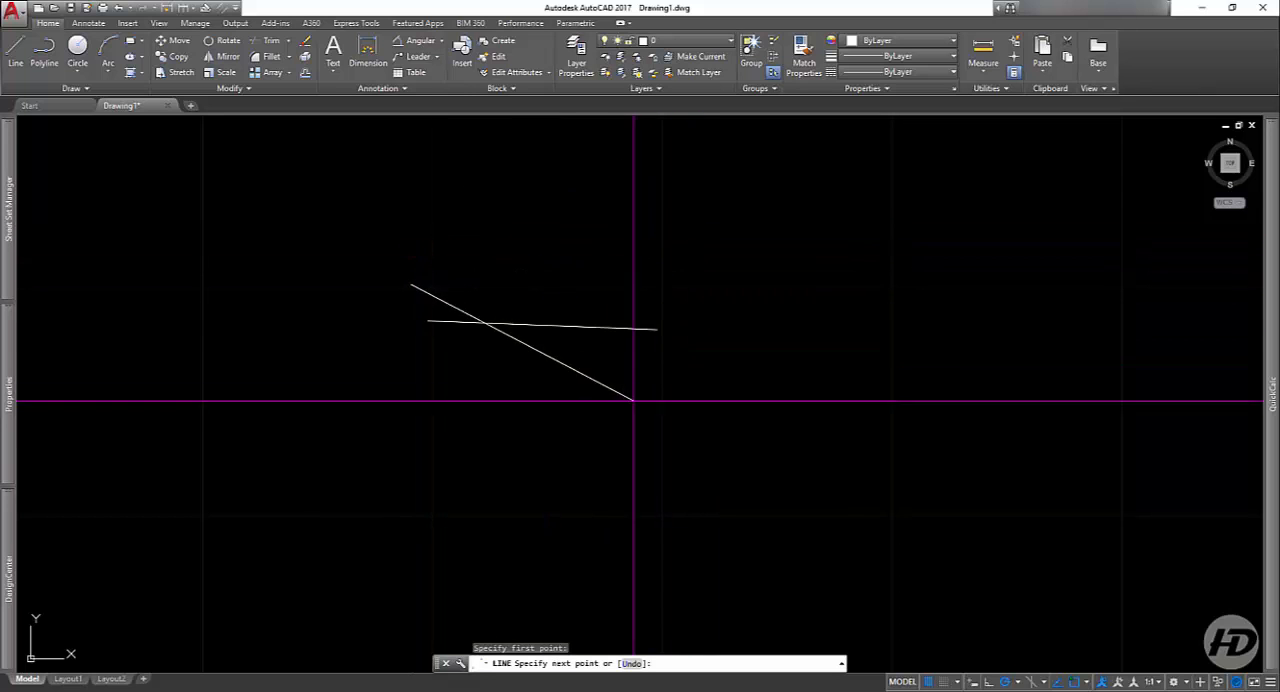
key(Escape)
Step: Delete the slightly sloping line
click(713, 283)
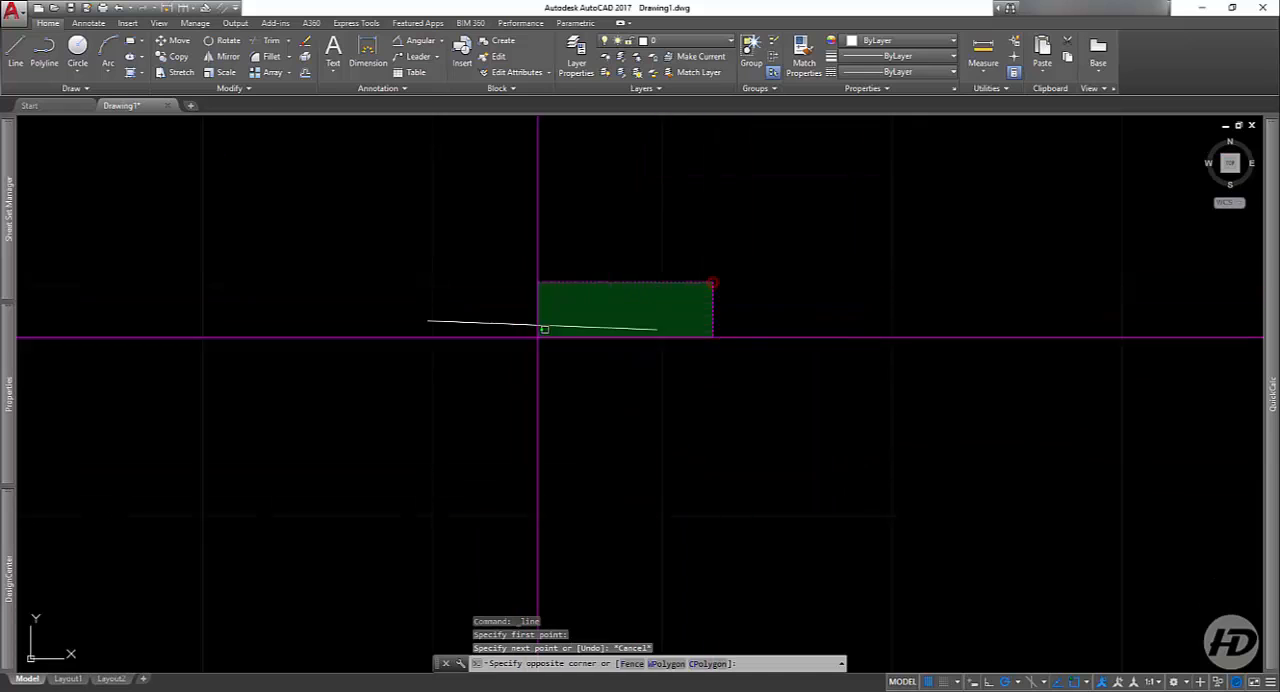
click(539, 337)
key(Delete)
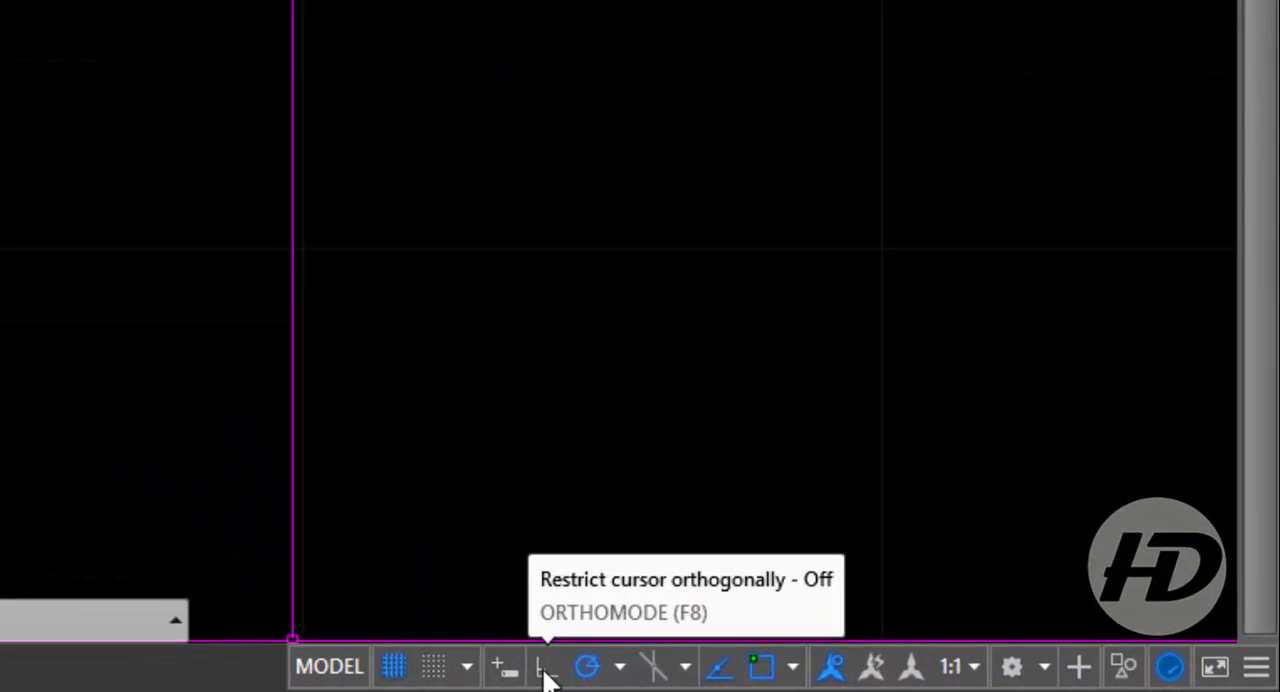
Step: Turn on Ortho mode and draw three connected lines running right, down and left as an open box
click(546, 668)
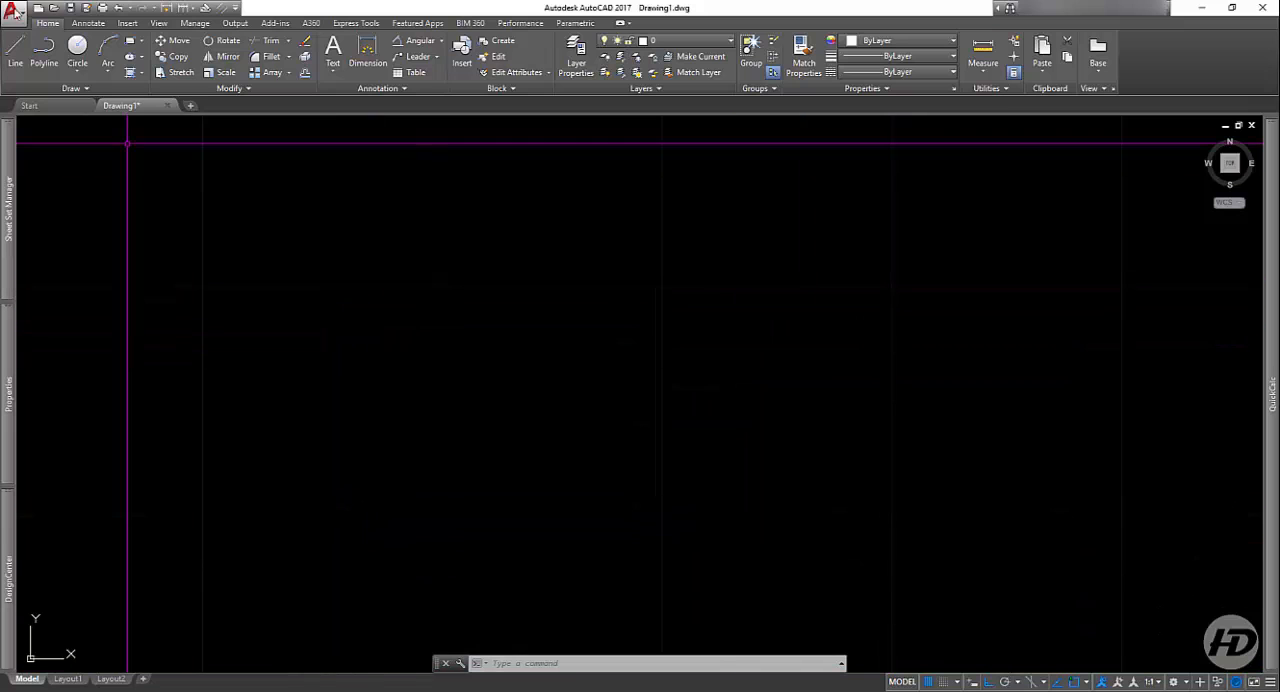
click(21, 62)
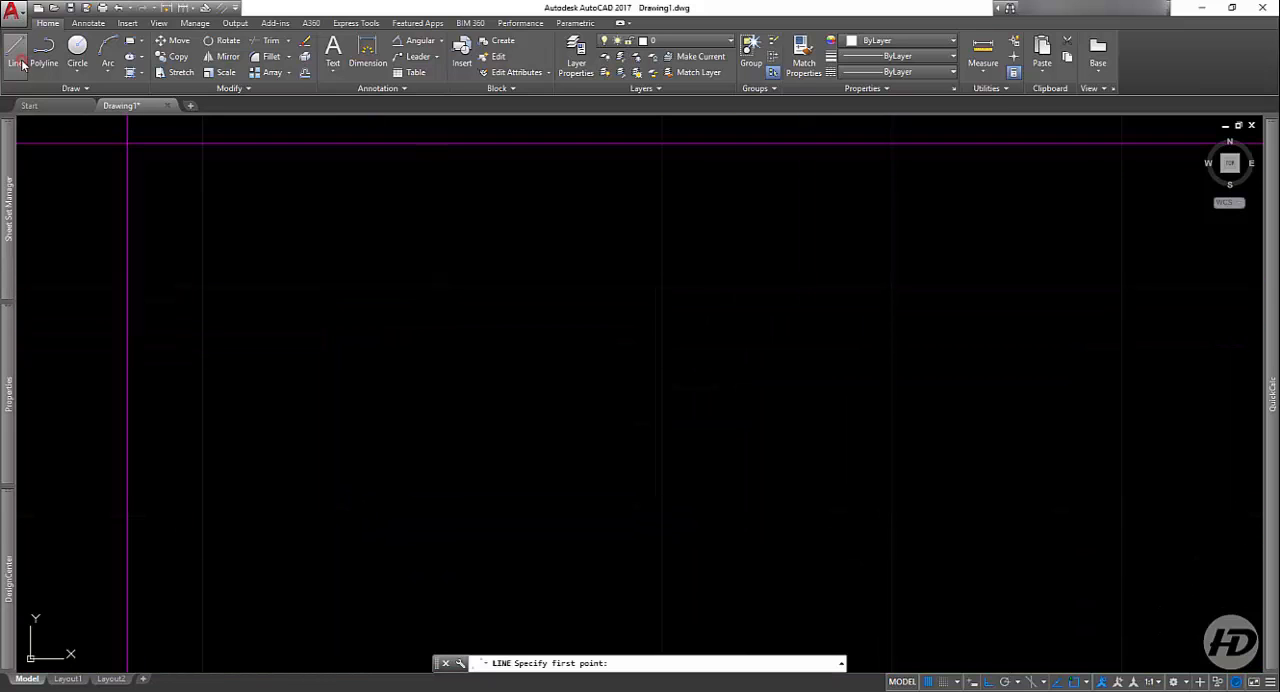
click(400, 381)
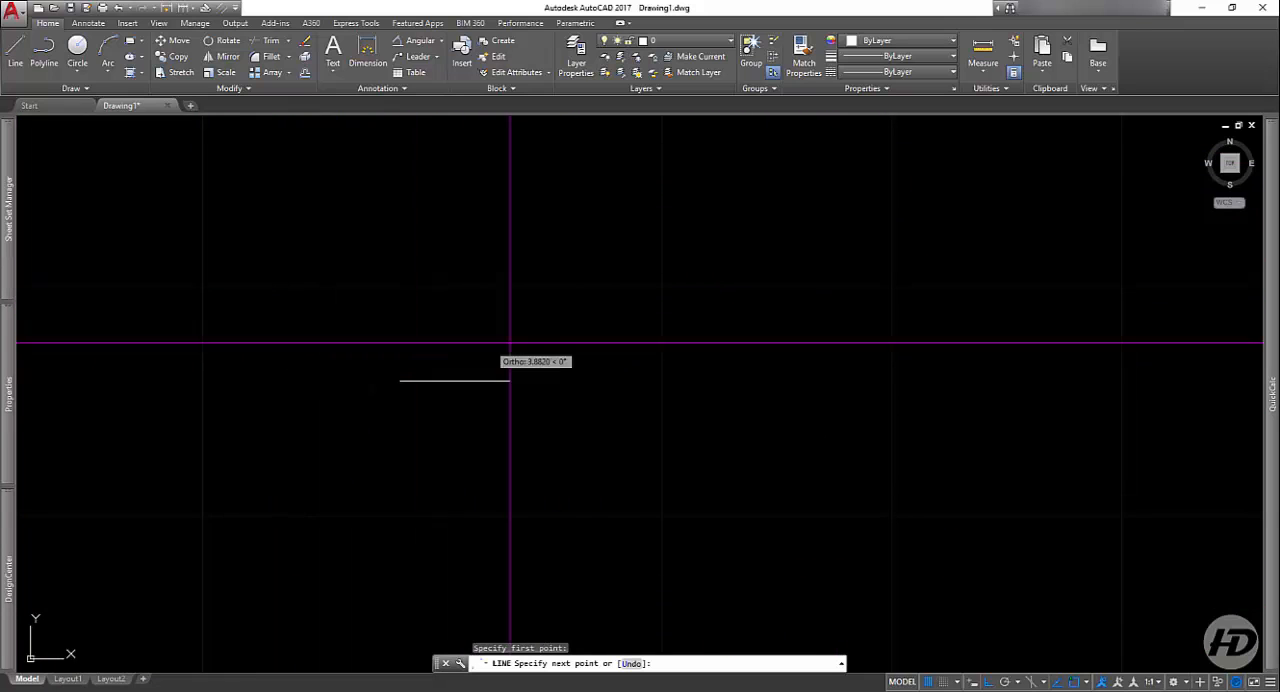
click(724, 345)
scroll(724, 300, down, 2)
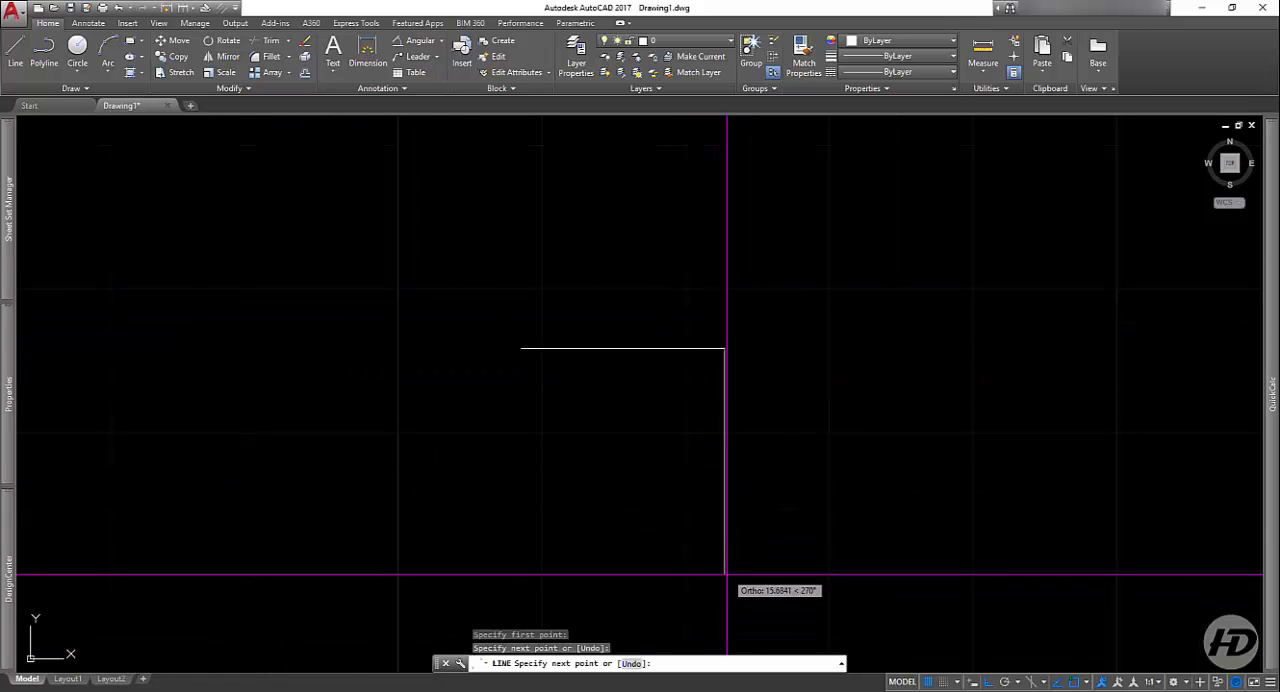
click(724, 576)
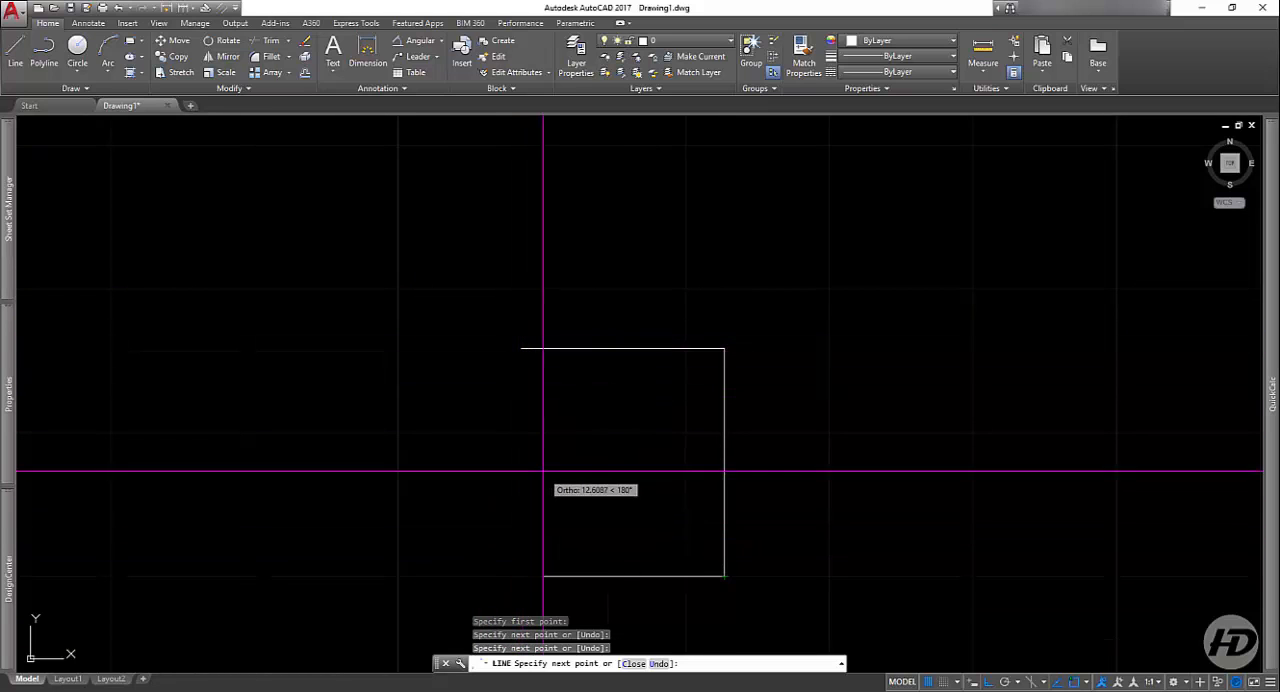
click(524, 496)
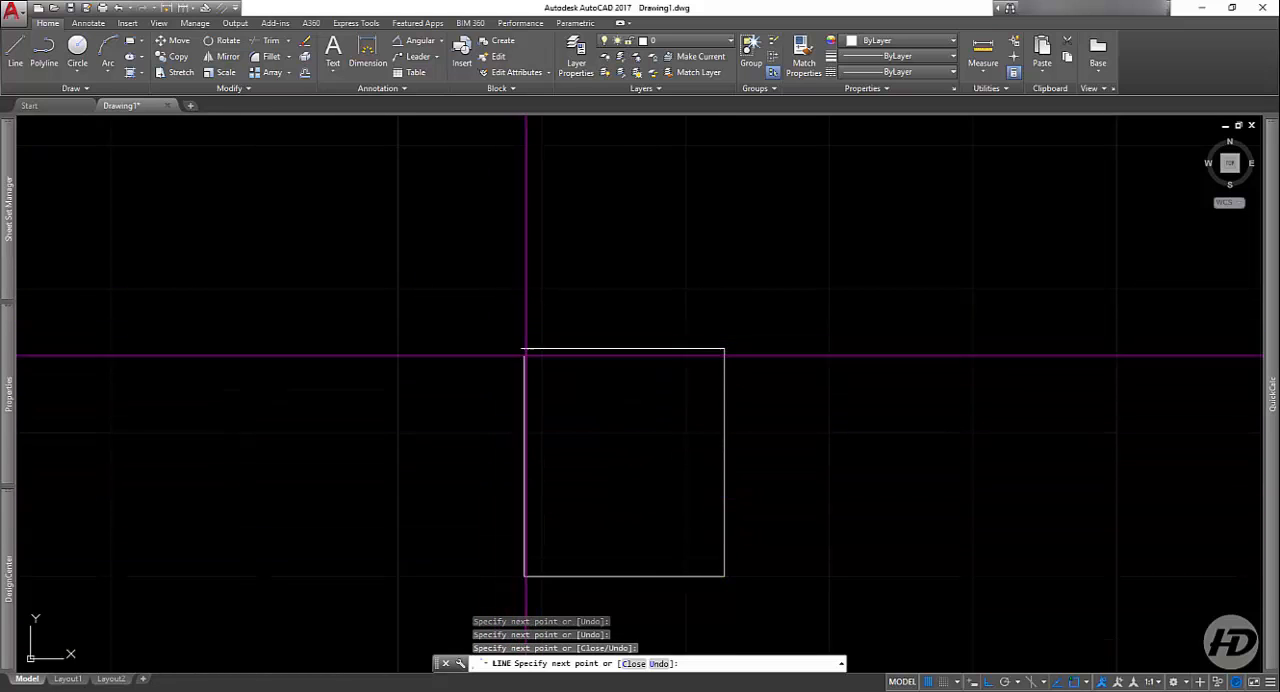
Step: Continue the line chain with alternating vertical and horizontal segments forming two more overlapping rectangles, and end it toward the right
click(524, 282)
click(371, 282)
click(371, 433)
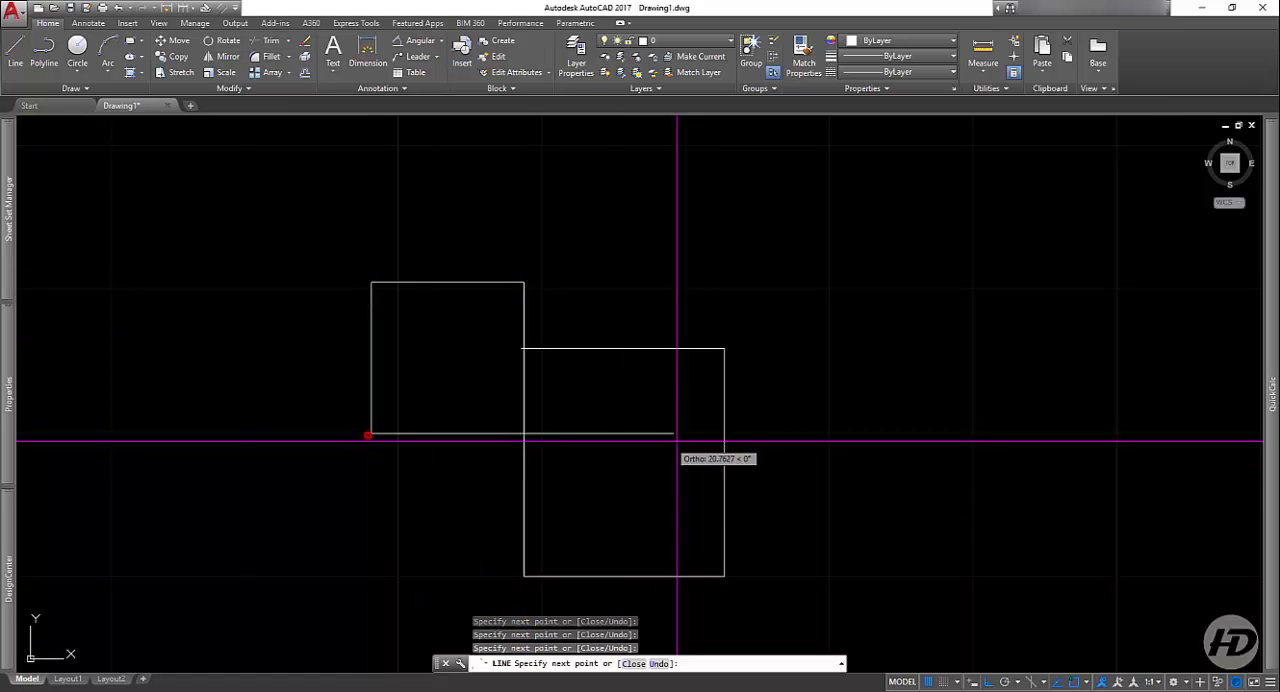
click(696, 436)
click(675, 222)
click(569, 305)
click(578, 395)
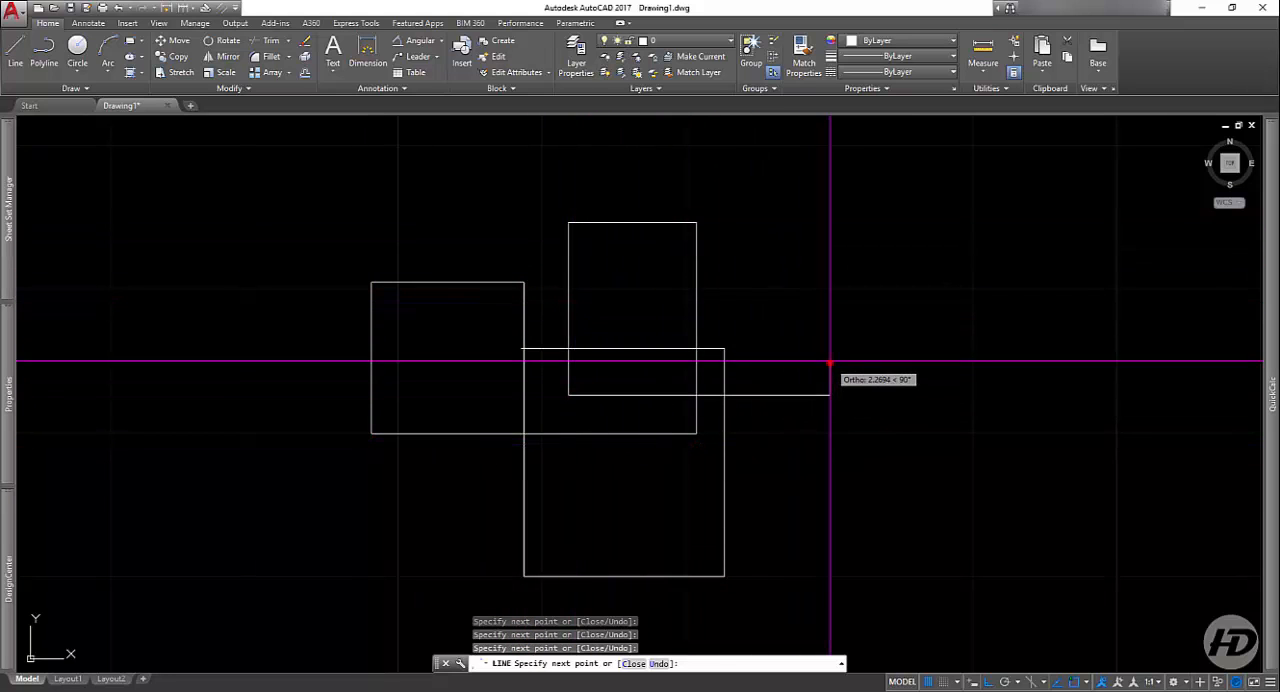
click(830, 385)
key(Return)
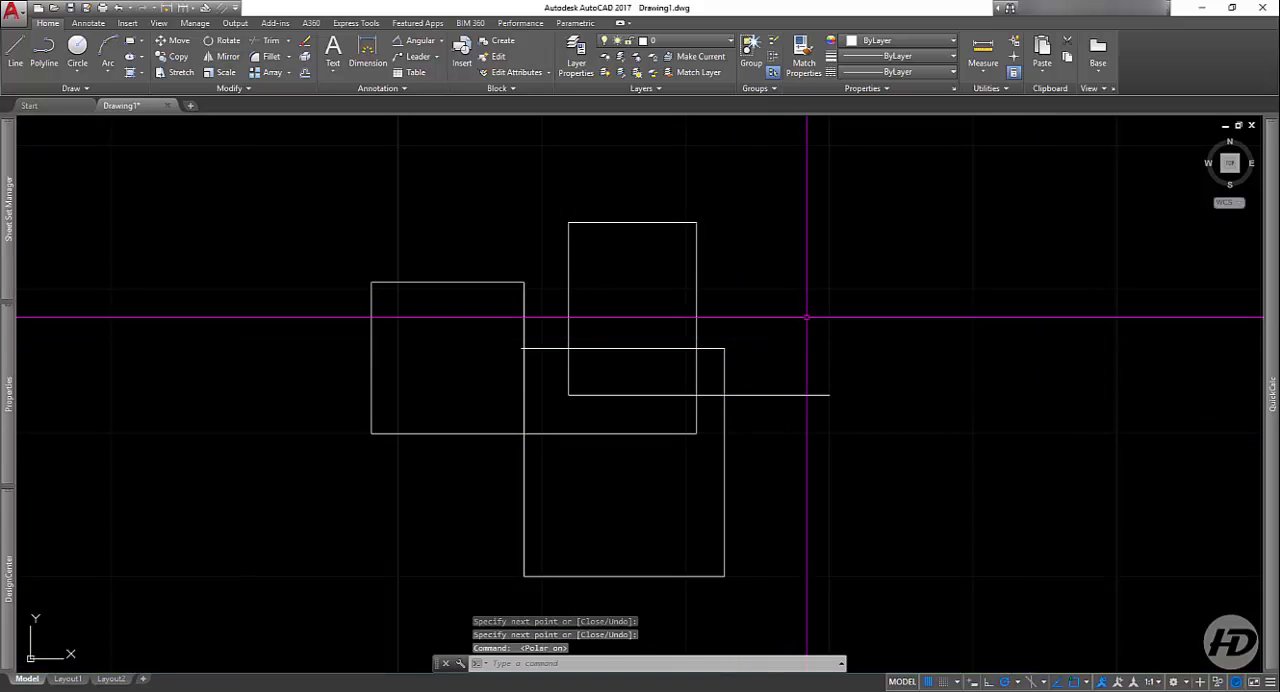
Step: With Ortho off, draw a line chain beside the rectangles: two diagonals forming a left-pointing angle, followed by vertical and horizontal segments
click(856, 270)
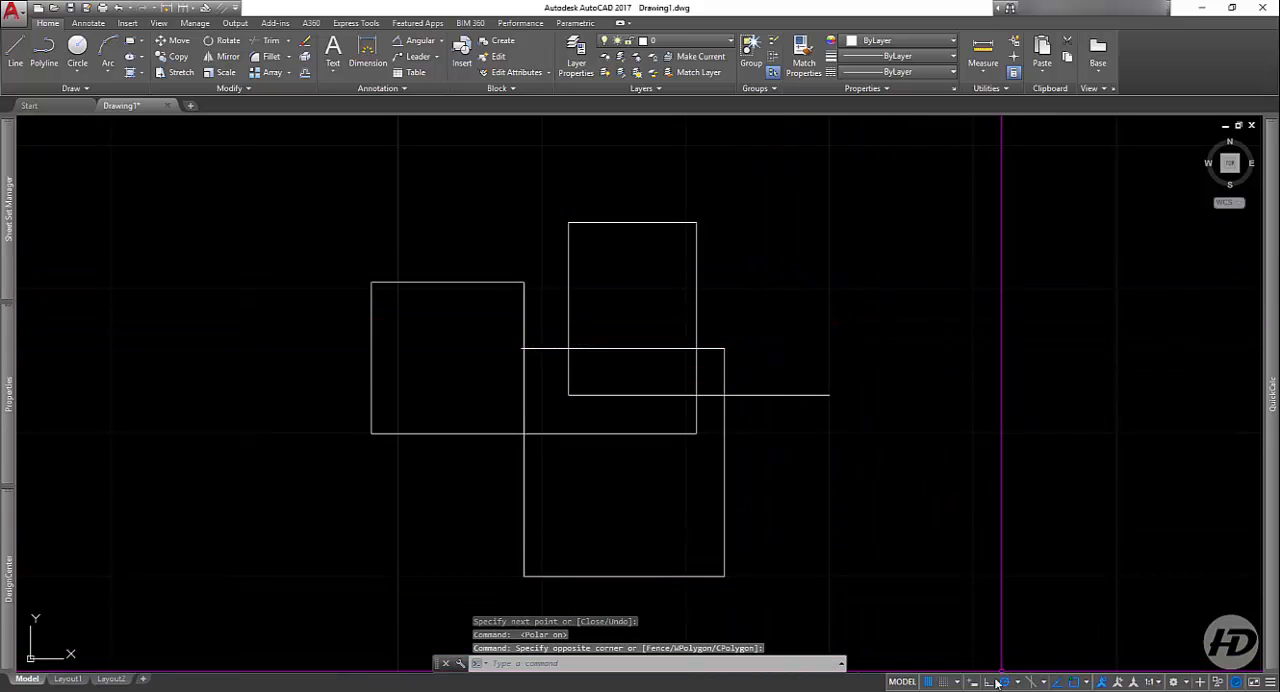
click(13, 63)
click(934, 218)
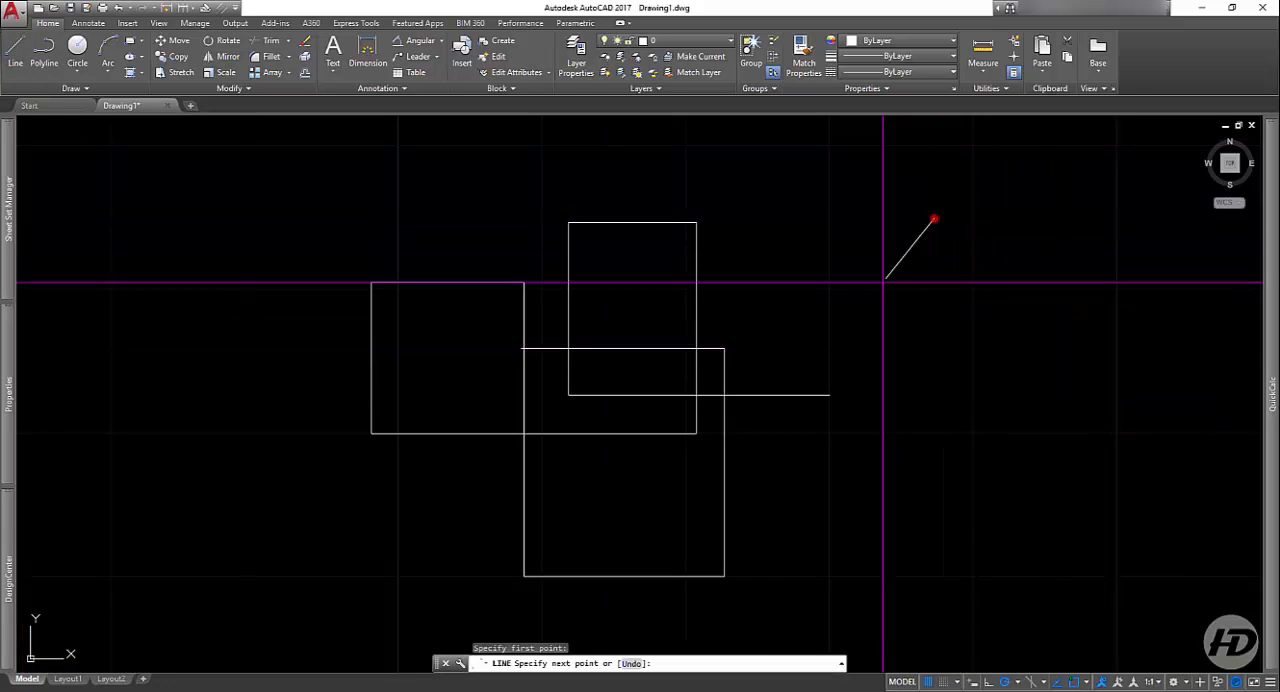
click(808, 337)
click(1024, 480)
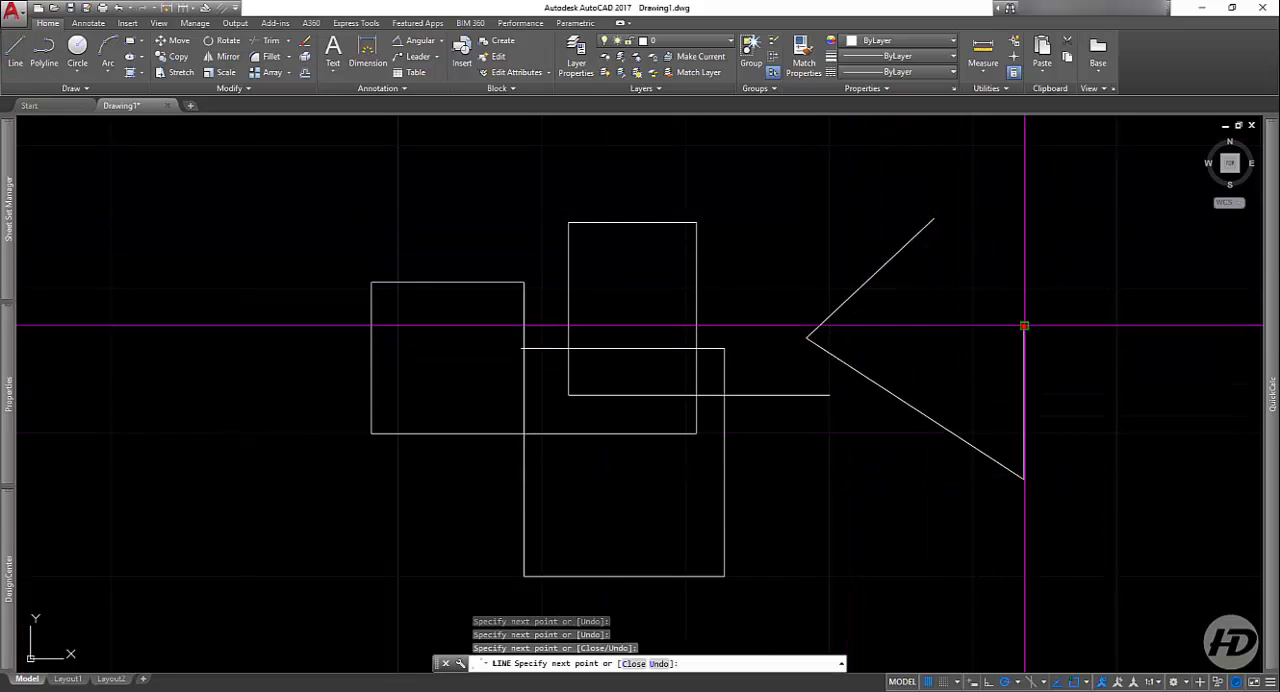
click(911, 326)
click(911, 485)
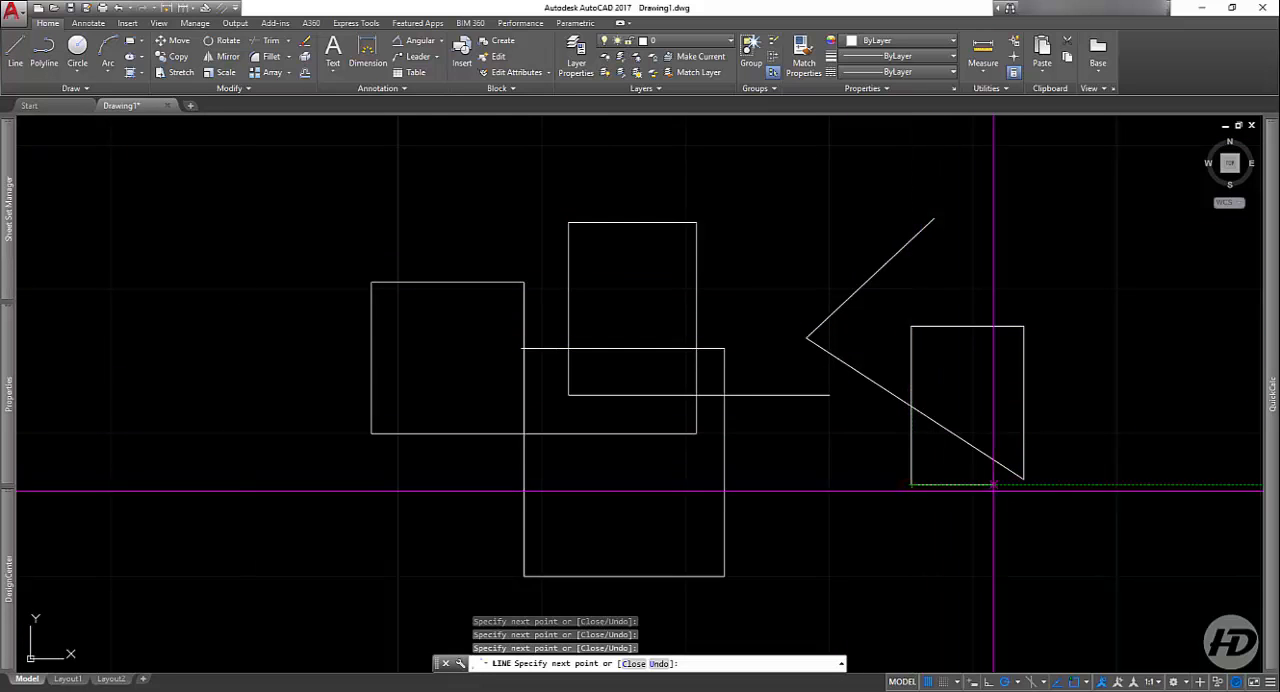
click(995, 485)
click(995, 381)
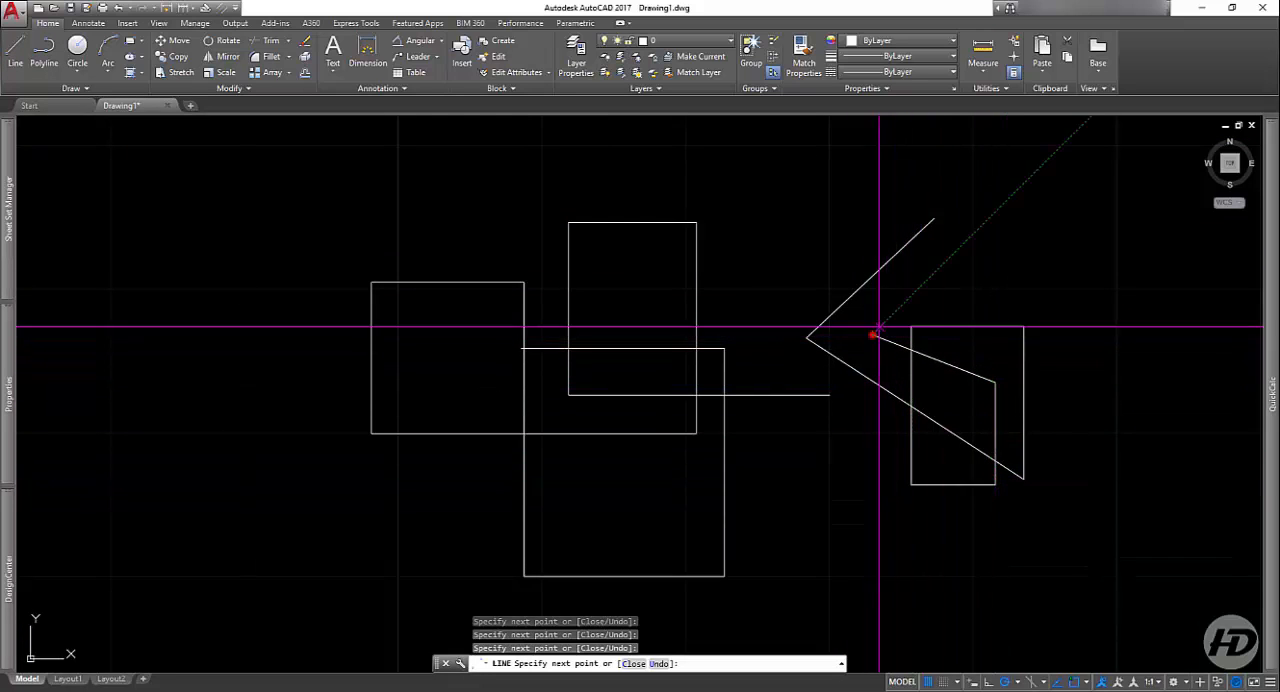
Step: Continue the chain with six free-angle segments around the small rectangle, ending at its upper right, and finish the line
click(873, 334)
click(1028, 245)
click(1176, 437)
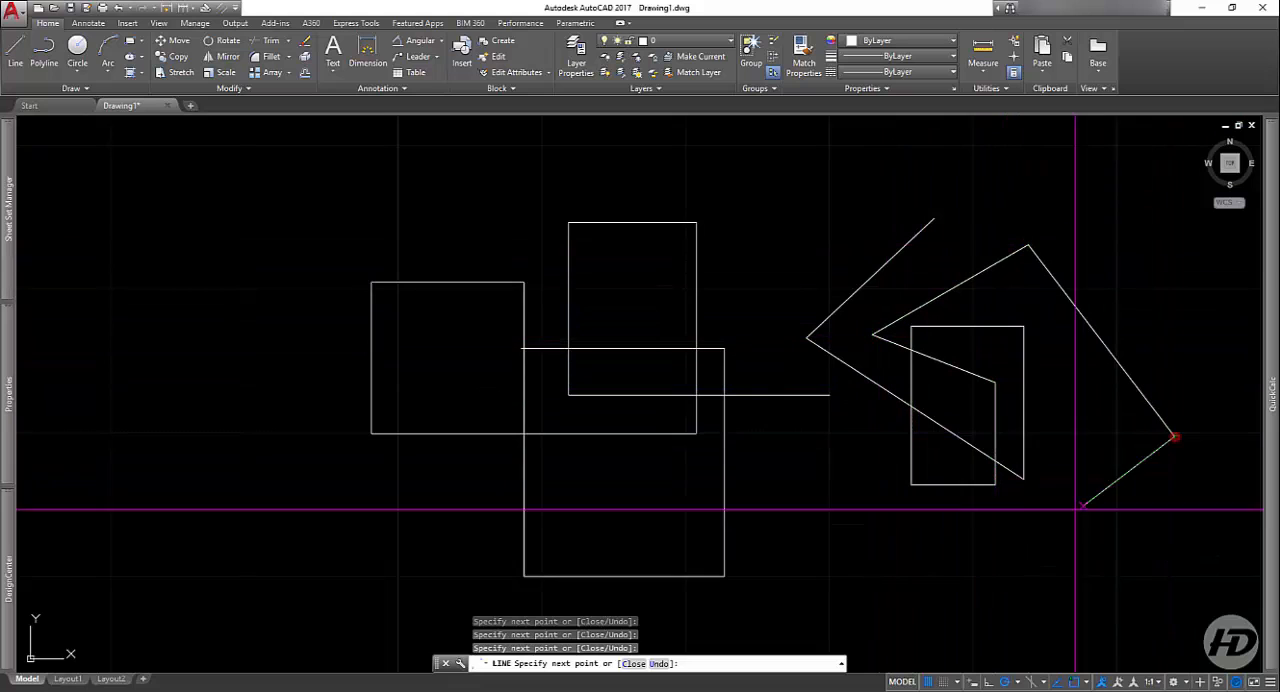
click(987, 578)
click(866, 490)
click(1120, 285)
key(Return)
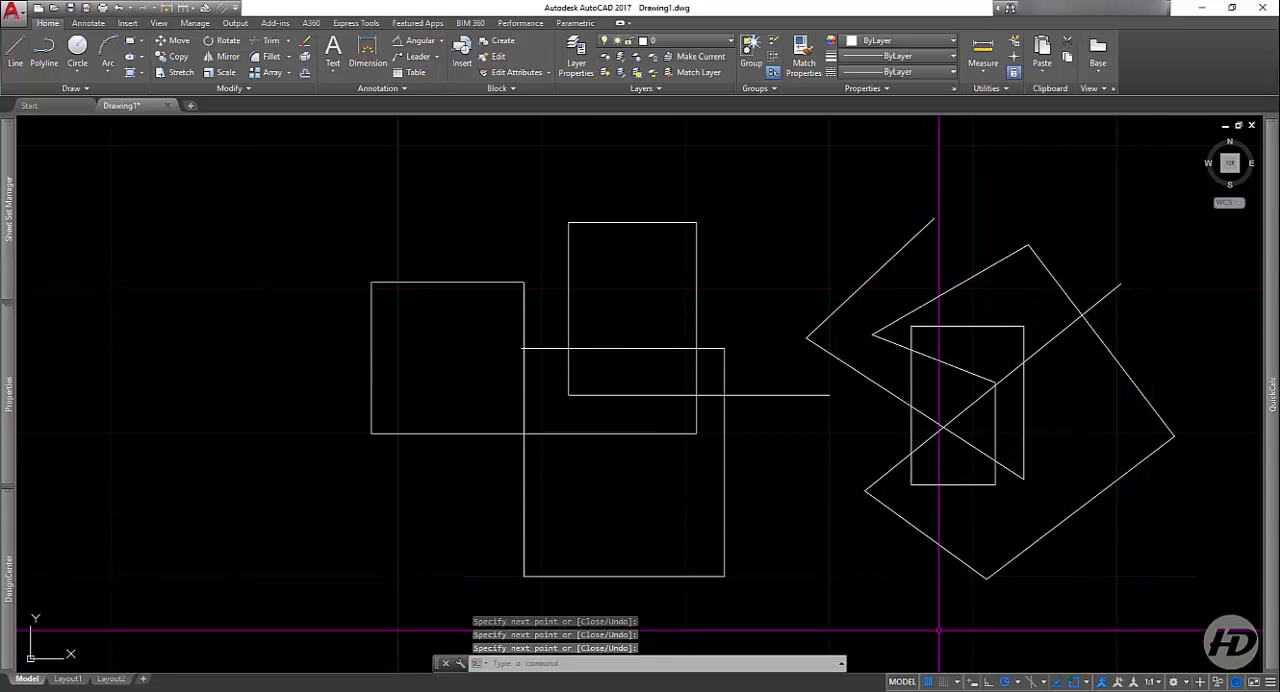
Step: Delete all the drawn lines from the drawing
scroll(560, 380, down, 5)
click(926, 257)
click(378, 531)
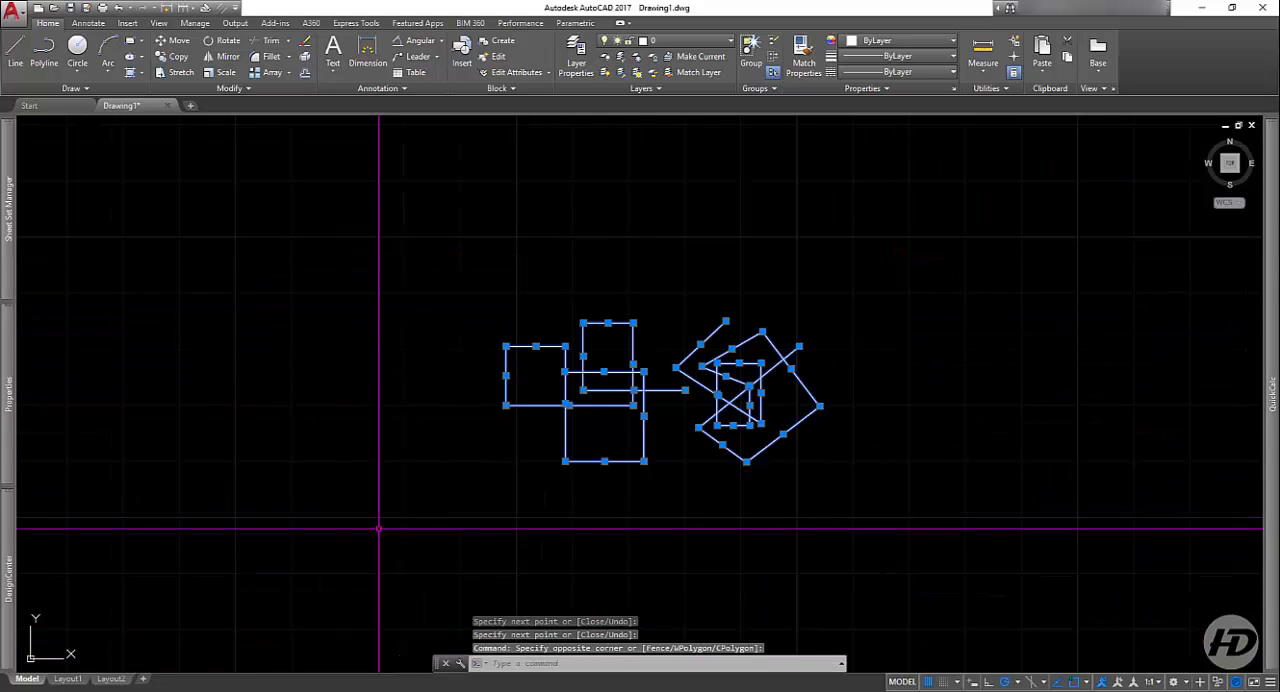
key(Delete)
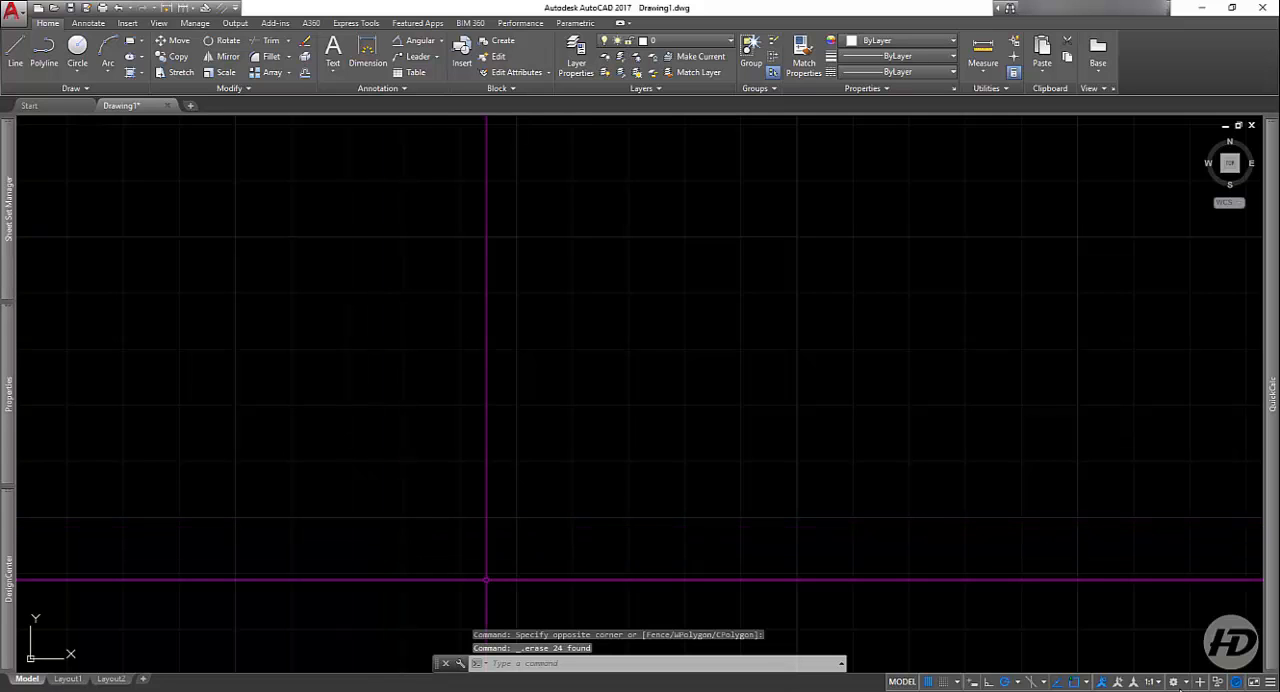
Step: Draw a single nearly horizontal line, rising slightly to the right, in the middle of the empty drawing area
scroll(608, 450, down, 5)
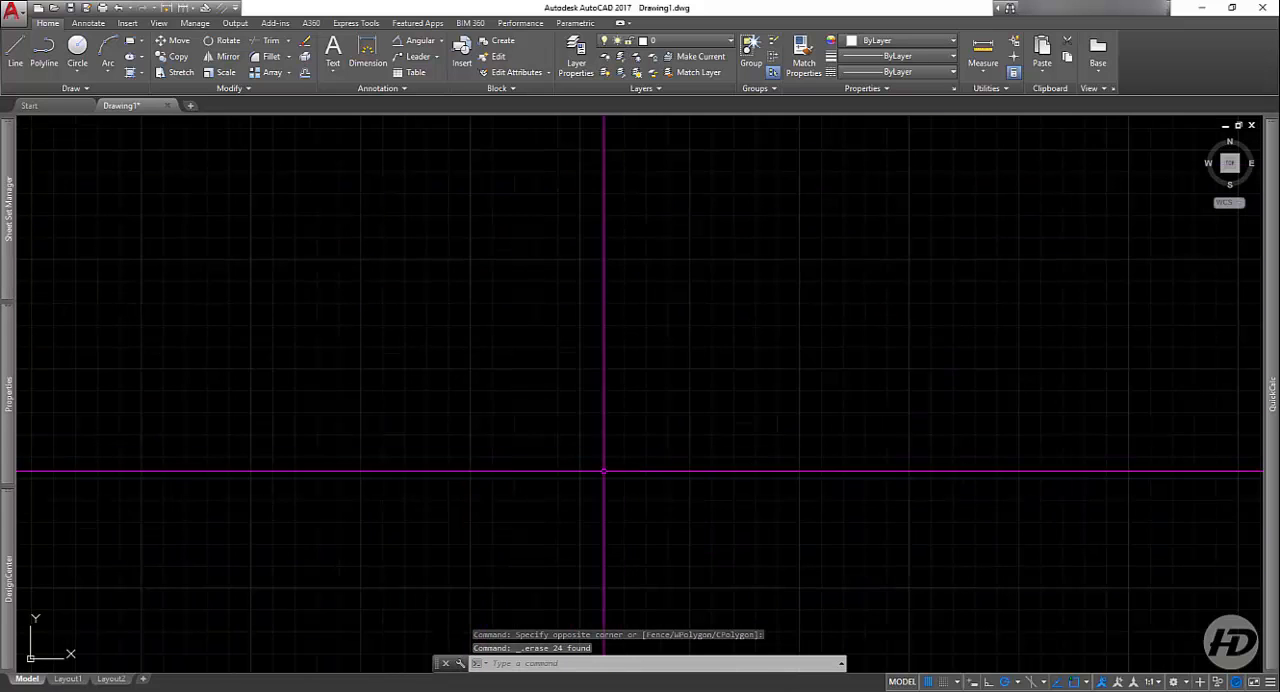
scroll(673, 500, up, 2)
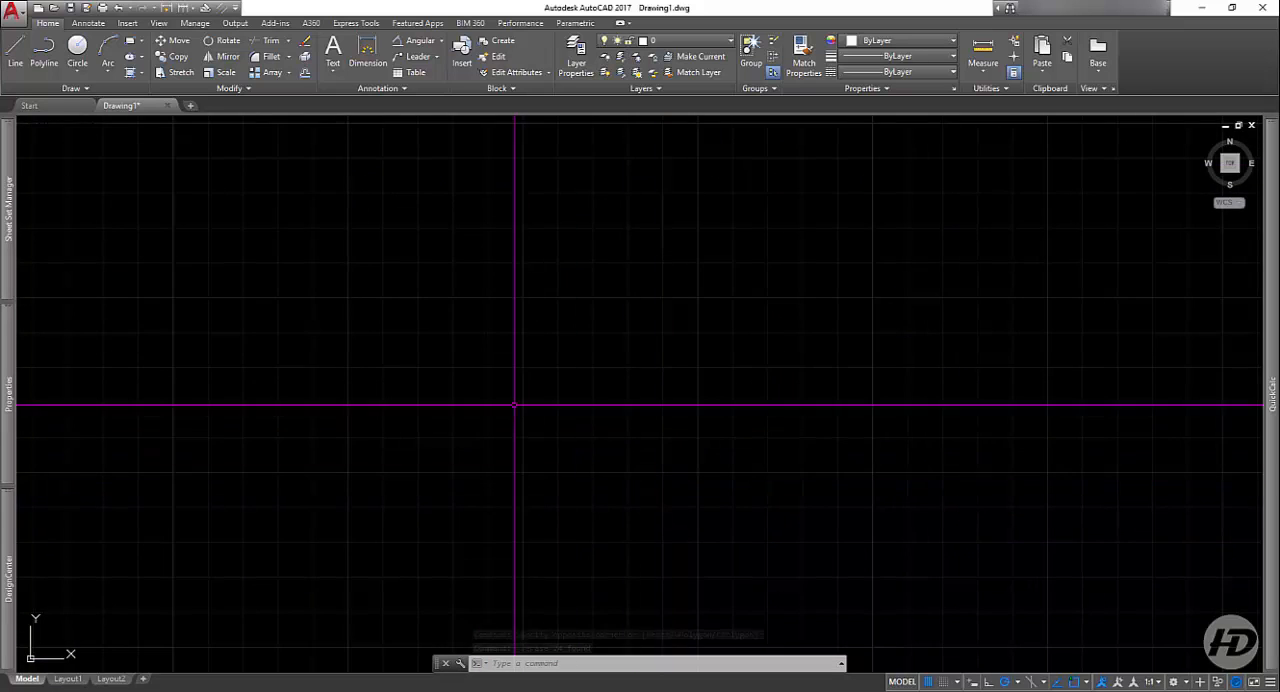
middle_drag(522, 381, 538, 411)
scroll(547, 389, up, 2)
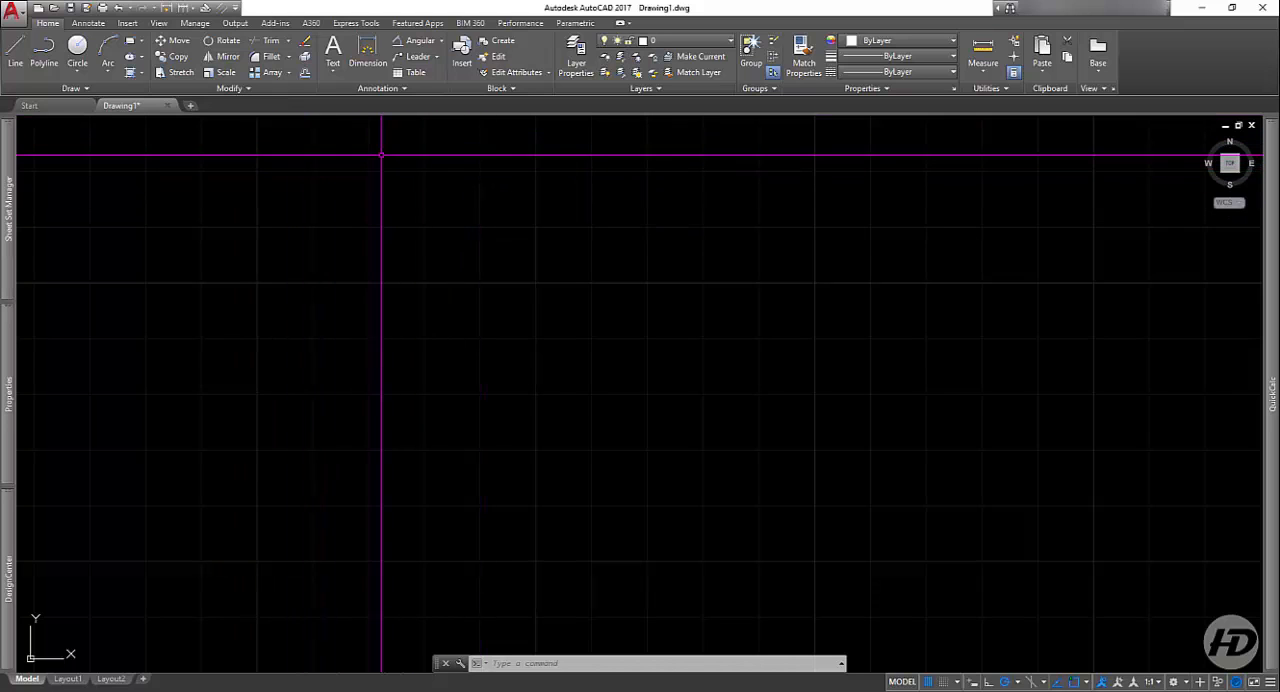
click(16, 58)
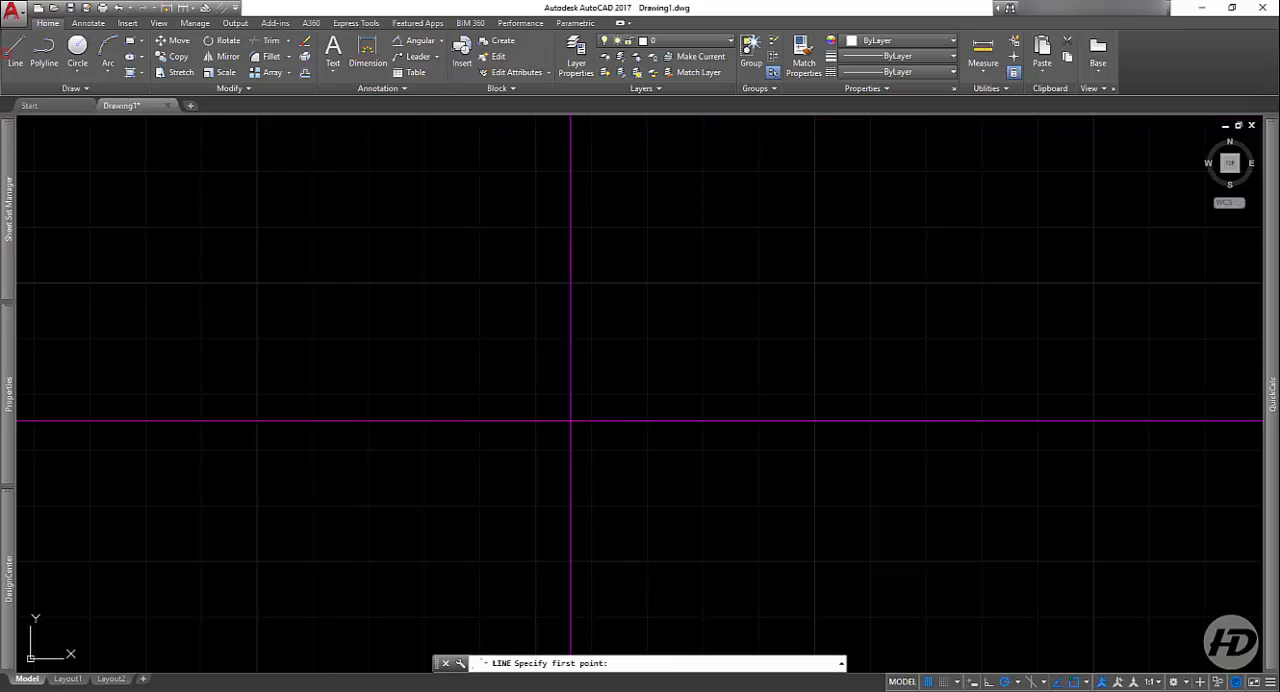
click(469, 400)
click(755, 392)
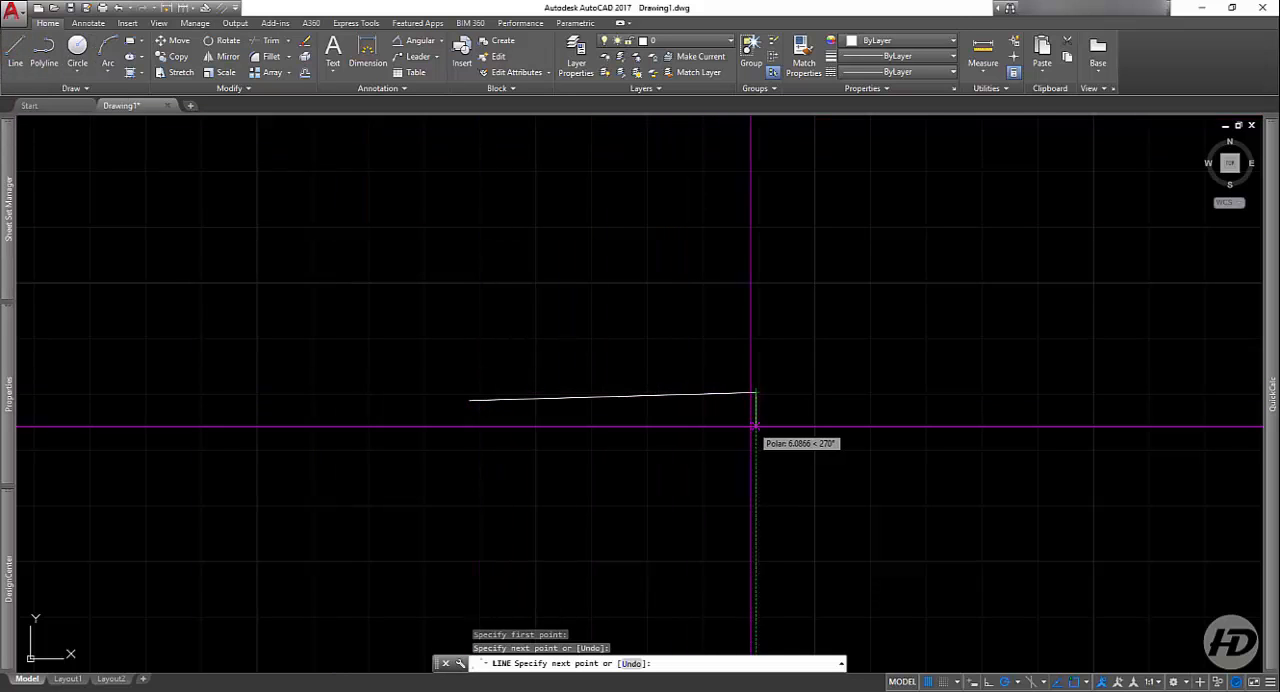
key(Return)
key(Return)
Step: Draw a nearly vertical line crossing the horizontal line in its right half
click(664, 243)
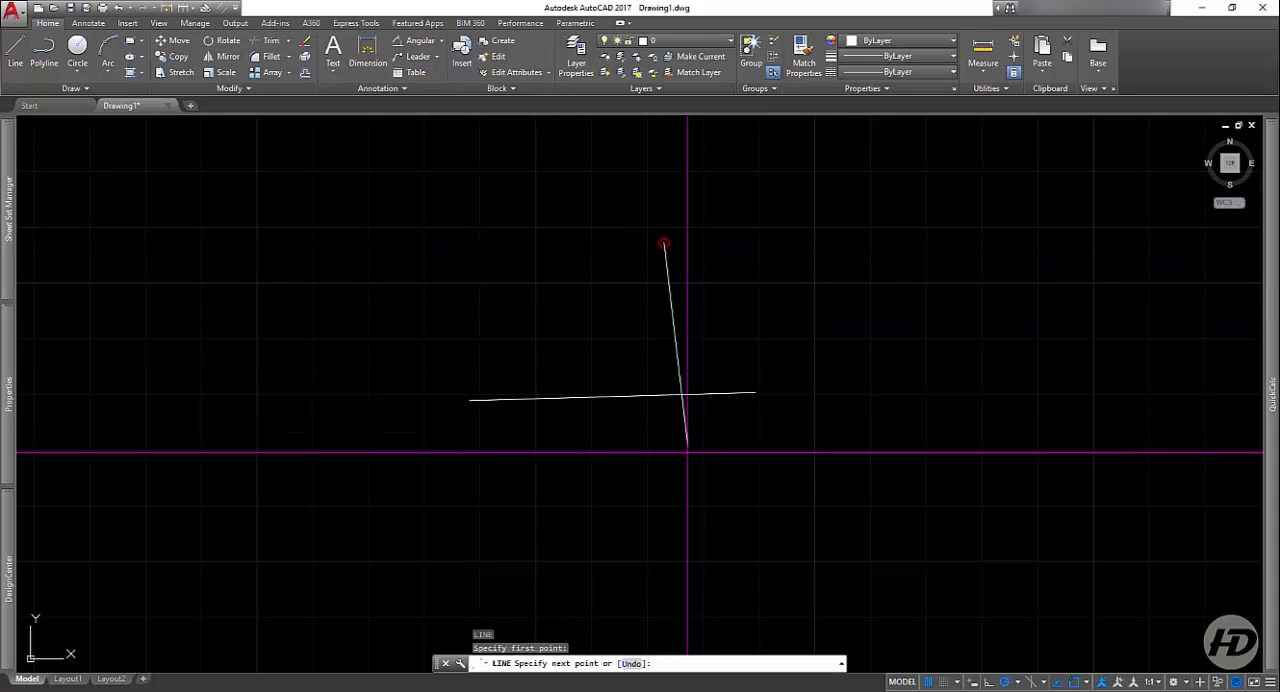
click(677, 533)
key(Return)
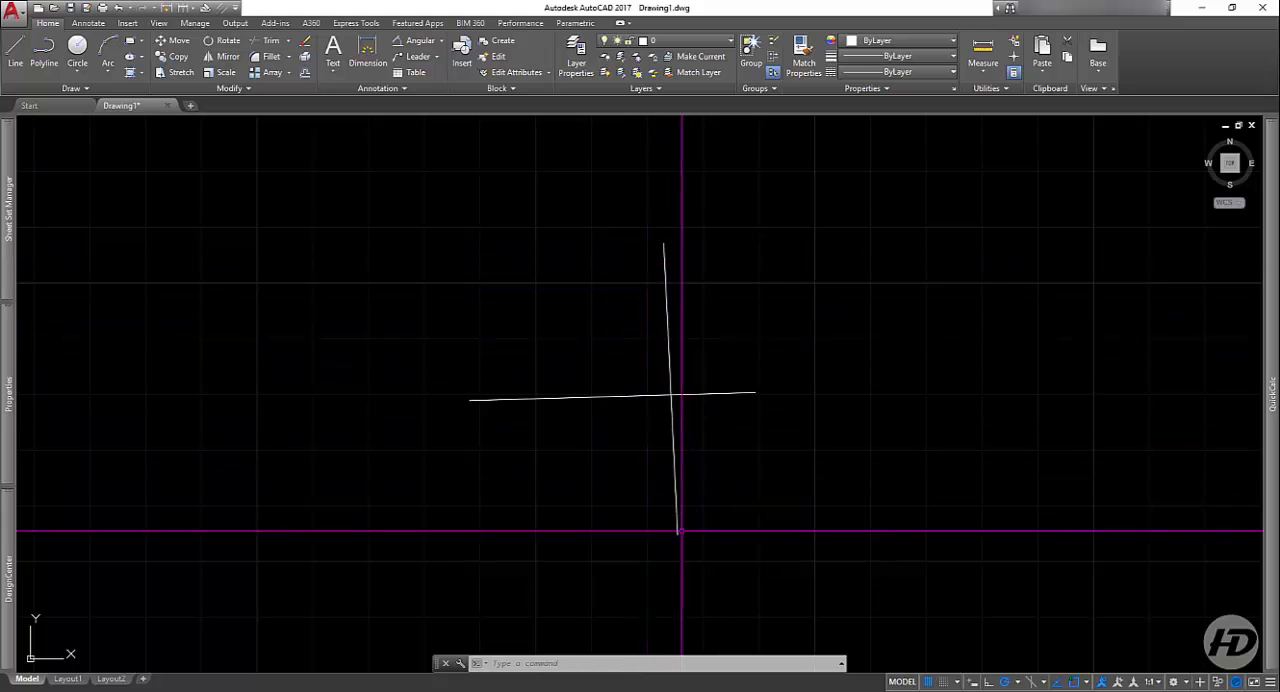
Step: Trim off the part of the horizontal line right of the crossing, using the vertical line as the cutting edge
click(270, 41)
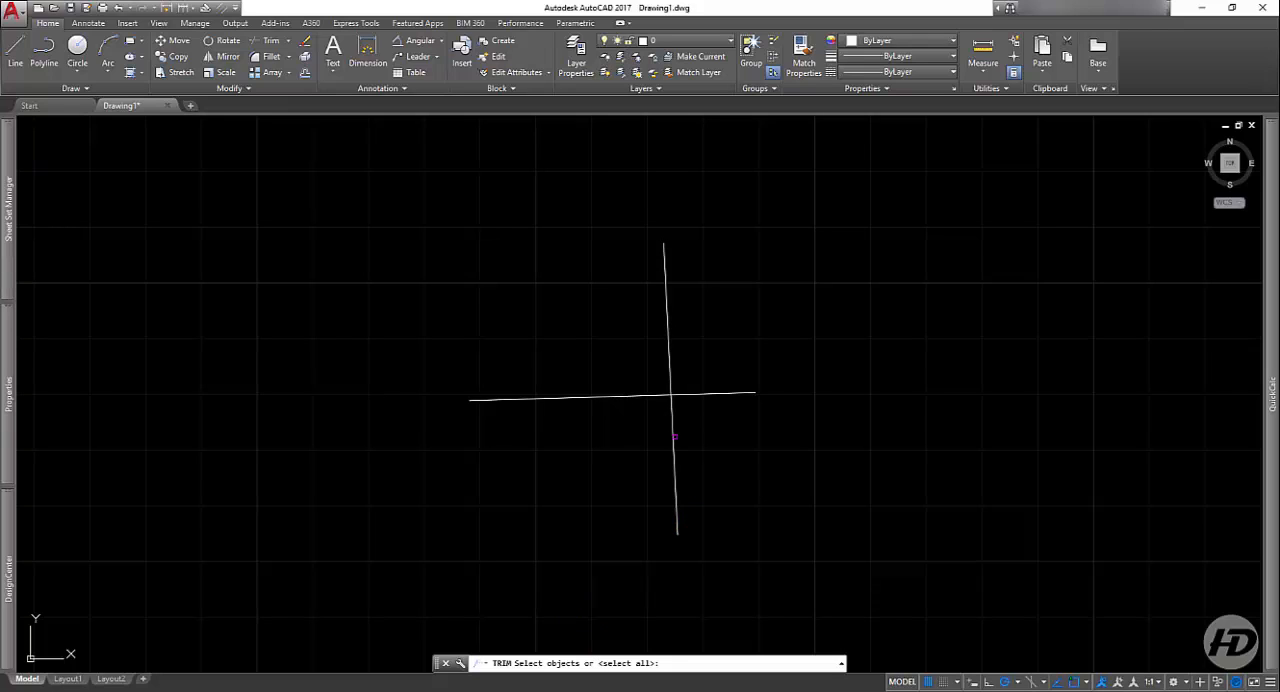
click(672, 435)
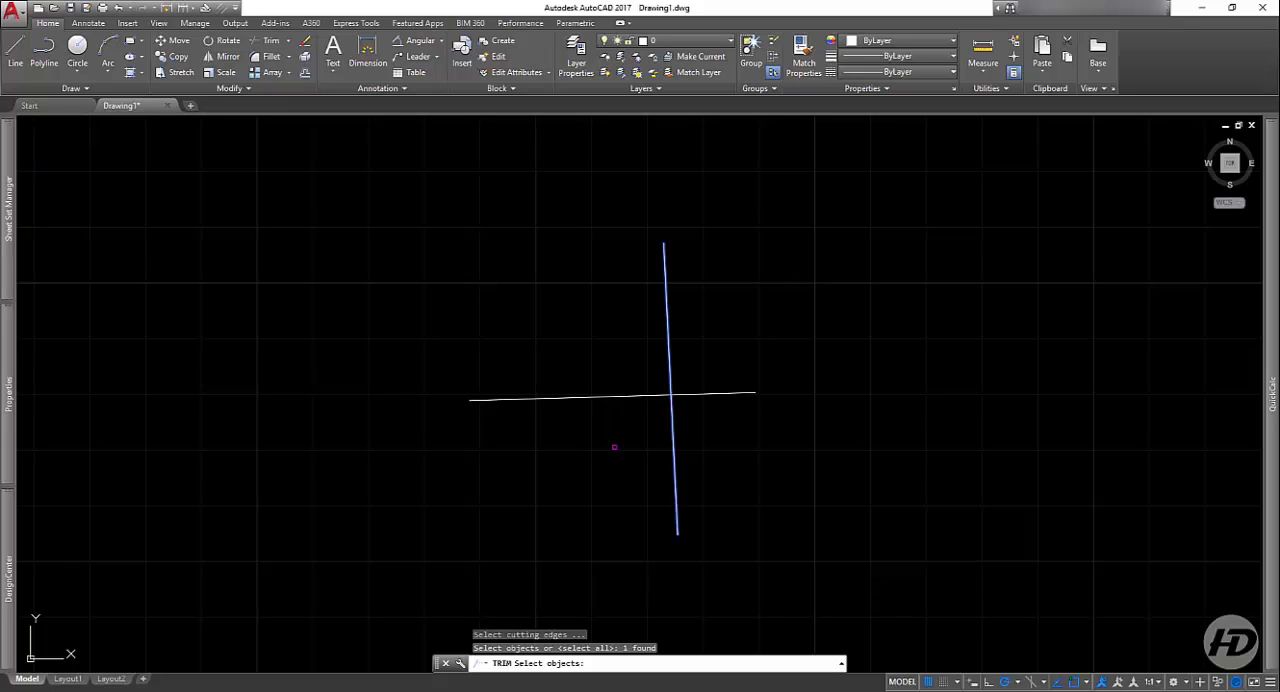
key(Return)
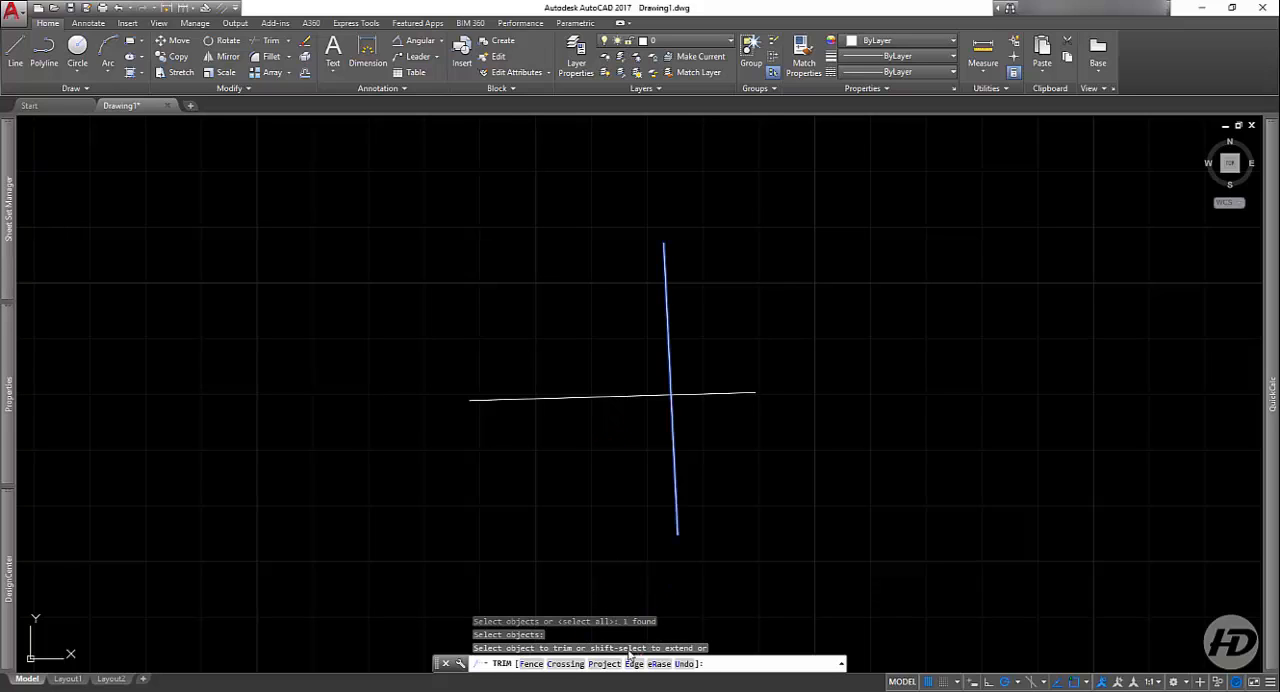
click(674, 541)
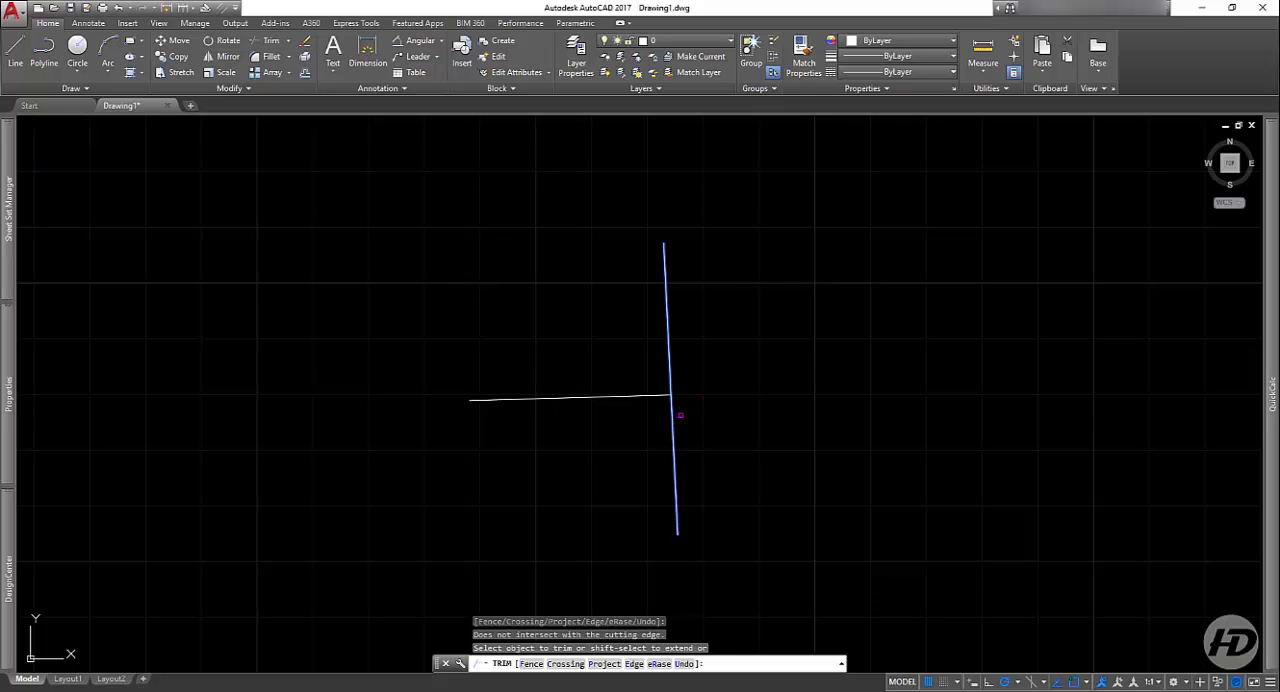
key(Return)
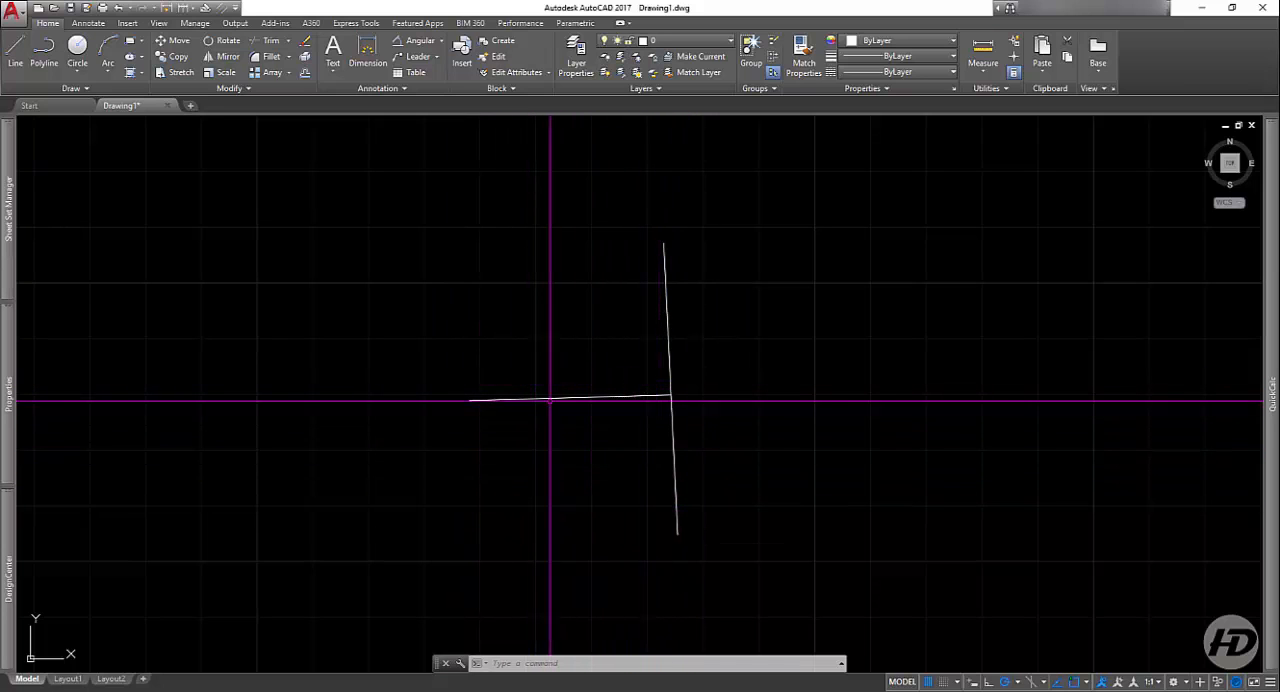
Step: Trim off the part of the vertical line below the corner, using the horizontal line as the cutting edge
click(270, 42)
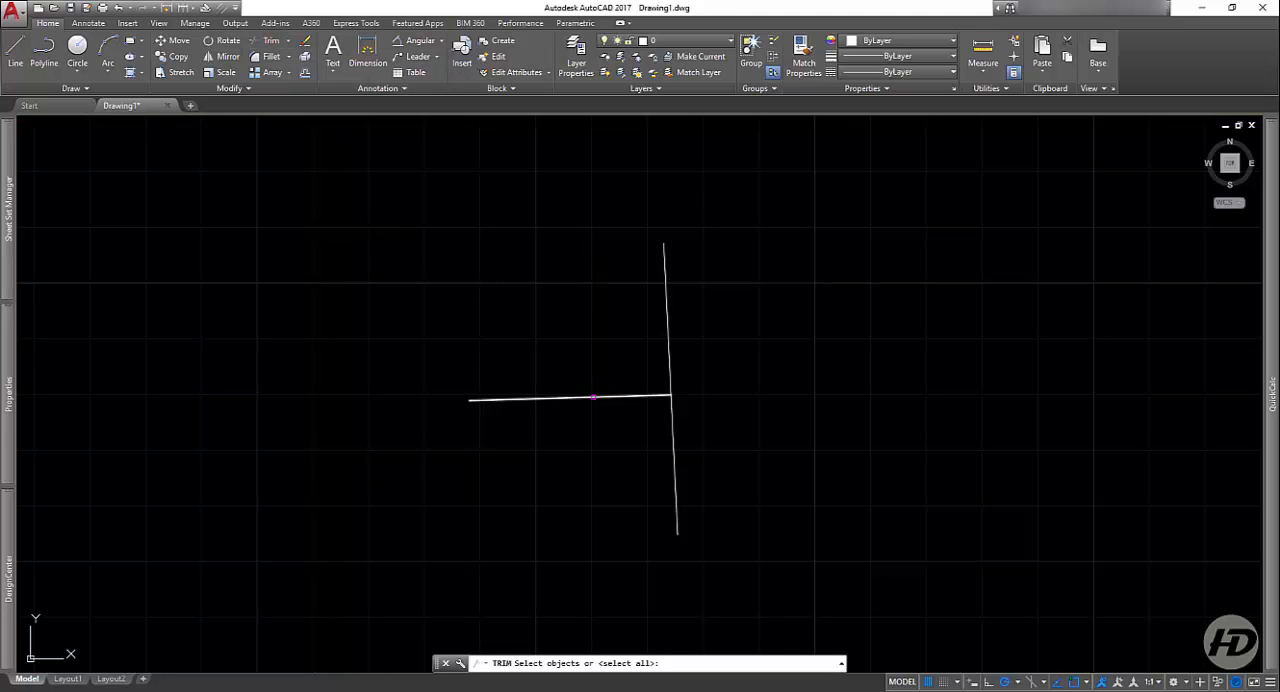
click(593, 397)
key(Return)
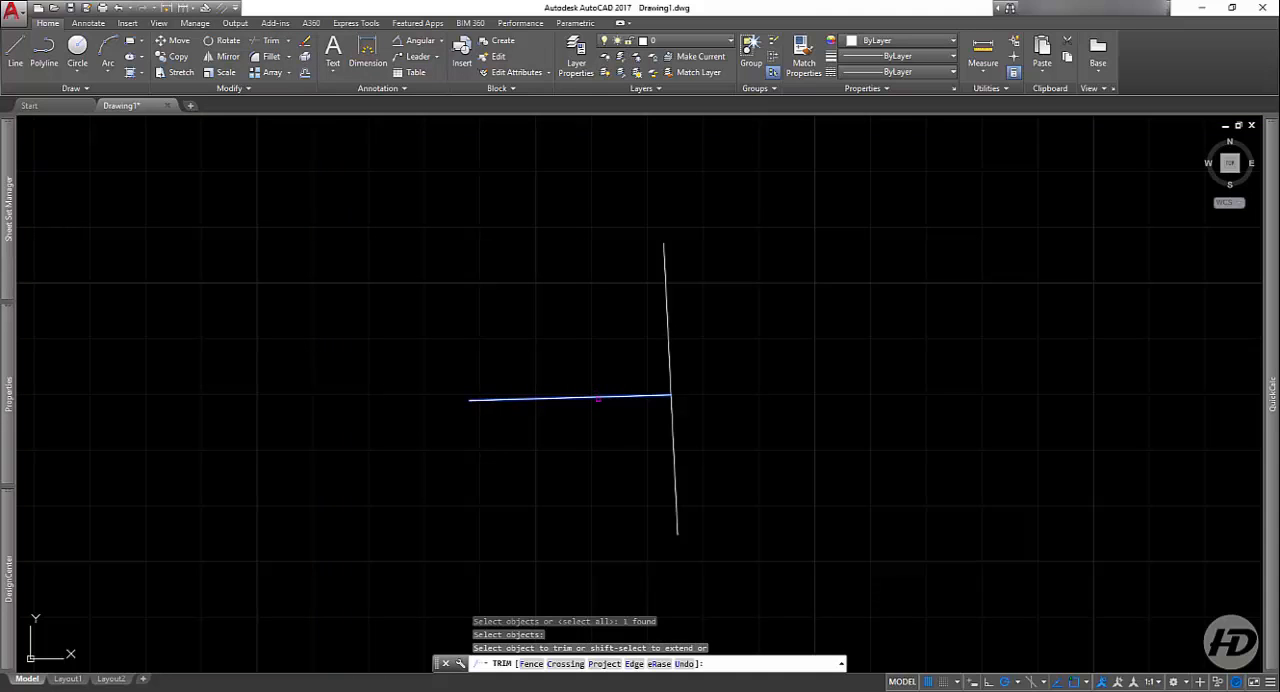
click(597, 398)
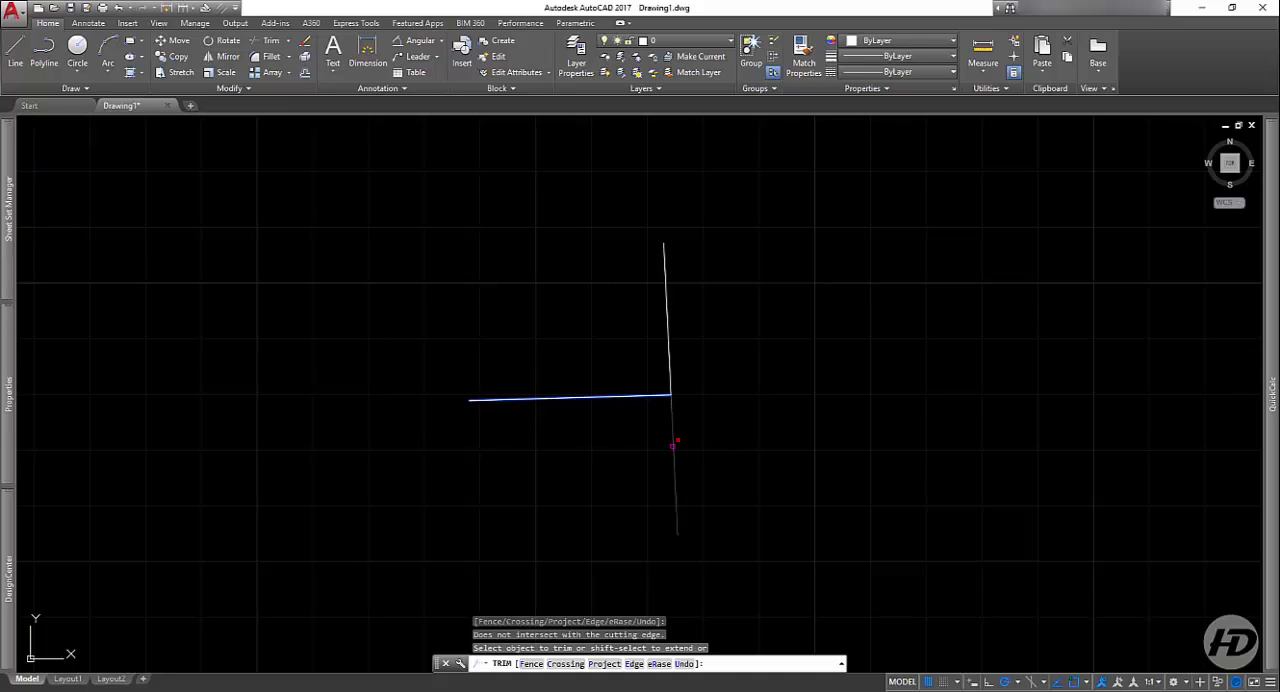
key(Return)
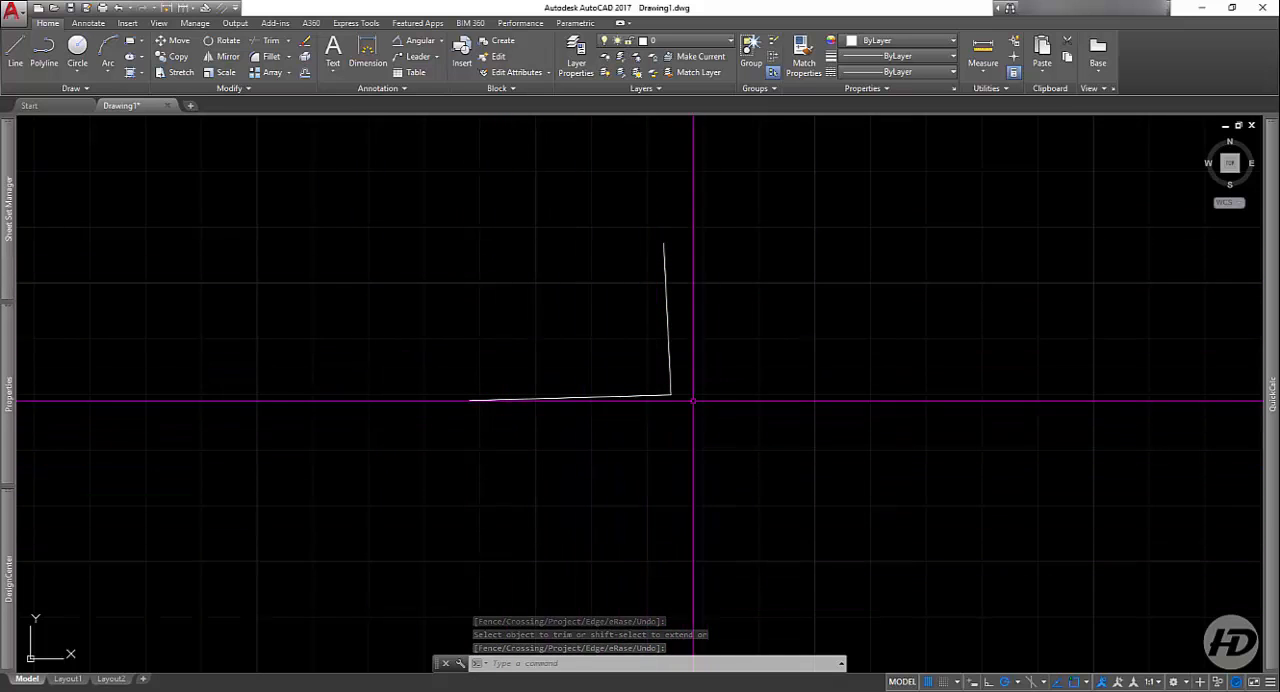
click(731, 357)
click(606, 449)
key(Escape)
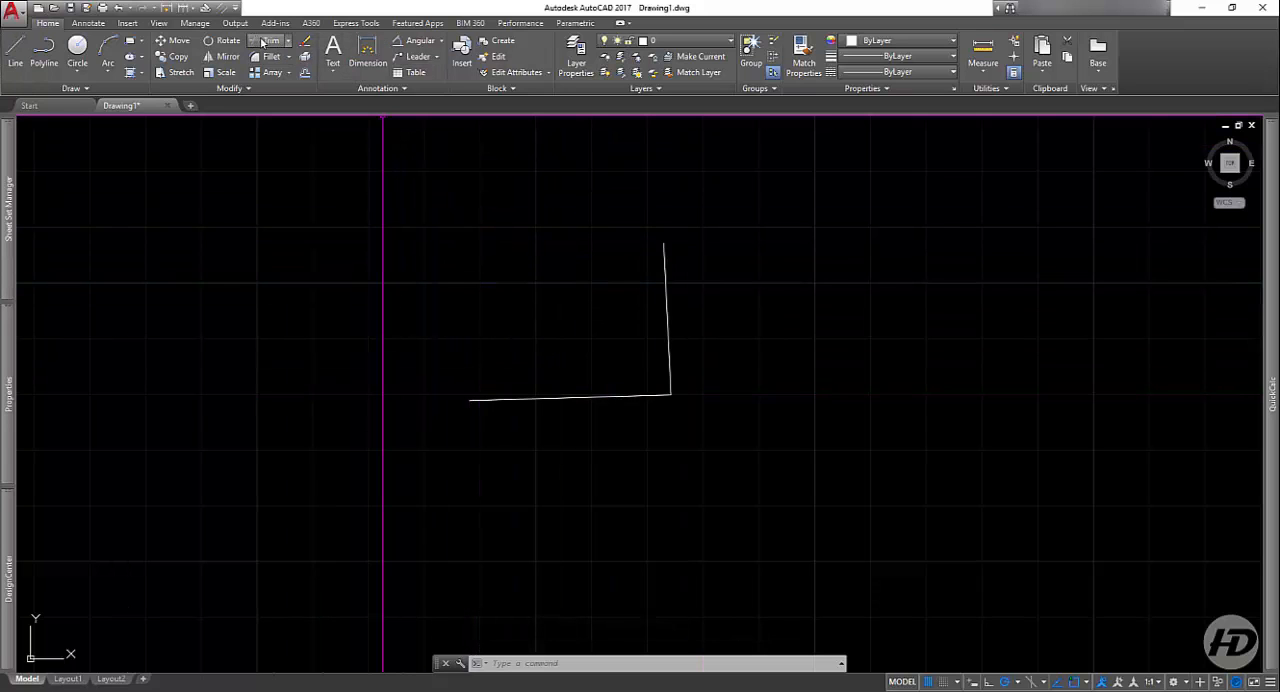
Step: Draw a vertical line in the empty area to the right of the trimmed corner
click(12, 58)
scroll(192, 238, down, 2)
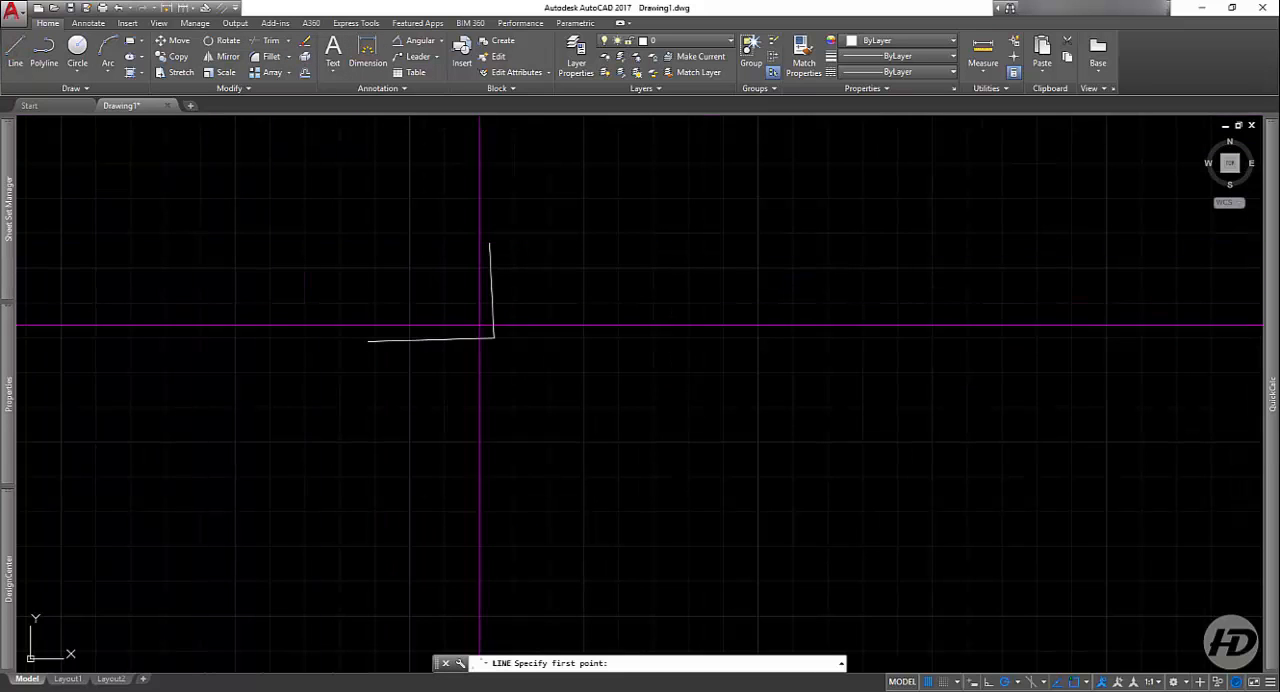
middle_drag(637, 390, 247, 336)
click(353, 240)
click(353, 407)
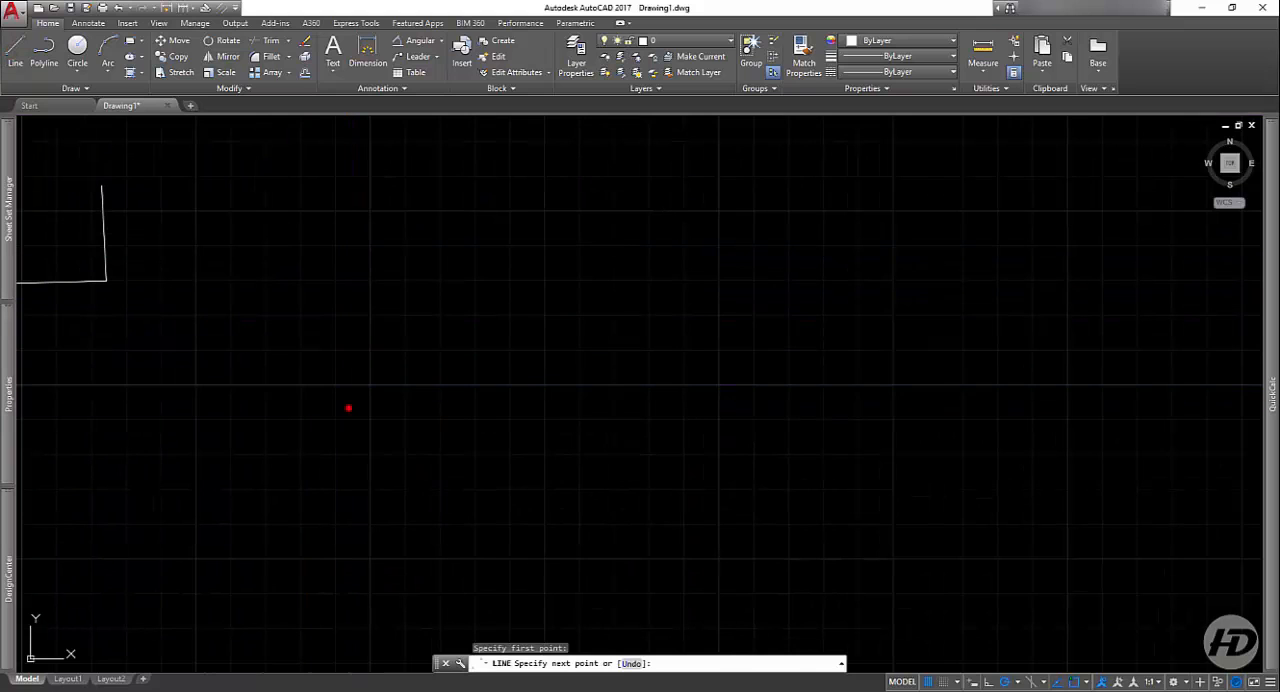
key(Return)
Step: Draw a slanted line to the right of the new vertical line, leaning from upper left to lower right
key(Return)
click(413, 249)
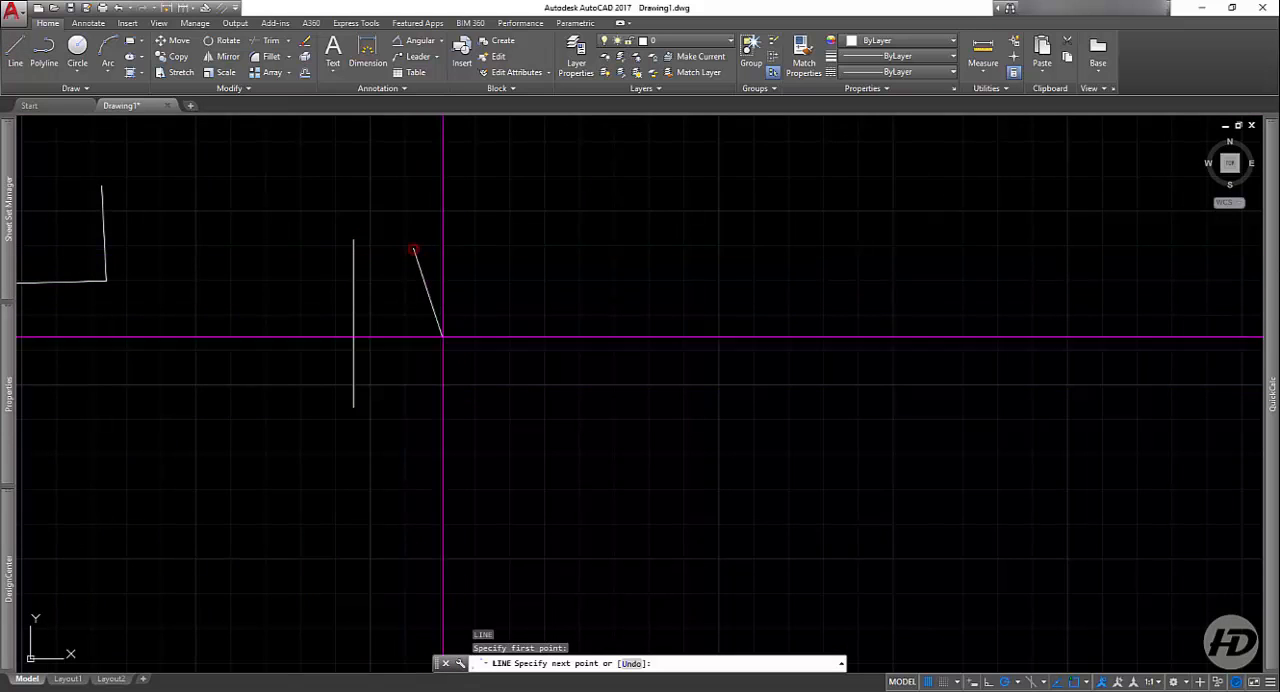
click(456, 401)
key(Return)
Step: Draw a line rising slightly to the right that crosses both the vertical and the slanted line
key(Return)
click(236, 358)
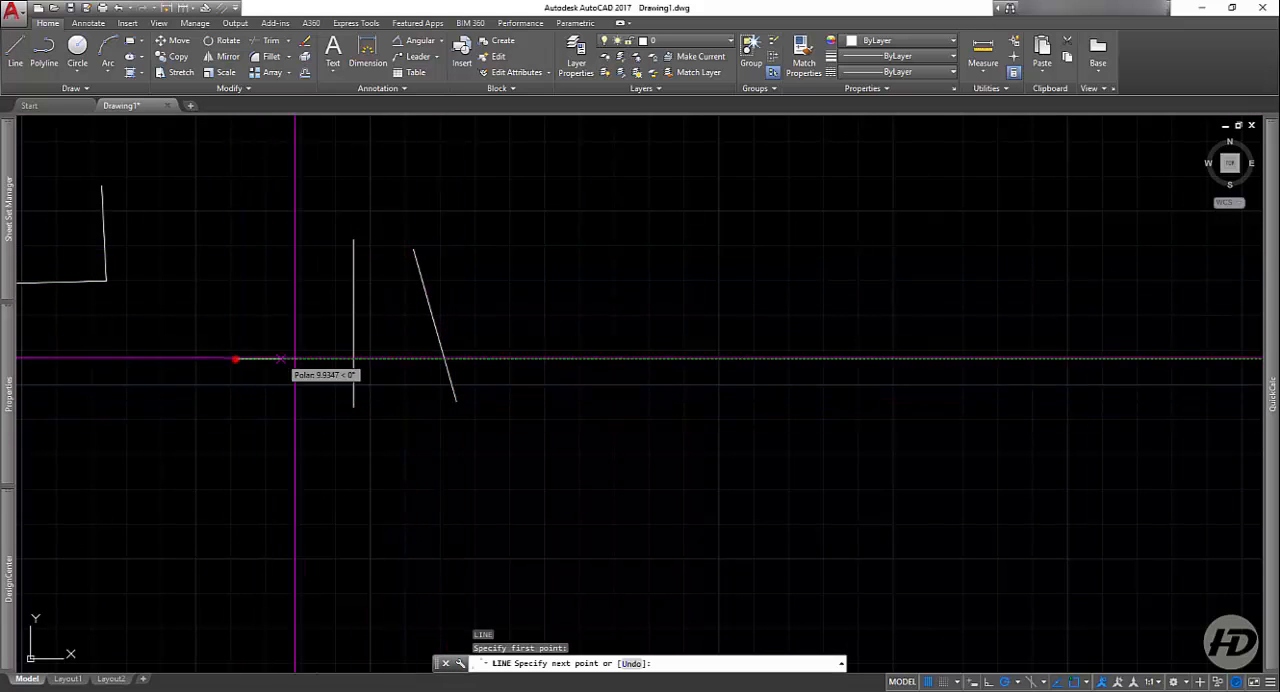
click(562, 302)
key(Return)
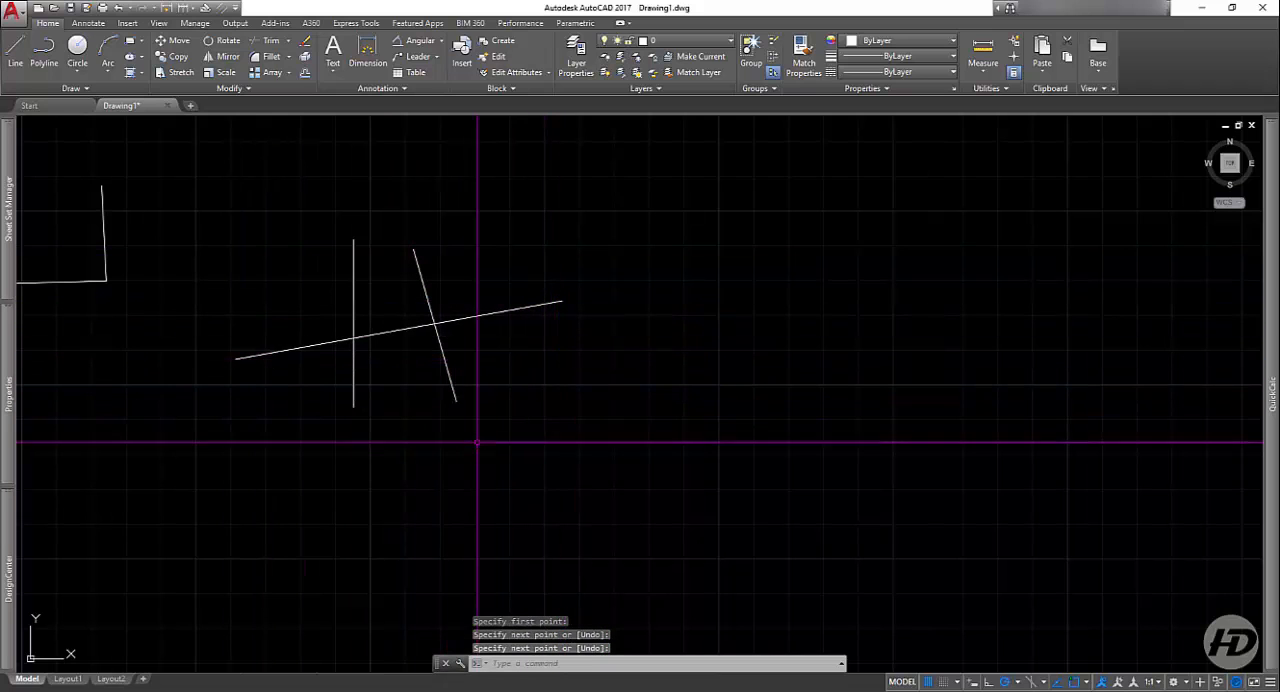
Step: Copy the three crossing lines horizontally to the right, about 128 units away from the originals
scroll(464, 338, down, 2)
click(520, 257)
click(303, 415)
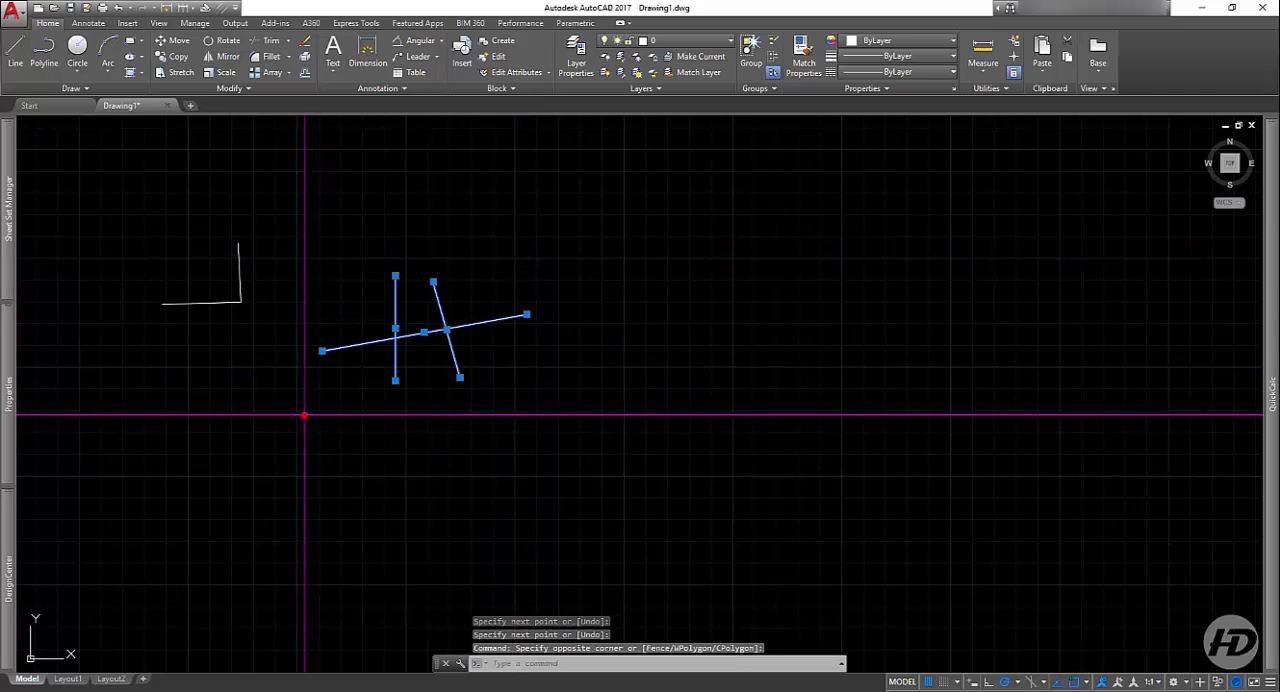
click(178, 56)
click(363, 236)
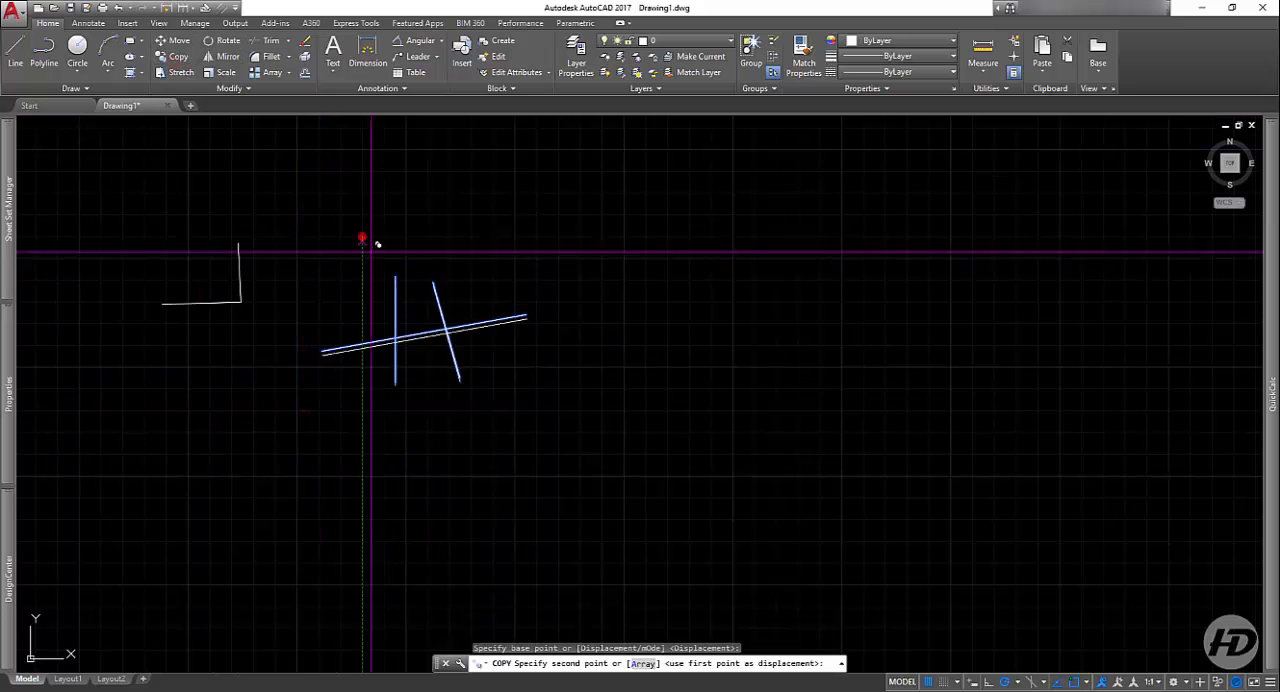
click(646, 235)
key(Return)
Step: In the original set, trim the crossing line's middle portion using the vertical and slanted lines as cutting edges
middle_drag(465, 308, 497, 343)
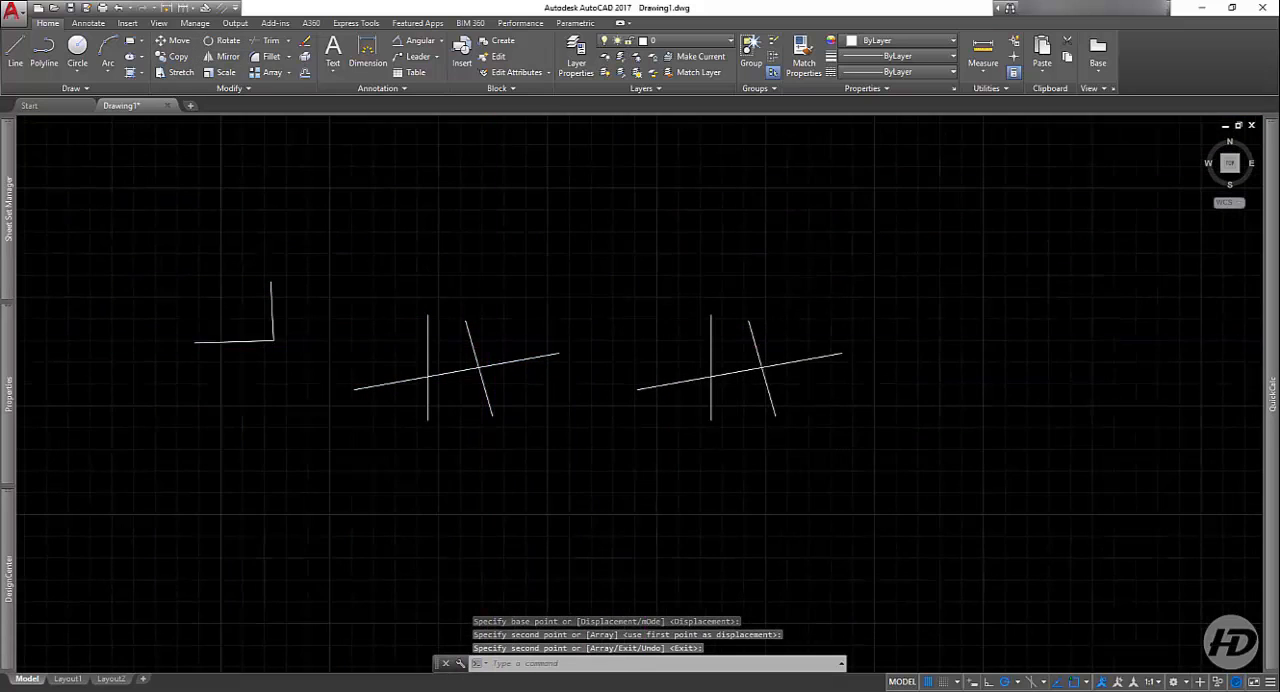
scroll(428, 403, up, 4)
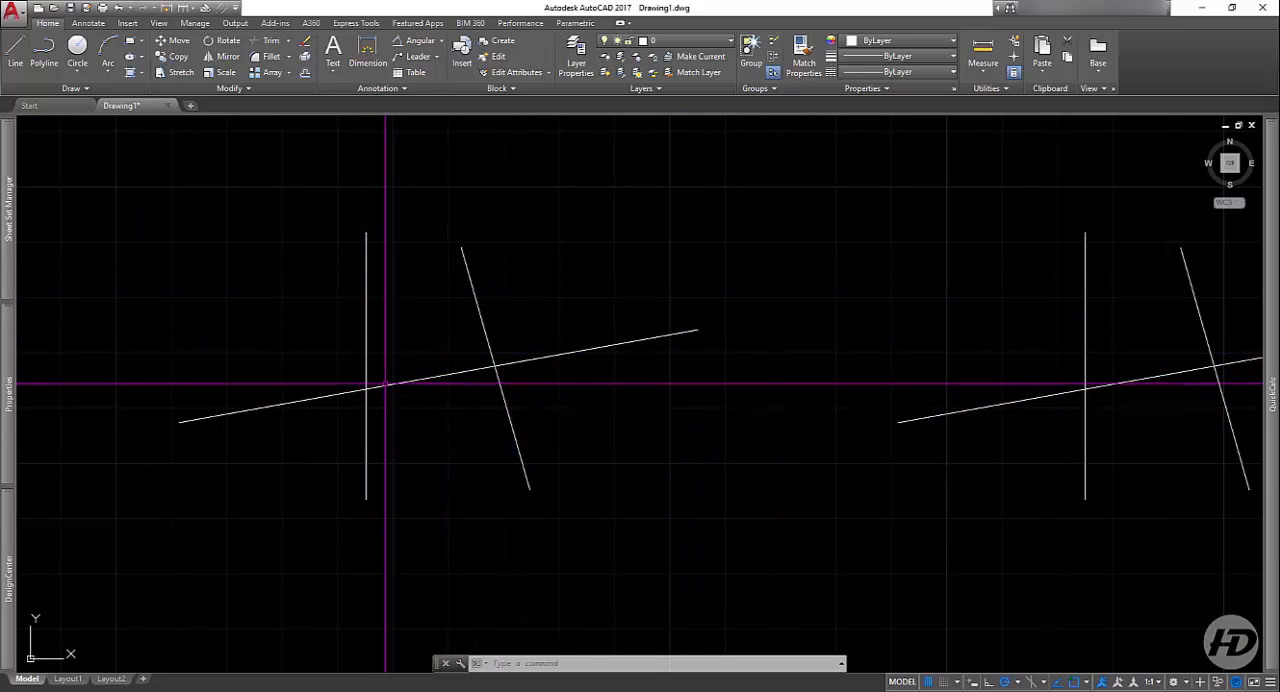
click(267, 42)
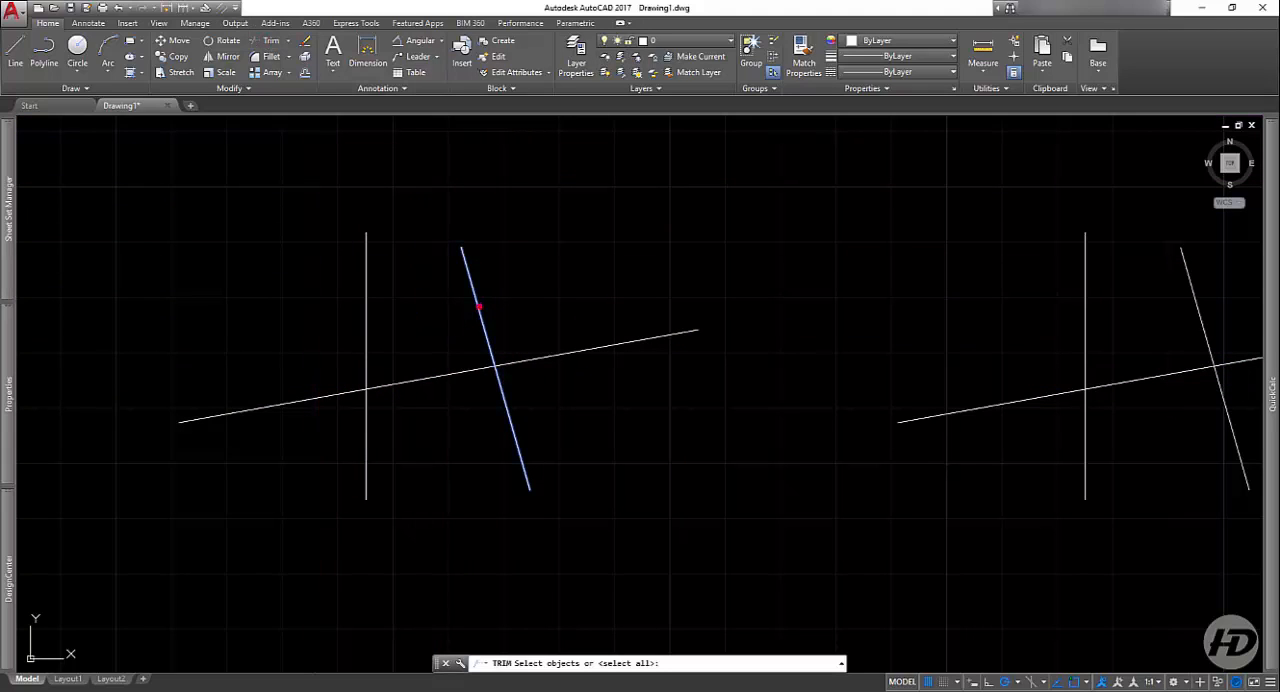
click(479, 308)
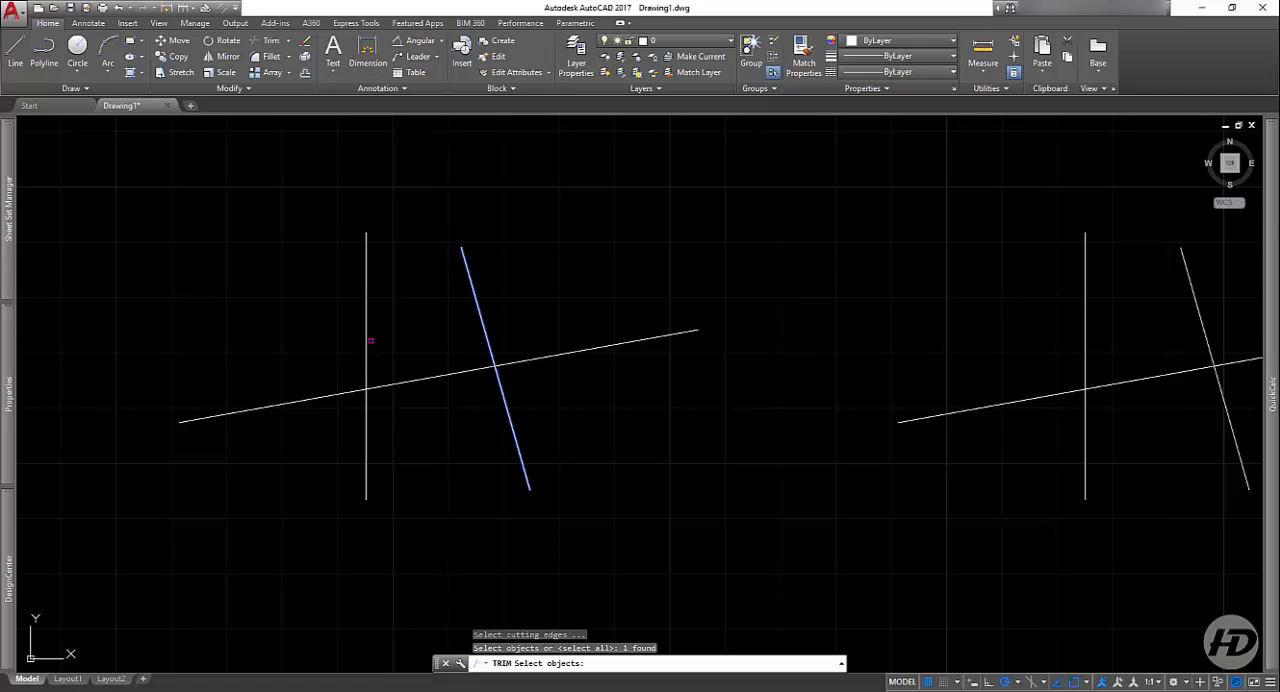
click(366, 346)
key(Return)
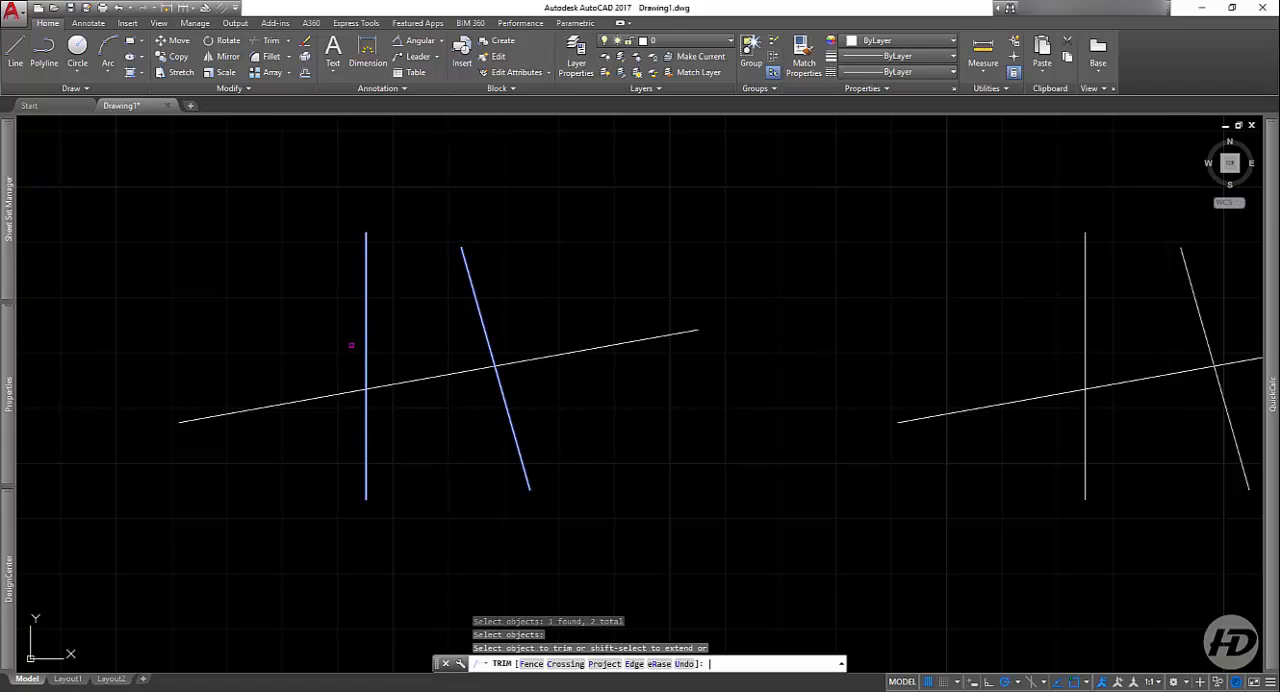
click(366, 346)
click(441, 376)
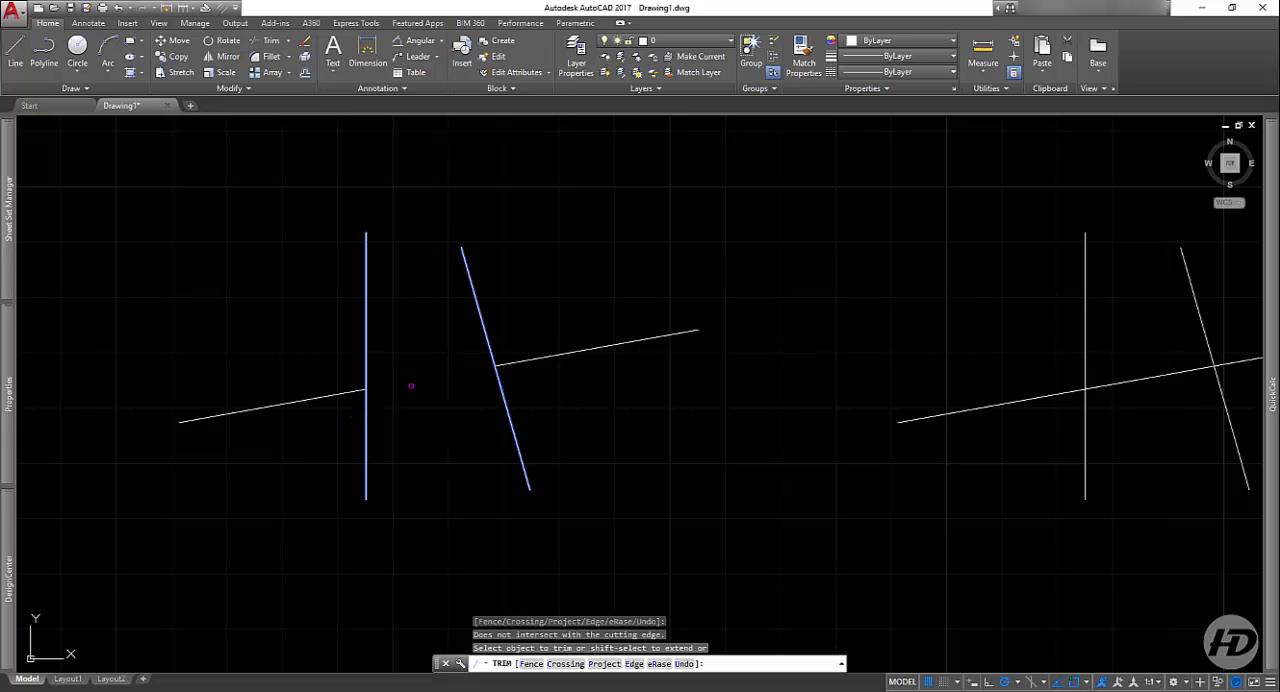
key(Return)
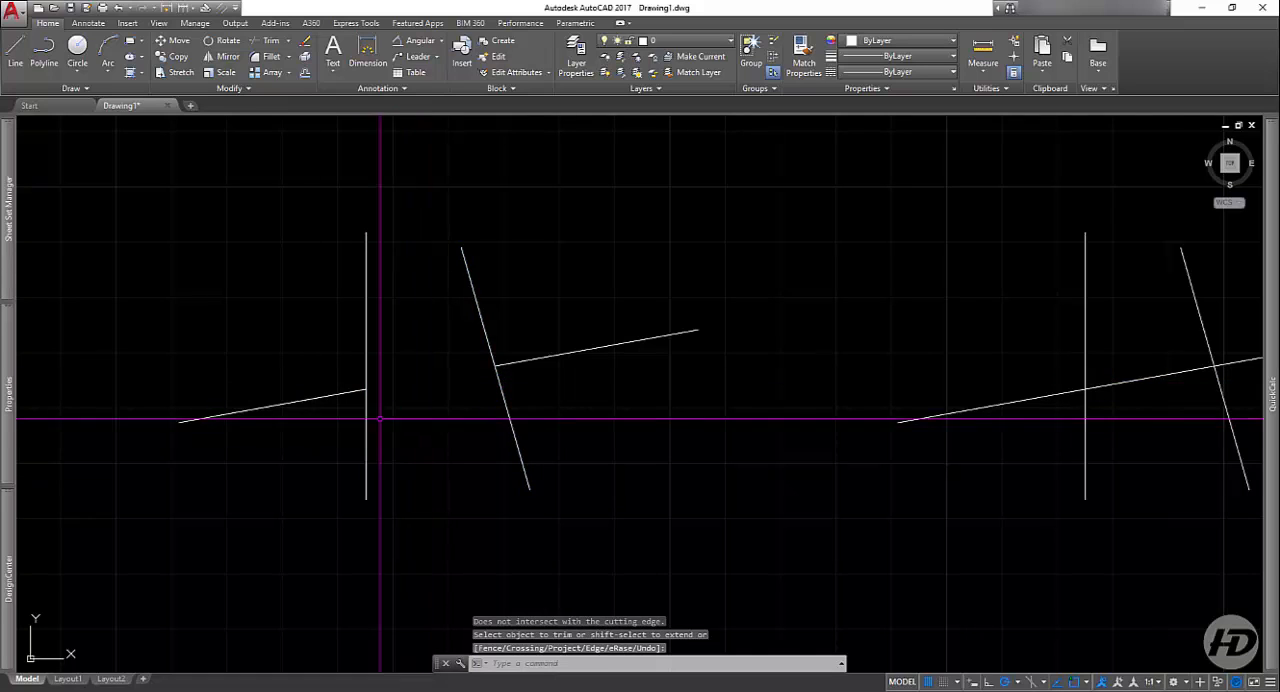
Step: In the copied set, trim the crossing line left of the slanted line, using only the slanted line as cutting edge
scroll(429, 420, down, 2)
middle_drag(686, 463, 535, 451)
scroll(766, 354, up, 4)
scroll(720, 394, down, 2)
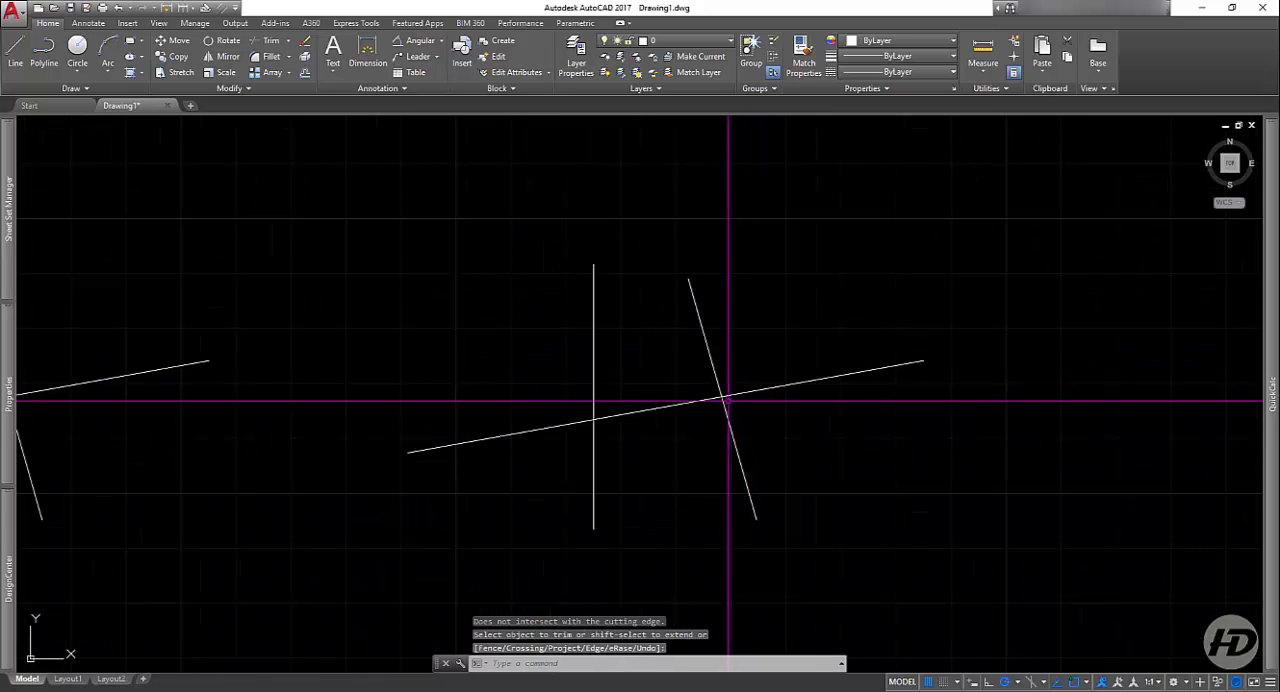
scroll(651, 374, down, 2)
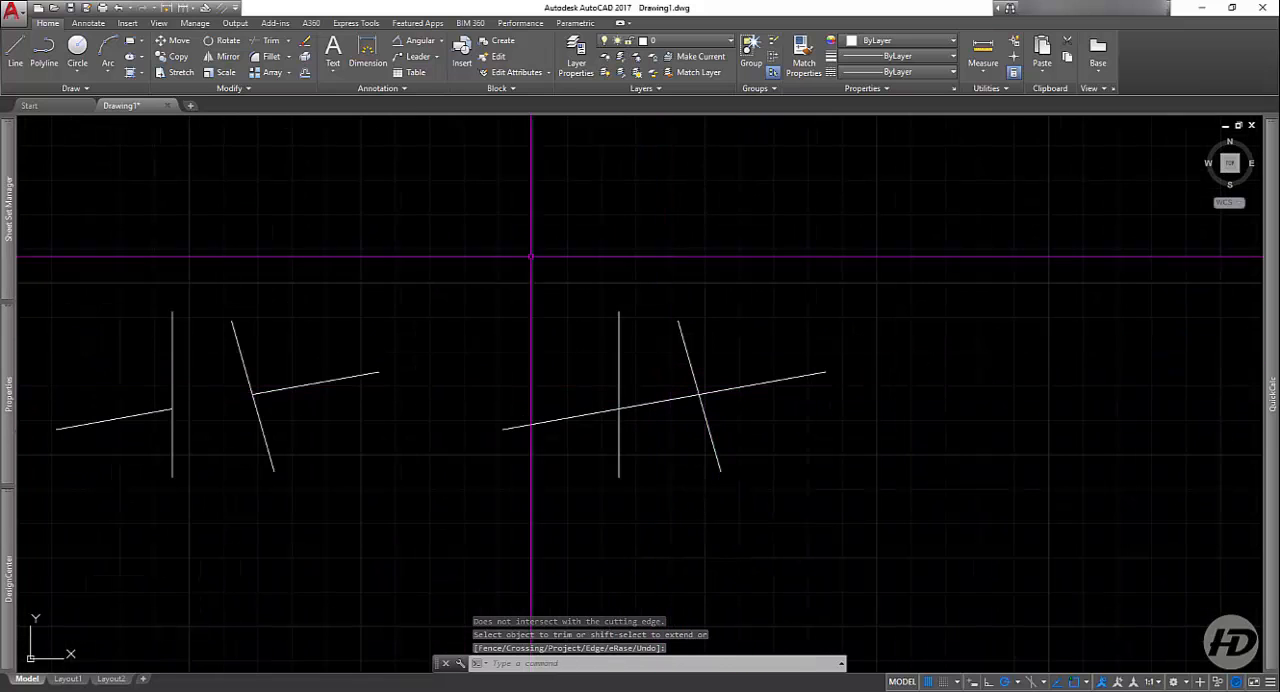
click(266, 41)
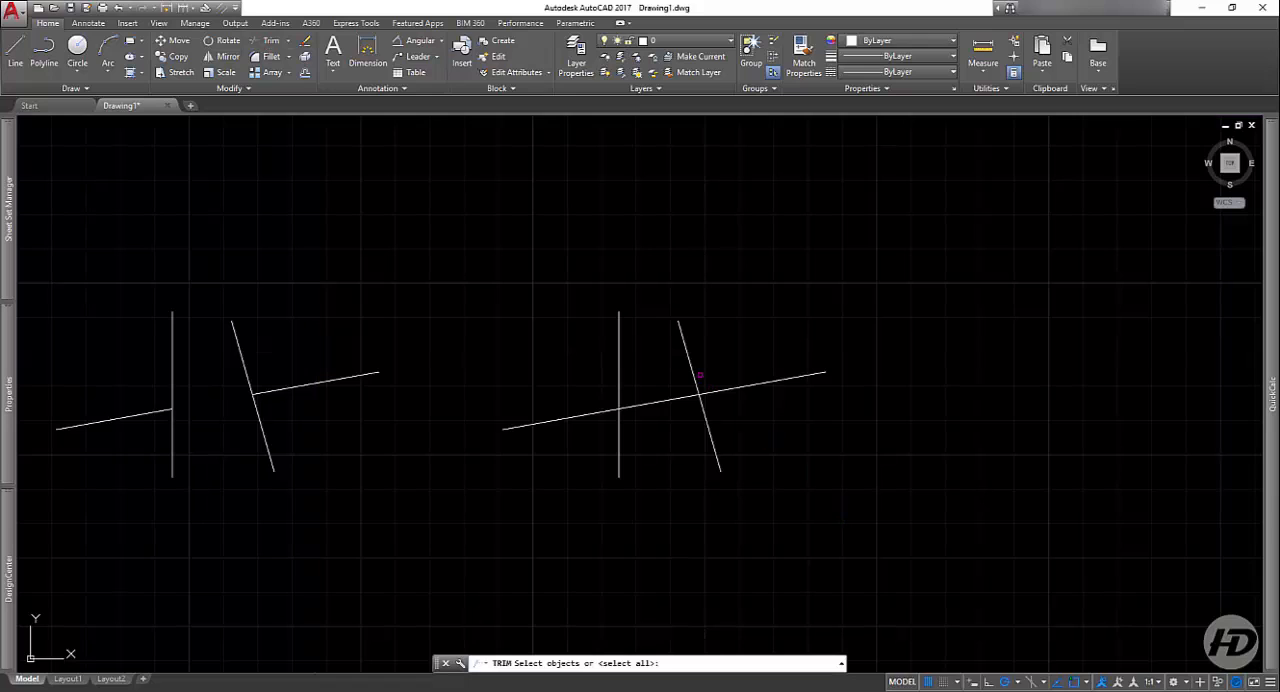
click(692, 371)
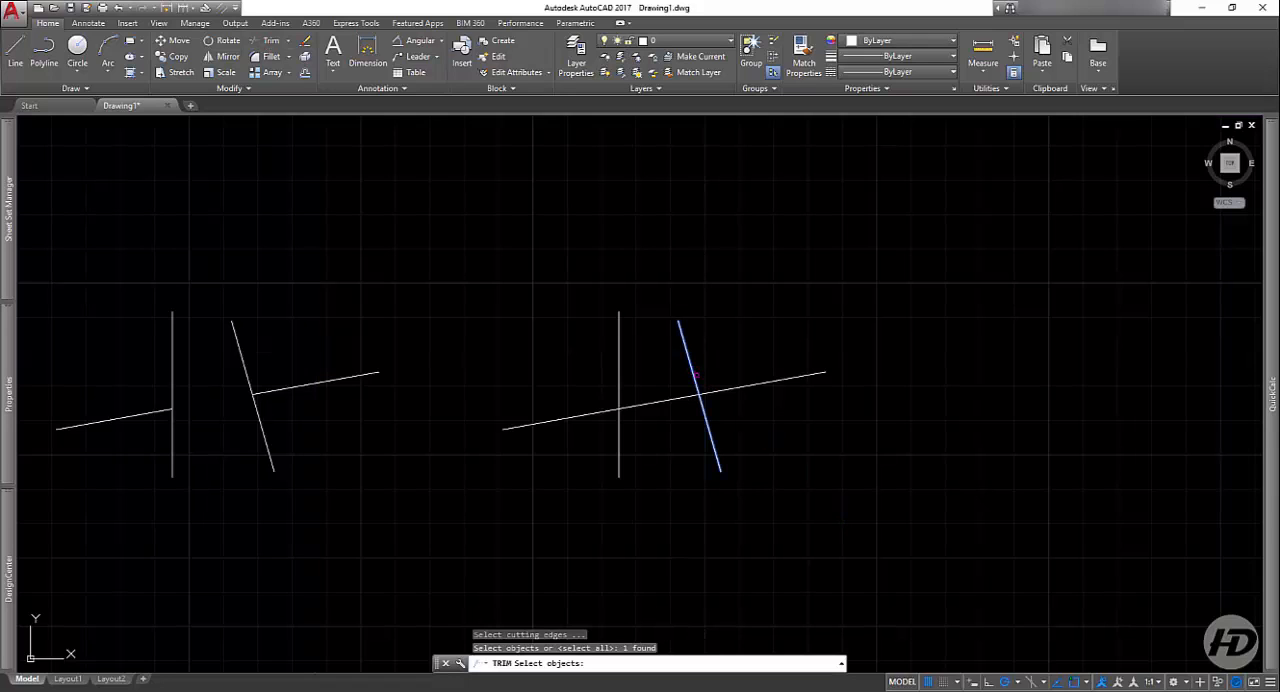
key(Return)
click(618, 400)
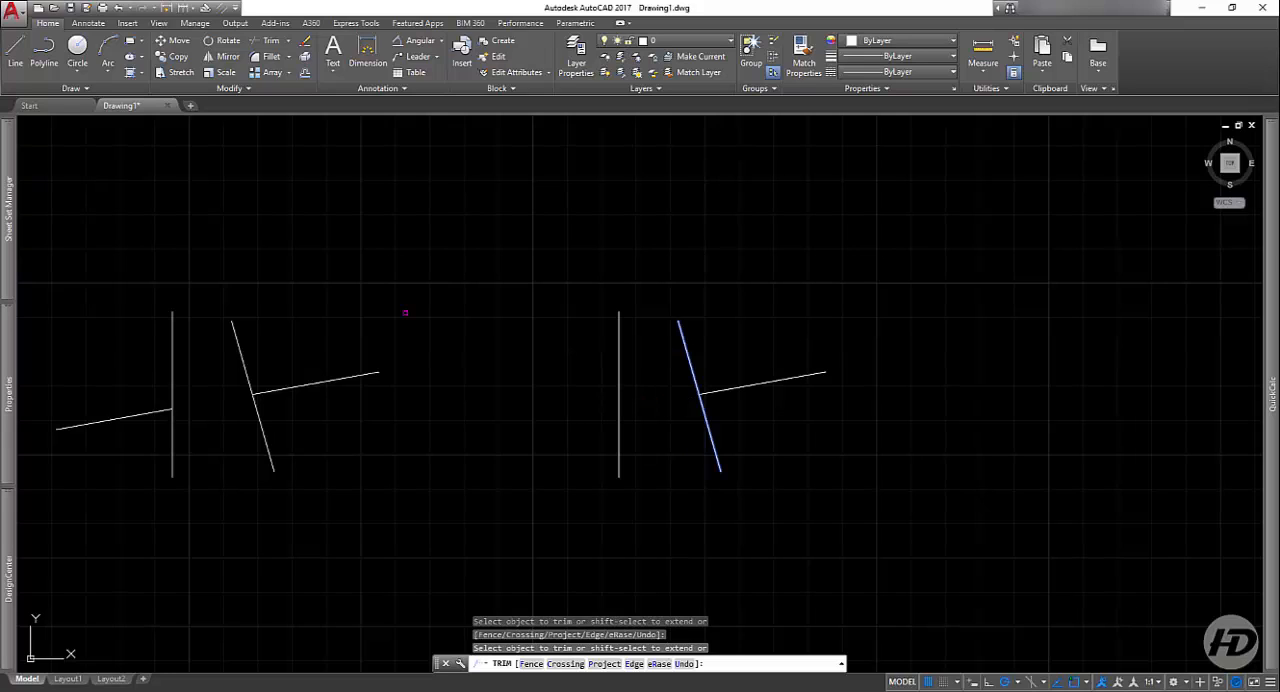
click(766, 382)
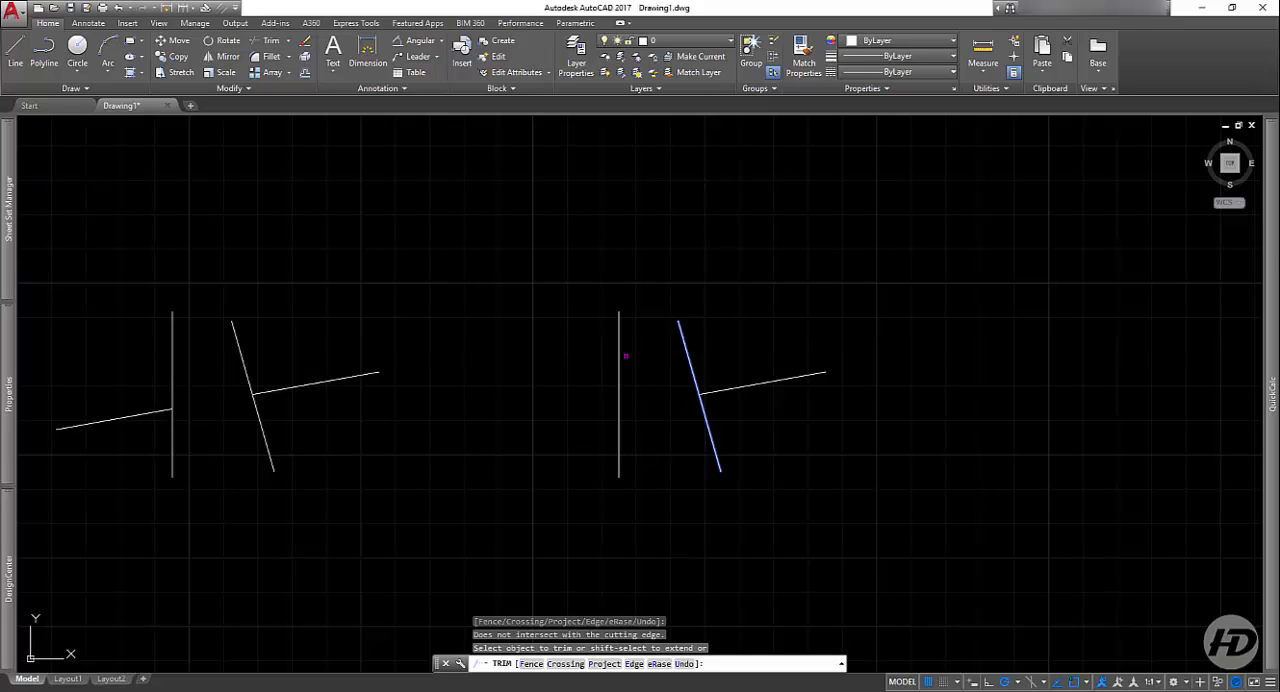
key(Return)
Step: Erase all the lines in the drawing
middle_drag(552, 426, 609, 406)
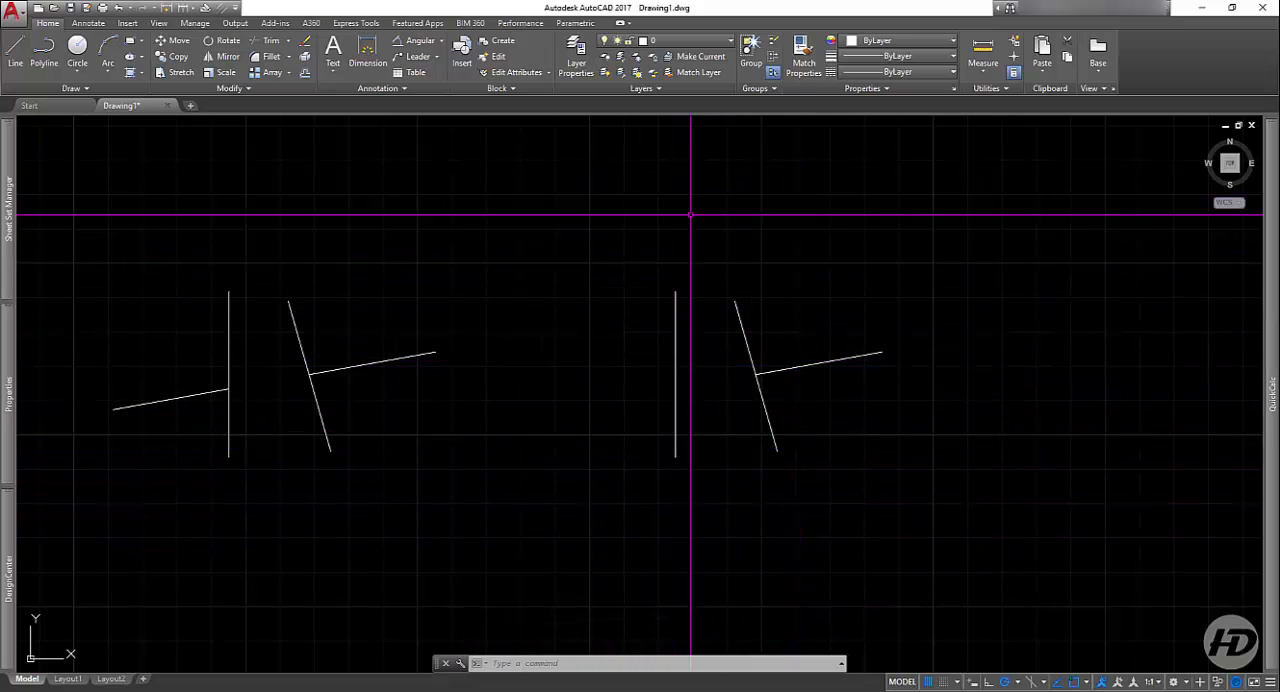
scroll(754, 377, down, 6)
click(862, 280)
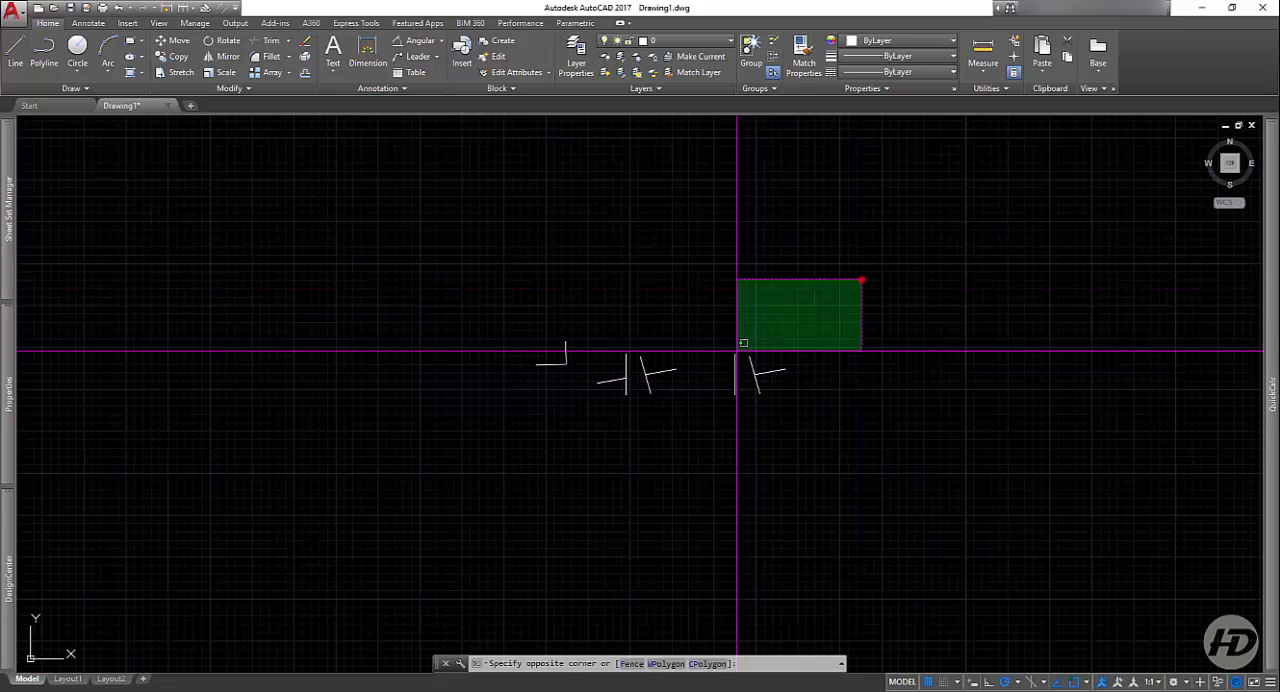
click(469, 466)
key(Delete)
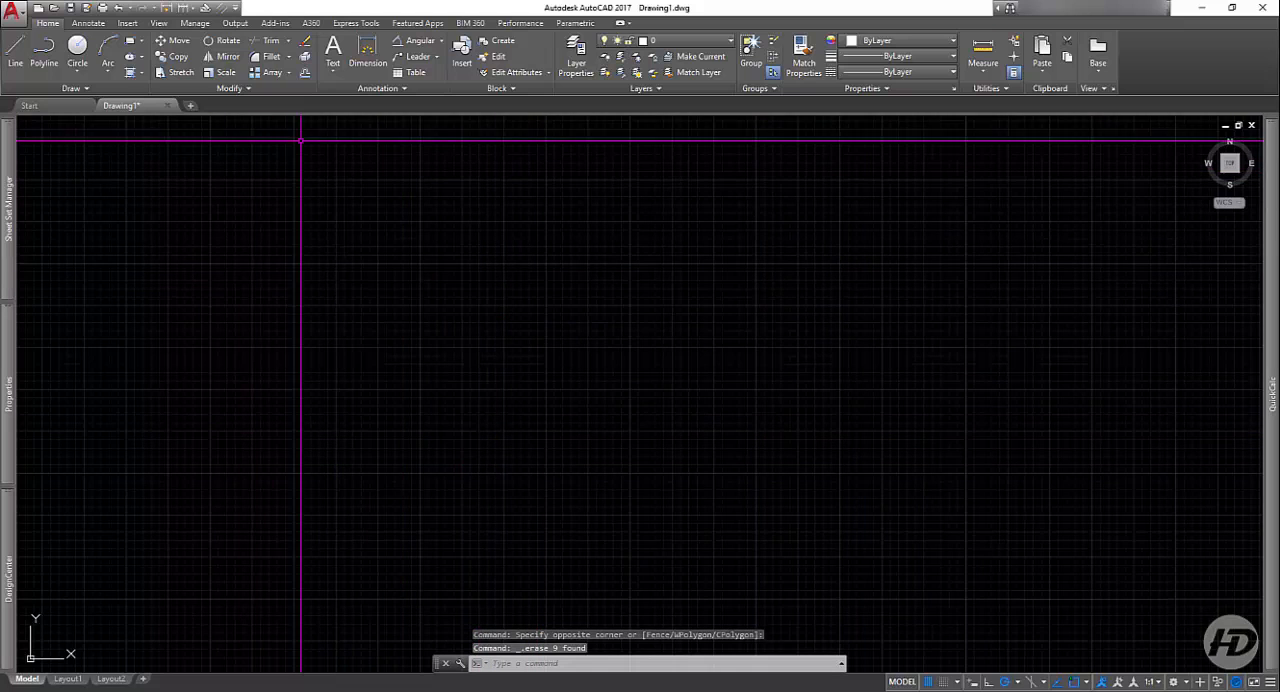
Step: Draw a single long vertical line in the middle of the empty drawing area
scroll(317, 134, up, 2)
scroll(449, 269, up, 2)
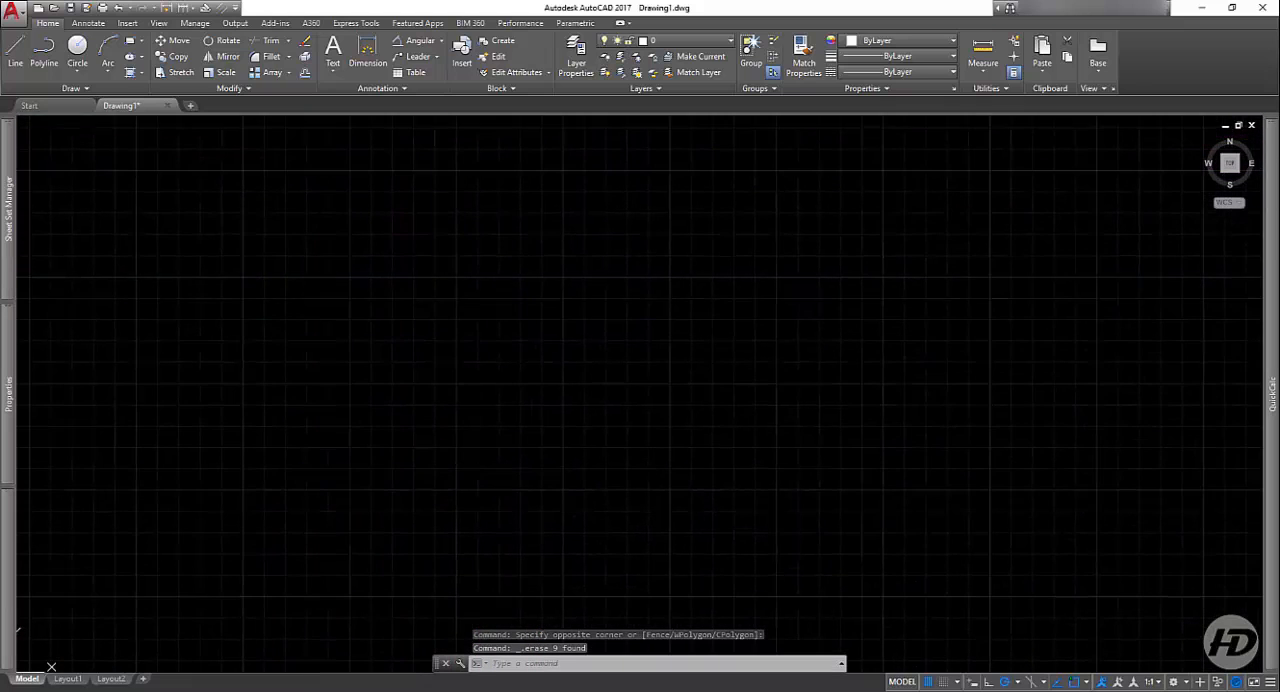
click(19, 62)
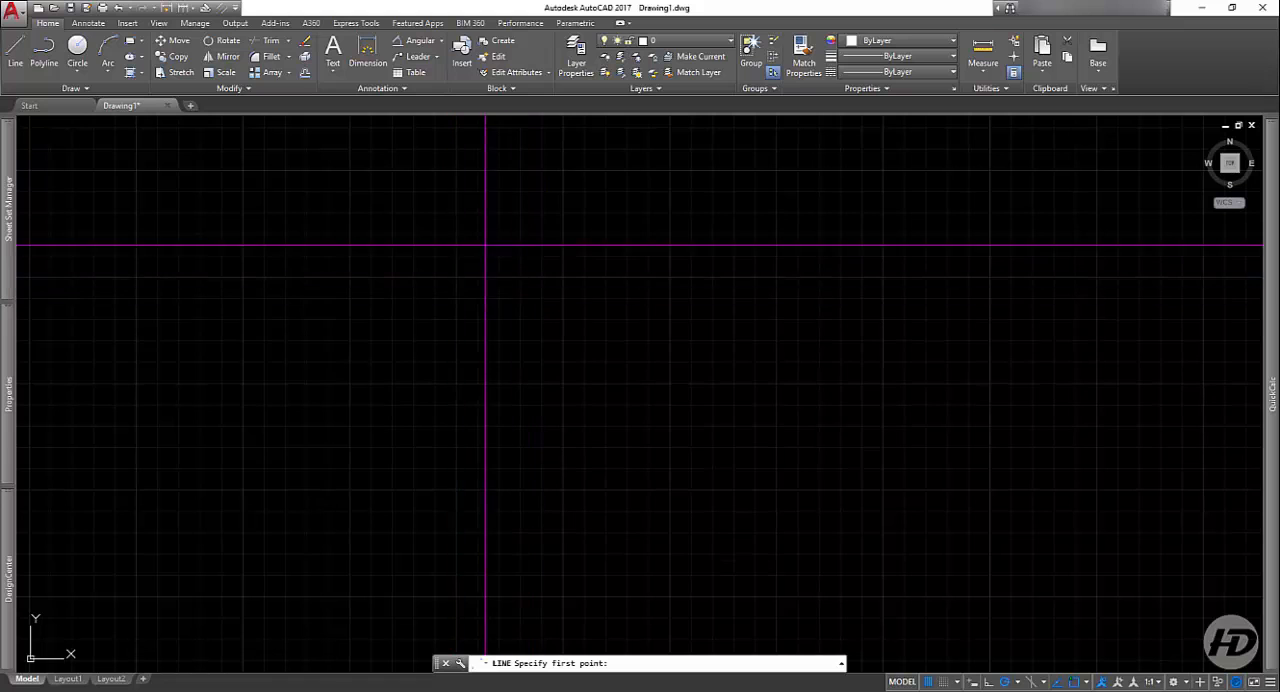
click(546, 237)
click(544, 517)
key(Return)
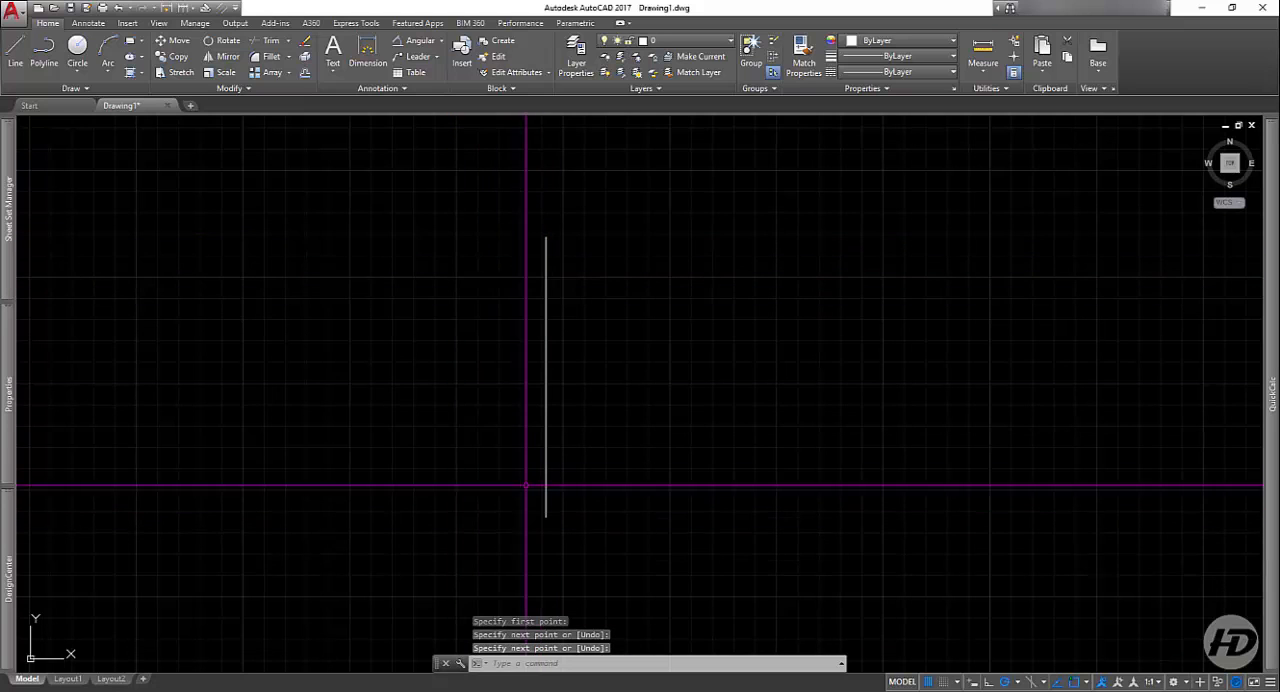
Step: Offset the vertical line to the right by a distance of .3
click(304, 74)
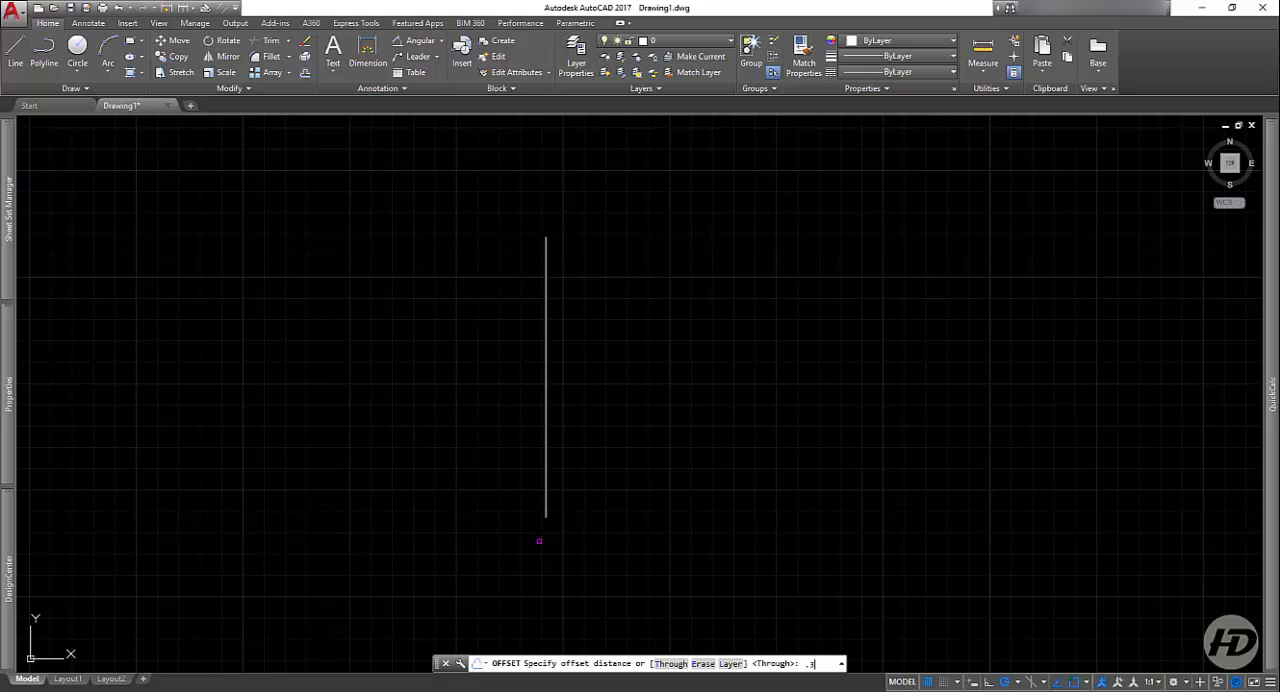
key(Return)
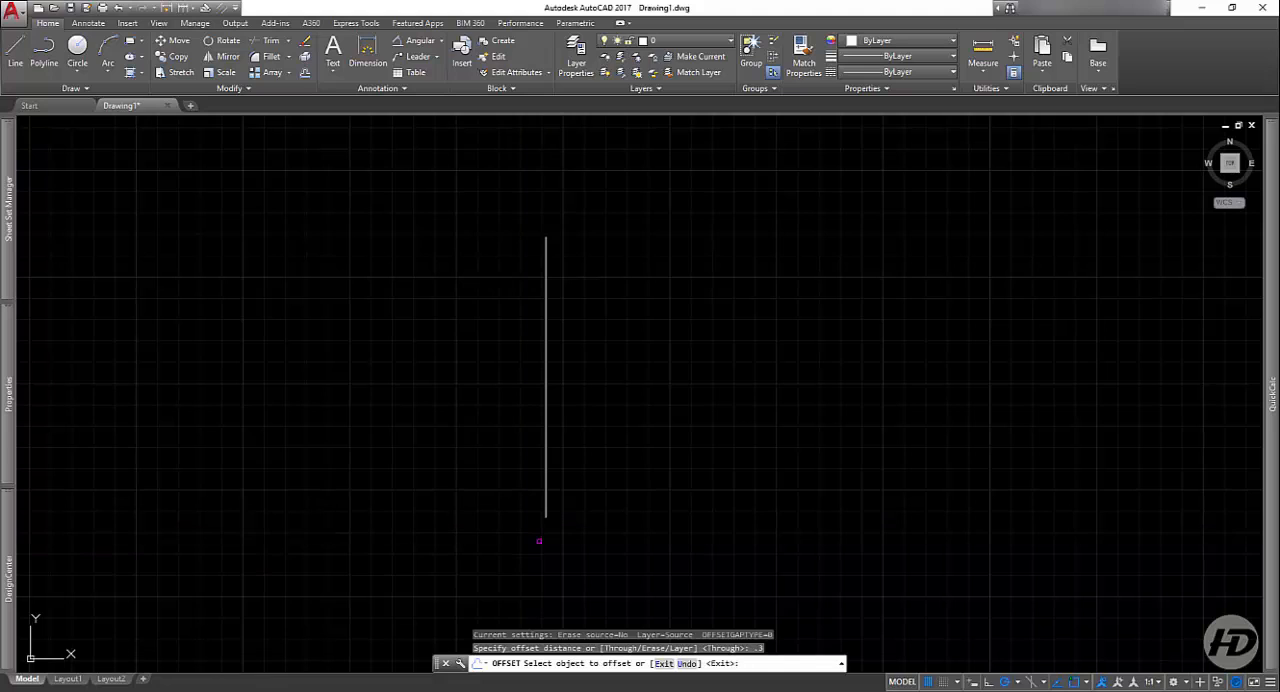
click(545, 477)
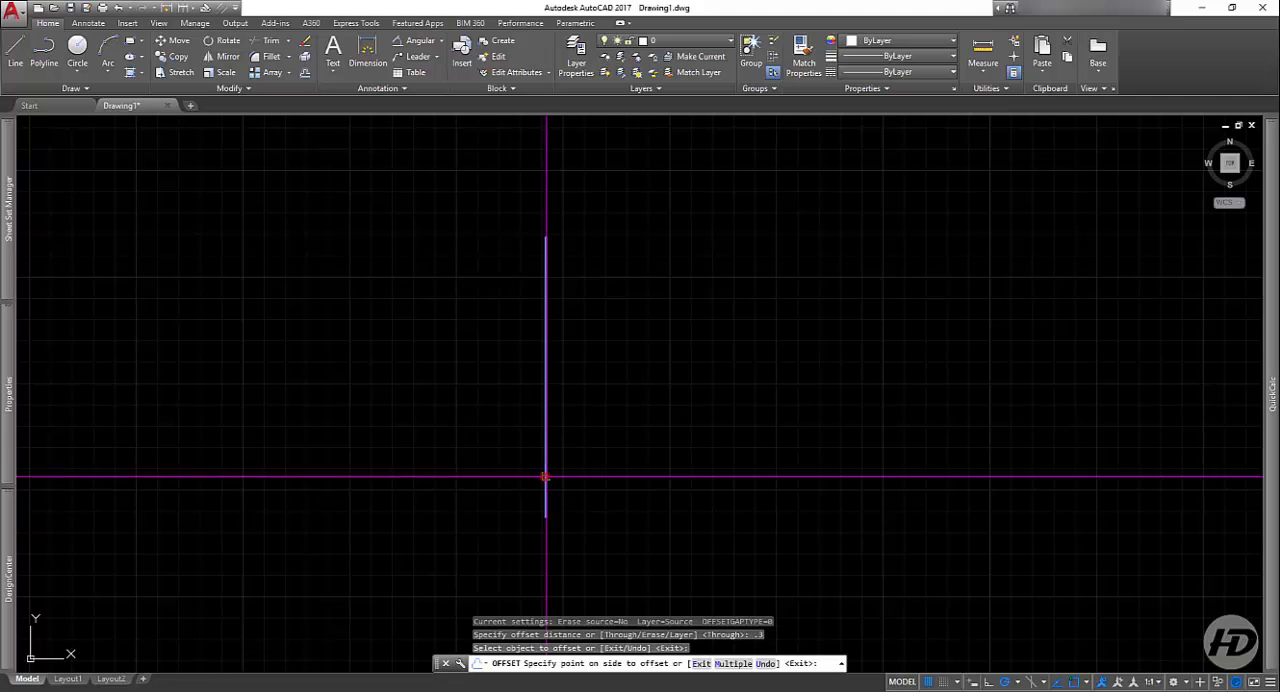
click(670, 456)
scroll(554, 486, up, 8)
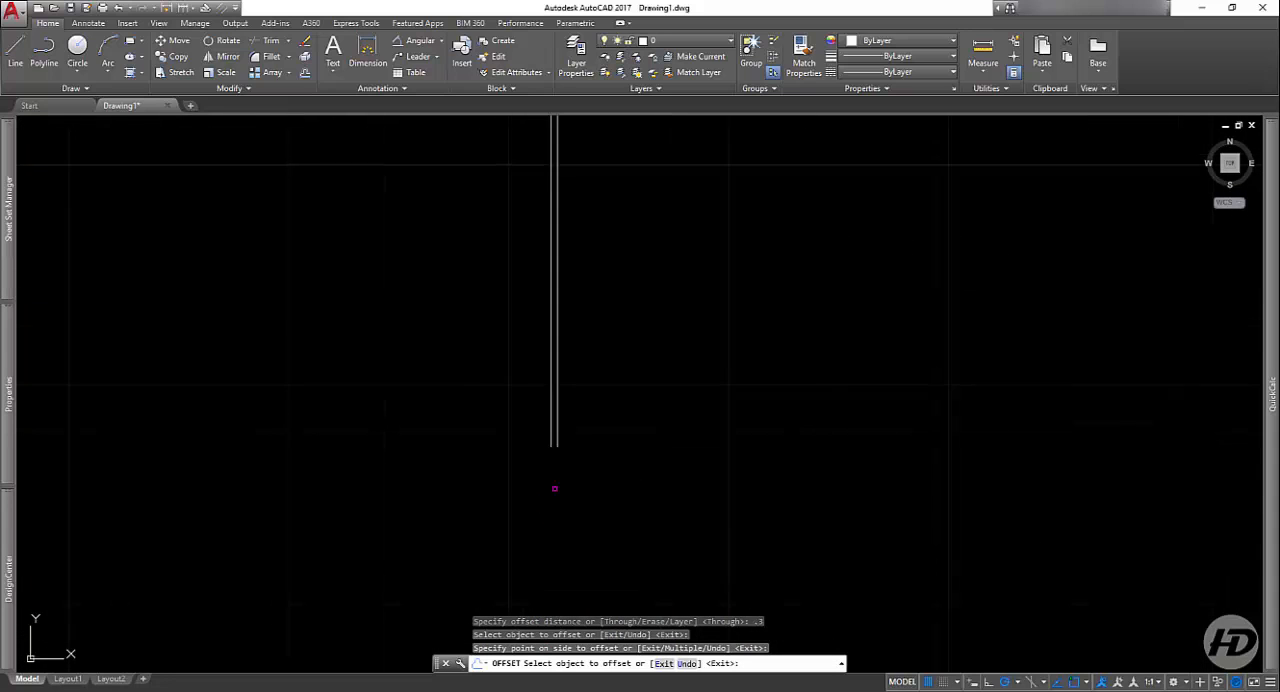
scroll(596, 447, down, 10)
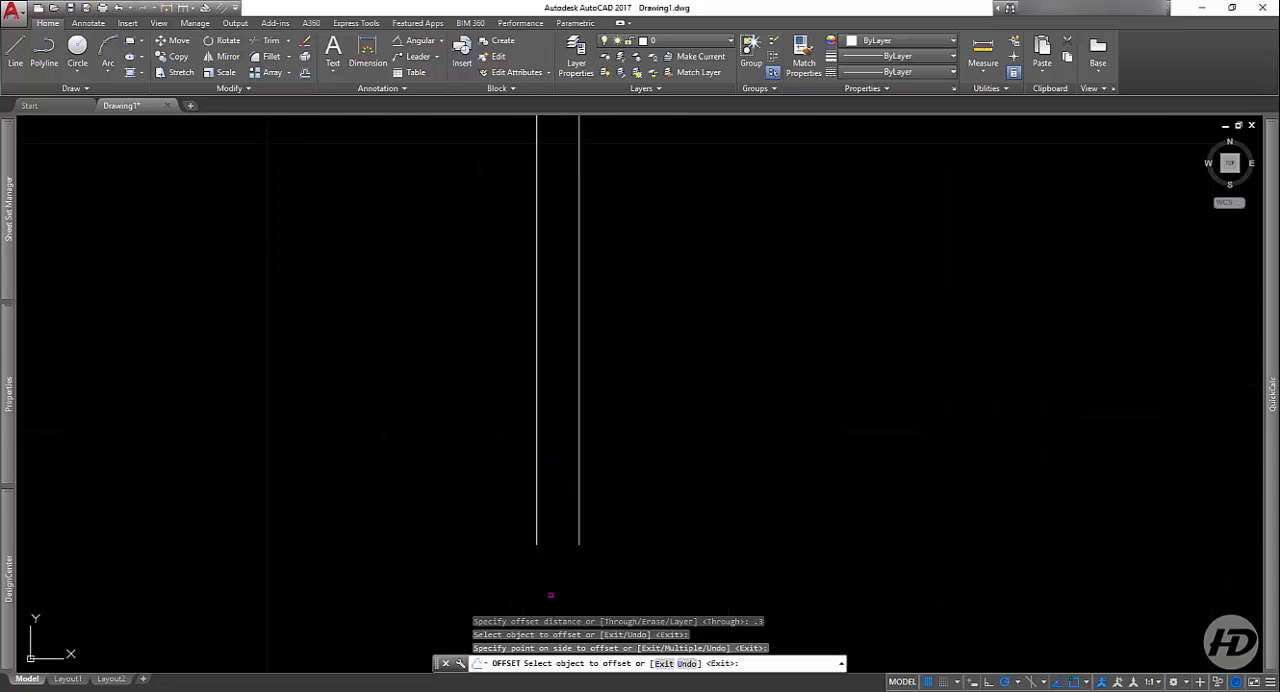
key(Return)
scroll(565, 555, down, 2)
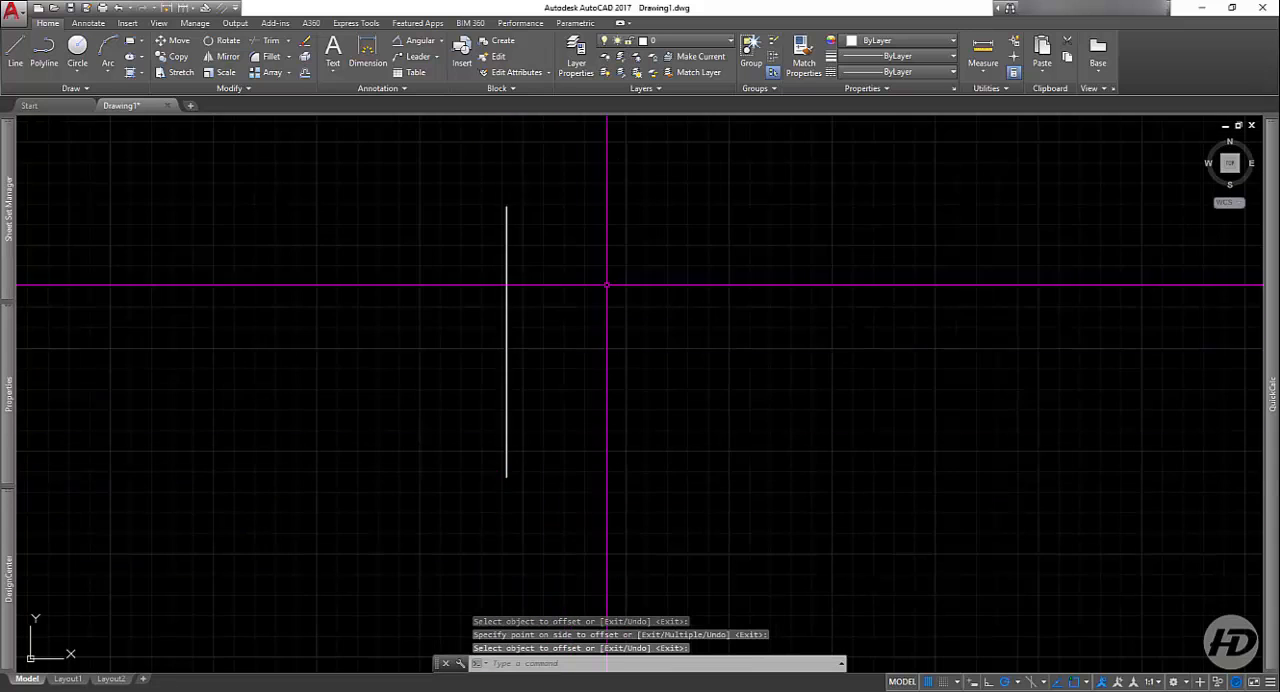
click(603, 163)
click(443, 437)
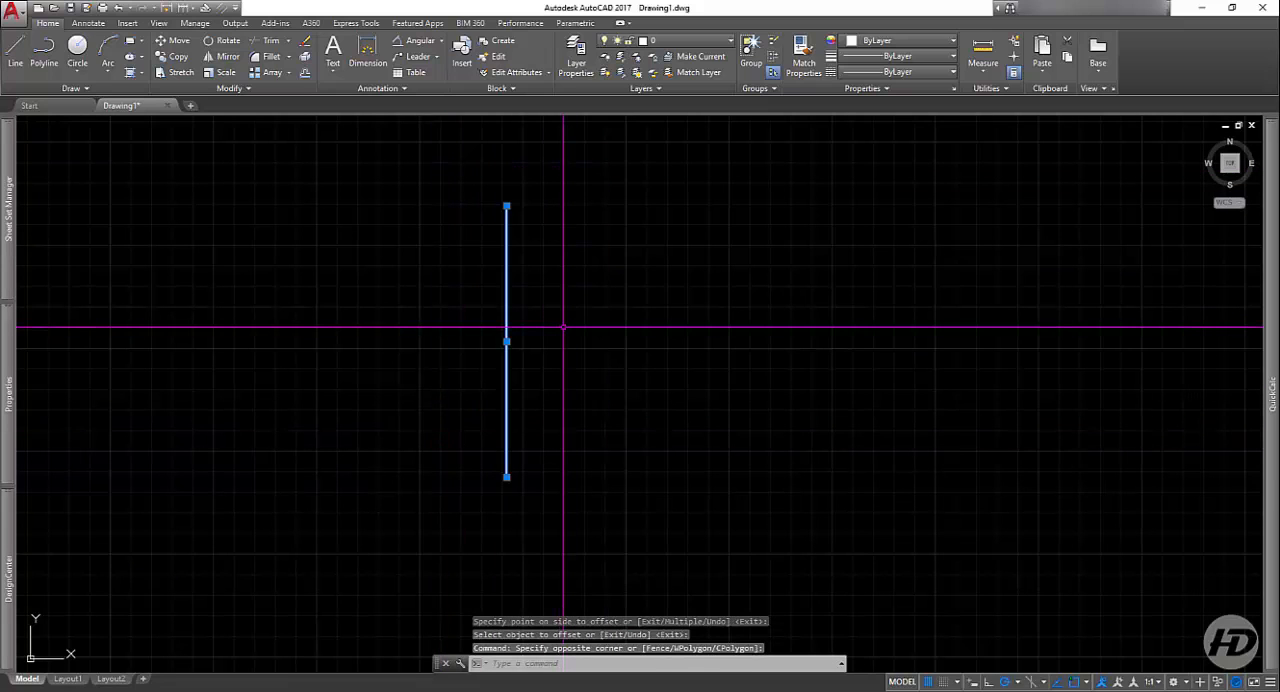
key(Escape)
Step: Erase the offset copy to the right of the original vertical line
scroll(550, 490, up, 2)
scroll(443, 479, up, 2)
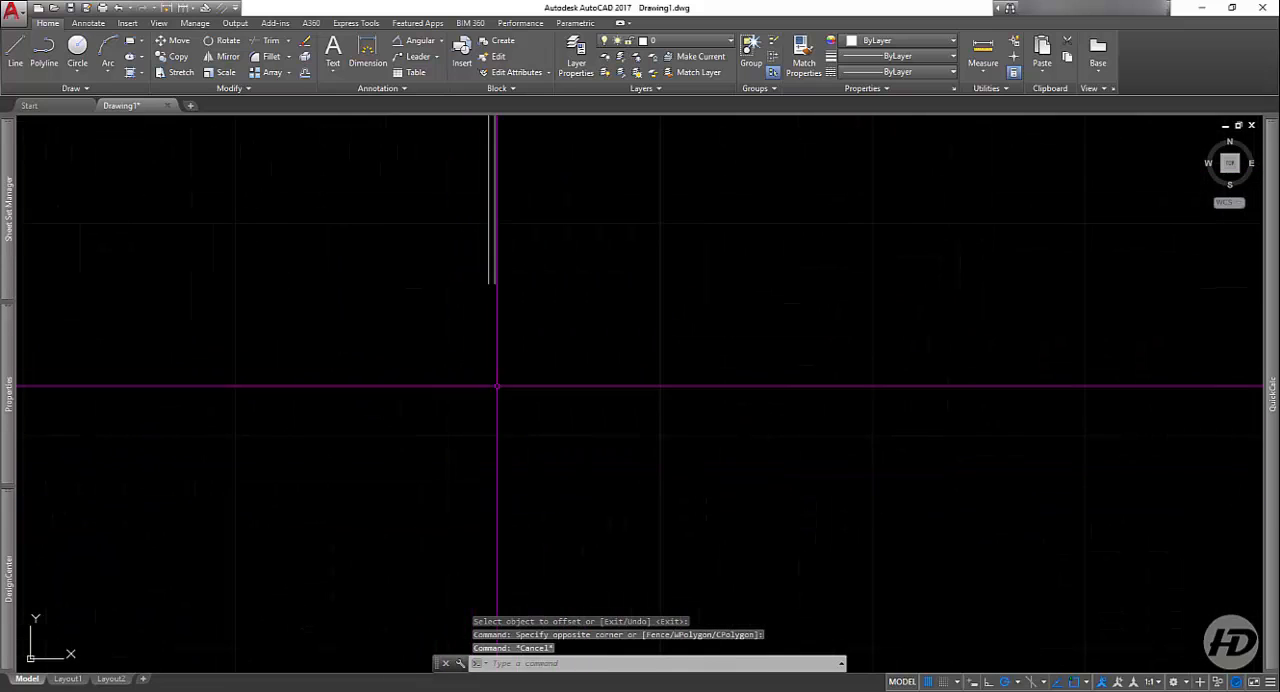
click(553, 364)
click(522, 390)
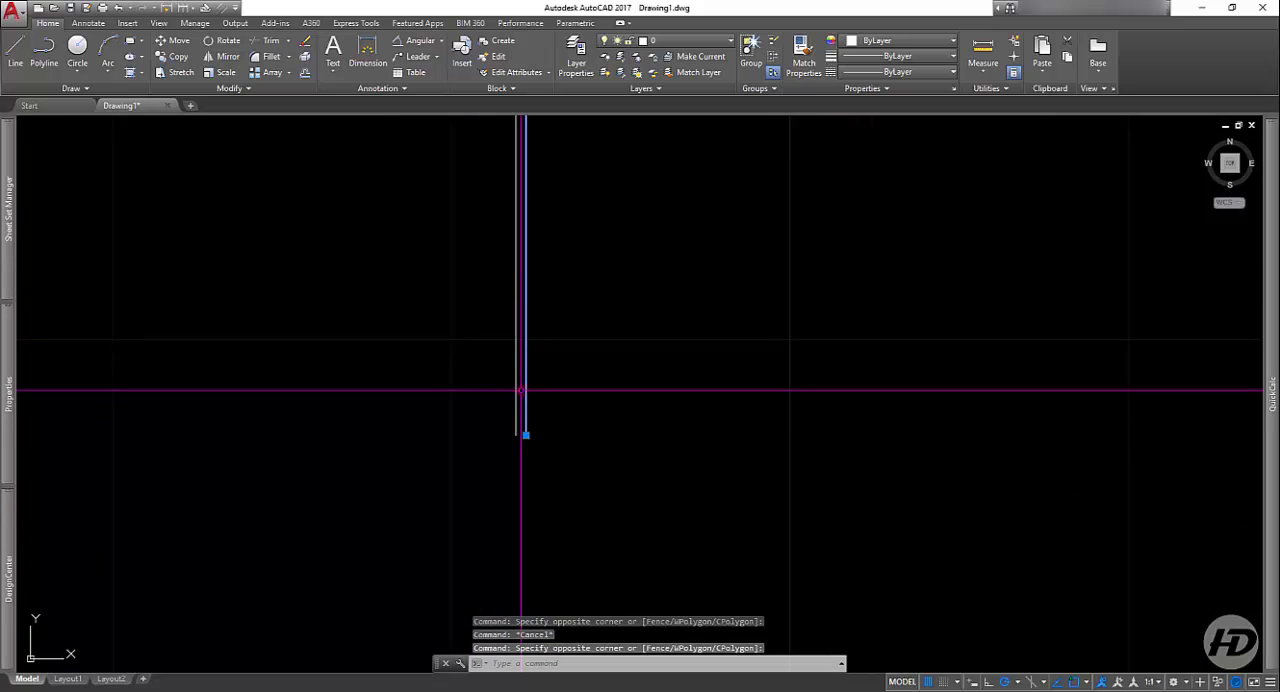
key(Delete)
scroll(687, 551, down, 5)
scroll(672, 496, down, 2)
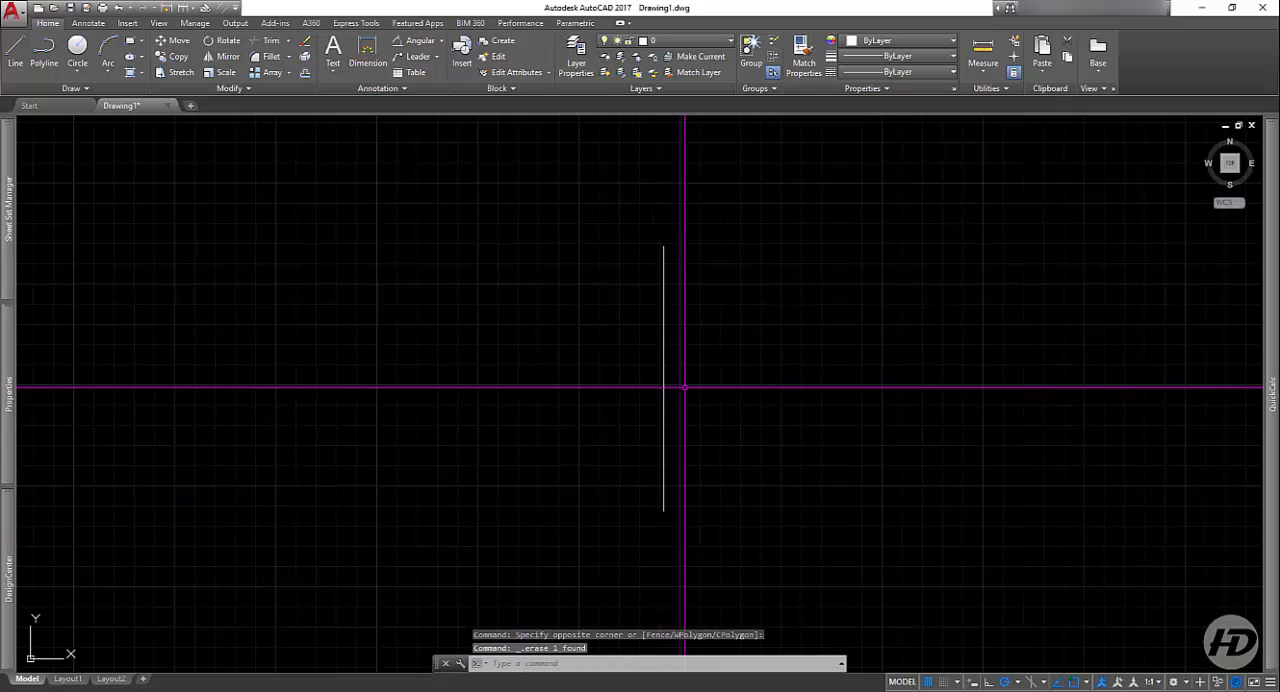
middle_drag(680, 386, 626, 443)
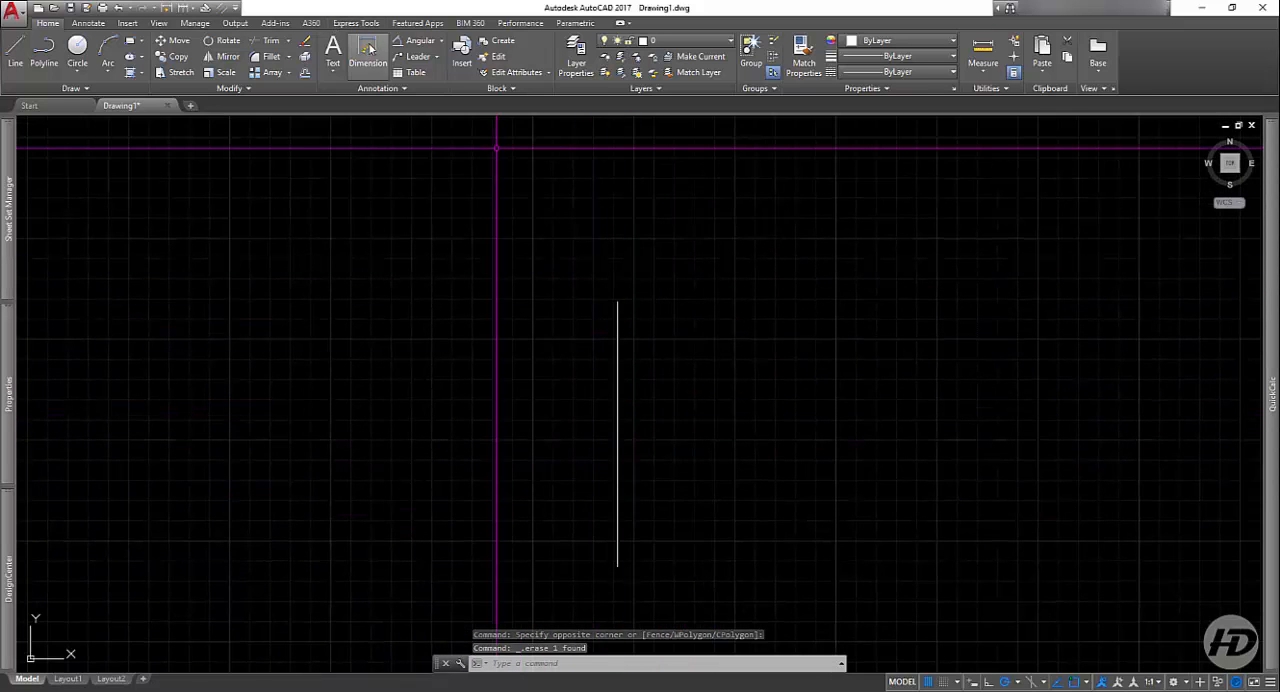
click(368, 50)
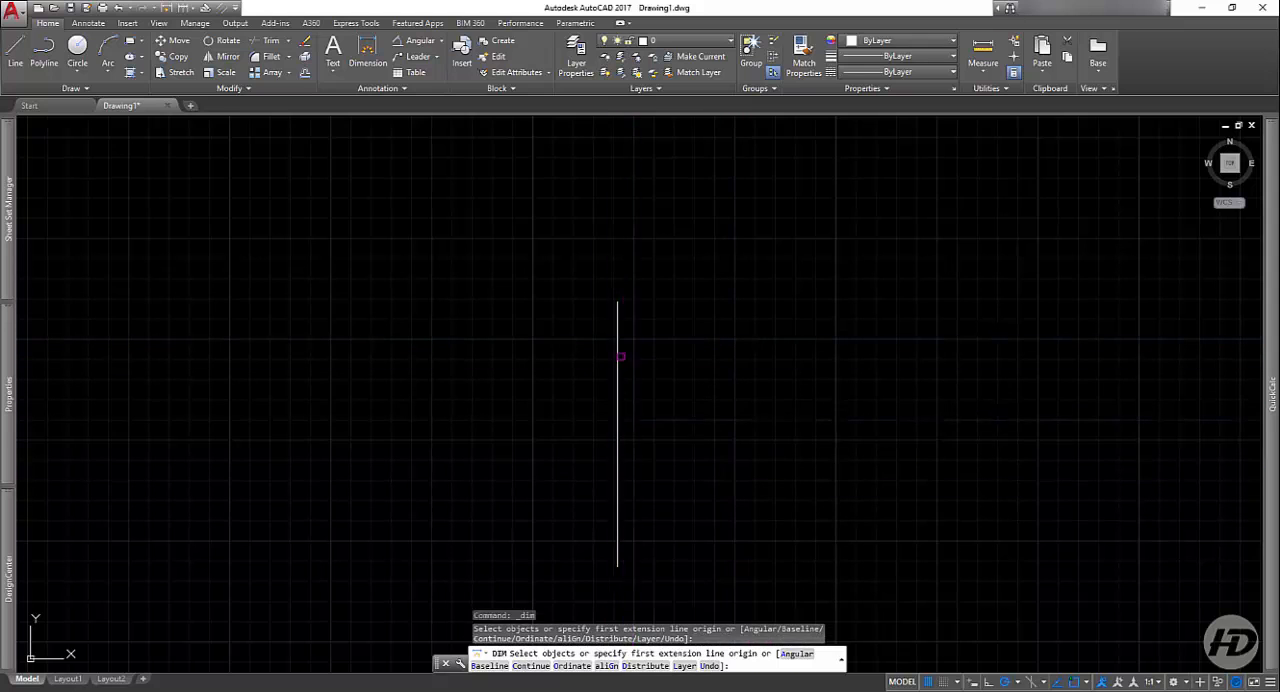
key(Return)
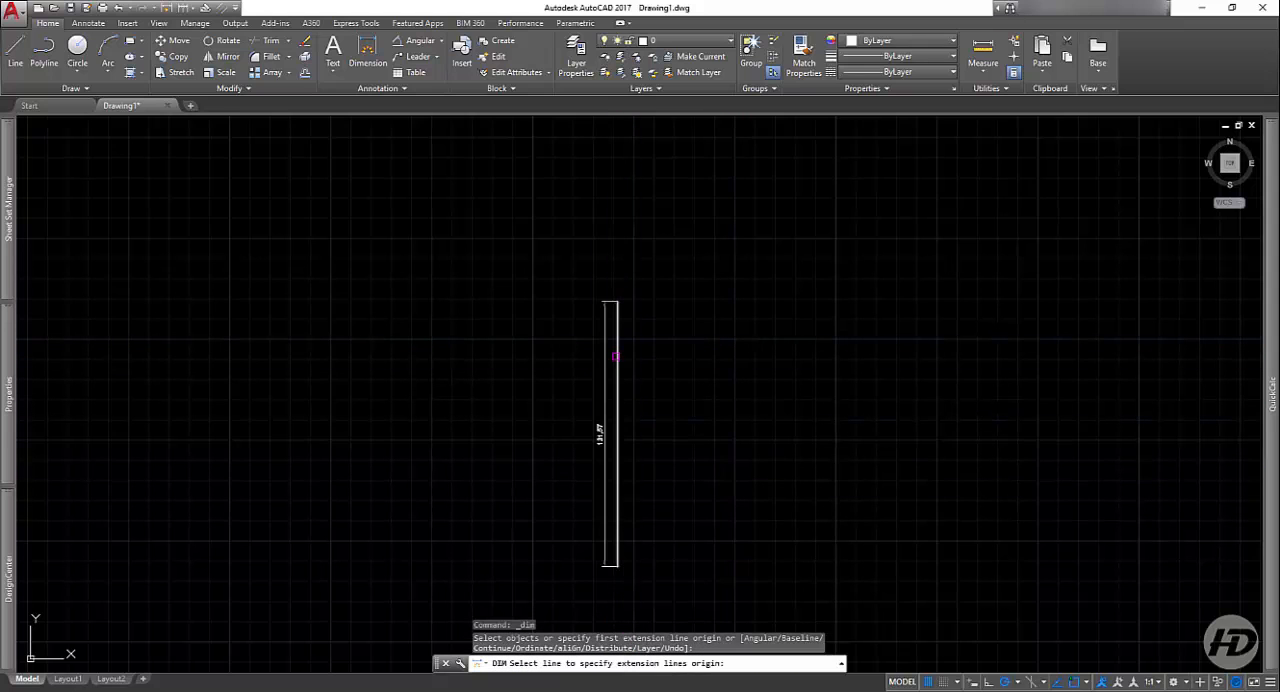
key(Escape)
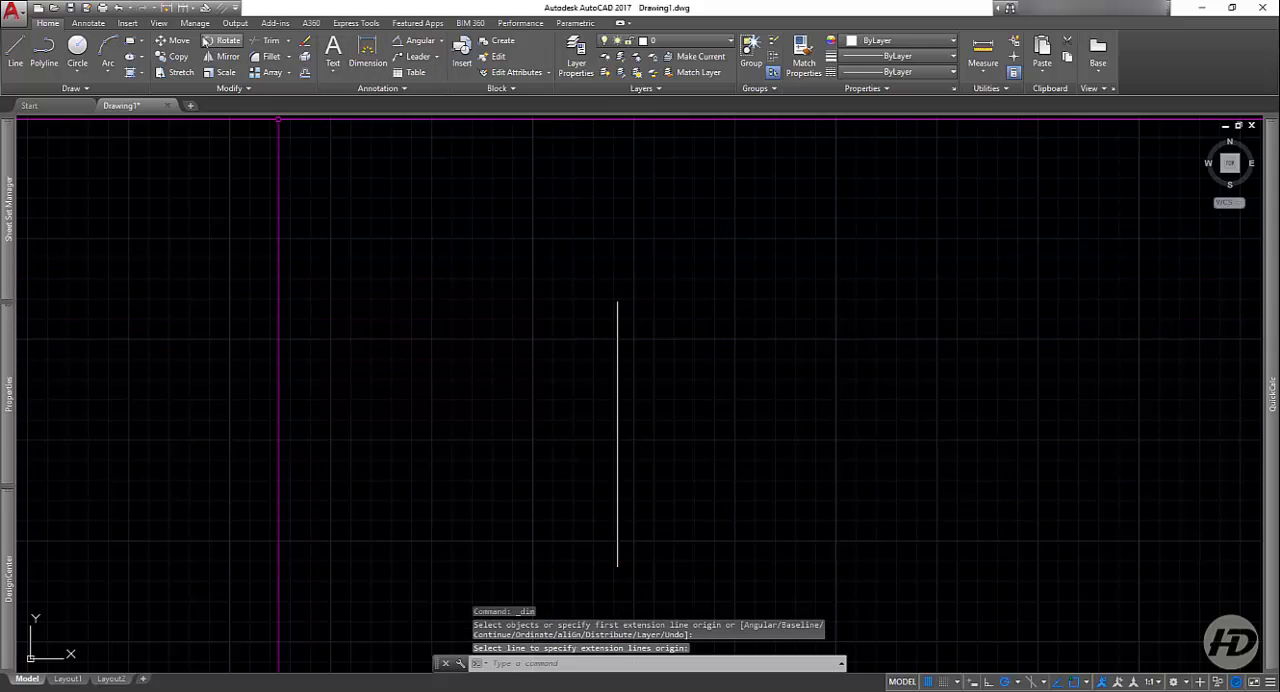
Step: Offset the vertical line to the right by a distance of 20
click(305, 74)
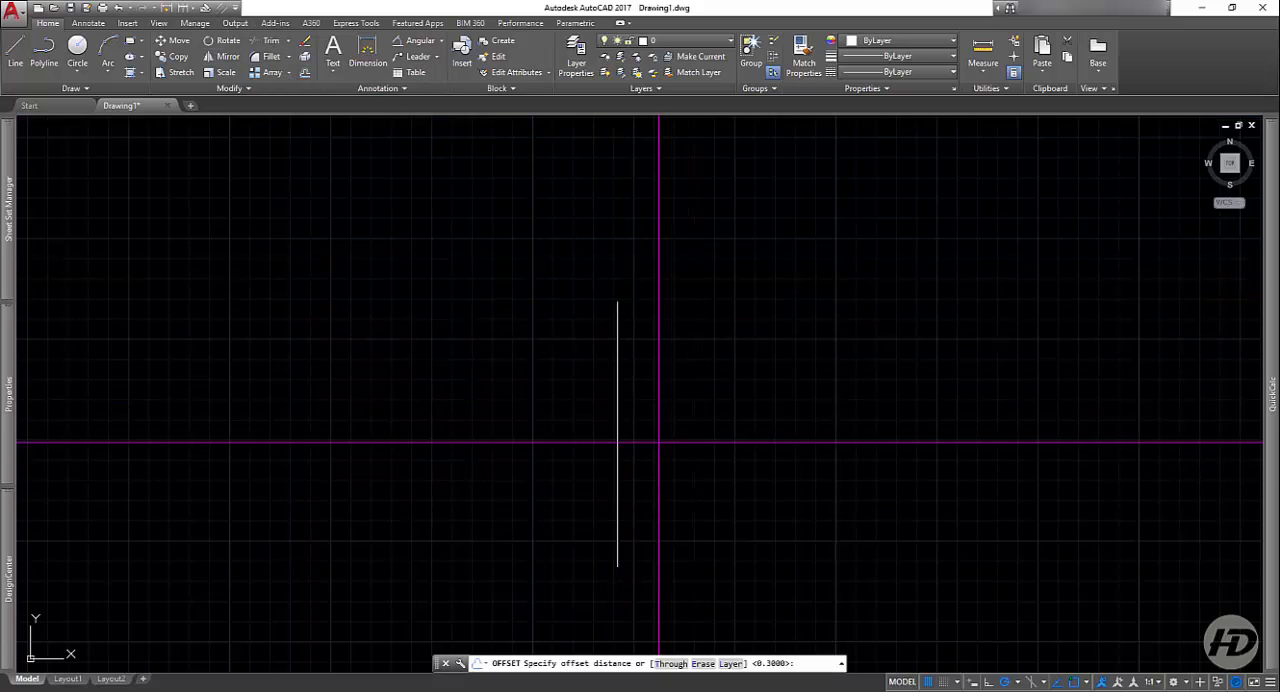
key(Return)
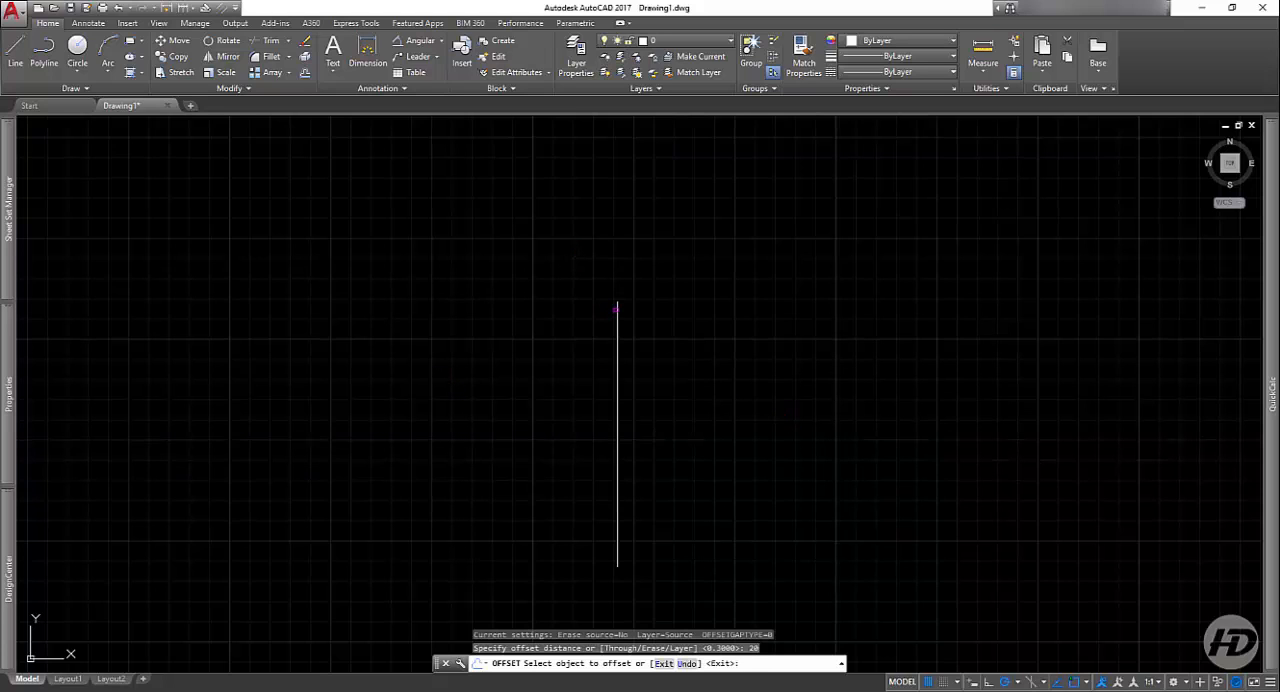
click(617, 309)
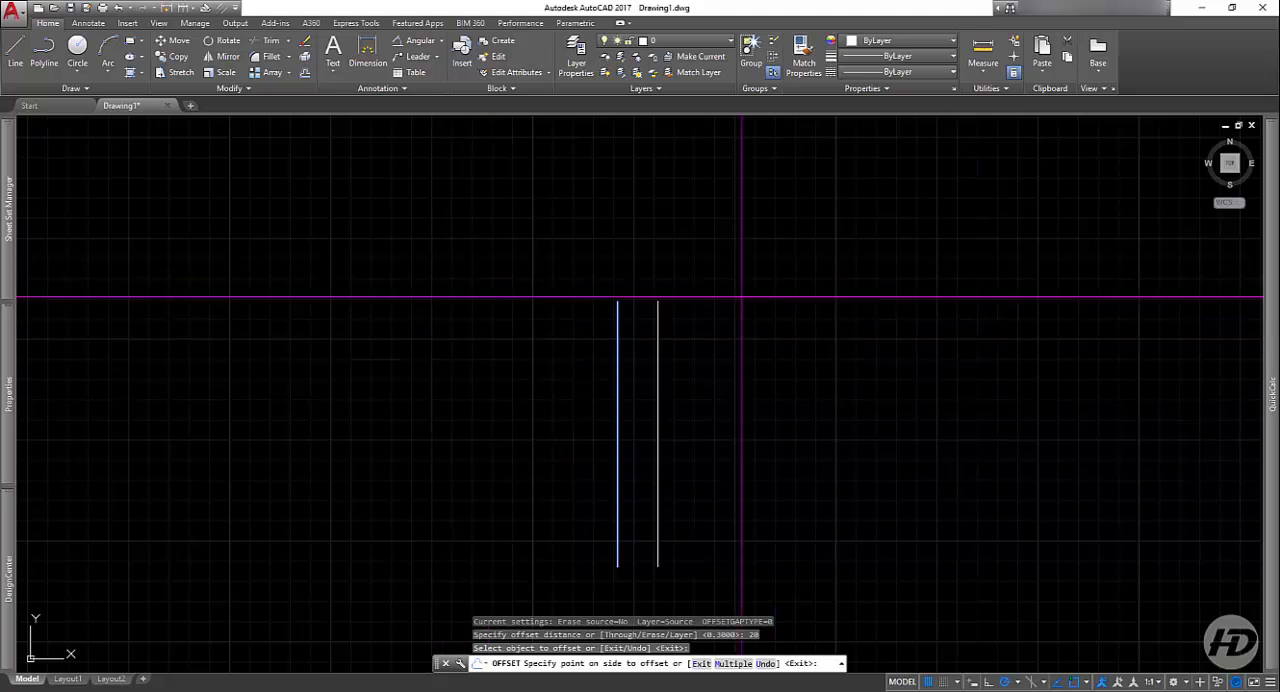
click(952, 331)
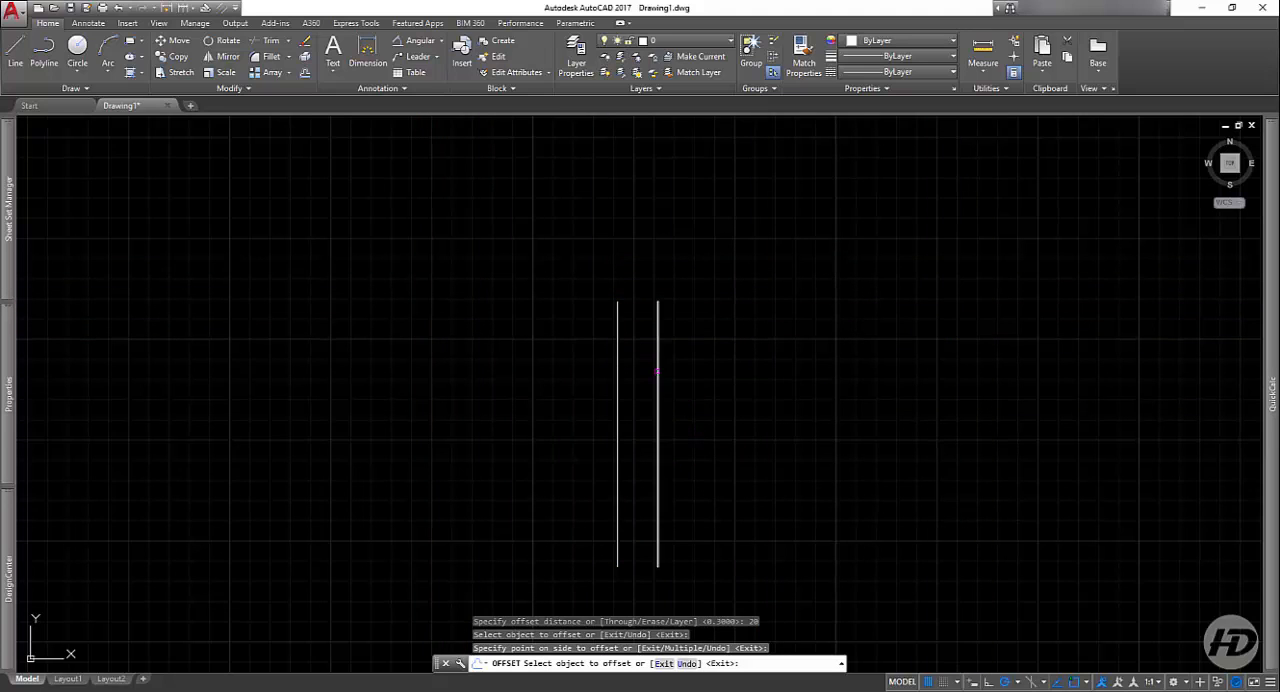
key(Return)
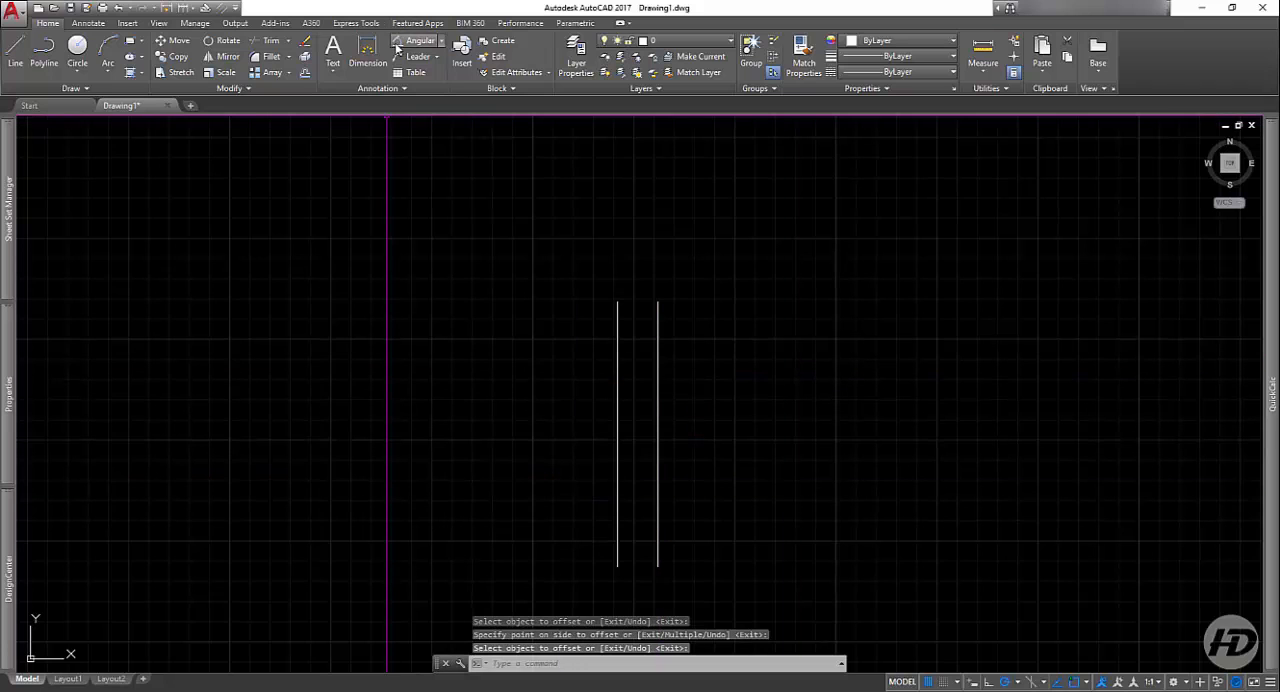
Step: Add a linear dimension between the upper endpoints of the two vertical lines, placed above them
click(440, 41)
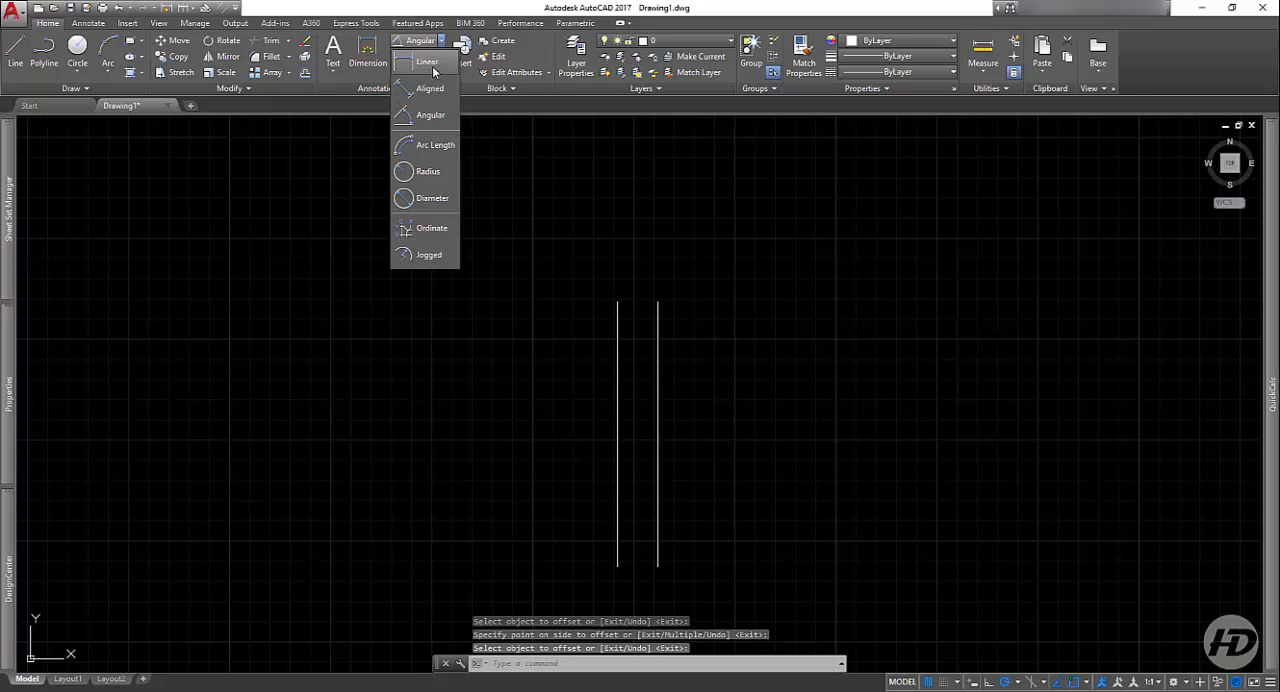
click(433, 66)
click(617, 300)
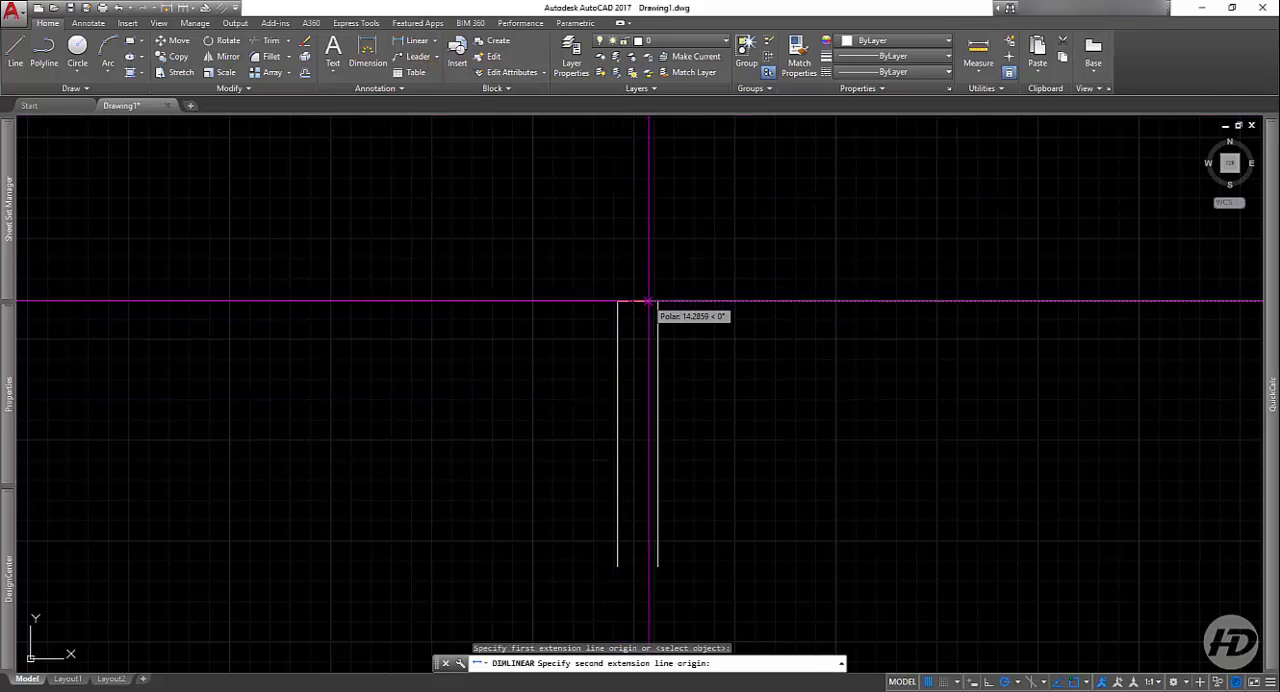
click(657, 300)
click(657, 229)
scroll(634, 228, up, 8)
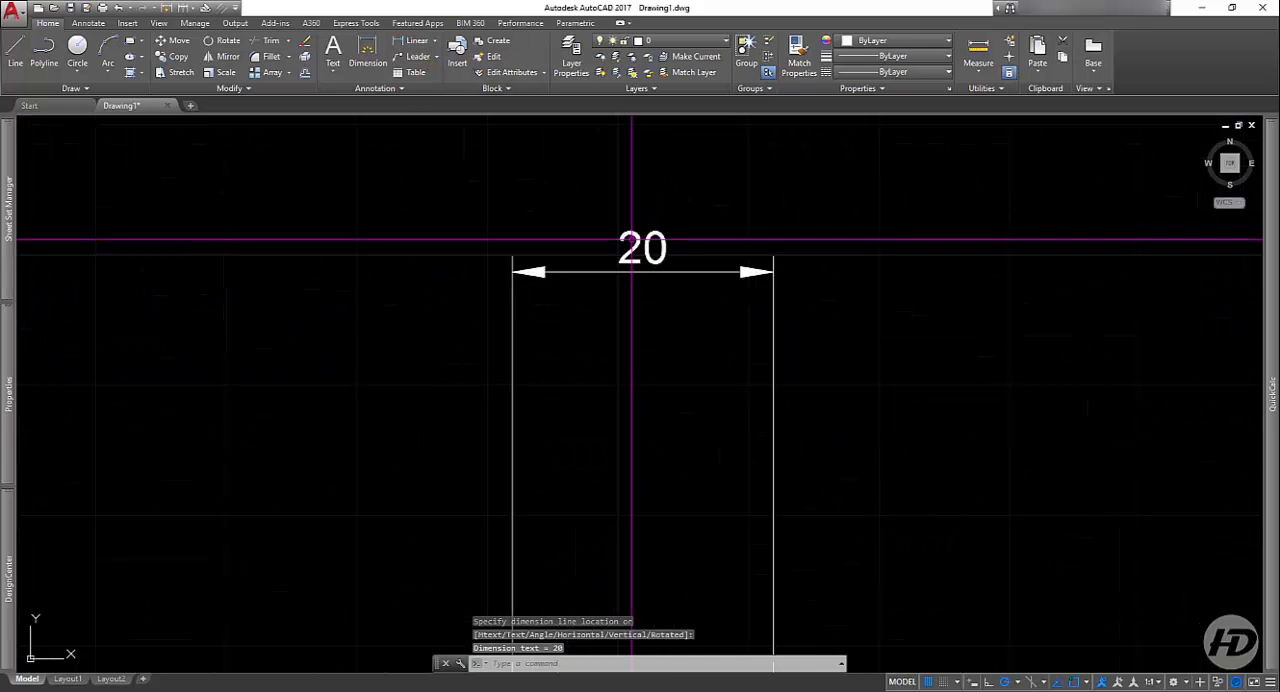
Step: Erase the linear dimension above the two vertical lines
scroll(631, 239, down, 4)
click(915, 271)
click(429, 409)
key(Delete)
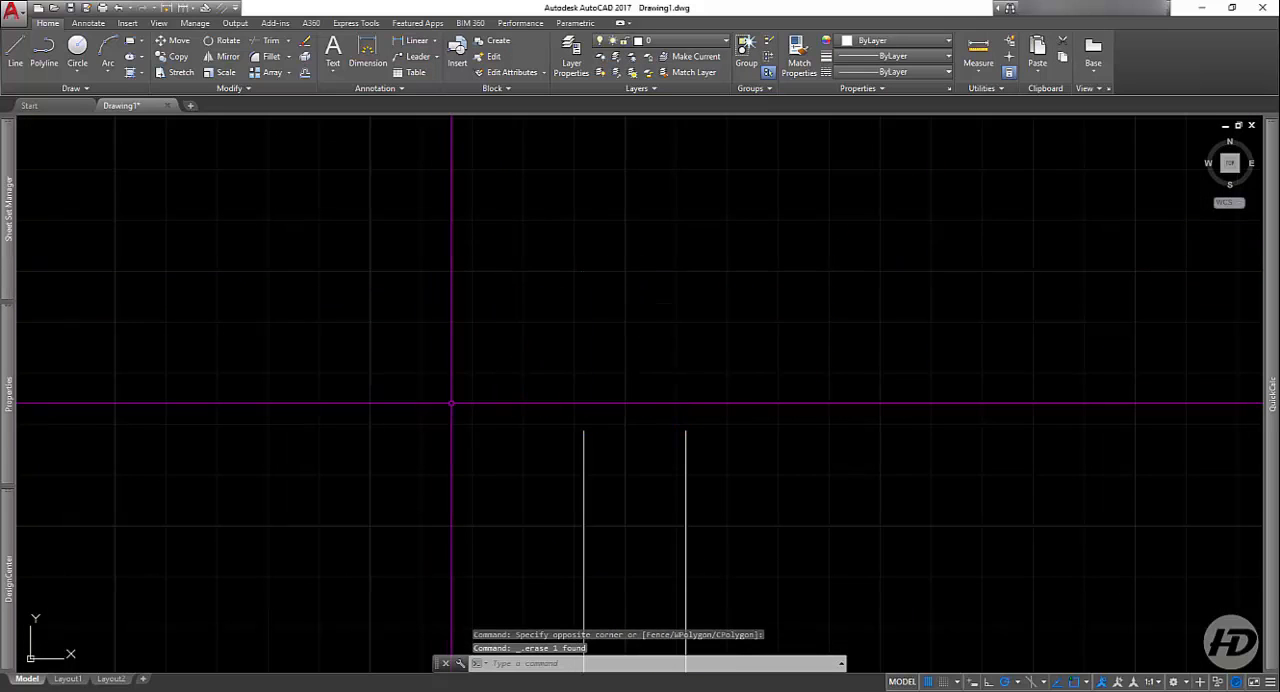
Step: Erase both vertical lines to clear the drawing area
scroll(606, 371, down, 9)
scroll(637, 321, up, 9)
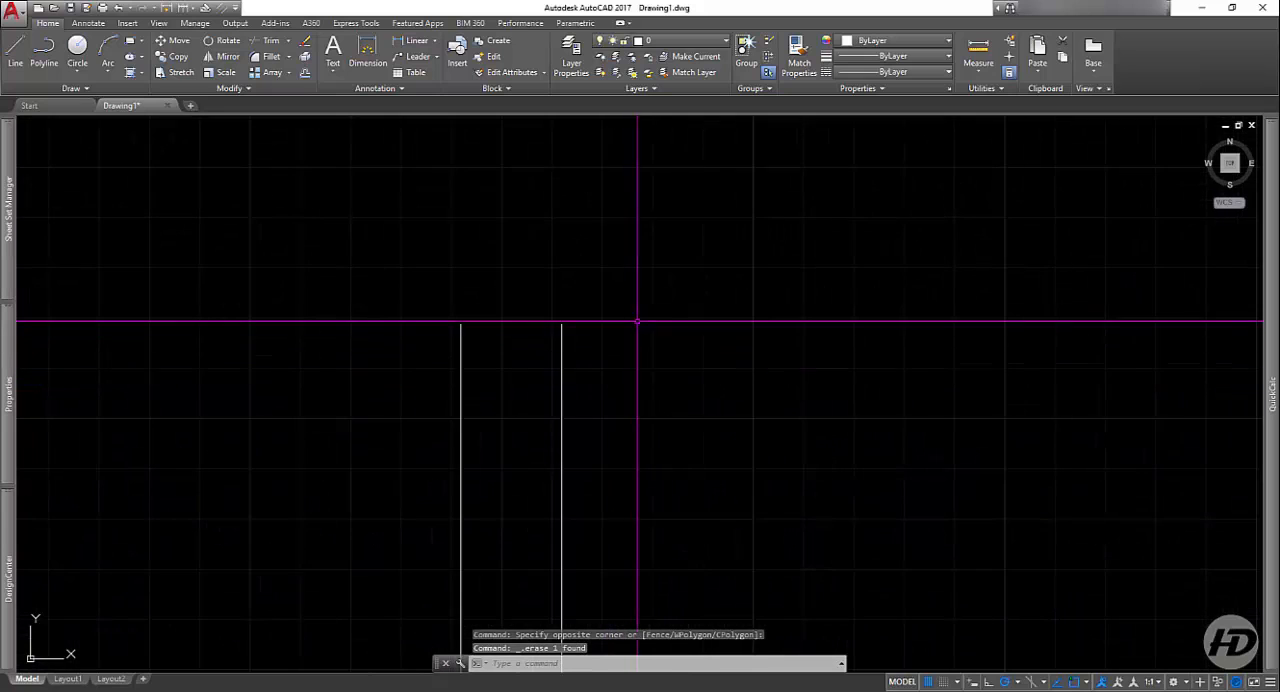
scroll(637, 321, down, 6)
scroll(612, 449, up, 4)
click(651, 385)
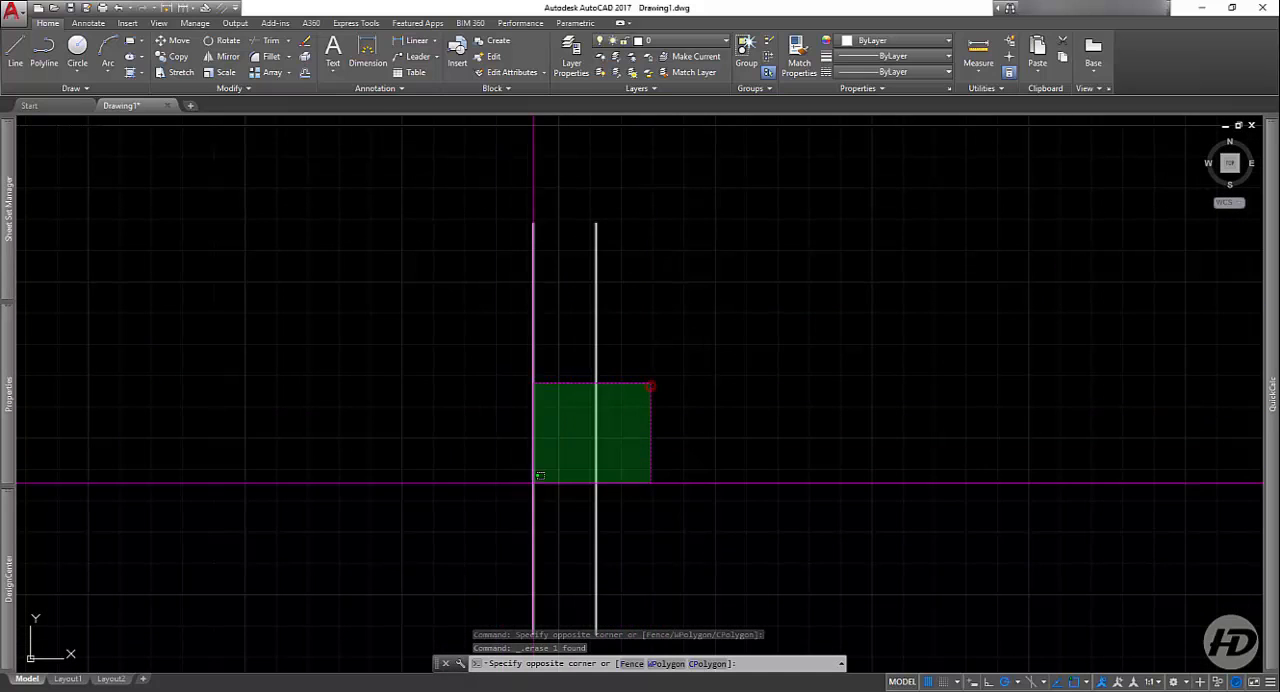
click(572, 486)
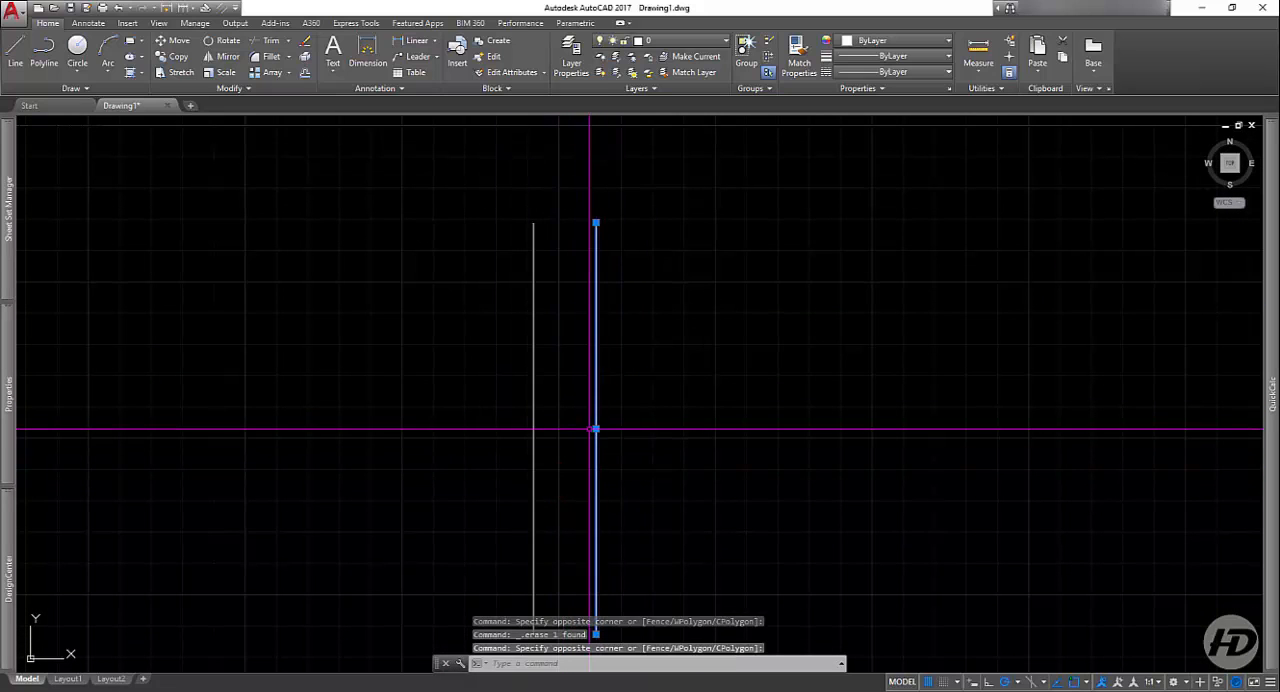
scroll(619, 395, down, 4)
click(677, 346)
click(555, 500)
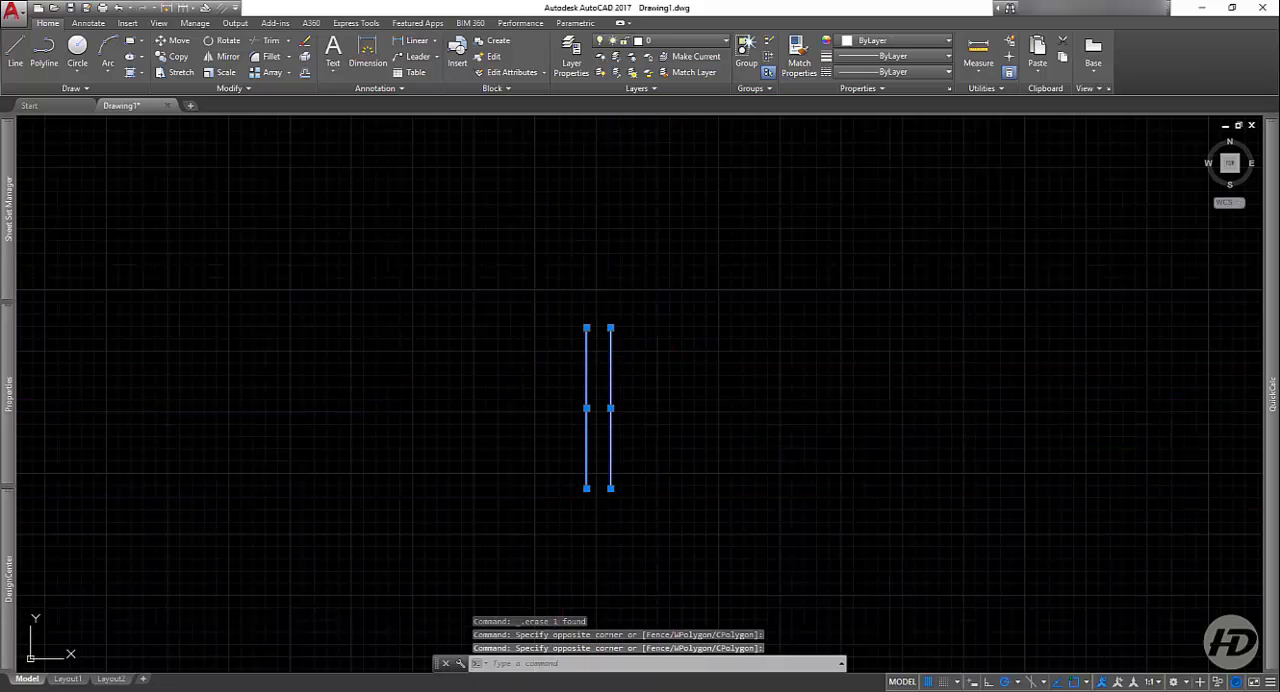
key(Delete)
Step: Draw a closed rectangle from separate lines, 10 wide and 15 high, starting at its upper-left corner
click(17, 55)
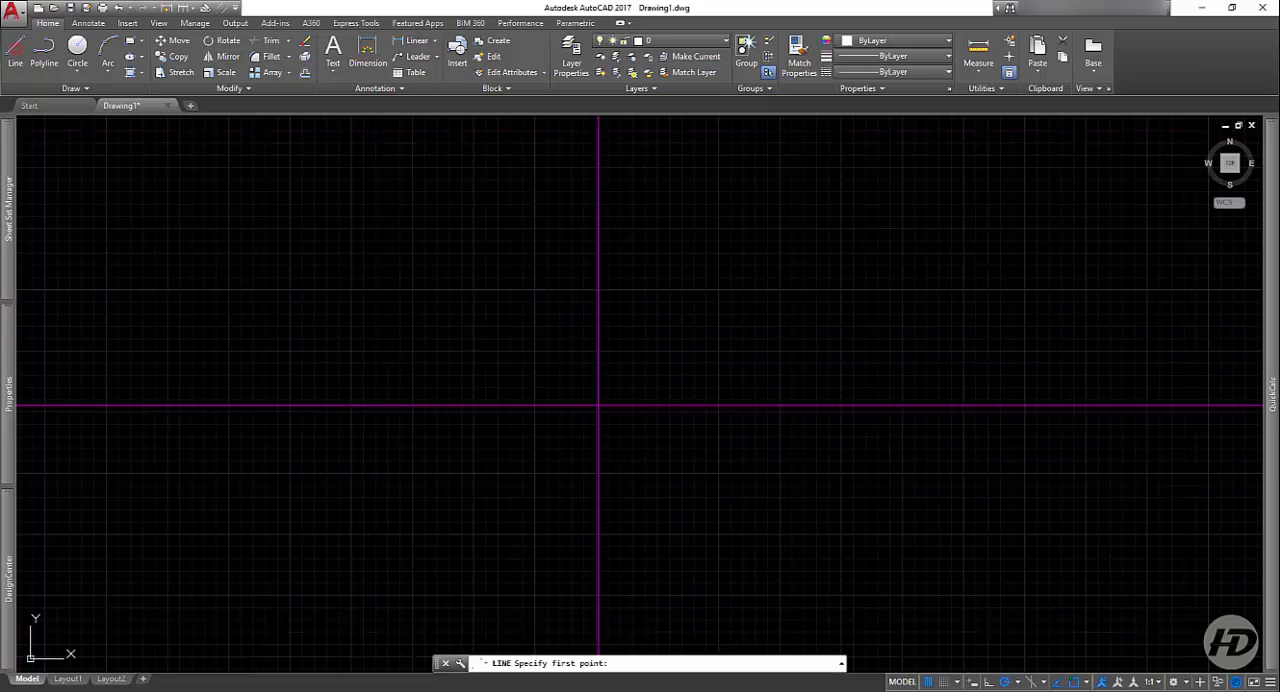
click(438, 357)
text(1)
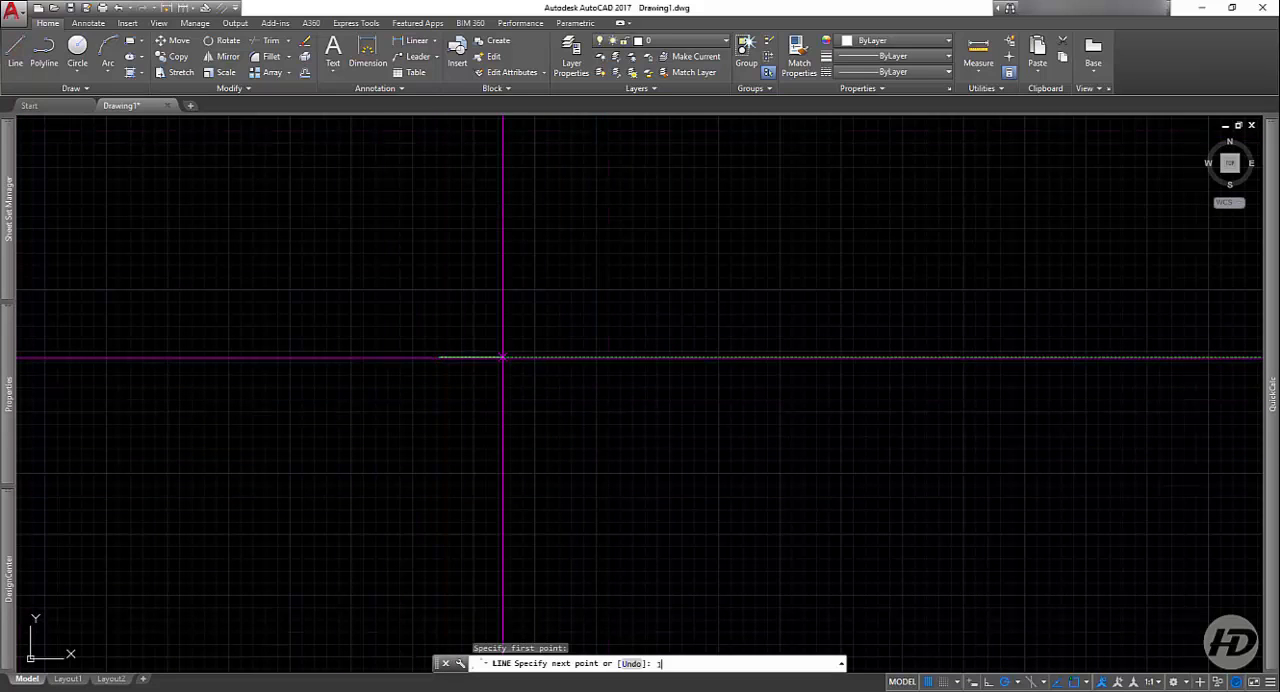
text(0)
key(Return)
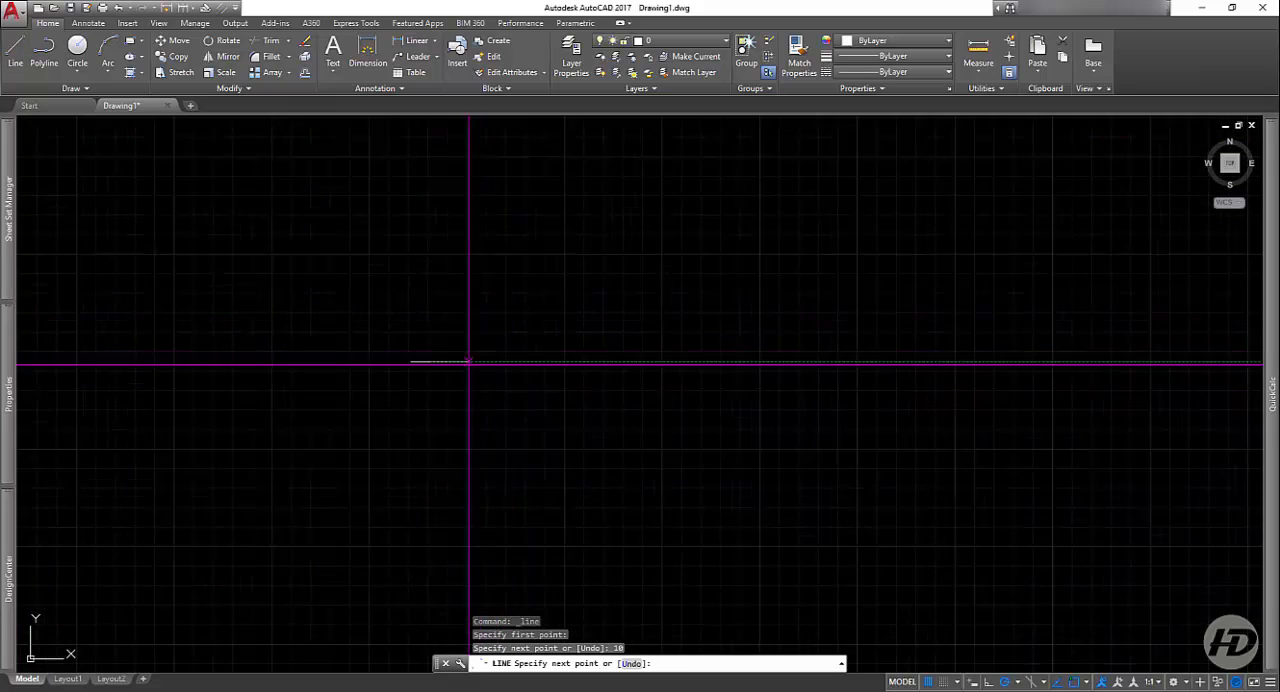
scroll(436, 389, up, 6)
middle_drag(383, 411, 646, 534)
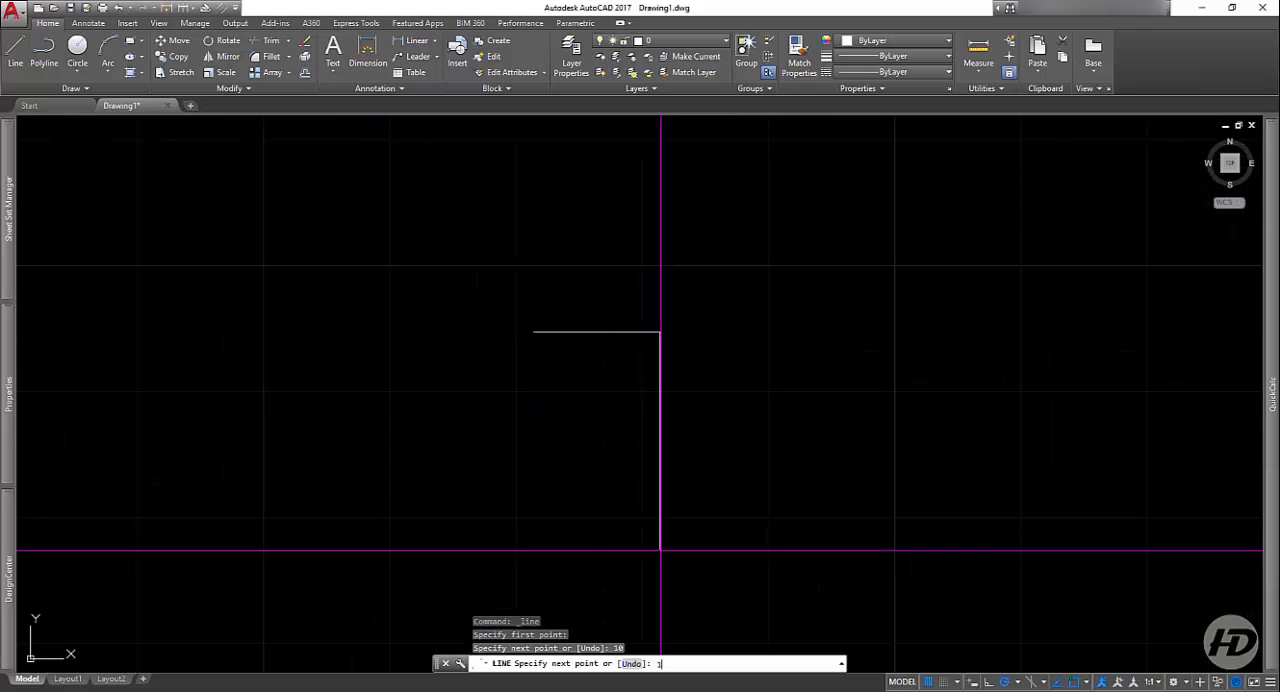
key(Return)
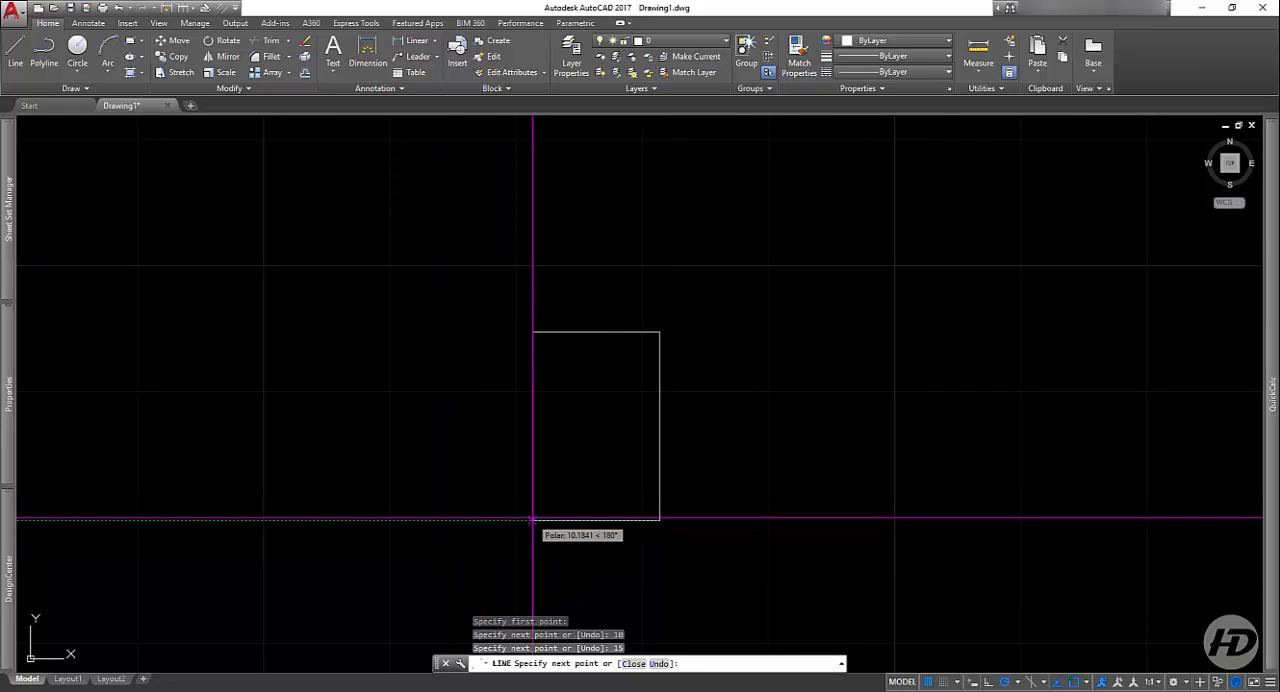
text(10)
key(Return)
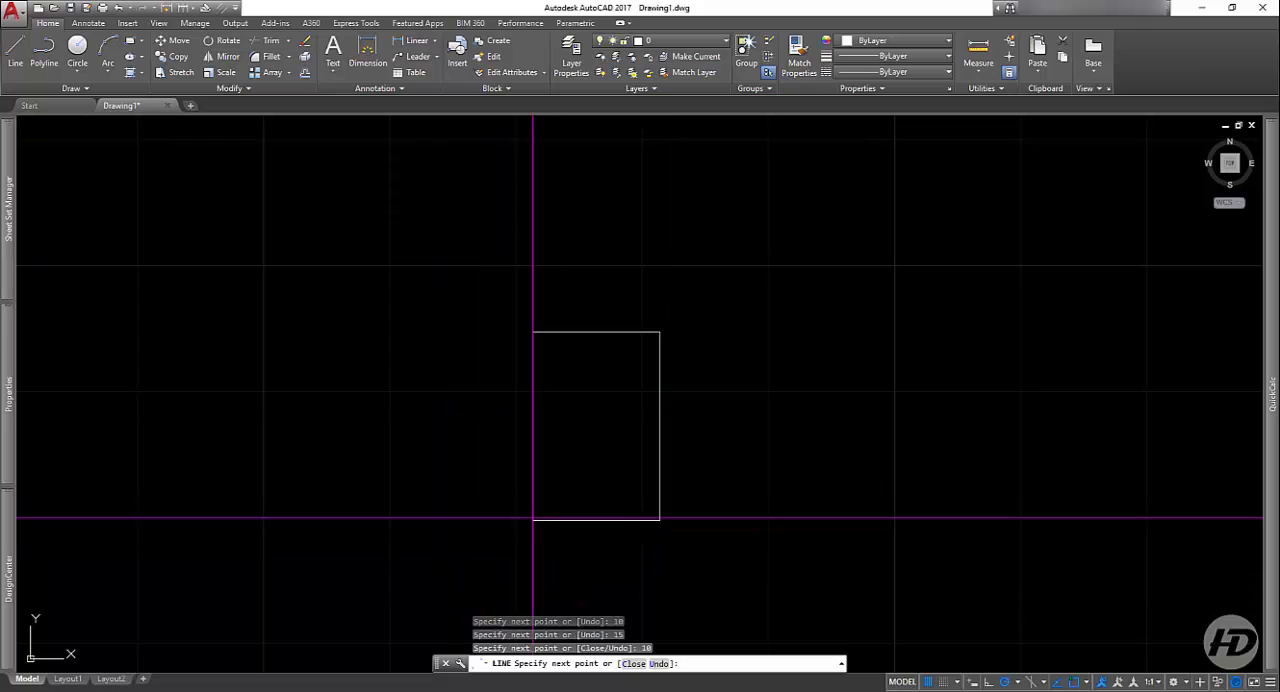
click(533, 332)
key(Return)
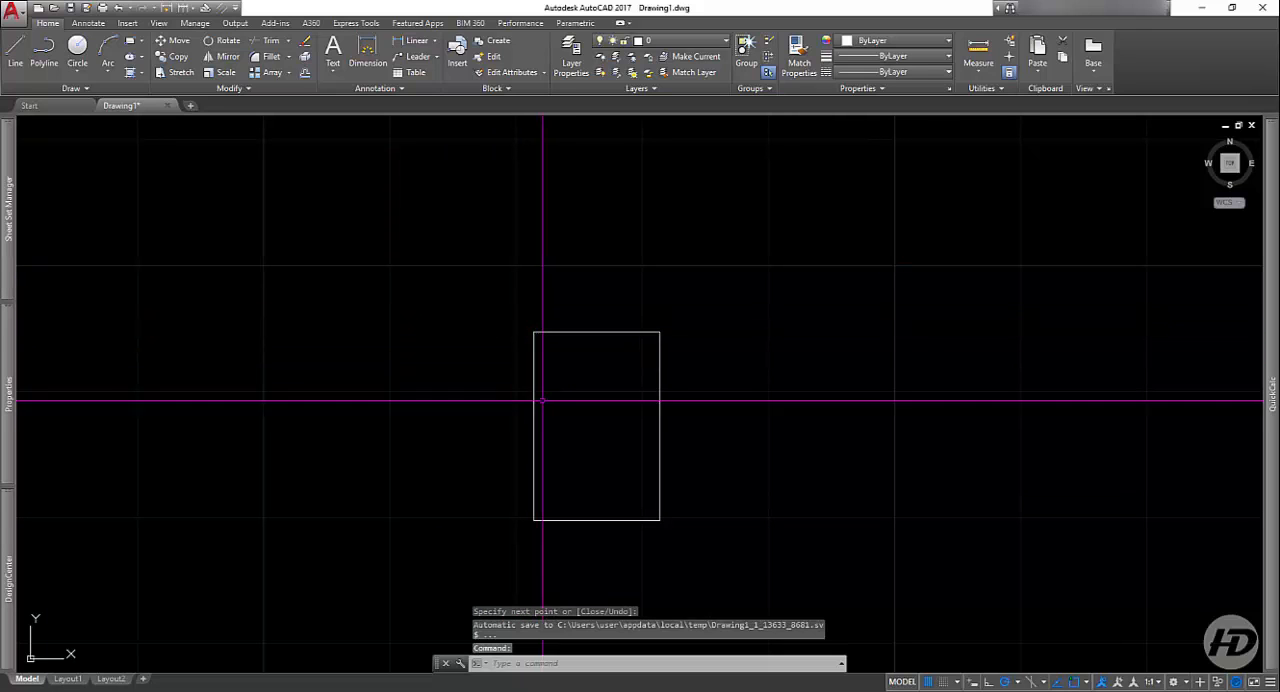
Step: Start an offset with a distance of .3 and offset the rectangle's top side inward
click(308, 75)
text(.)
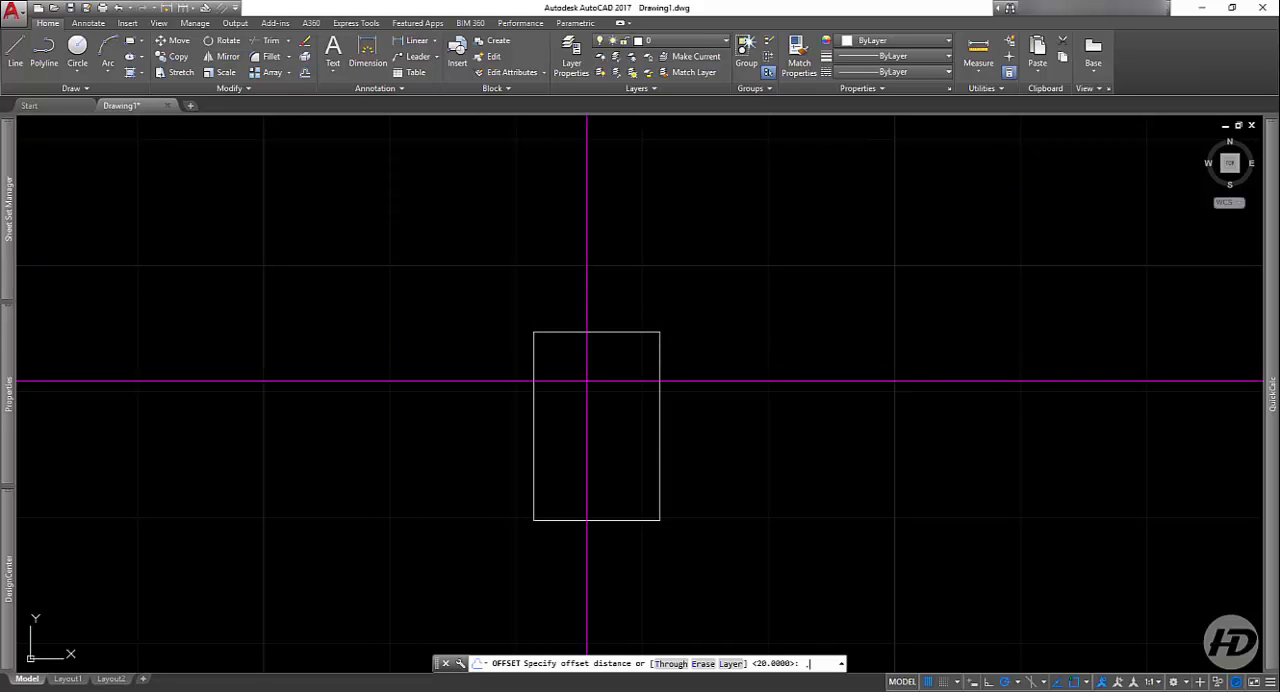
text(3)
key(Return)
scroll(574, 330, up, 5)
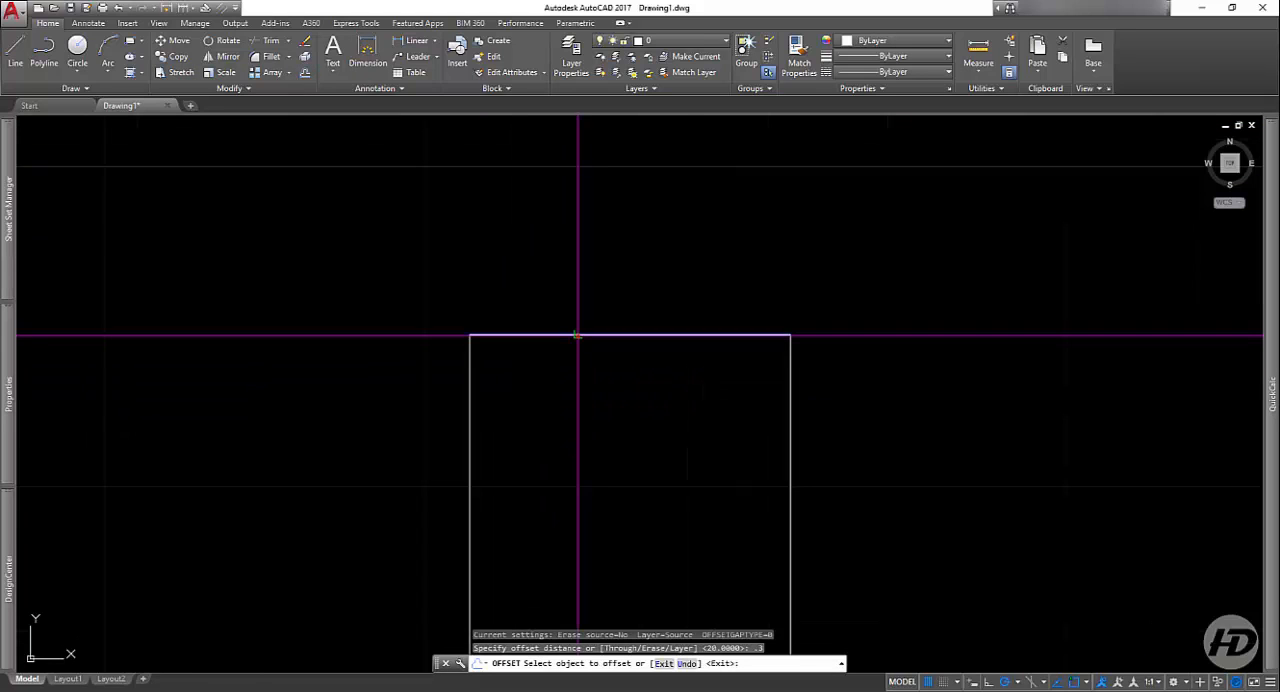
click(574, 335)
click(570, 452)
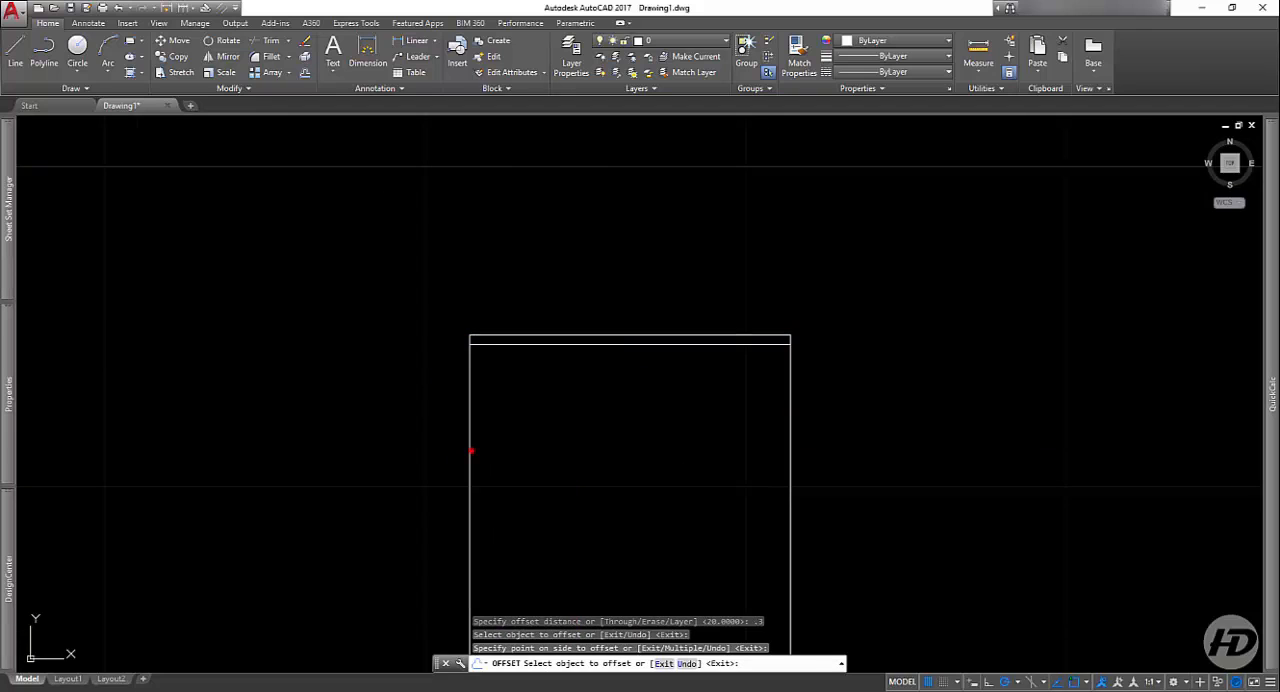
Step: Offset the rectangle's left, right and bottom sides inward by the same distance and finish the Offset command
click(471, 451)
click(588, 440)
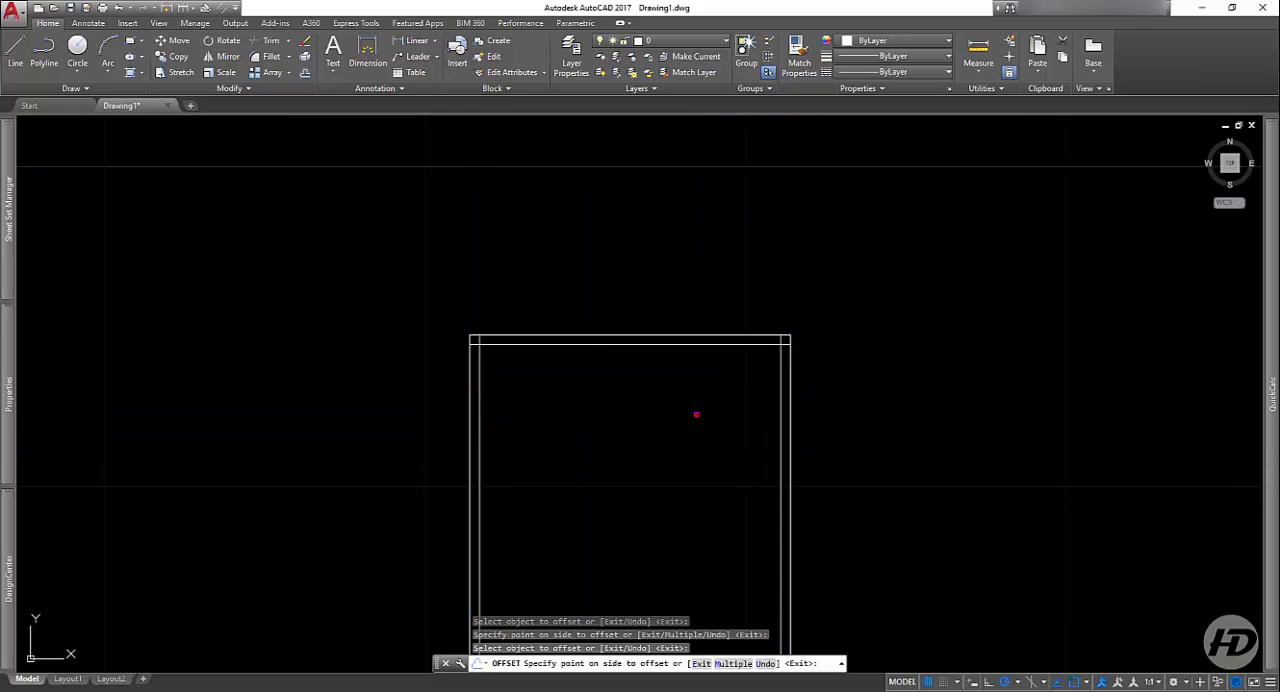
scroll(645, 345, down, 3)
click(636, 520)
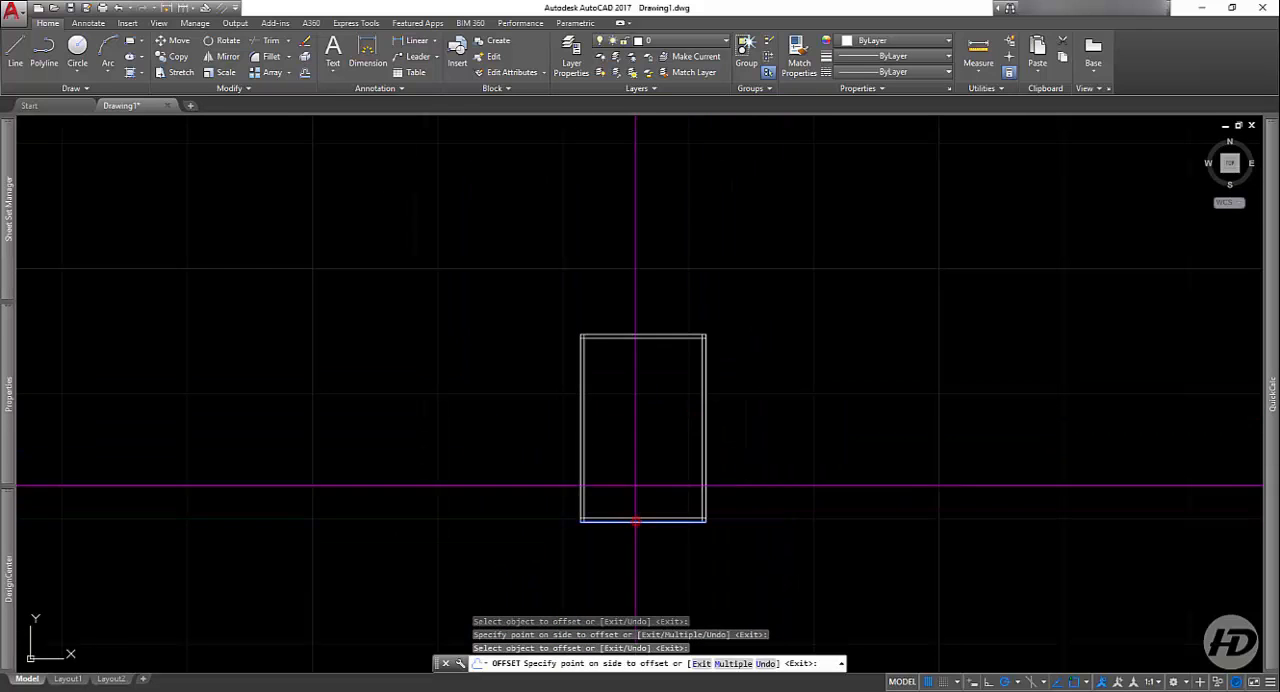
click(630, 458)
scroll(600, 475, up, 4)
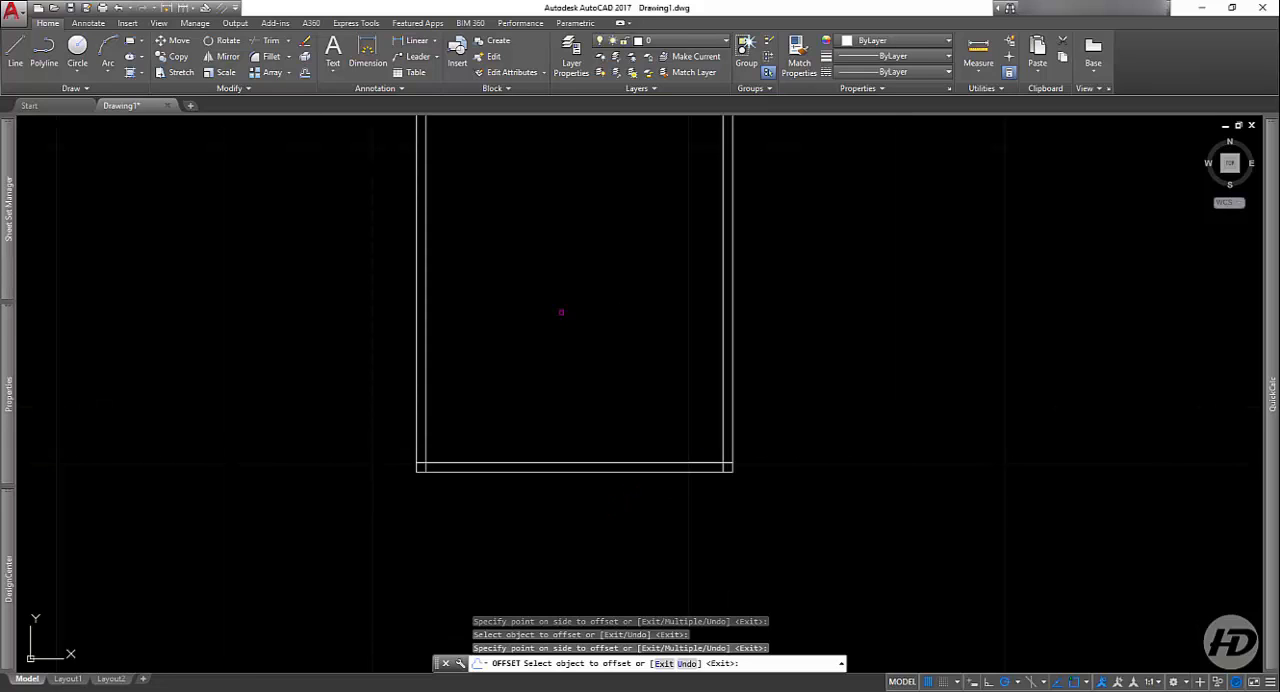
scroll(583, 428, down, 2)
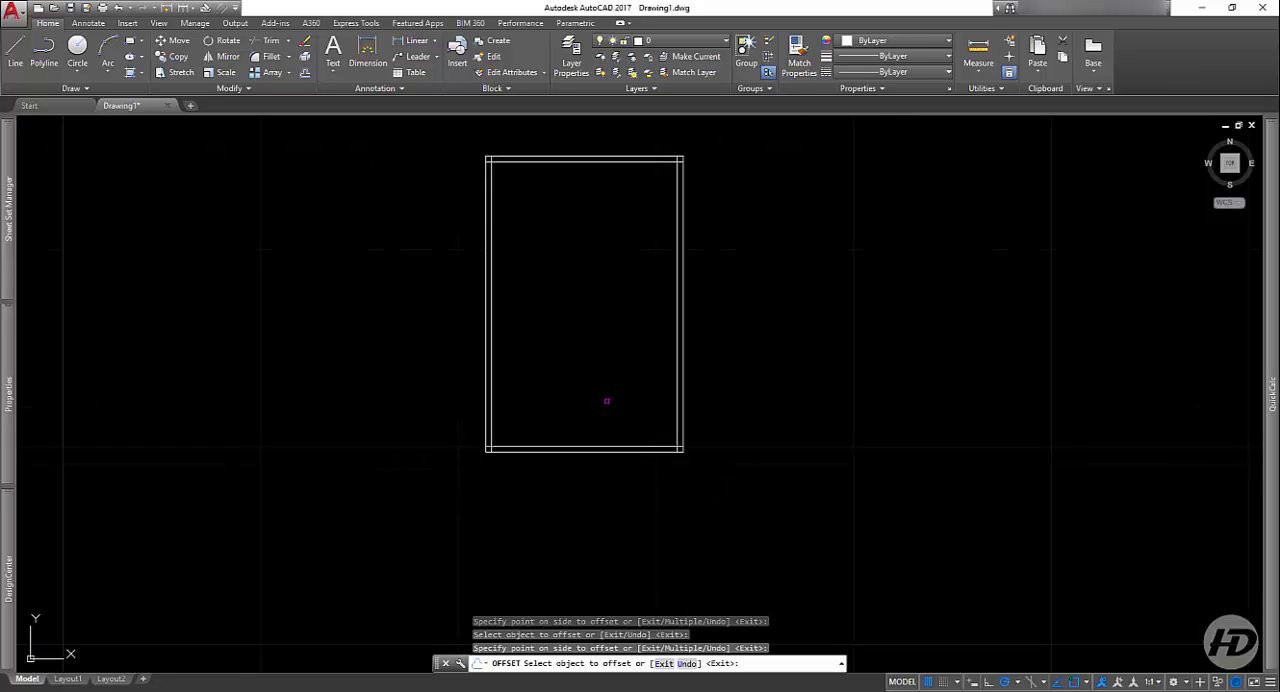
key(Return)
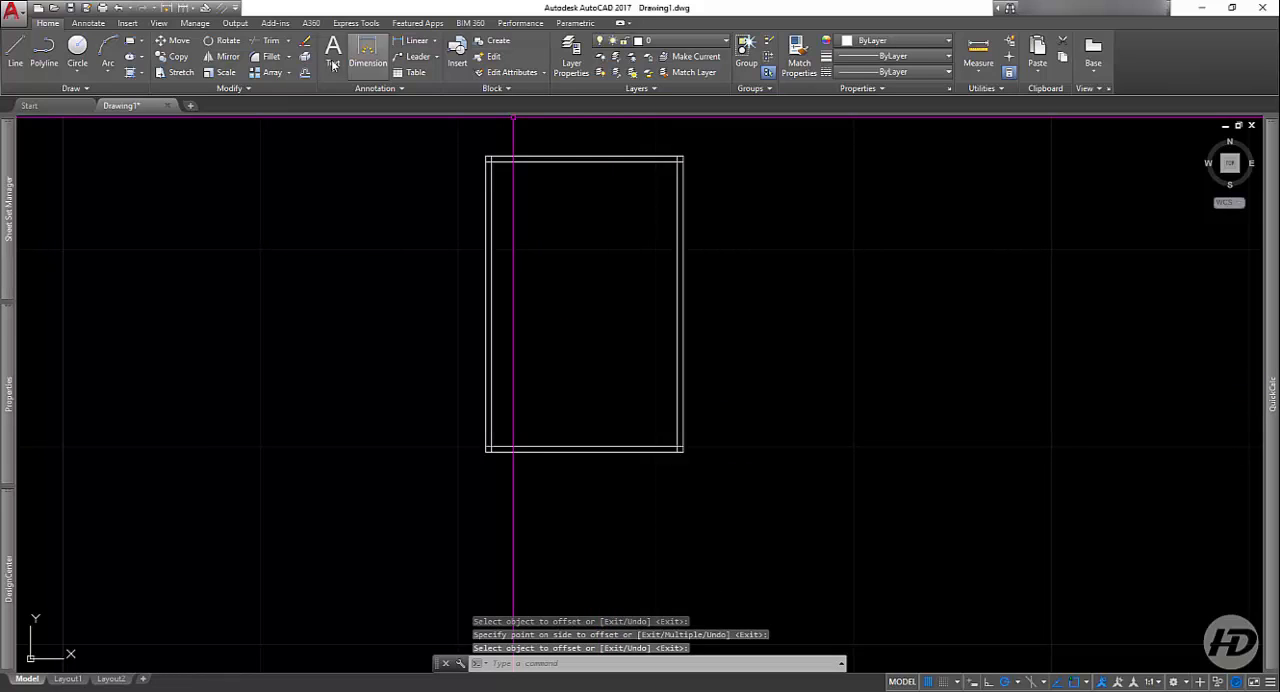
Step: Trim the left inner vertical line's lower end, using the two bottom horizontal lines as cutting edges
click(269, 44)
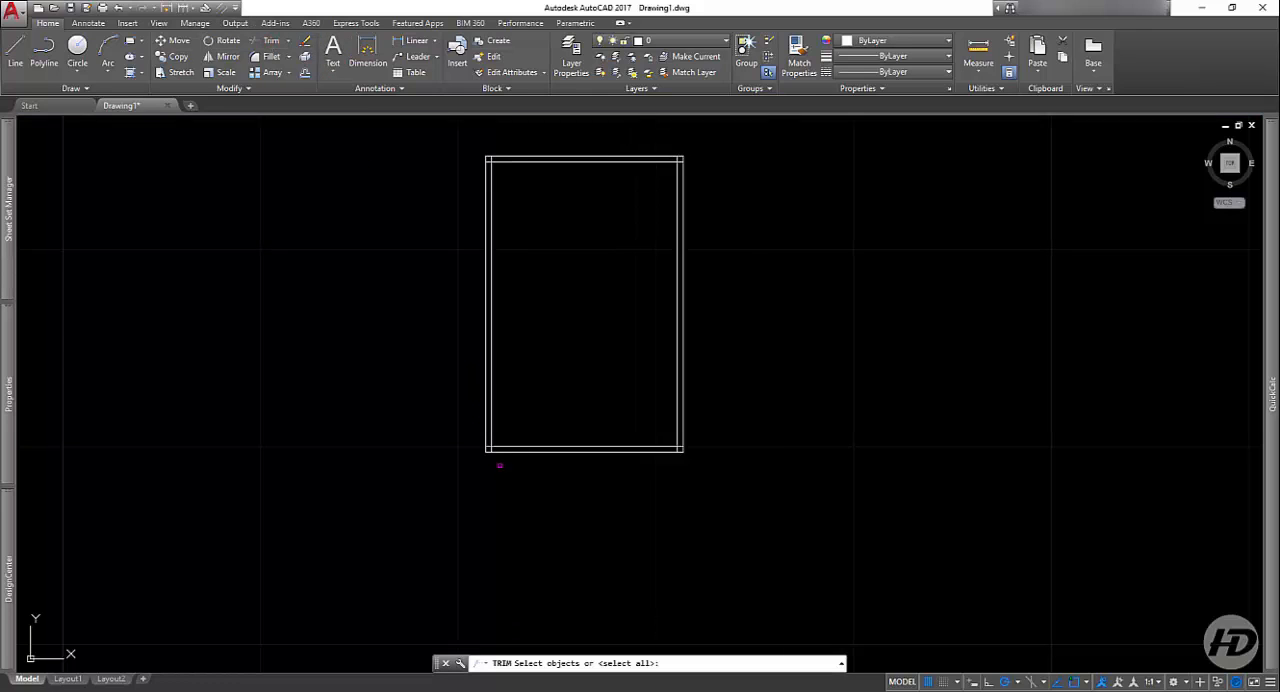
scroll(510, 460, up, 5)
click(506, 389)
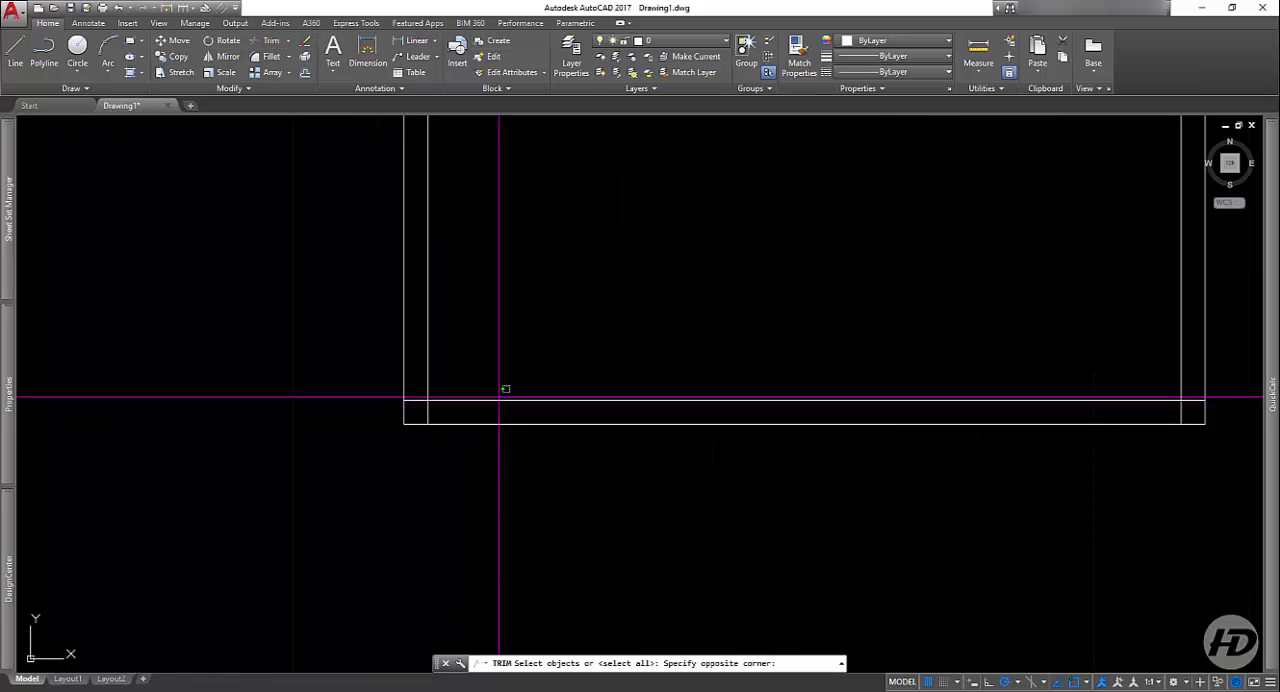
click(489, 399)
click(485, 399)
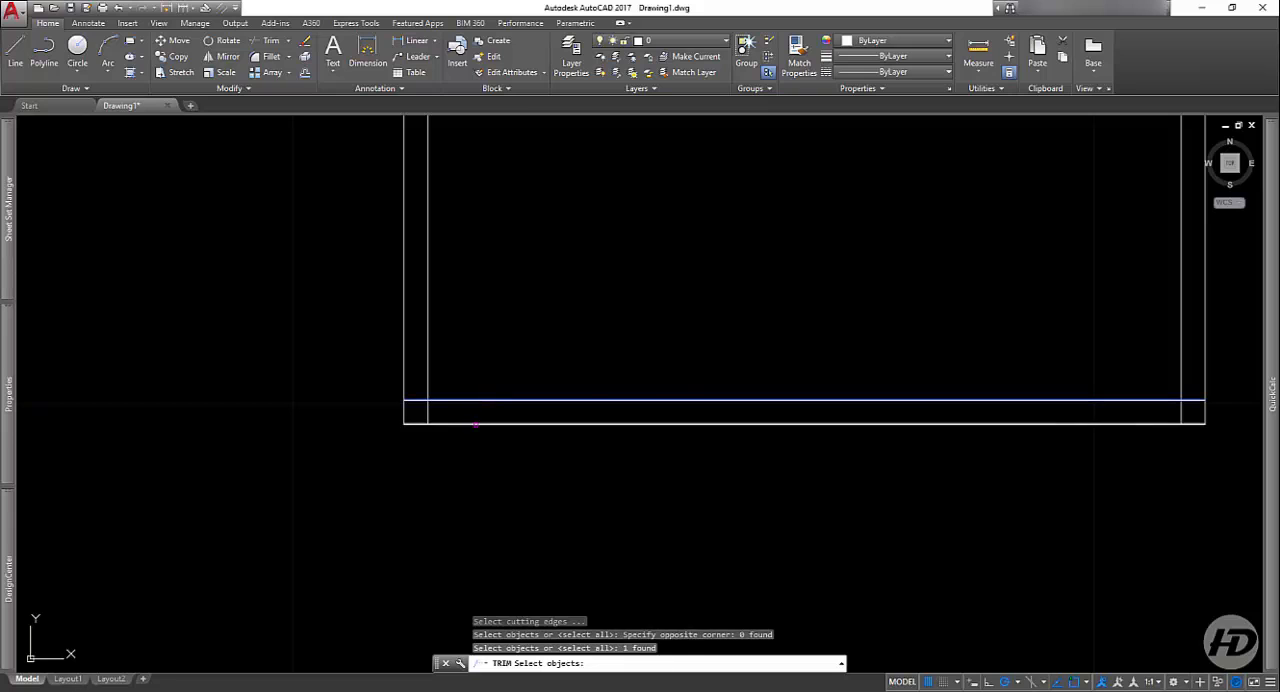
click(476, 423)
key(Return)
click(463, 417)
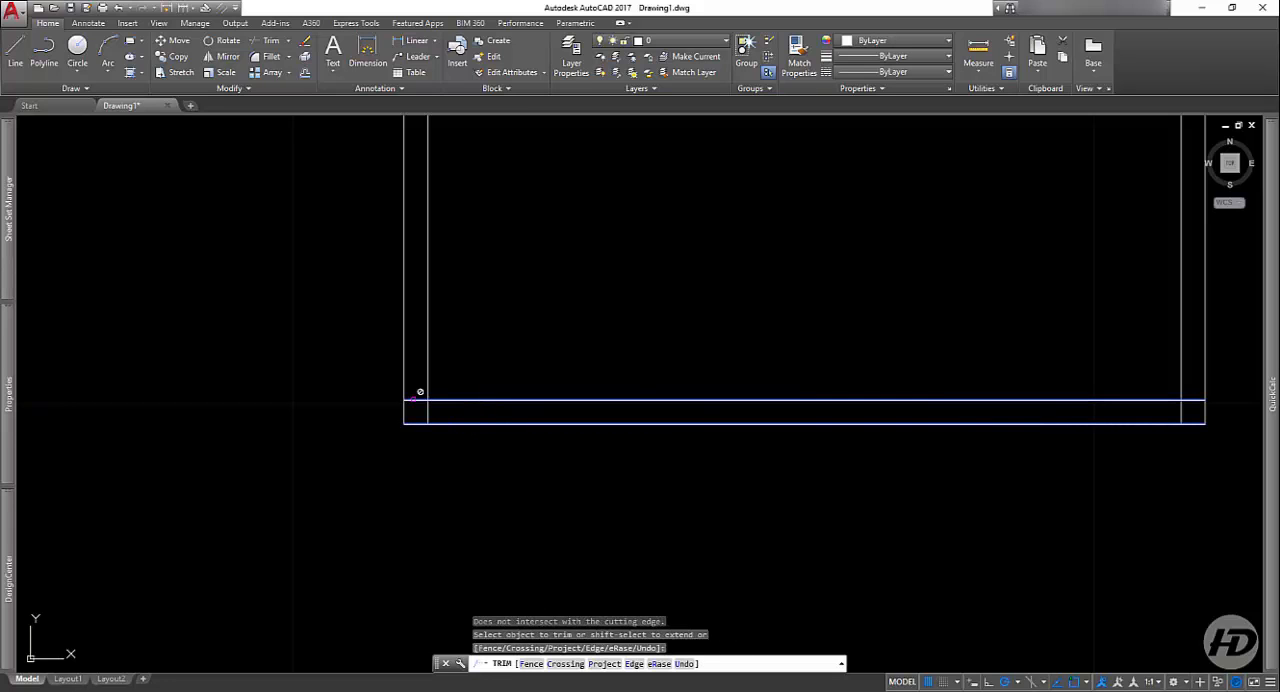
Step: Trim the right inner vertical line's lower end between the same cutting edges and finish the Trim command
mouse_move(1264, 523)
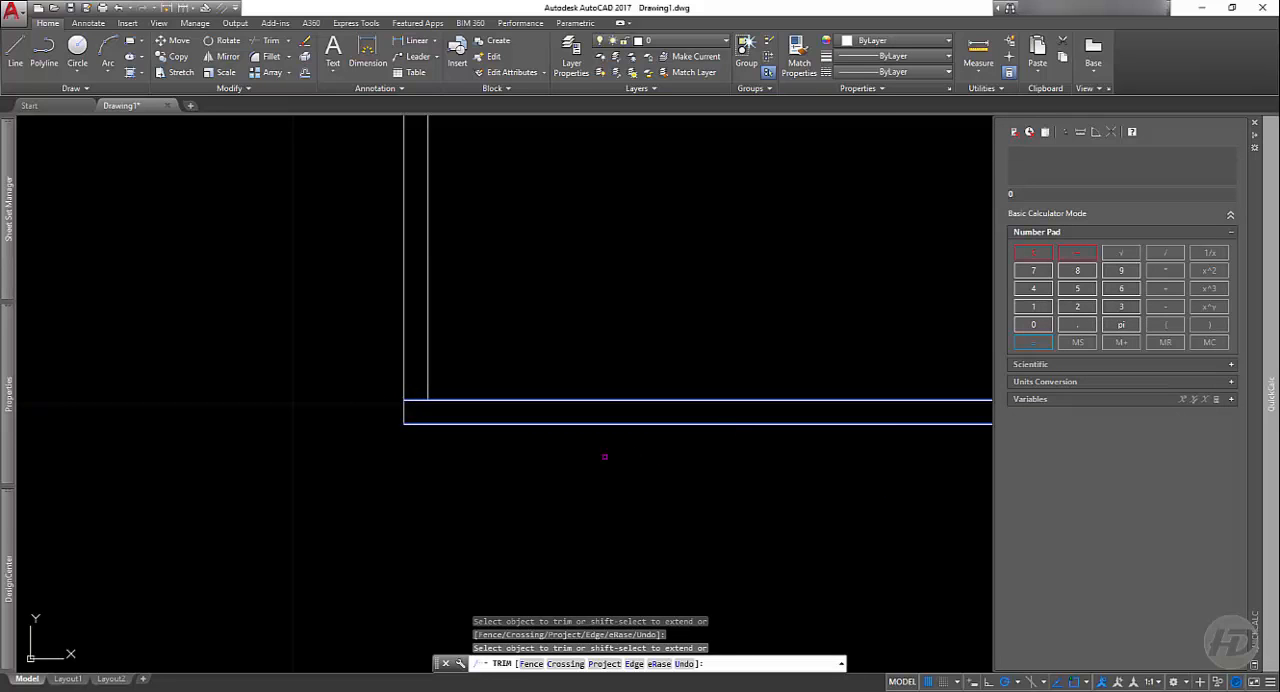
scroll(420, 455, down, 2)
click(894, 420)
scroll(870, 426, up, 2)
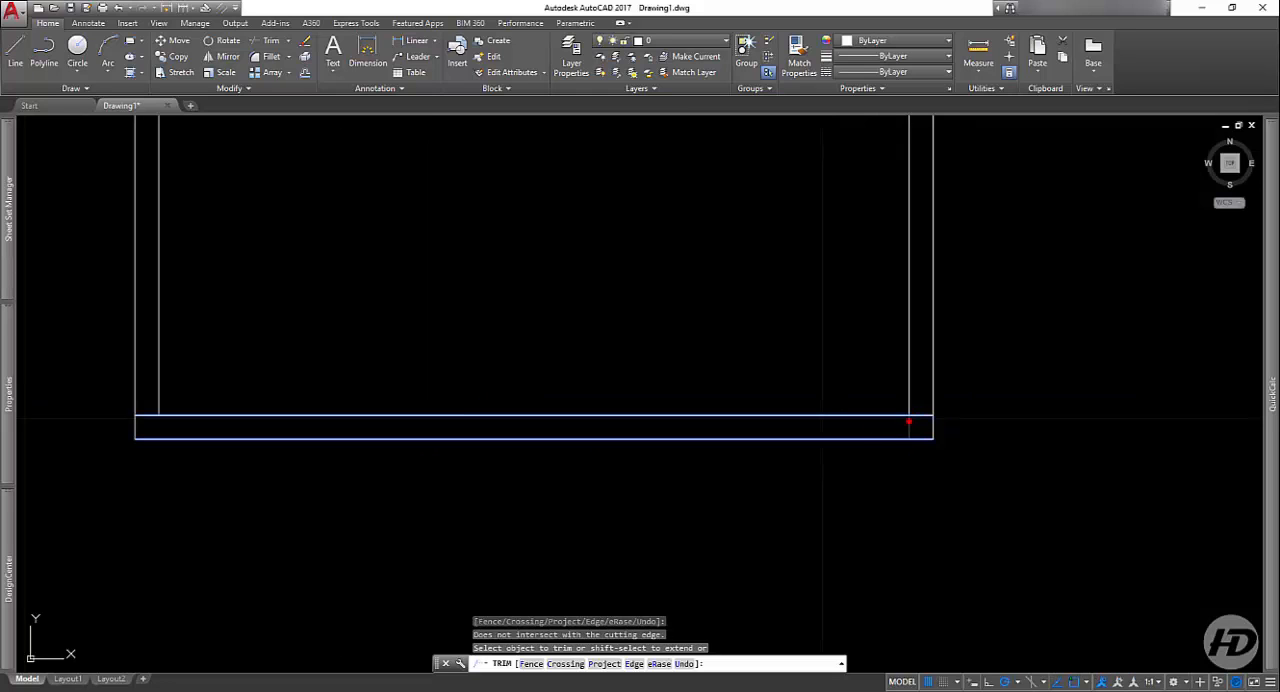
scroll(788, 548, down, 2)
key(Return)
key(Return)
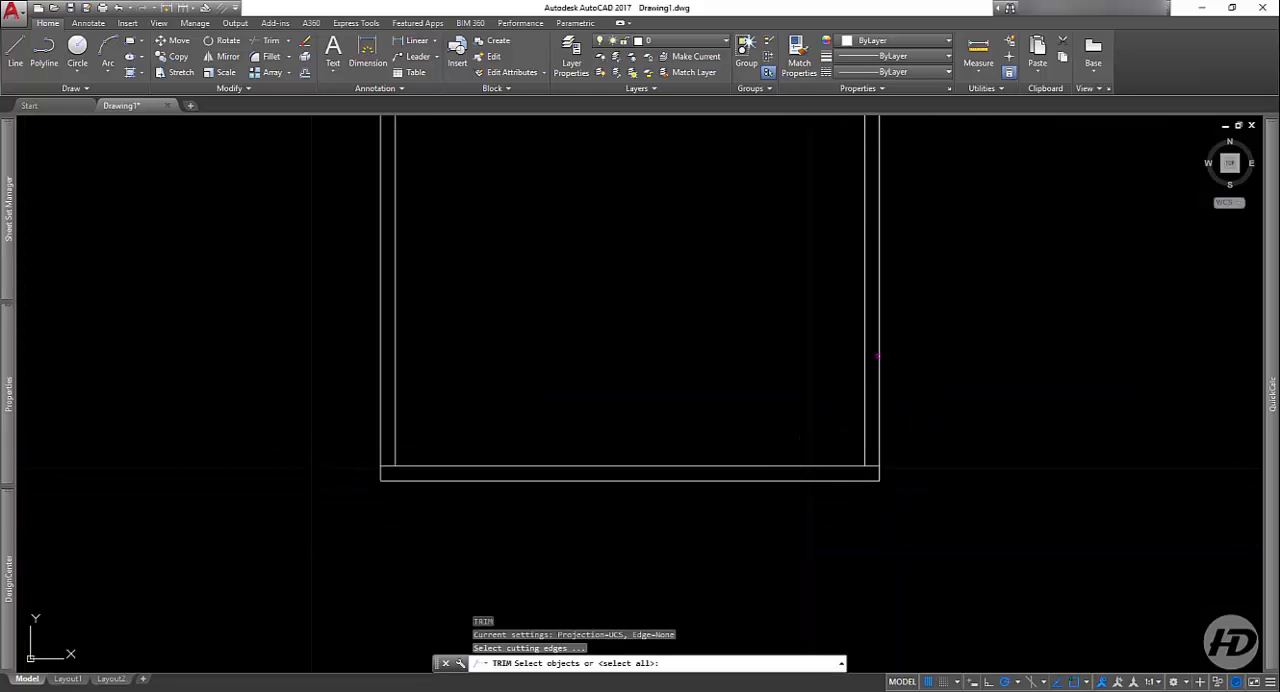
Step: Restart Trim with all four vertical lines as cutting edges and trim the inner bottom line's right overhang
click(877, 355)
click(862, 377)
click(857, 376)
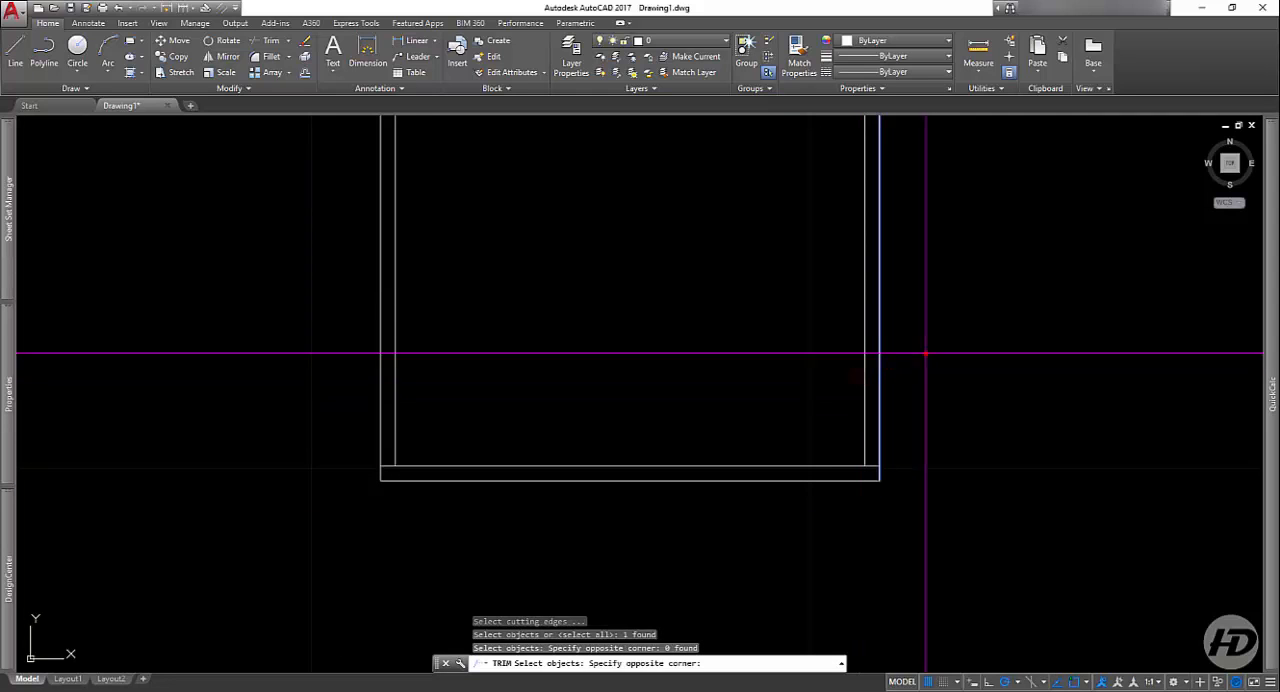
click(921, 353)
click(363, 393)
key(Return)
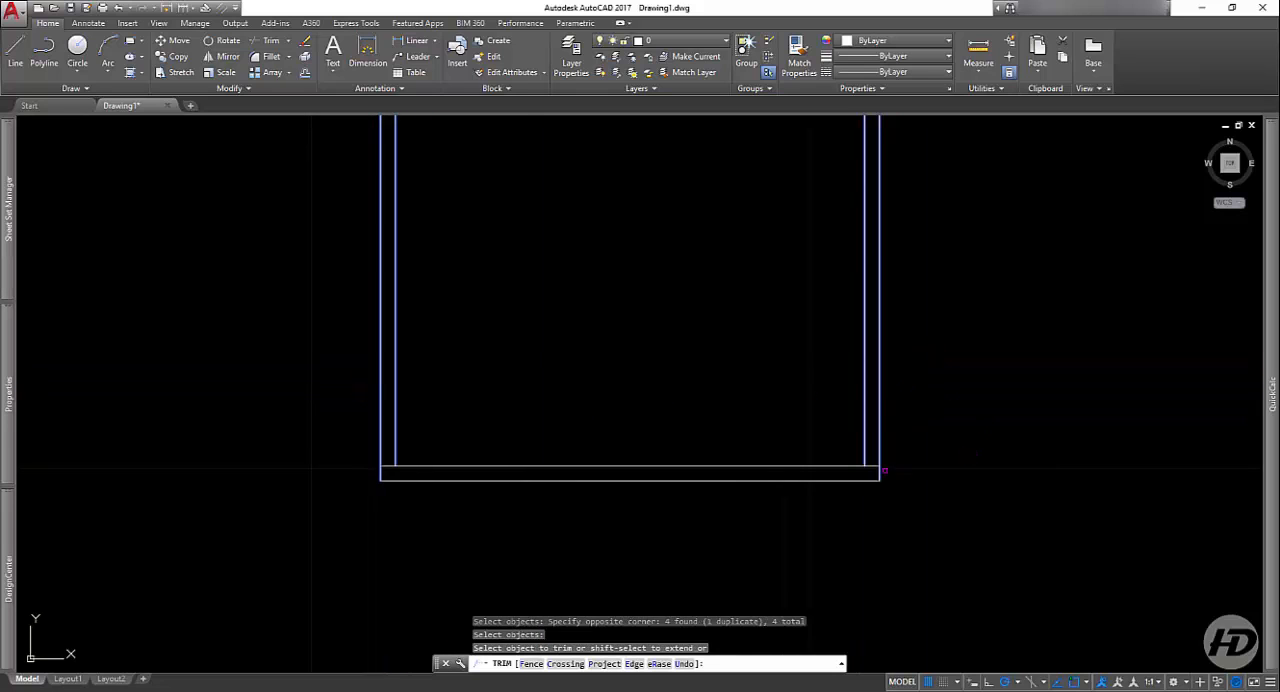
click(880, 469)
scroll(882, 471, up, 4)
click(863, 463)
click(850, 439)
Step: Trim the left overhangs of the inner bottom line and the inner top line
scroll(918, 515, down, 8)
scroll(740, 515, up, 8)
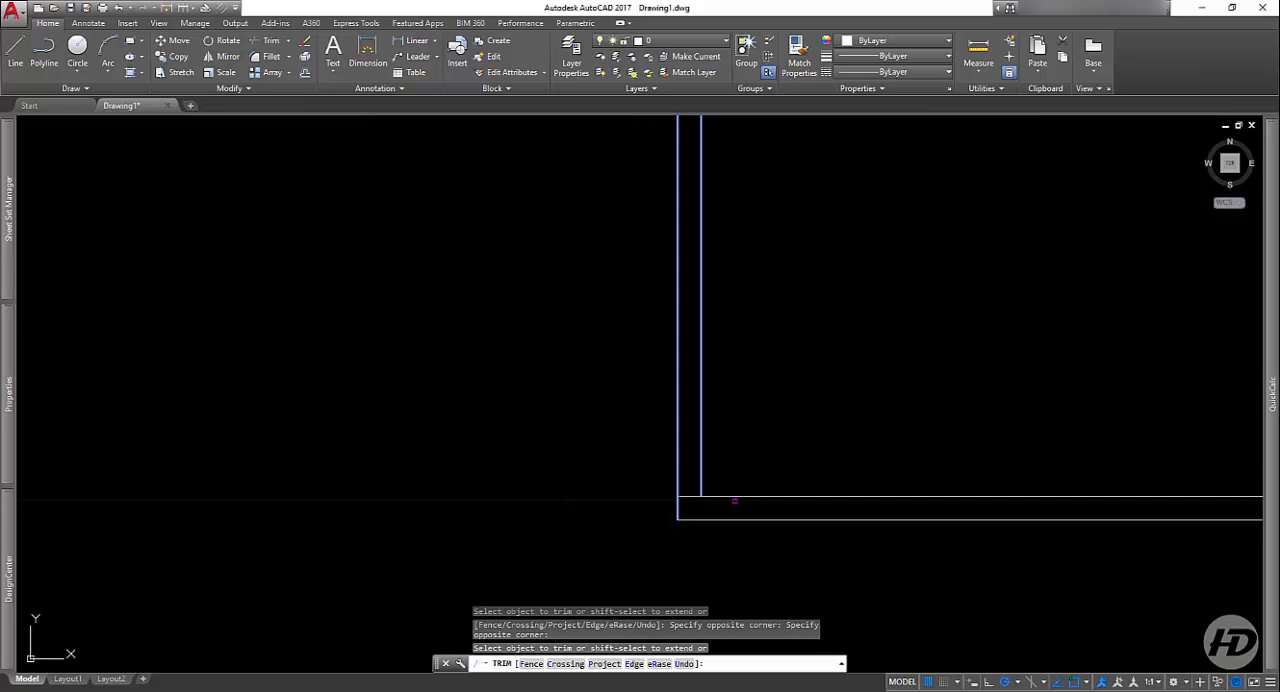
click(677, 500)
click(664, 497)
scroll(667, 522, down, 8)
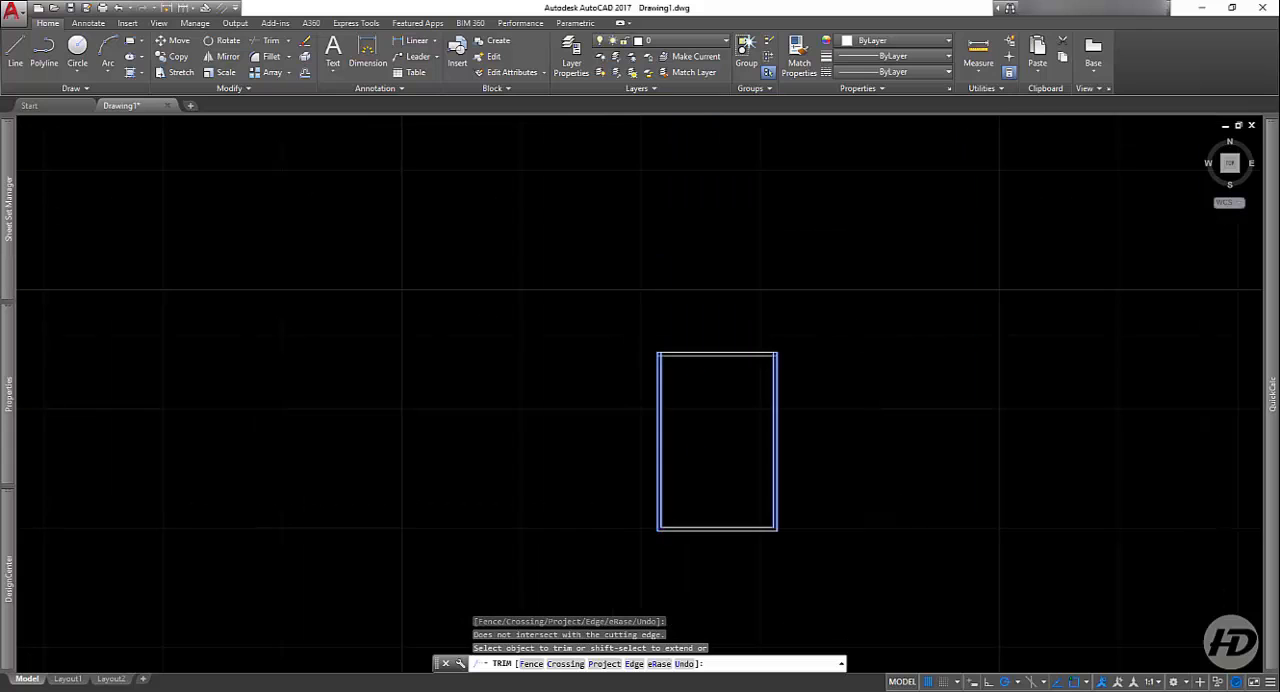
scroll(649, 351, up, 9)
click(754, 379)
click(729, 414)
scroll(636, 405, down, 7)
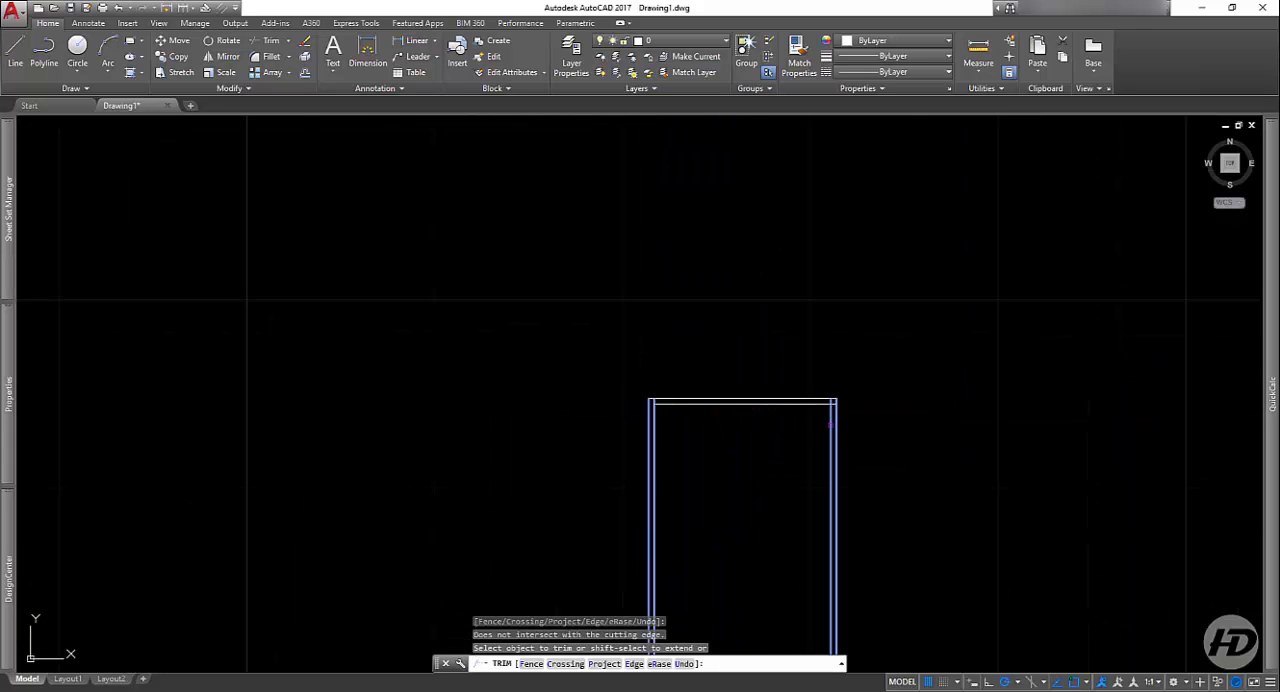
Step: Trim the inner top line's right overhang beyond the right inner vertical line and finish the Trim command
scroll(850, 402, up, 8)
click(705, 419)
click(707, 448)
key(space)
key(space)
key(space)
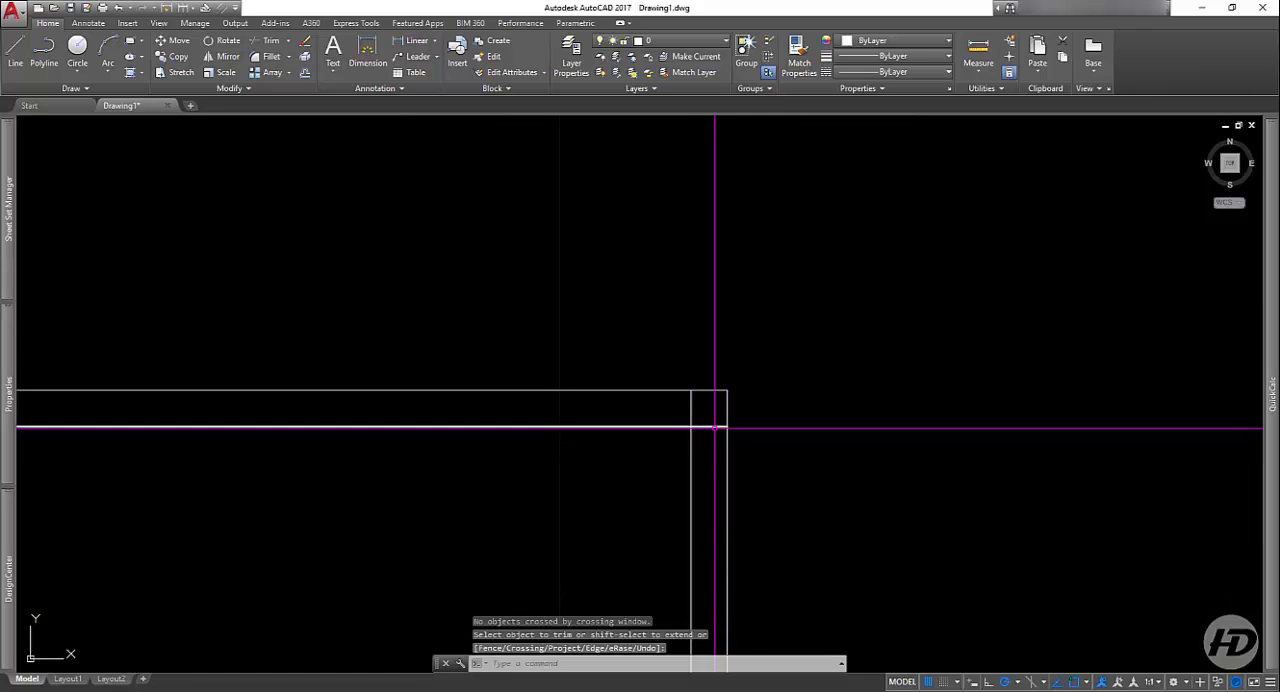
click(714, 429)
click(709, 414)
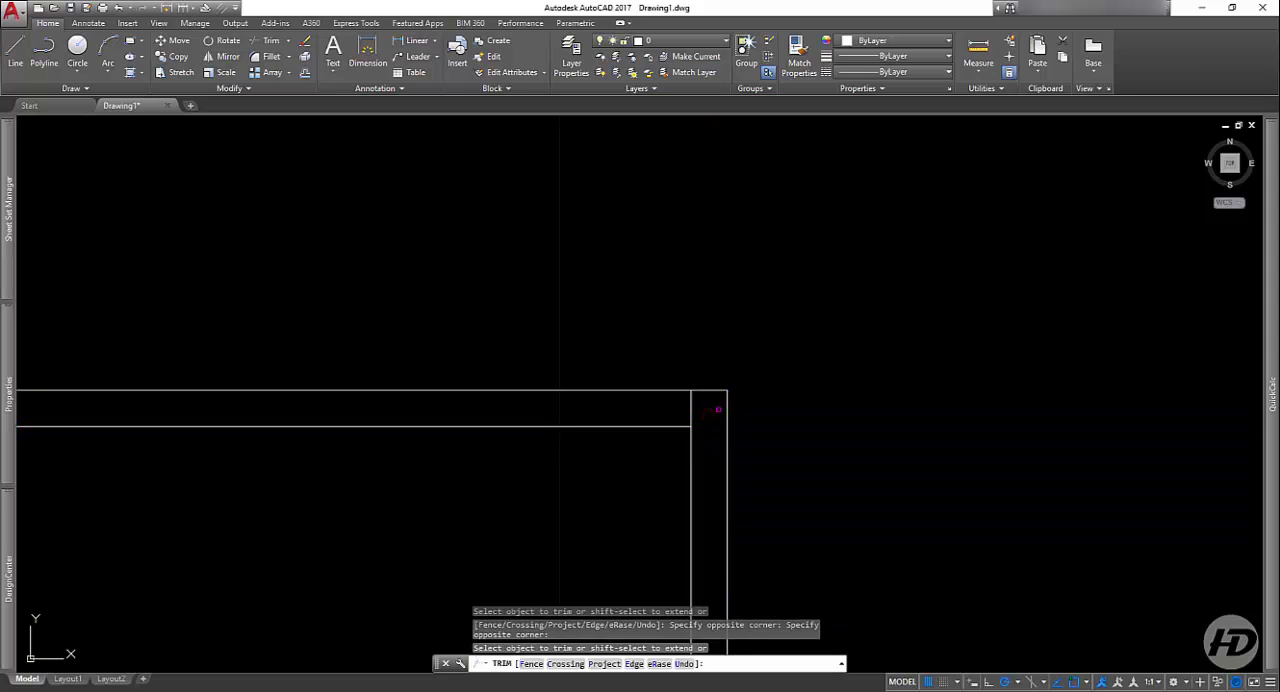
click(726, 408)
key(space)
Step: Restart Trim with the two top lines as cutting edges and trim the right inner vertical line's upper overhang
scroll(899, 370, down, 6)
key(space)
click(736, 348)
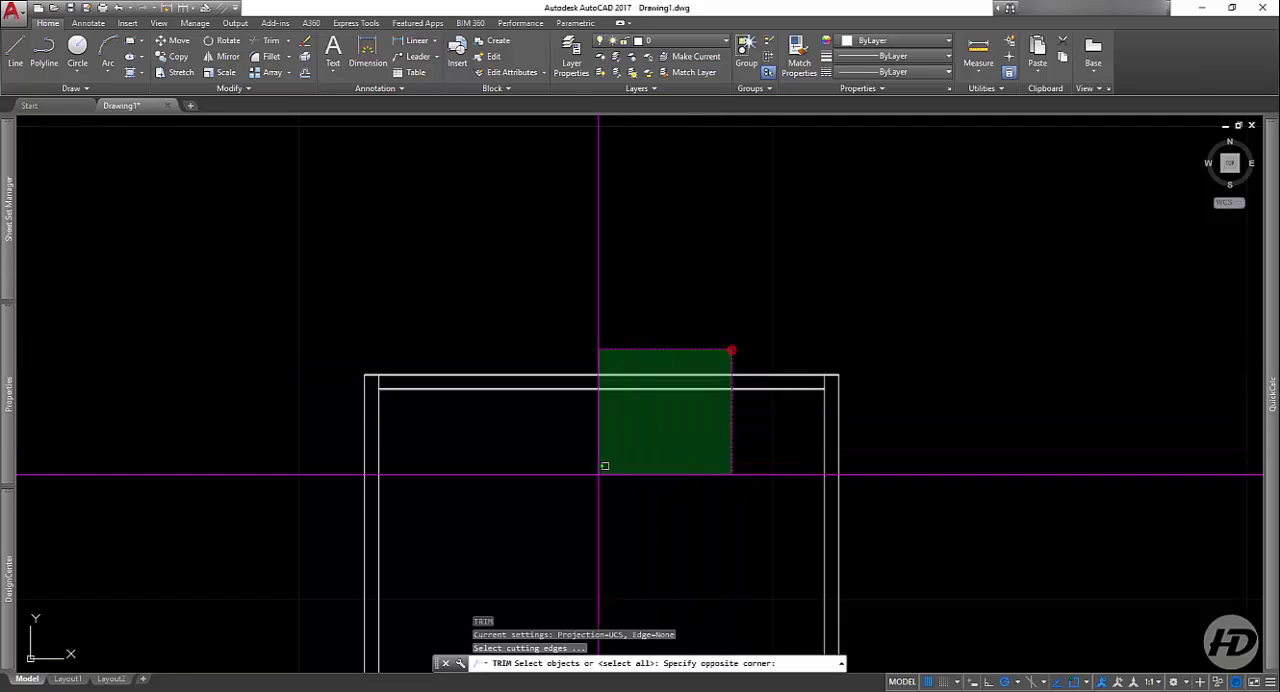
click(602, 468)
key(space)
scroll(751, 420, up, 4)
click(963, 323)
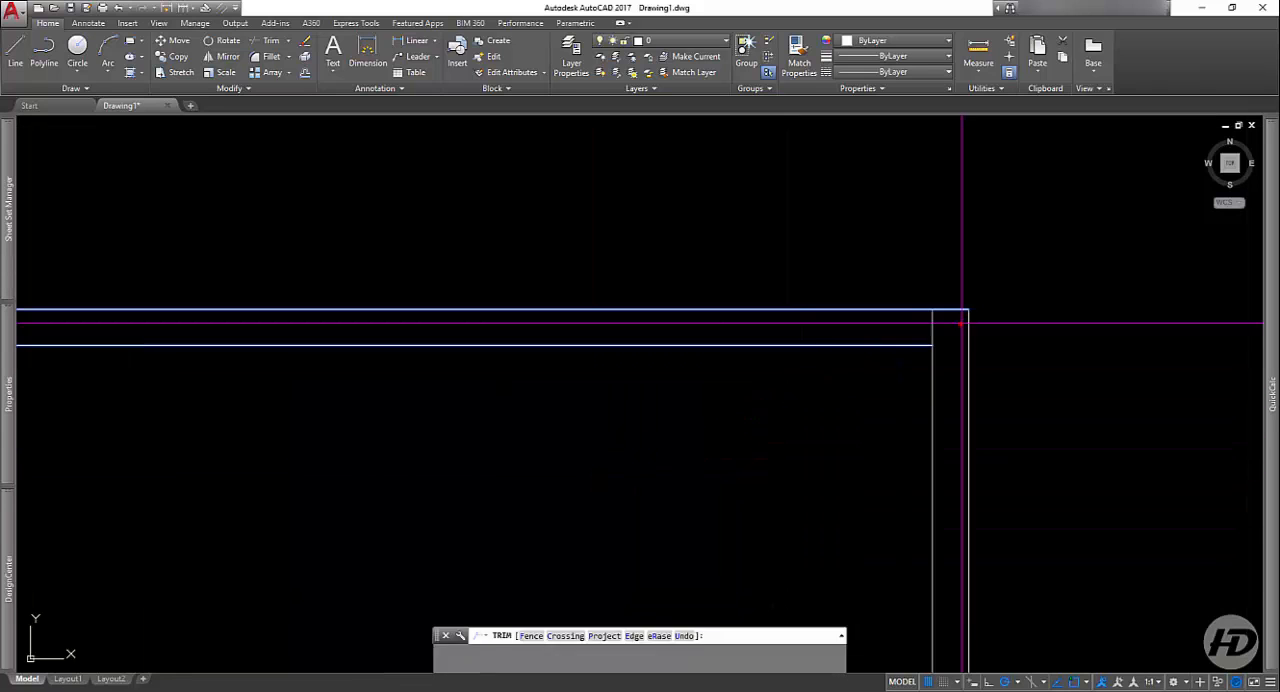
click(868, 328)
click(929, 382)
scroll(928, 384, down, 10)
Step: Trim the left inner vertical line's upper overhang at the frame's upper-left corner and finish the Trim command
scroll(838, 386, up, 5)
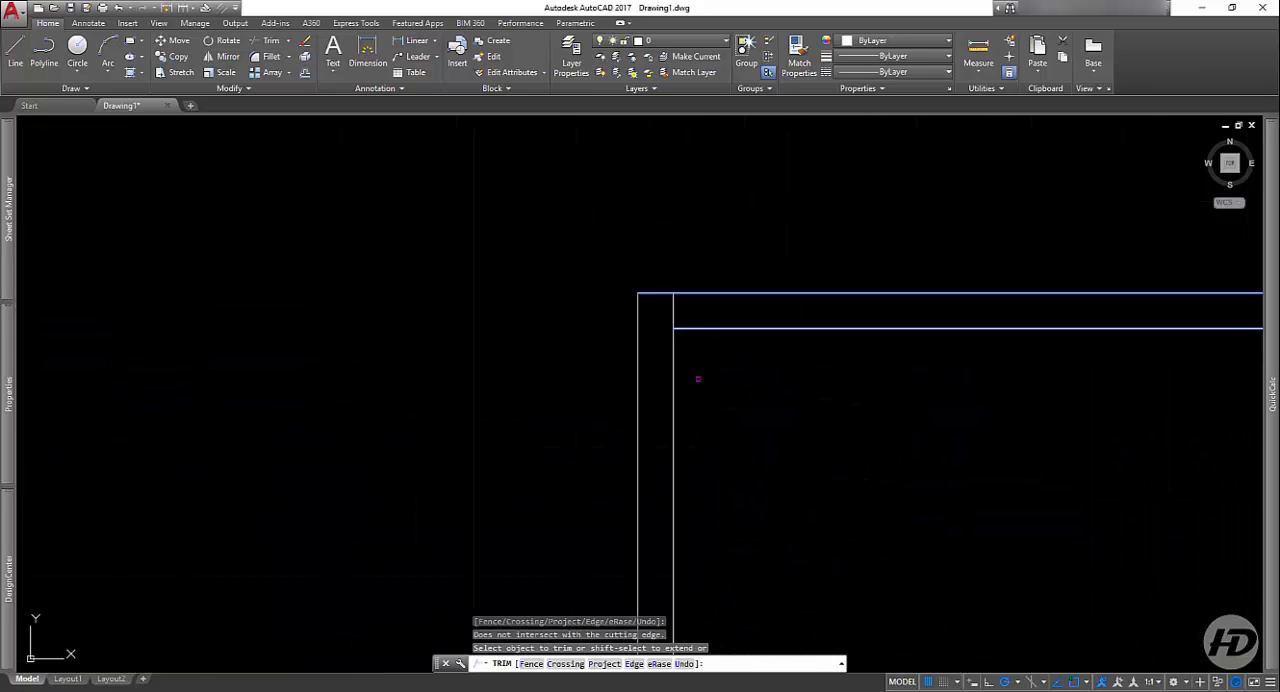
click(691, 304)
click(668, 313)
key(space)
scroll(488, 310, down, 8)
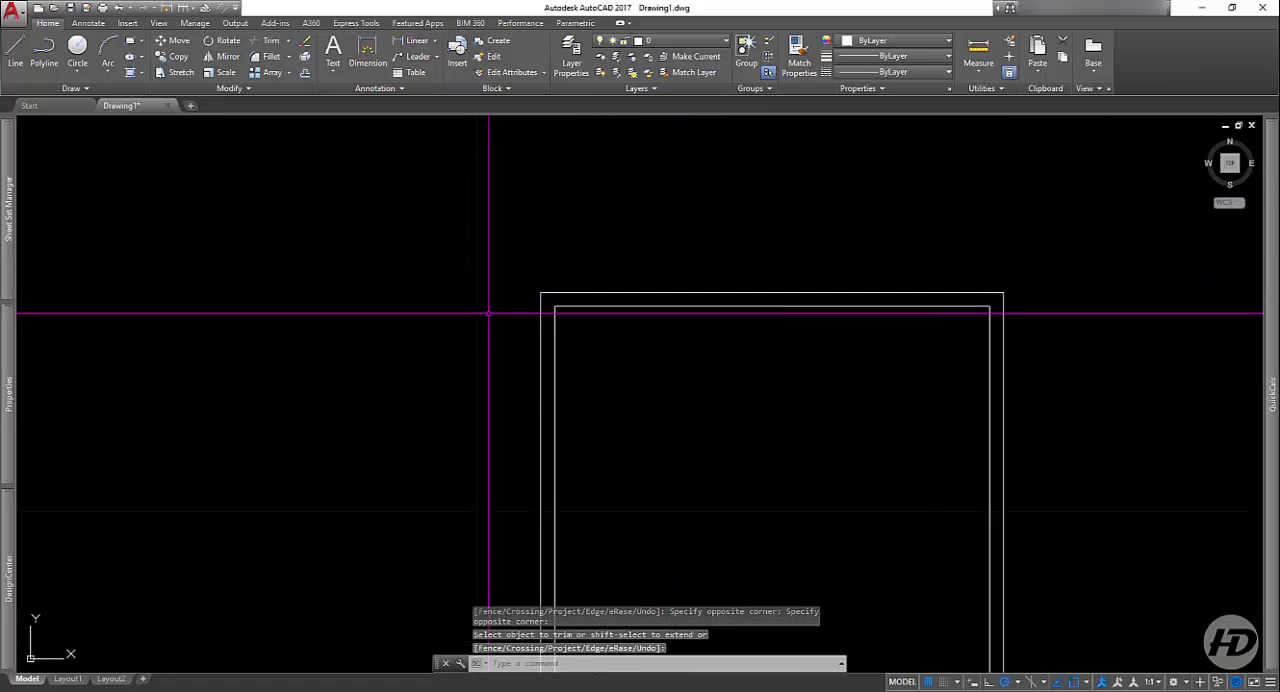
Step: Select the whole double-line rectangle with a crossing window and erase it
scroll(640, 340, down, 2)
scroll(603, 306, up, 4)
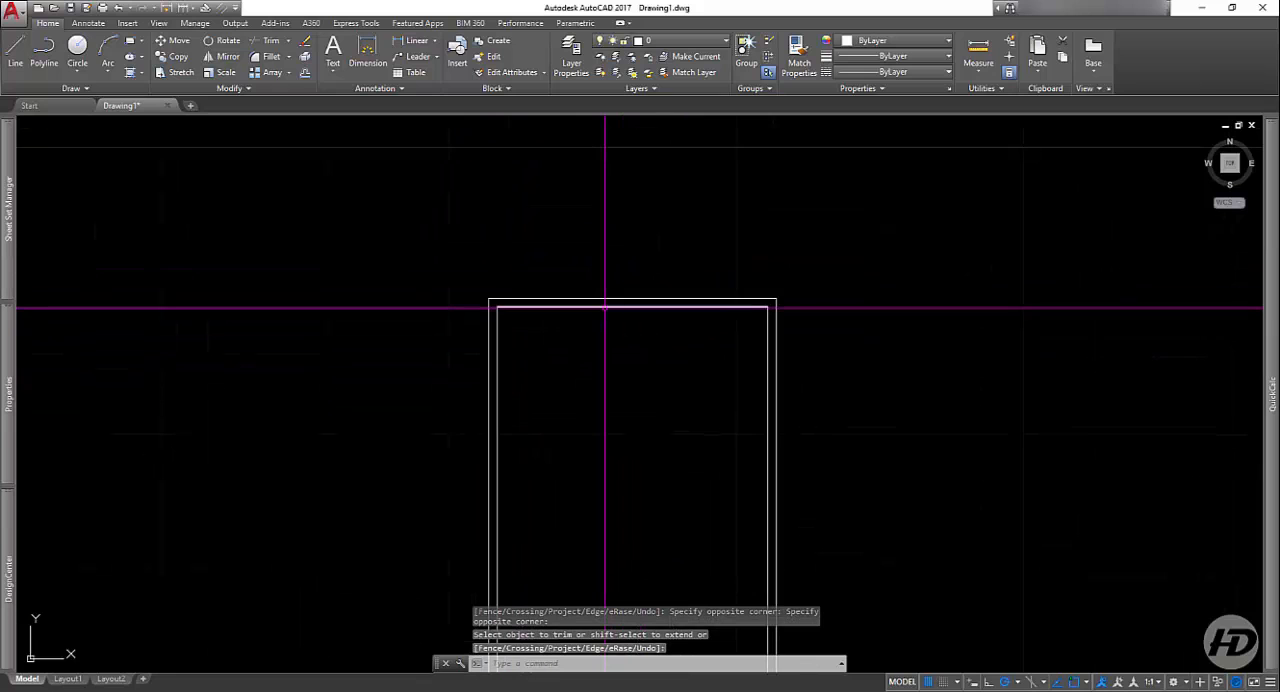
scroll(607, 300, down, 3)
click(737, 260)
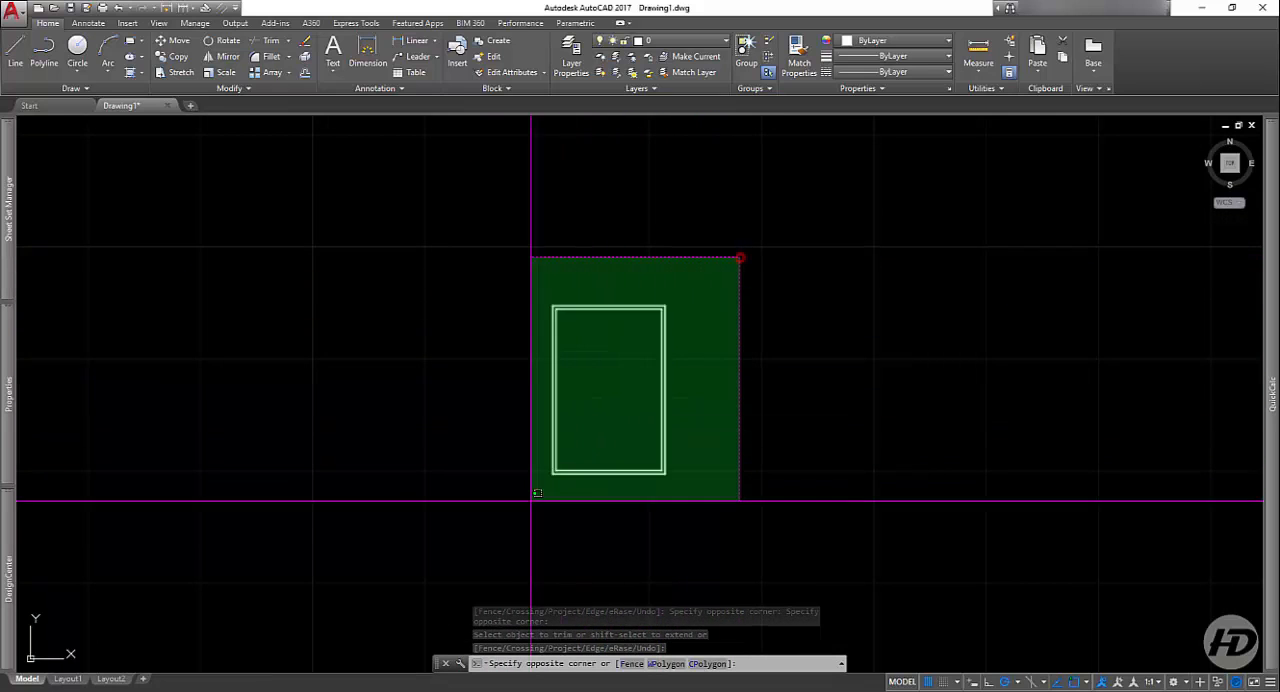
click(486, 546)
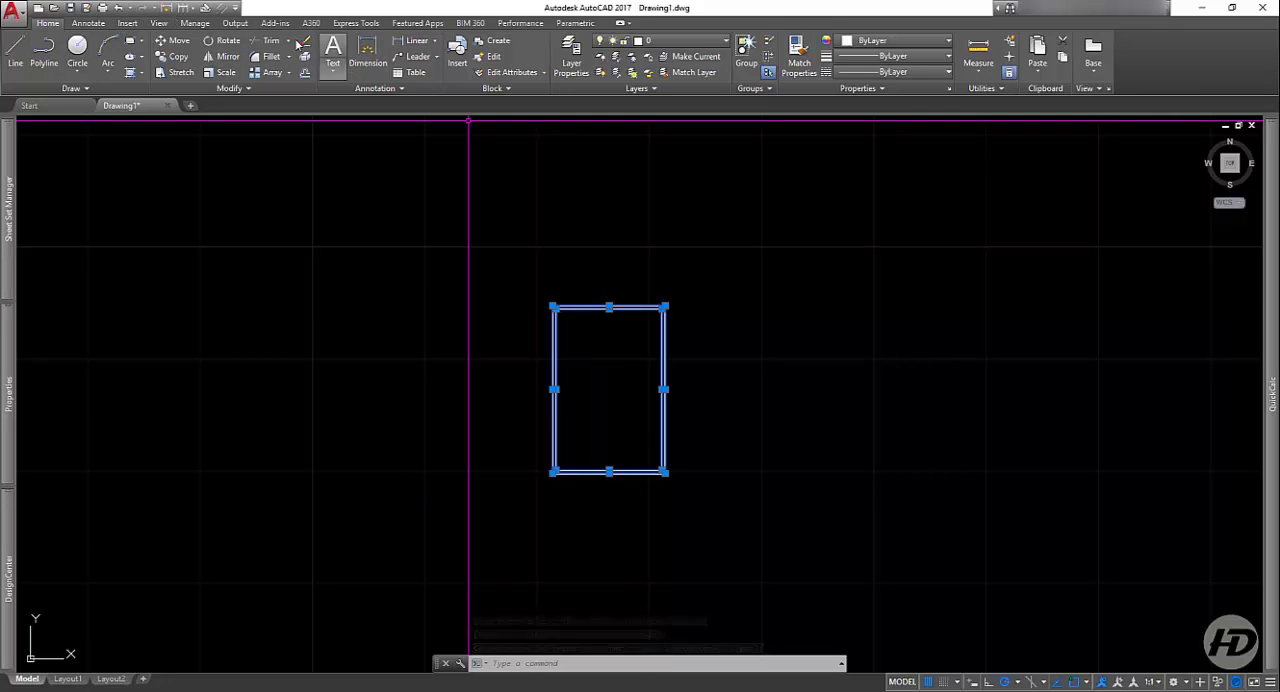
key(Delete)
Step: Draw a single vertical line about 6 units long, going downward, in the middle of the empty drawing area
click(16, 63)
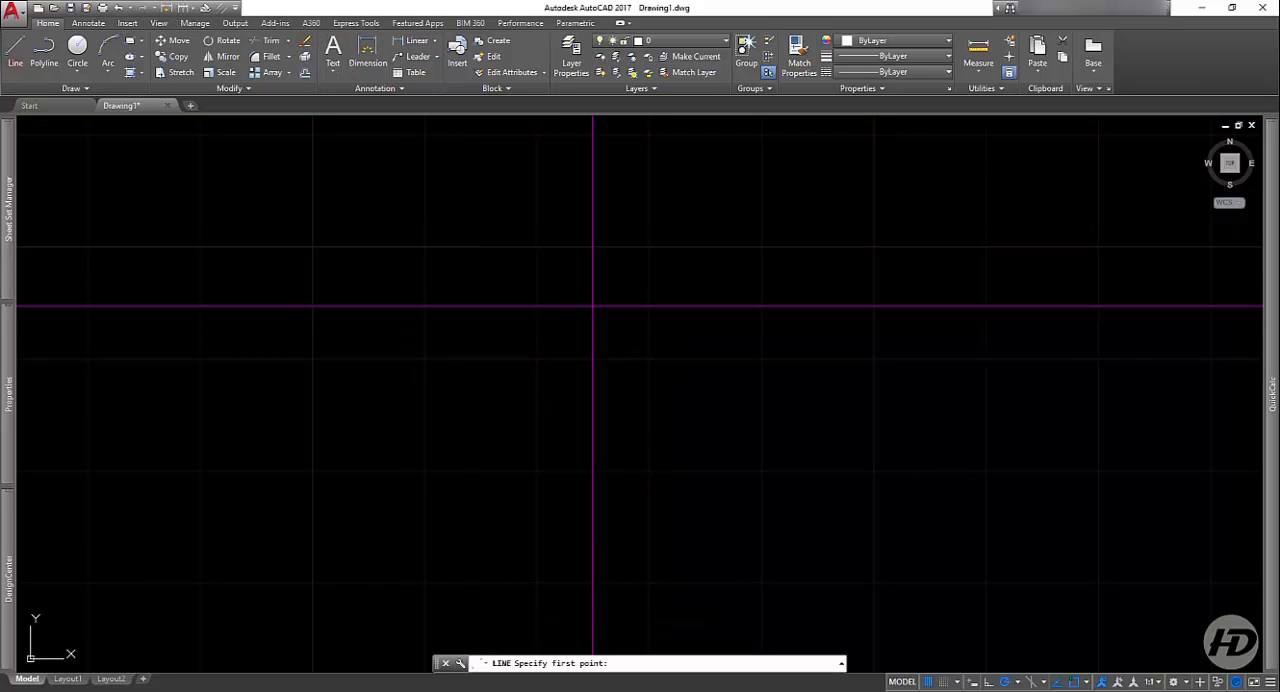
click(594, 305)
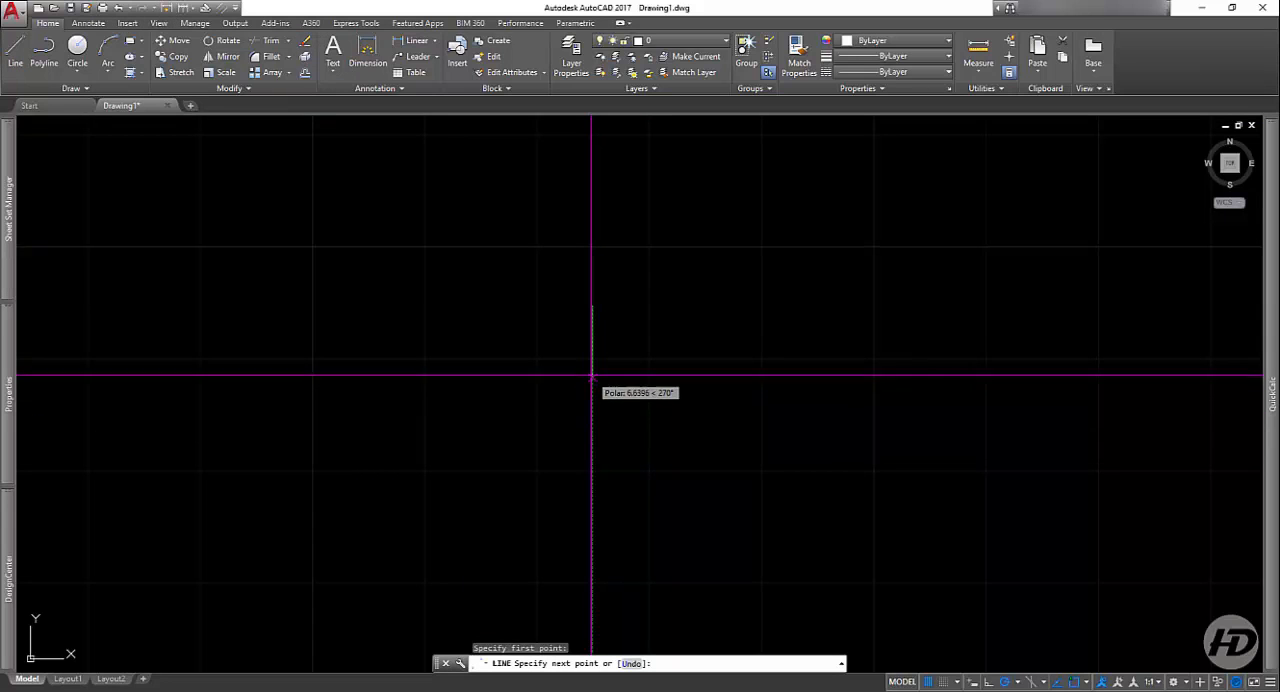
click(590, 368)
key(Return)
scroll(586, 289, up, 5)
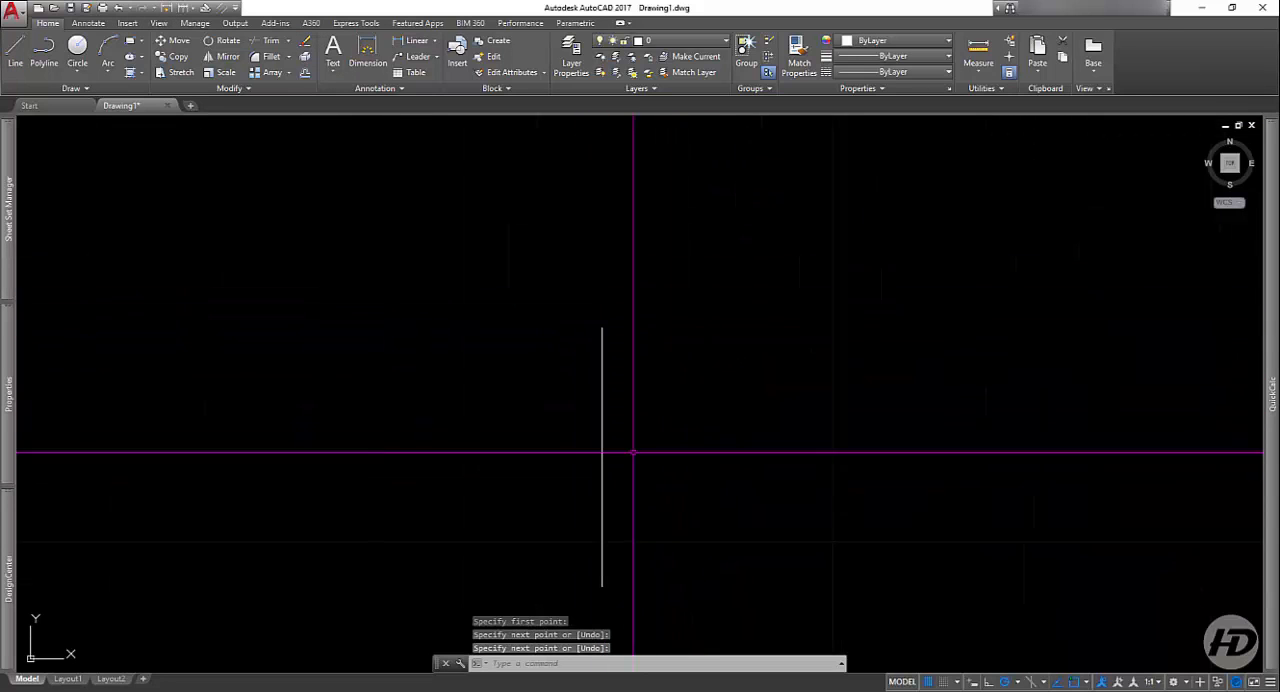
Step: Offset the vertical line to its left by a distance of .5
click(304, 74)
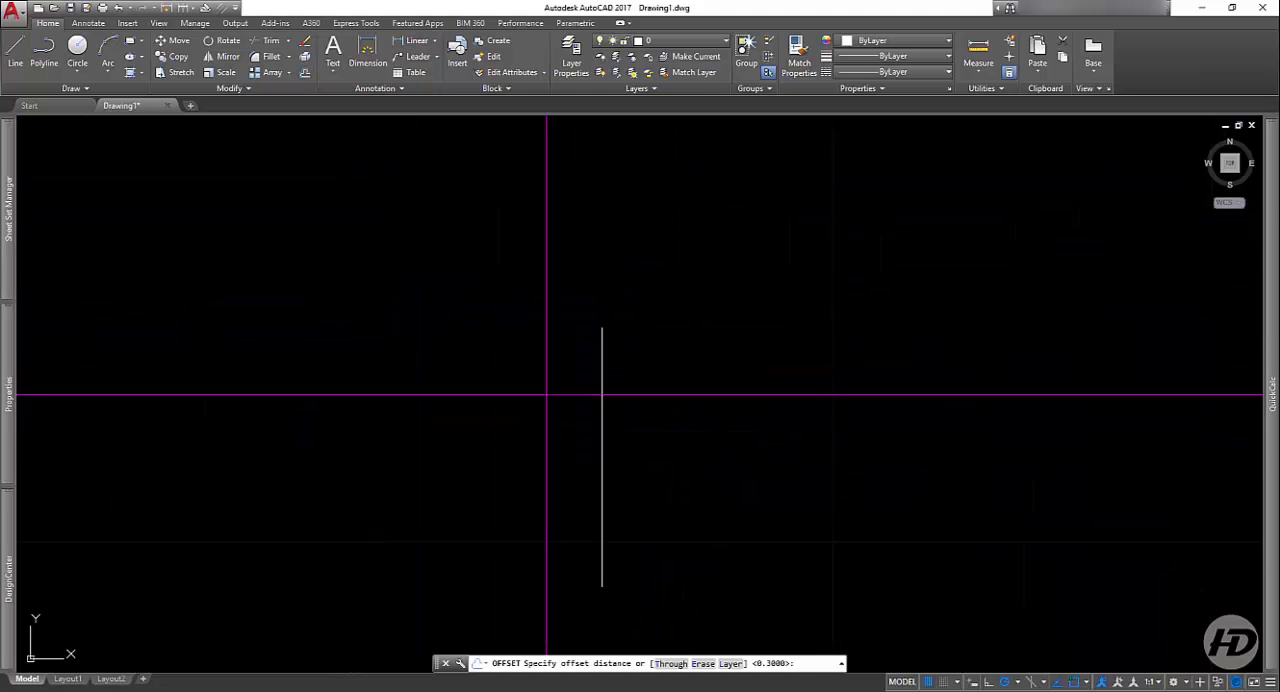
text(.5)
key(Return)
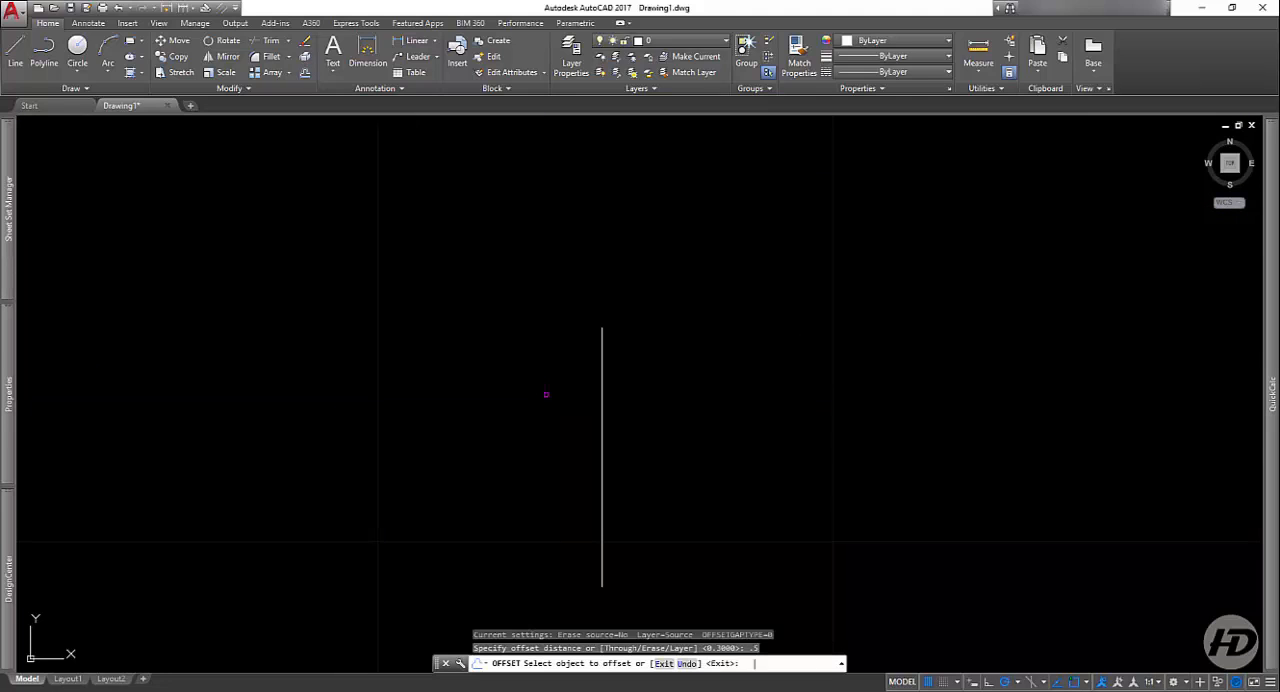
click(599, 456)
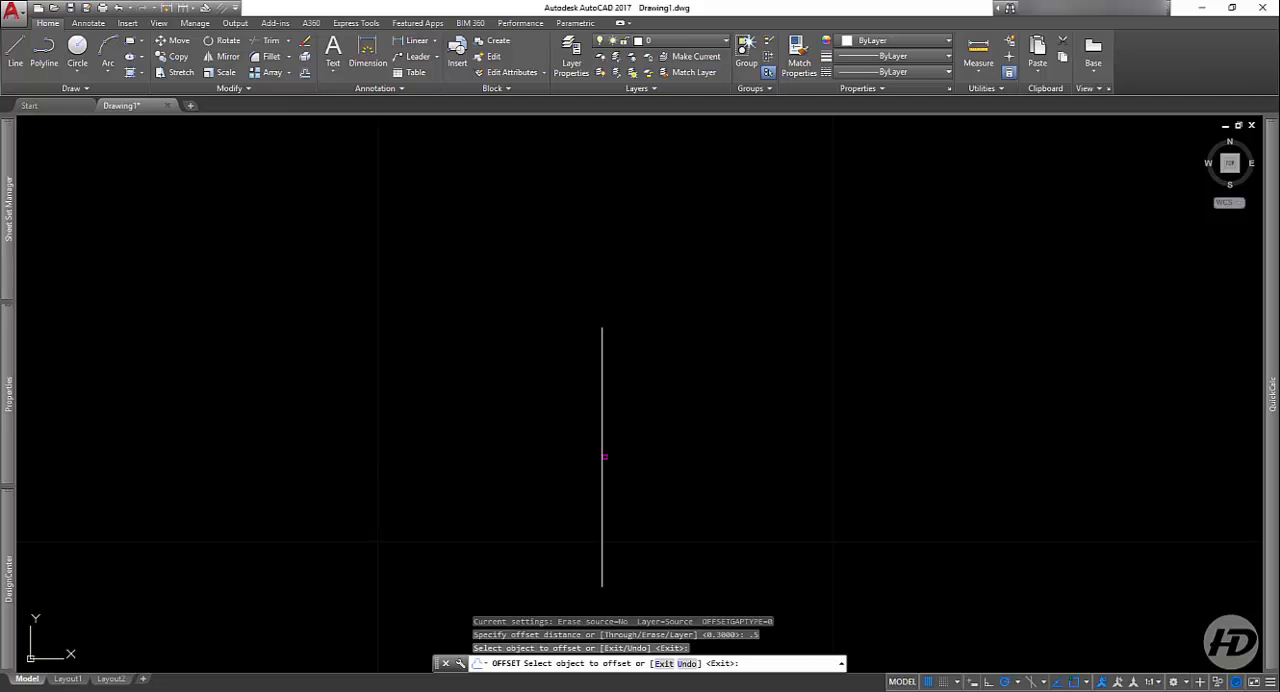
click(602, 456)
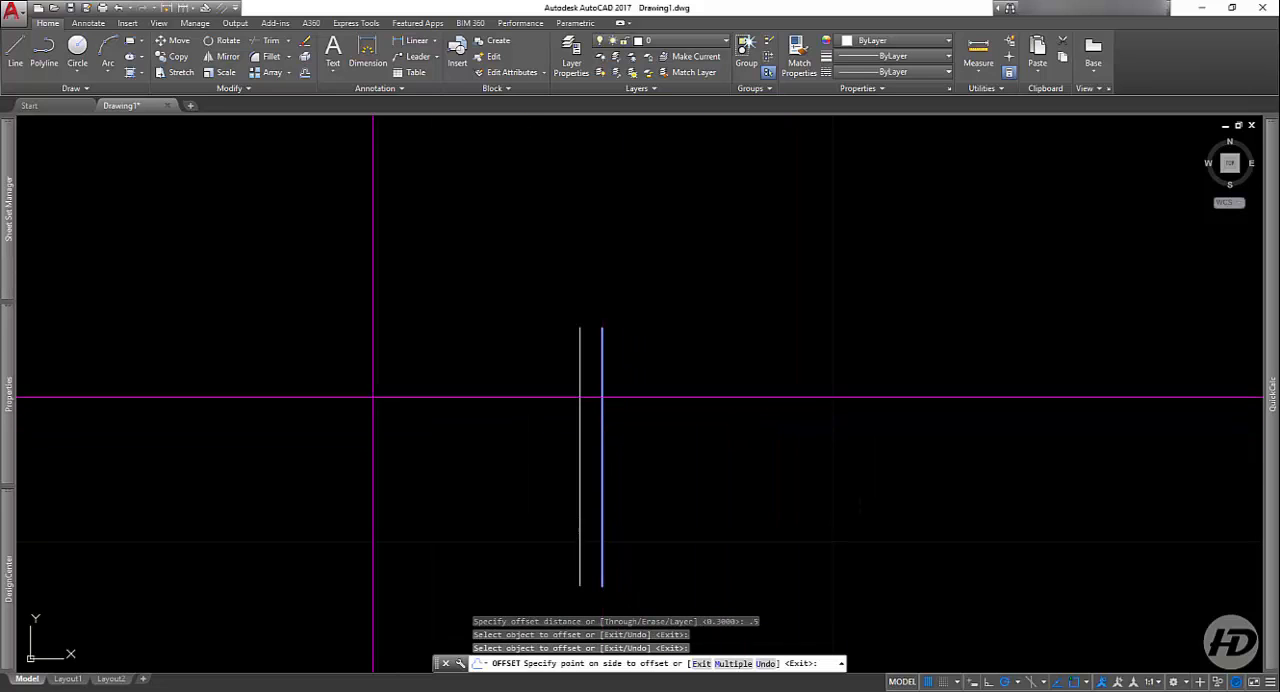
click(480, 363)
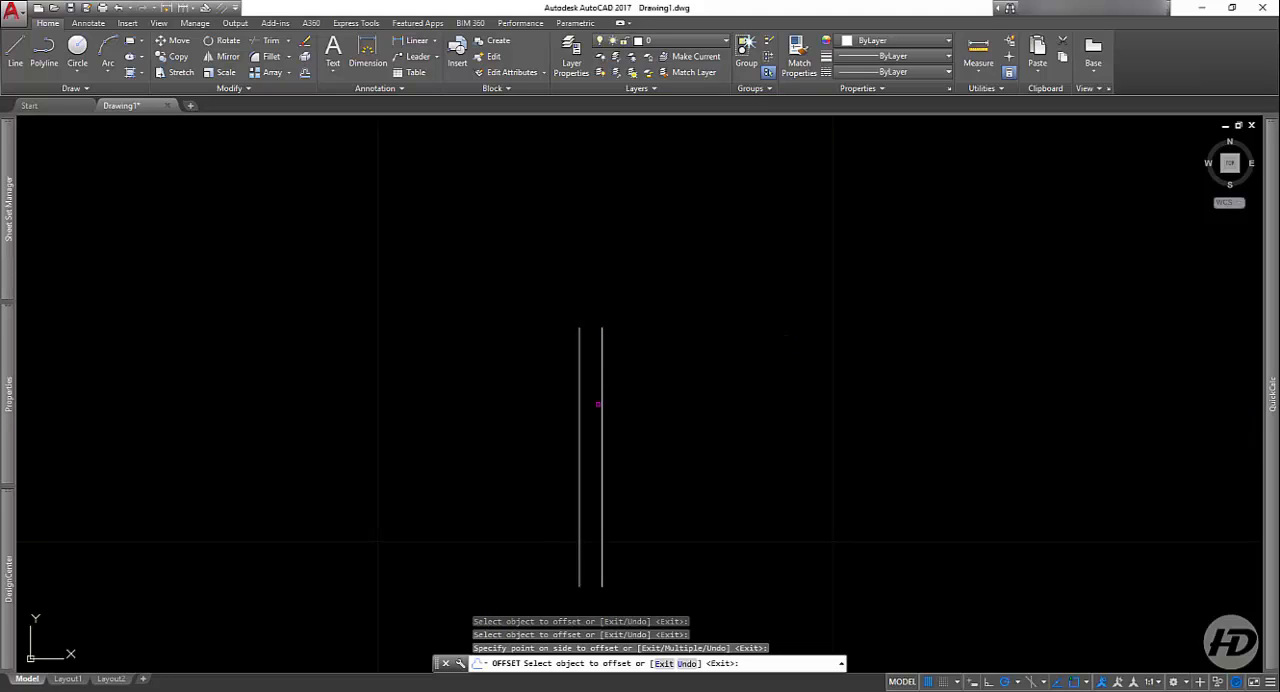
Step: Keep offsetting the newest leftmost line to the left by the same distance, adding five more parallel lines, and finish the Offset command
click(578, 412)
click(467, 448)
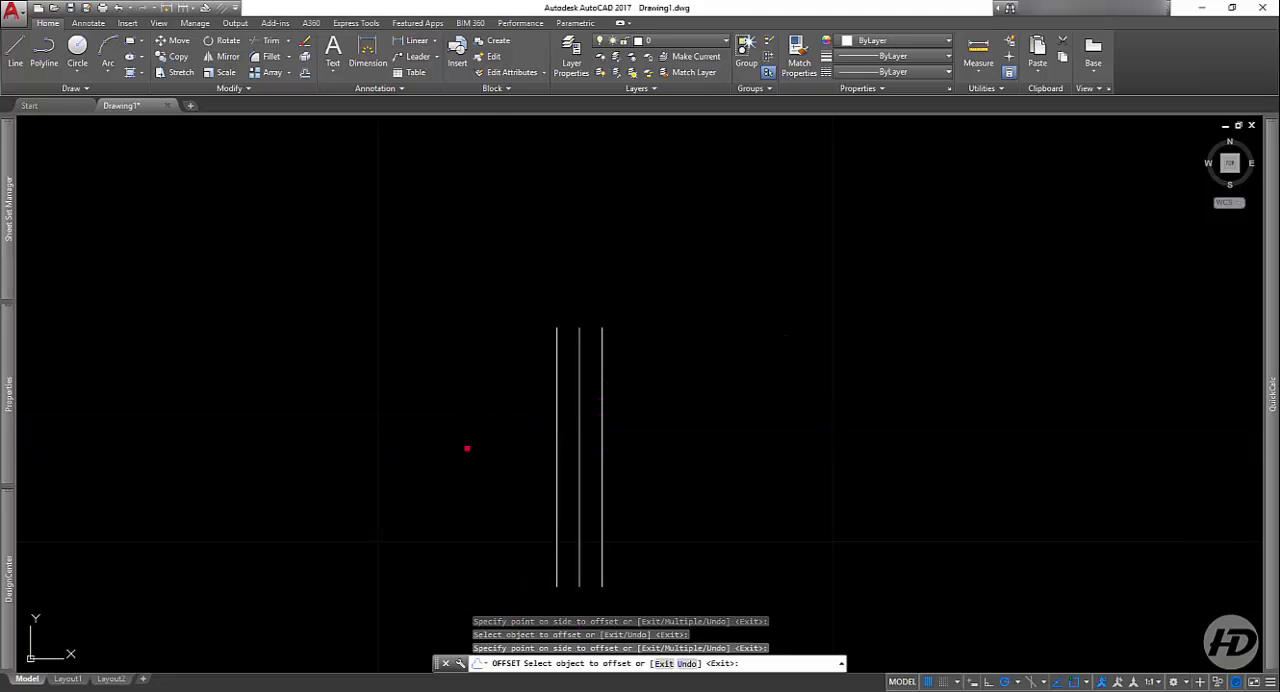
click(556, 440)
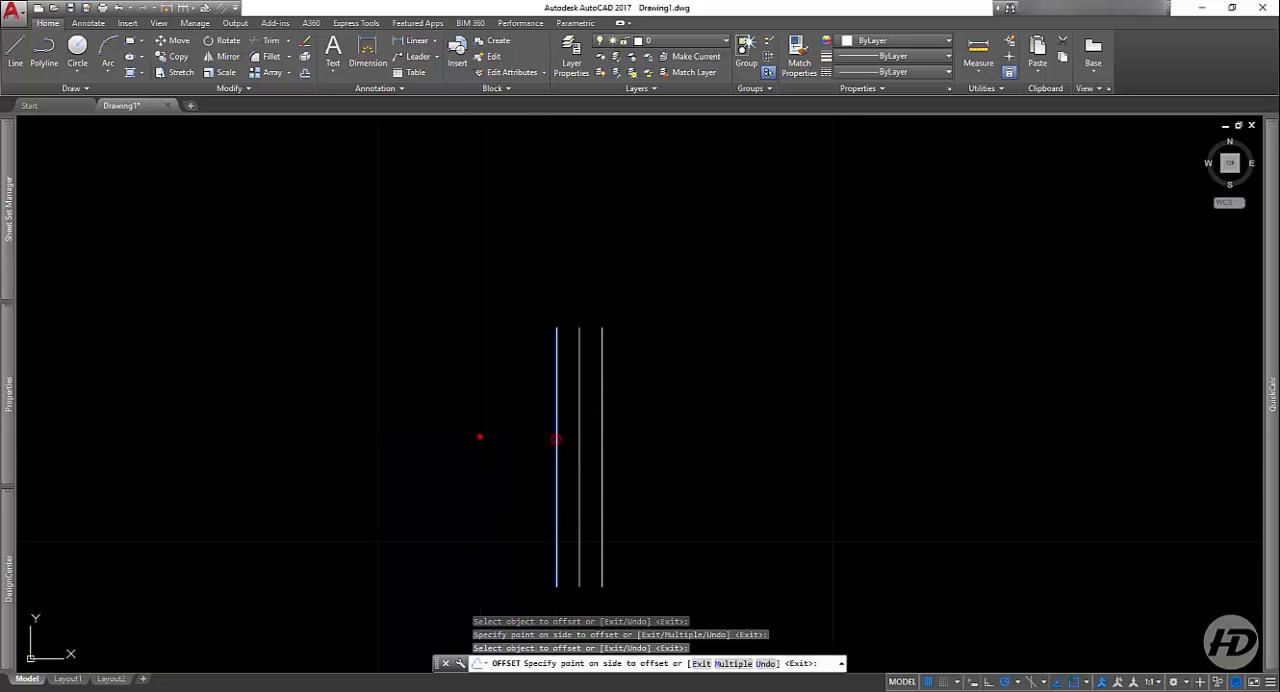
click(482, 437)
click(535, 437)
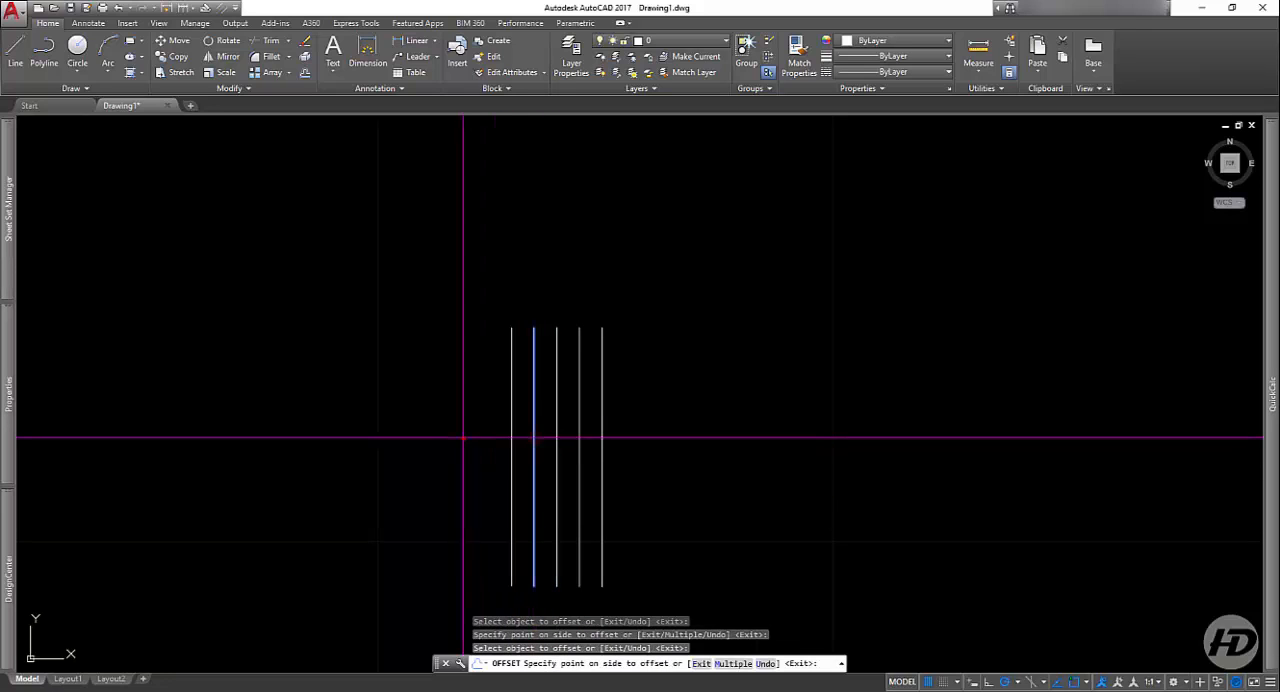
click(464, 437)
click(509, 423)
click(450, 427)
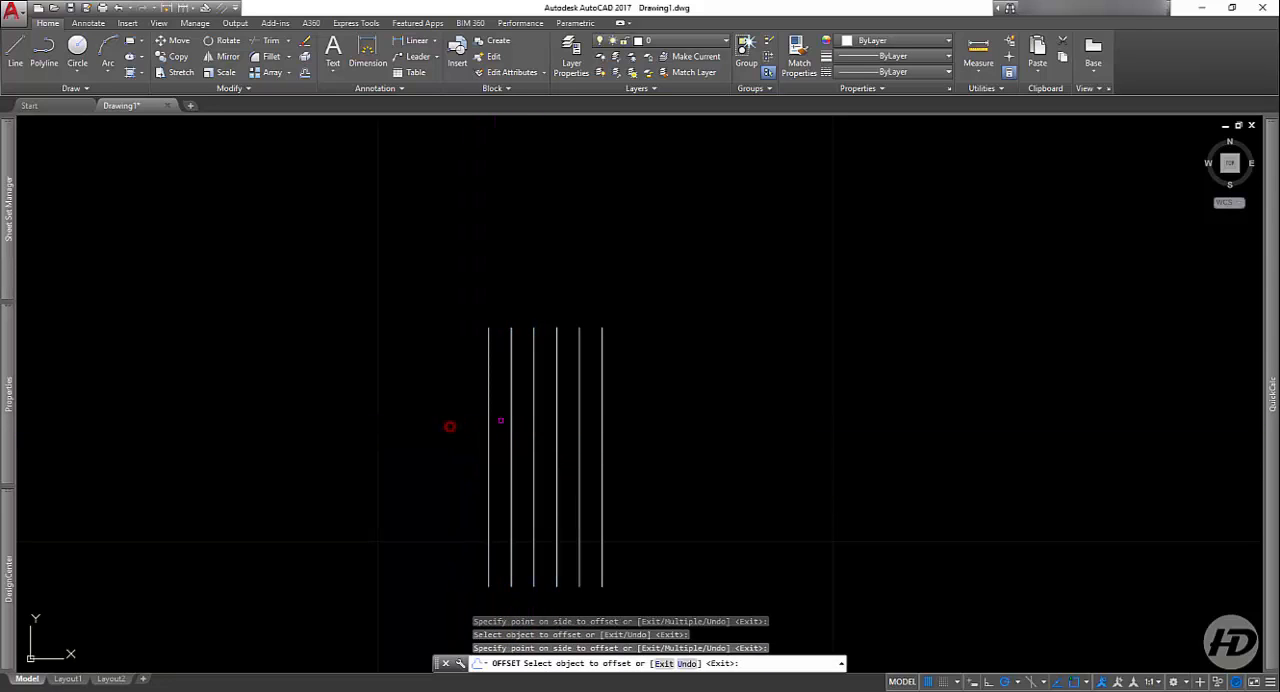
click(491, 429)
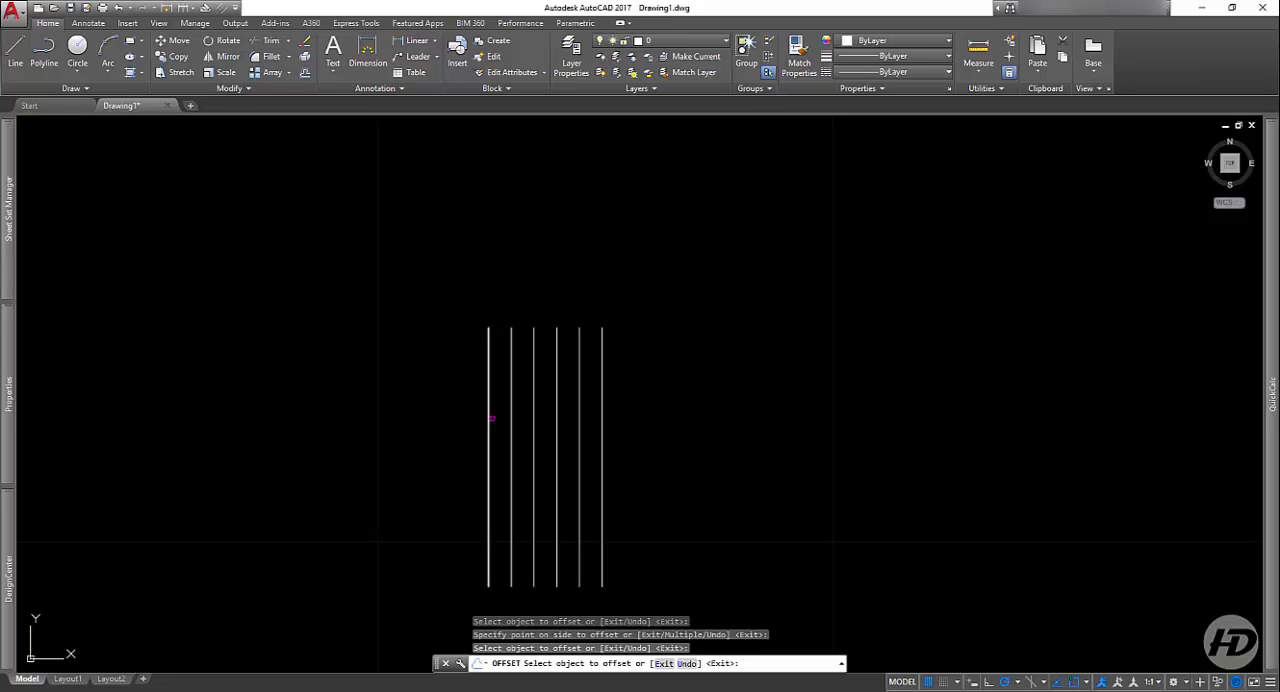
click(488, 420)
click(443, 434)
key(Return)
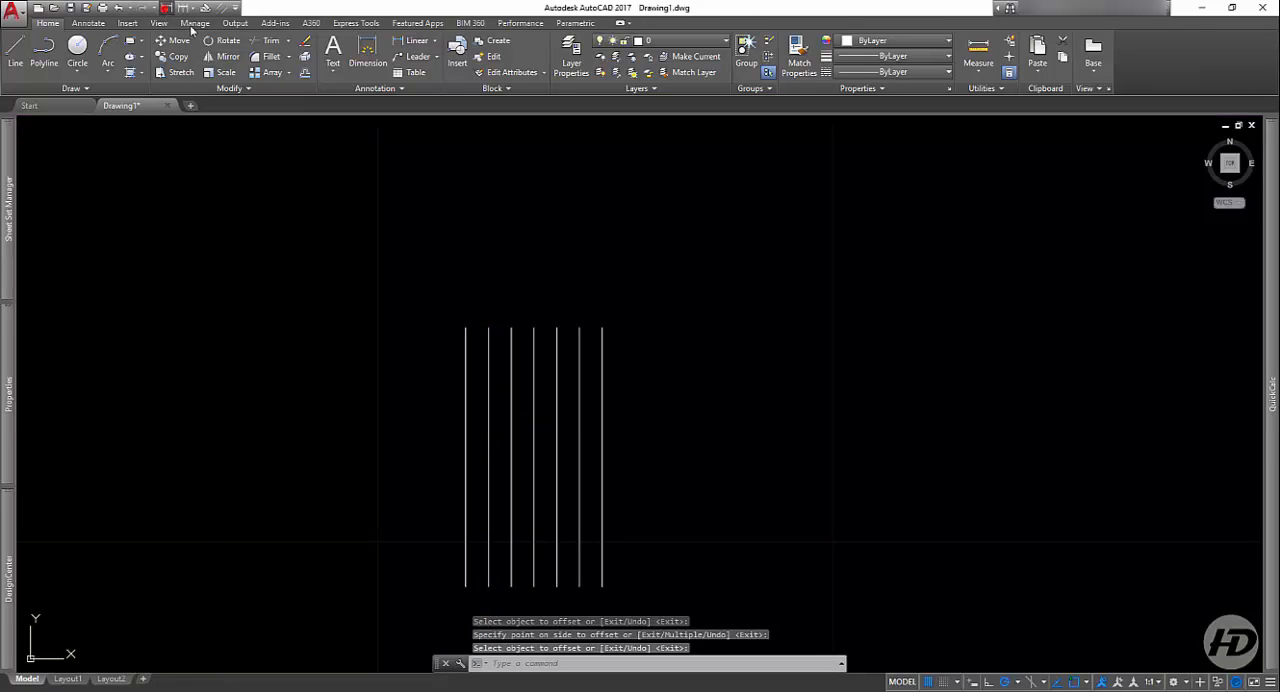
Step: Add continuous quick dimensions across all seven vertical lines, placing the dimension line above their upper ends
text(qdim)
key(Return)
click(728, 408)
click(429, 434)
key(Return)
click(437, 283)
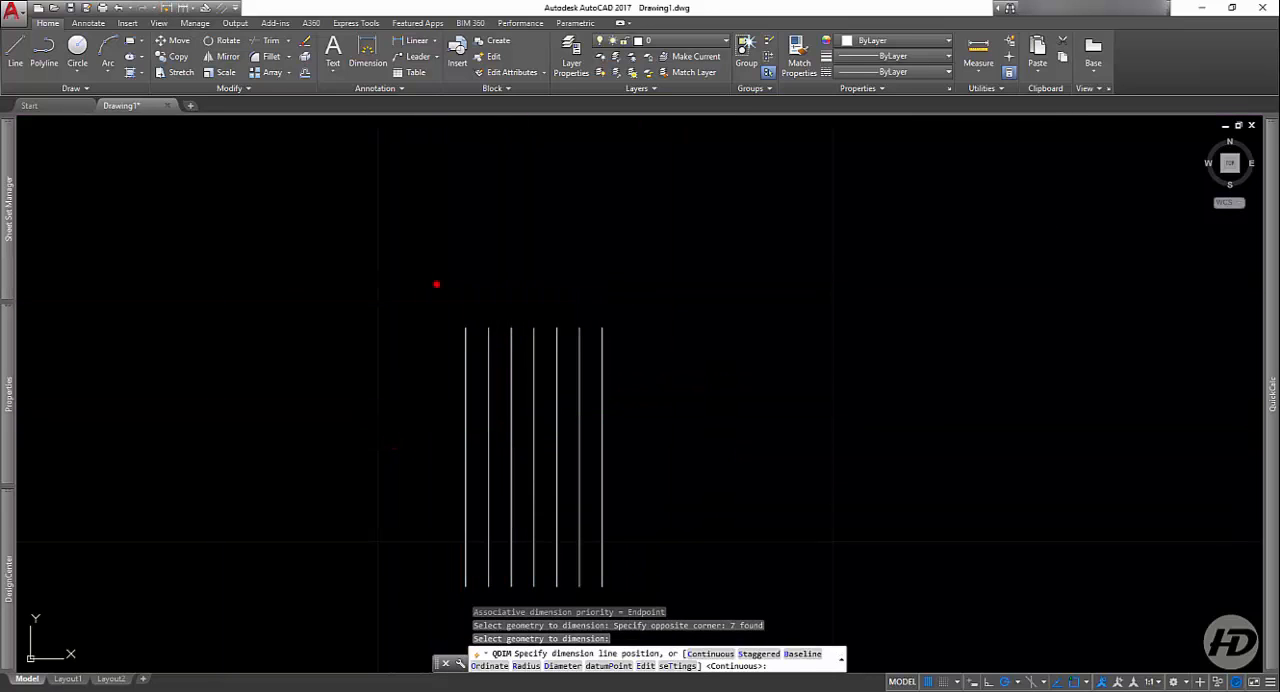
Step: Select all the overlapping quick dimensions and stretch three of them upward by their text grips to separate them
scroll(589, 318, up, 2)
middle_drag(589, 317, 553, 549)
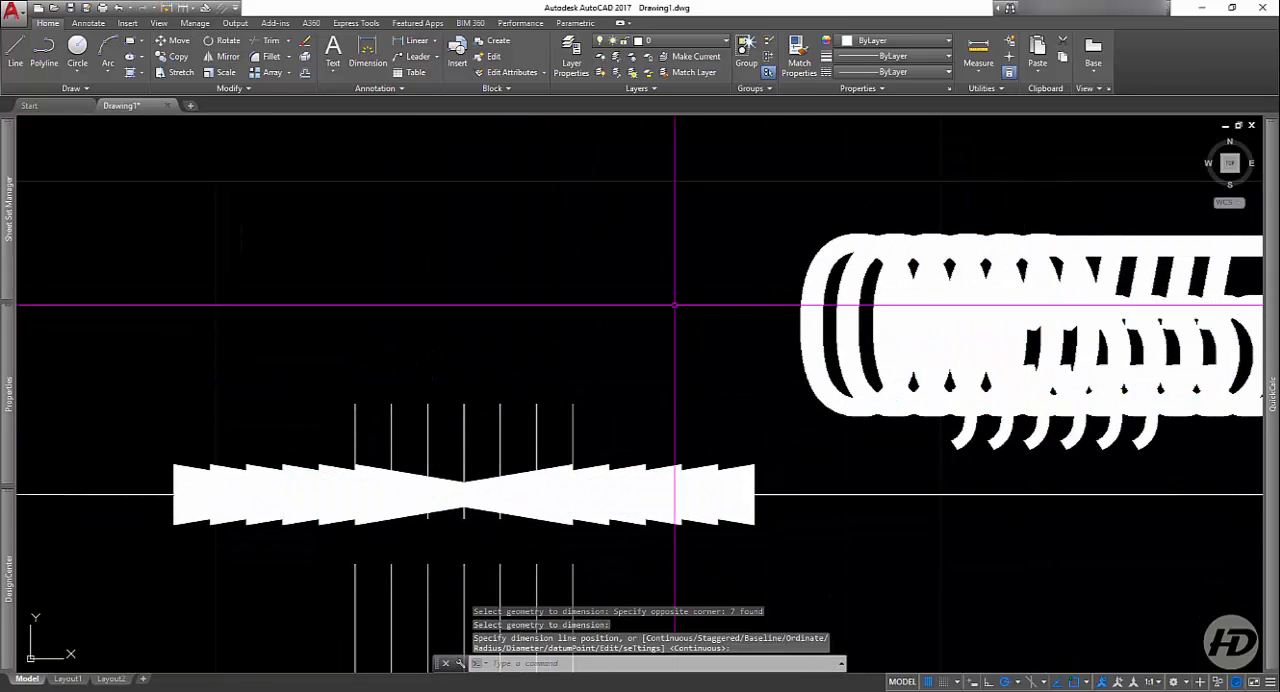
scroll(665, 295, down, 3)
scroll(717, 319, up, 5)
click(265, 395)
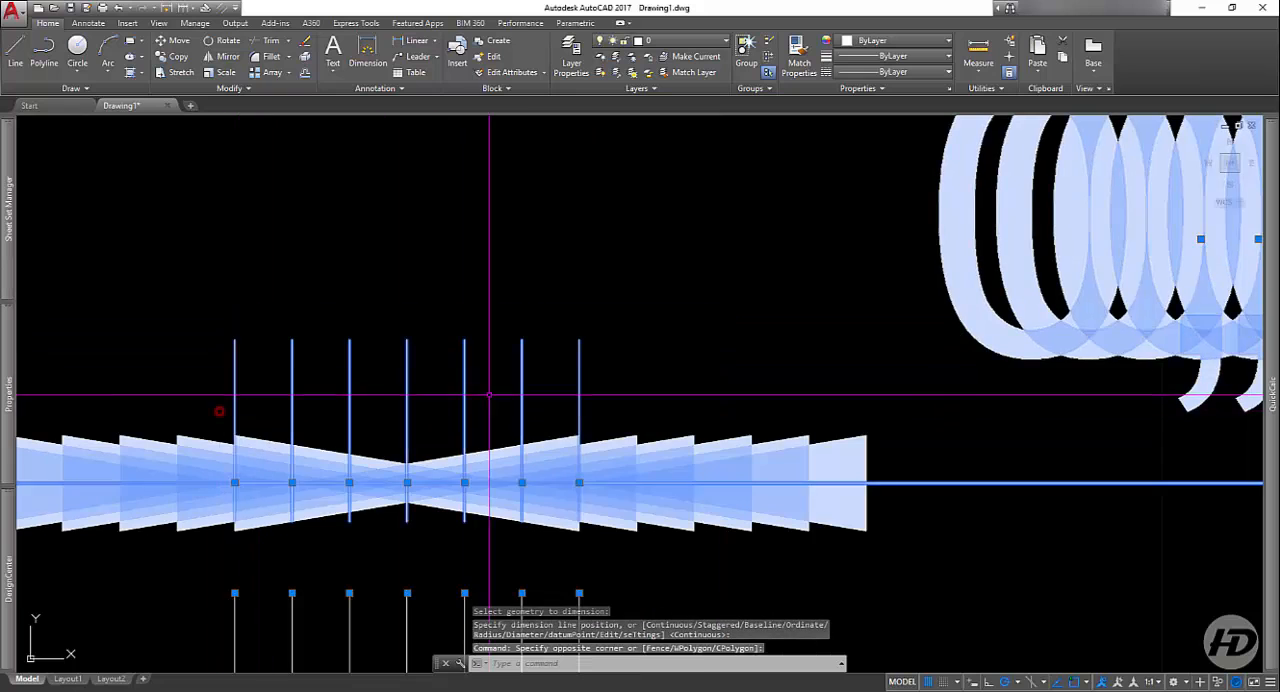
scroll(500, 405, down, 4)
scroll(762, 364, up, 4)
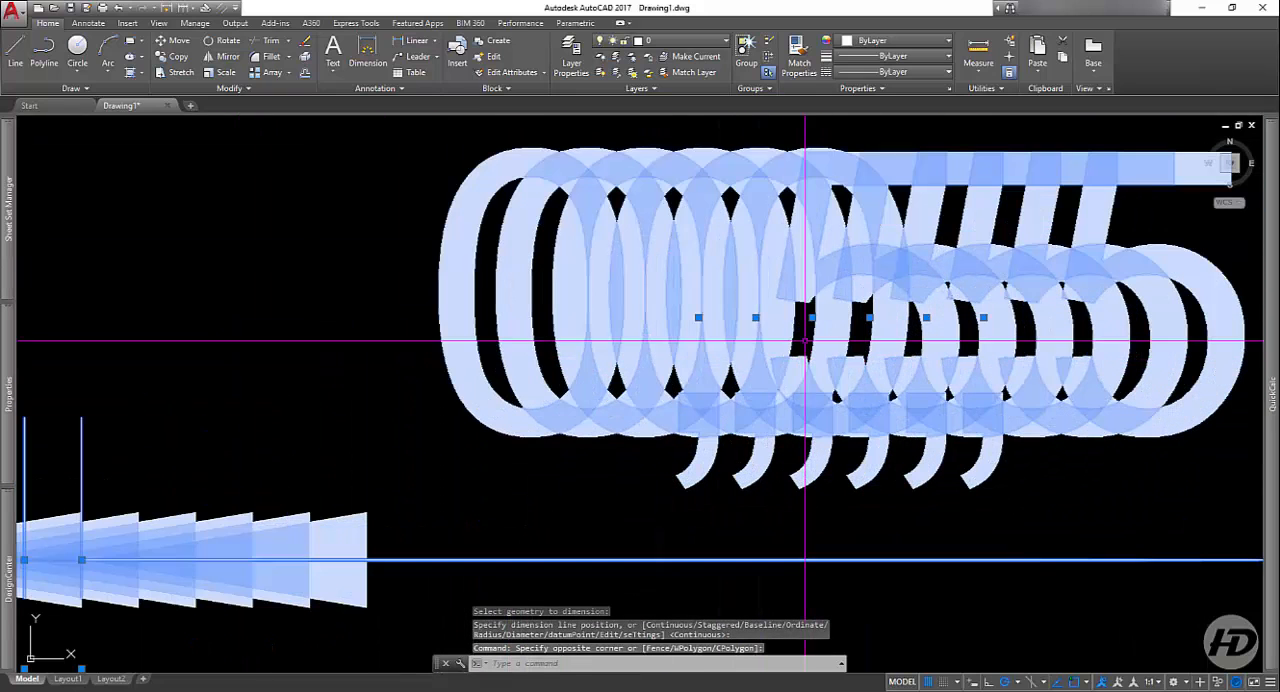
scroll(698, 318, down, 7)
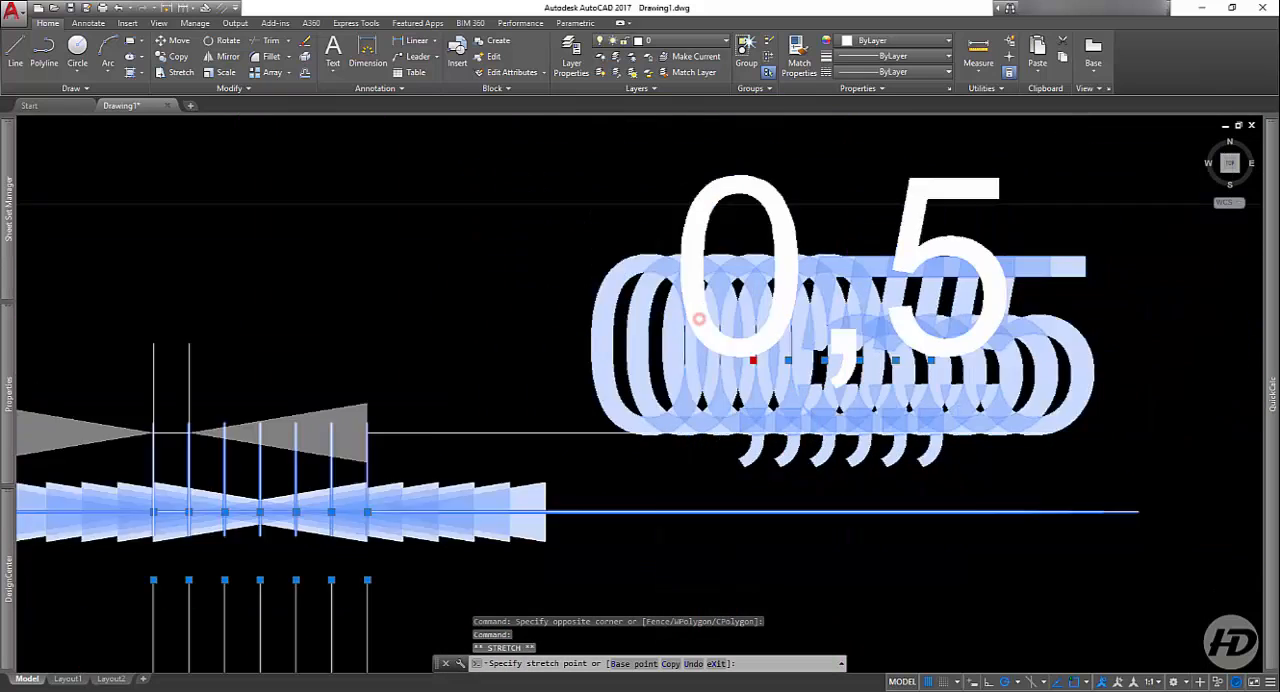
click(820, 407)
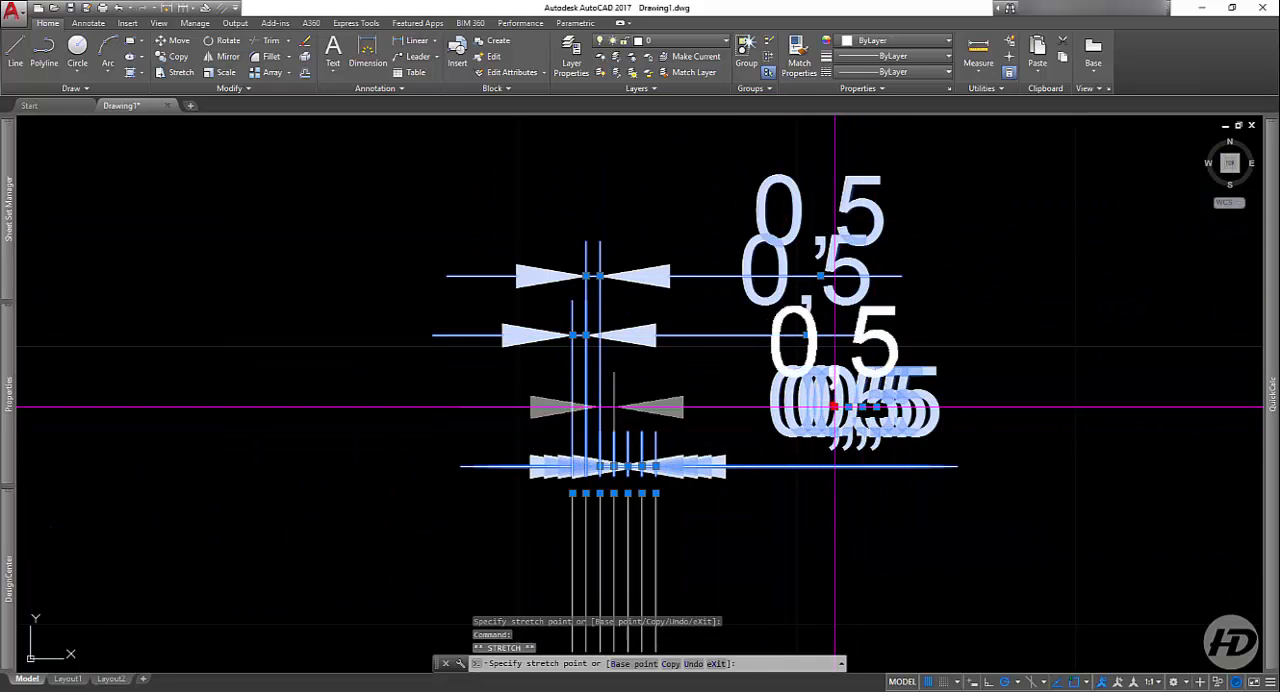
scroll(945, 354, down, 2)
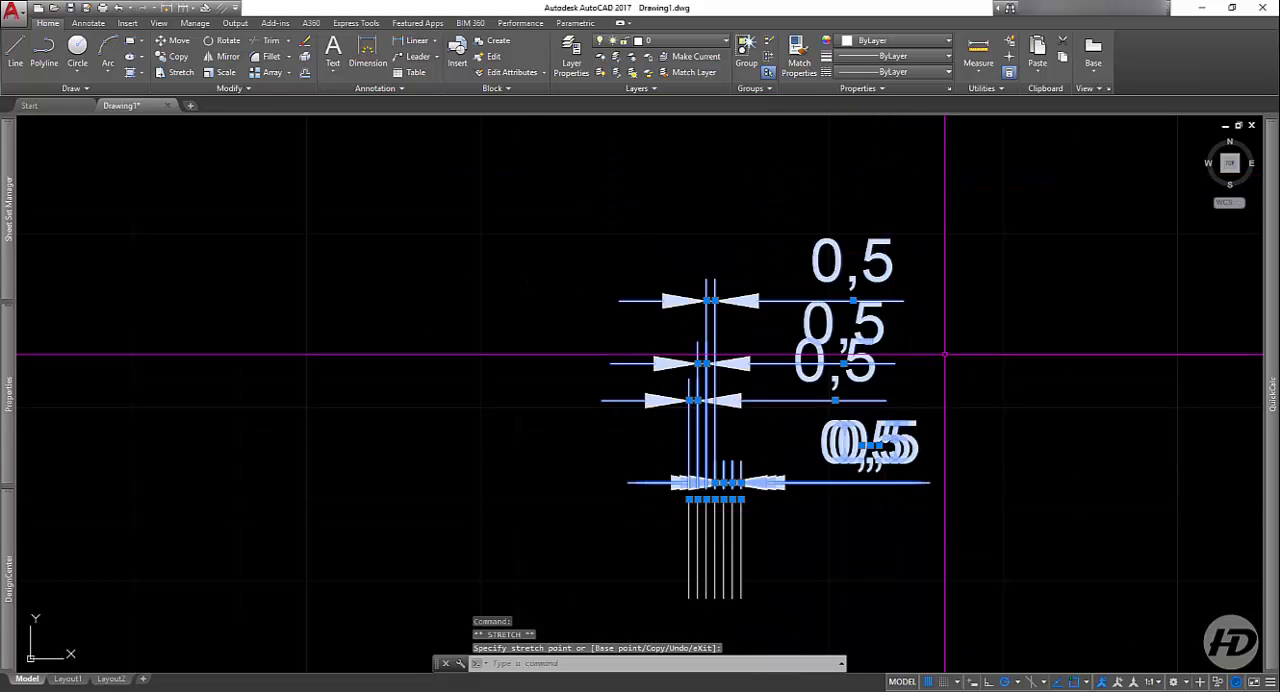
Step: Erase the selected dimensions, along with all seven parallel vertical lines
key(Delete)
click(849, 451)
click(674, 519)
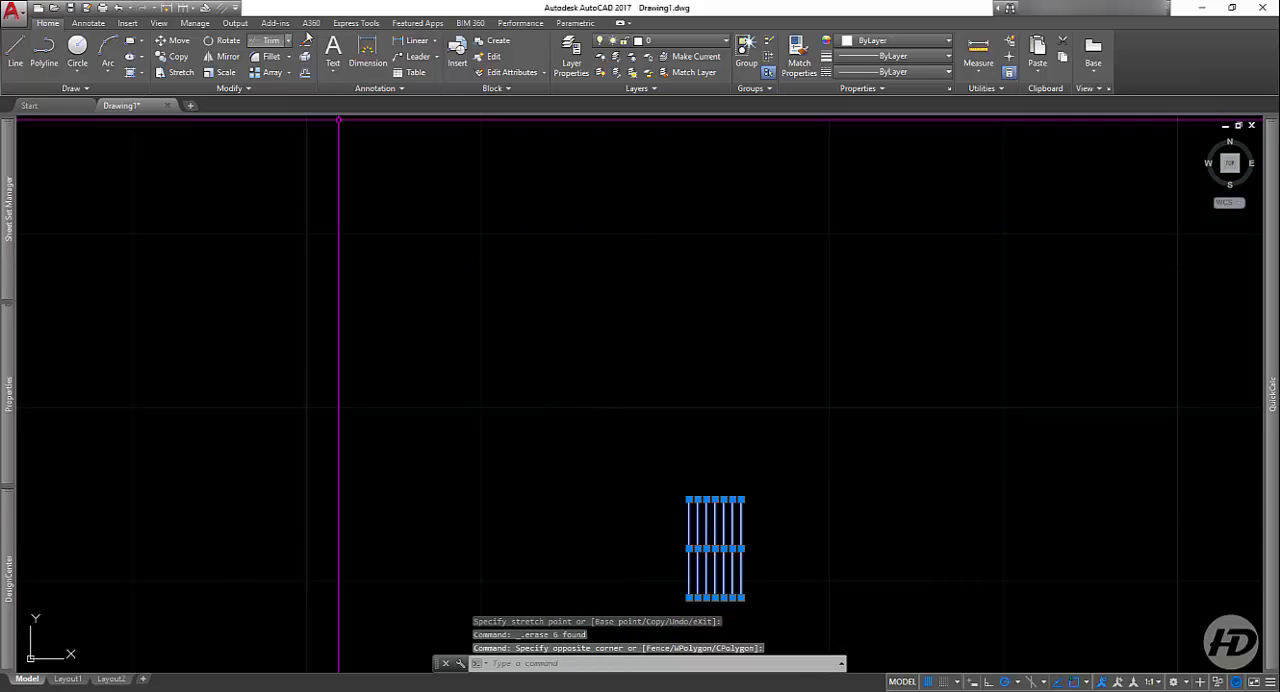
click(305, 40)
mouse_move(630, 283)
middle_down()
mouse_move(366, 252)
mouse_move(320, 118)
middle_up()
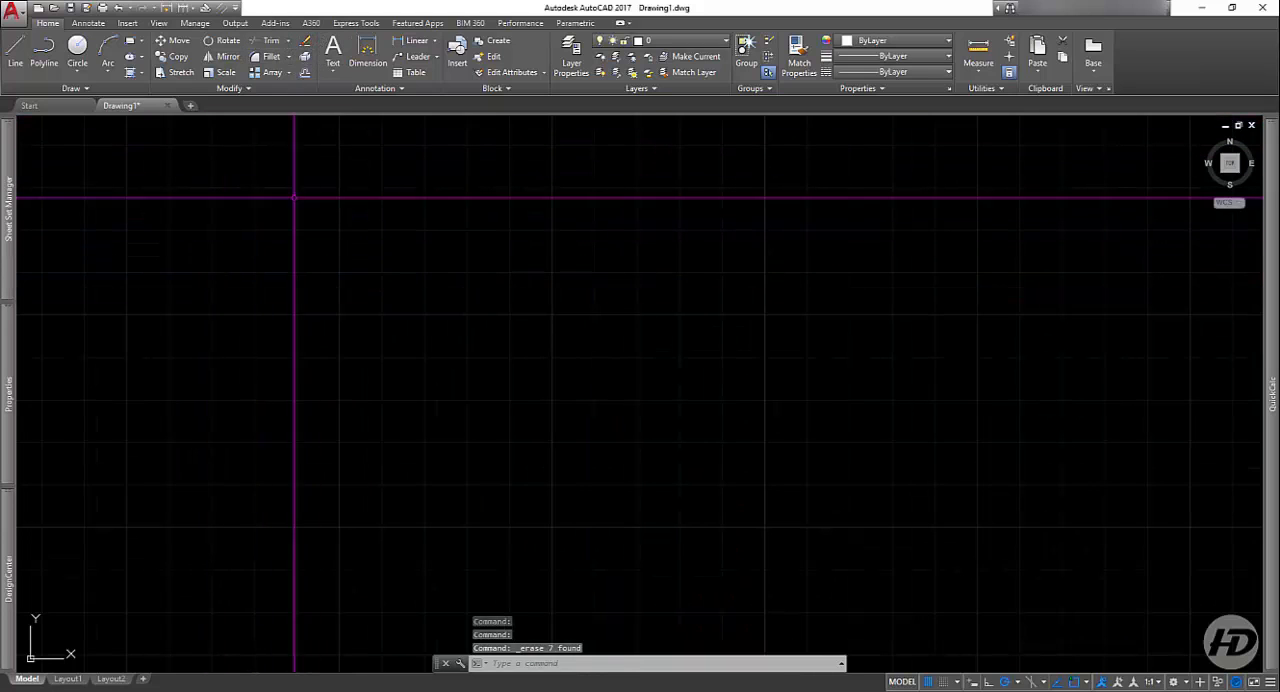
Step: Draw a horizontal line and a separate, nearly vertical line crossing it in the empty drawing area
click(16, 52)
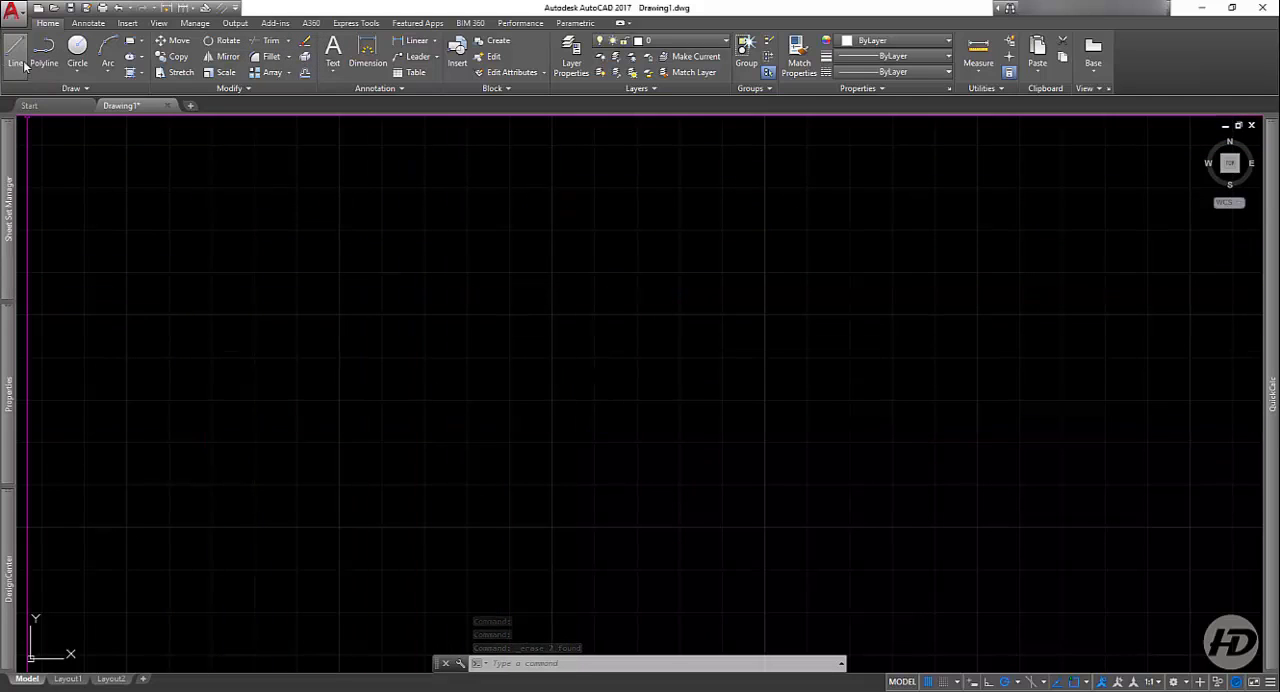
click(510, 357)
click(776, 358)
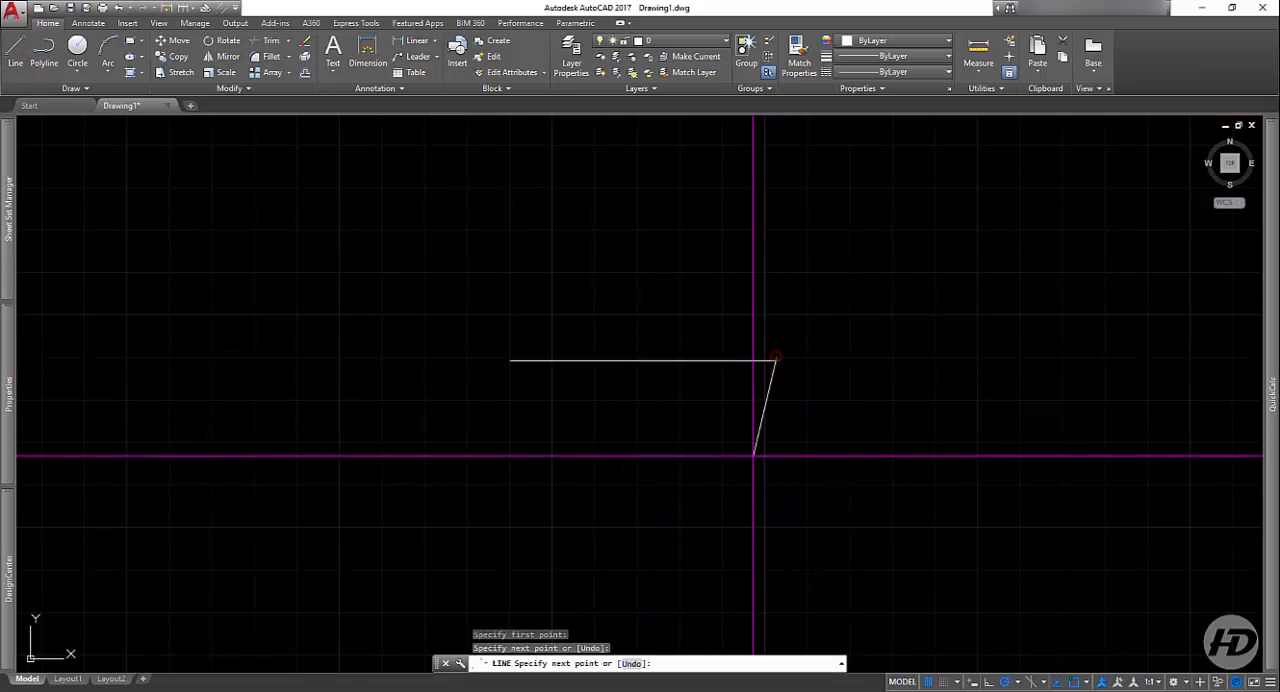
key(Return)
key(Return)
click(589, 291)
click(597, 446)
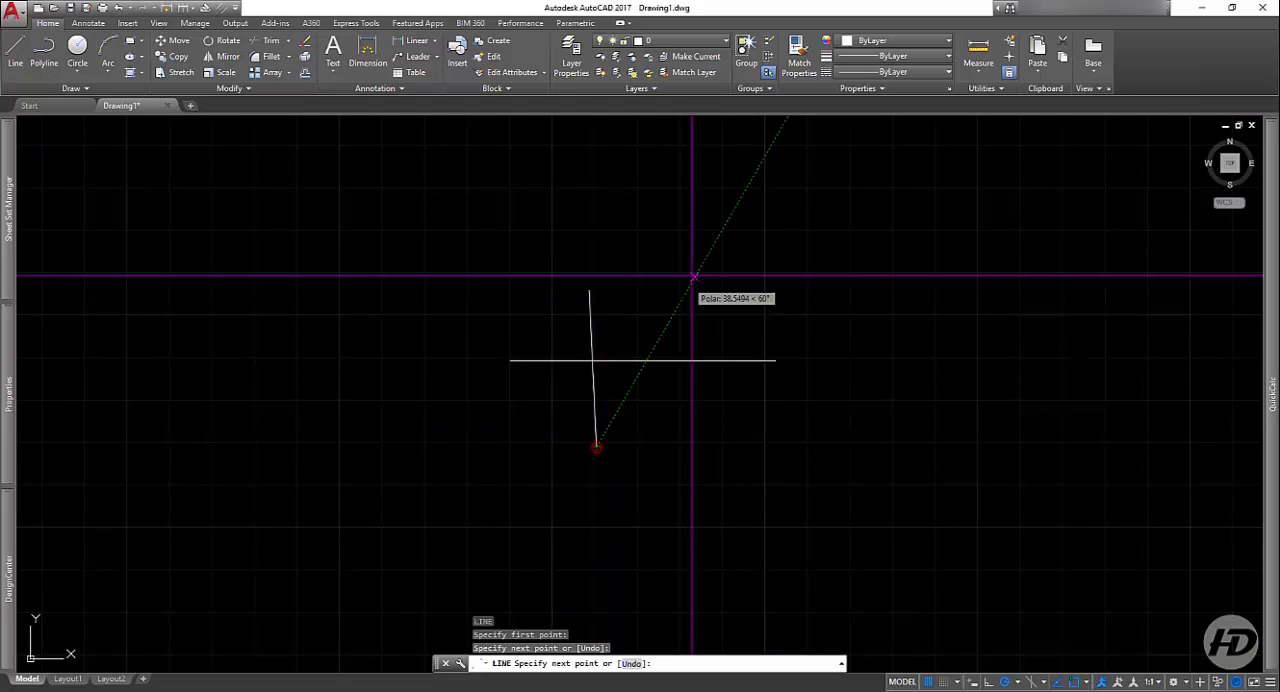
key(Return)
click(714, 257)
click(716, 533)
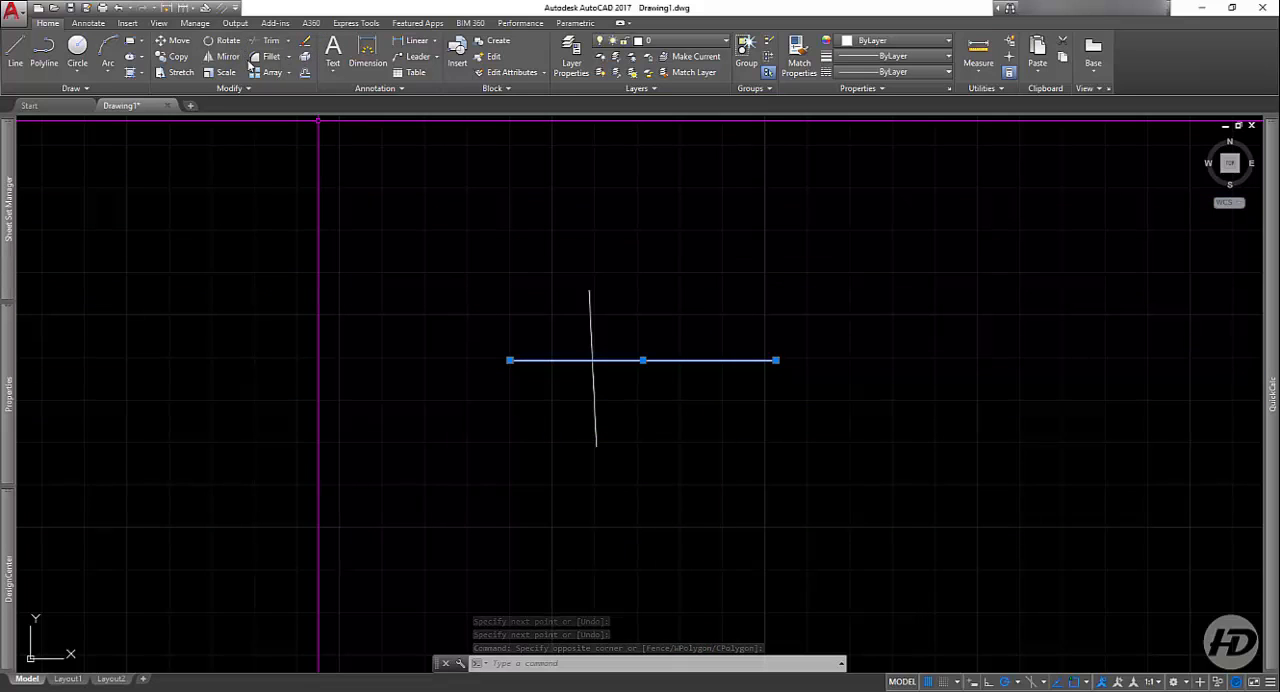
key(Escape)
key(Escape)
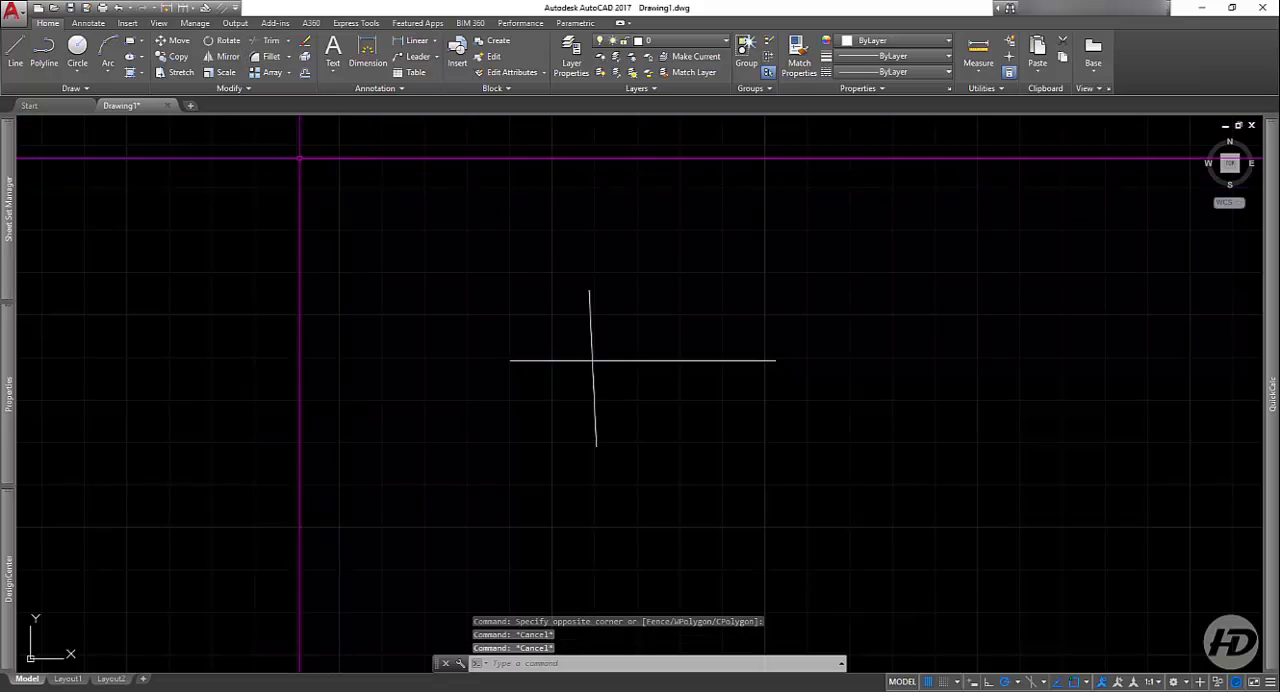
Step: Select the two crossing lines with a crossing window and erase them
click(691, 294)
click(535, 377)
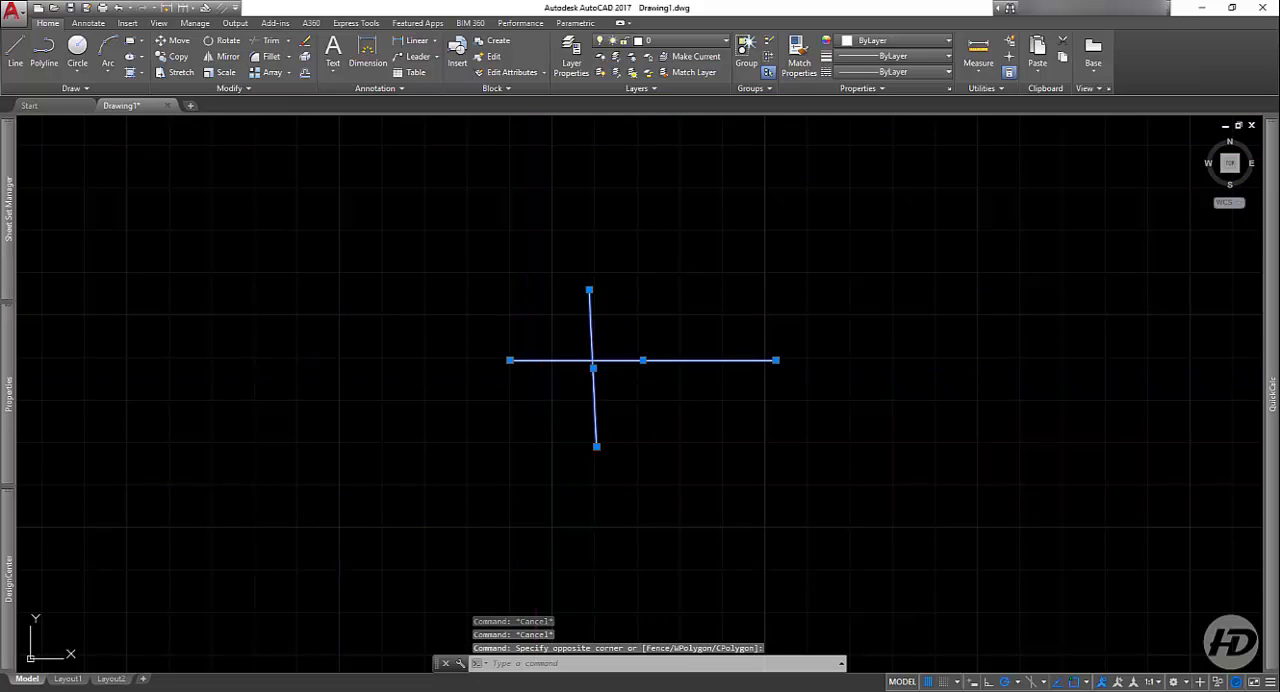
key(Delete)
Step: Draw a freehand chain of eleven connected line segments that cross each other repeatedly, and finish the Line command
click(15, 50)
click(516, 370)
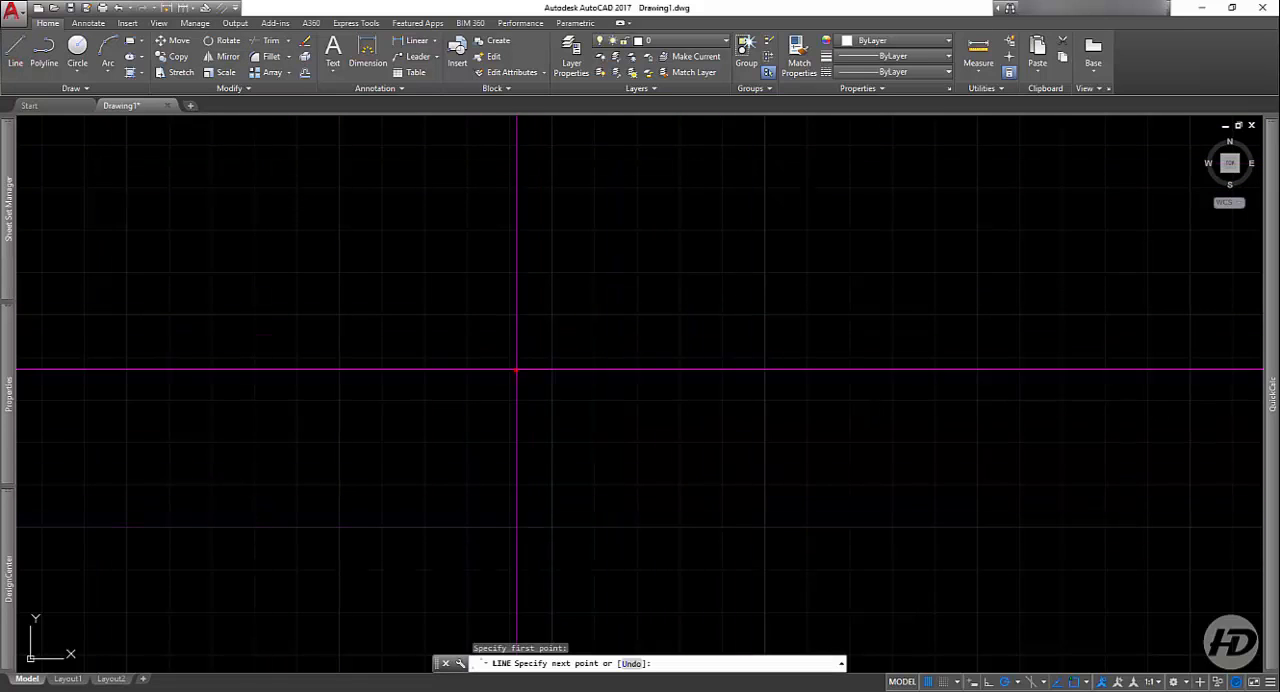
click(810, 379)
click(769, 554)
click(578, 563)
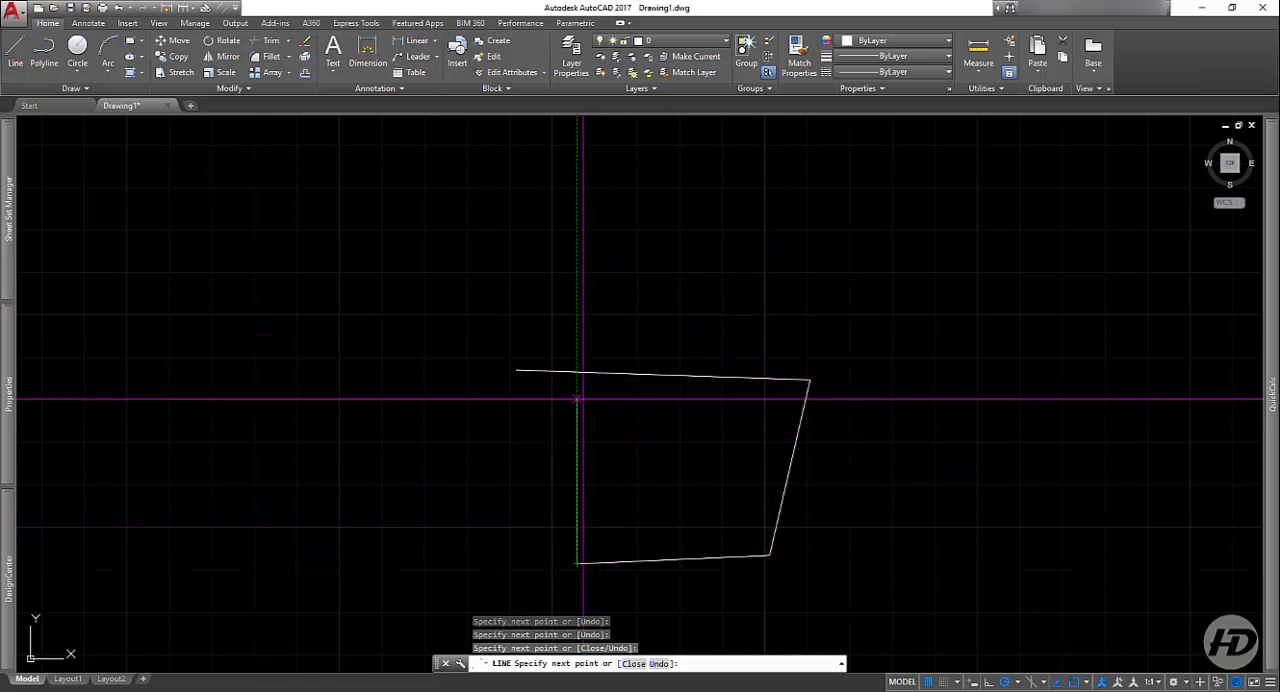
click(577, 321)
click(679, 307)
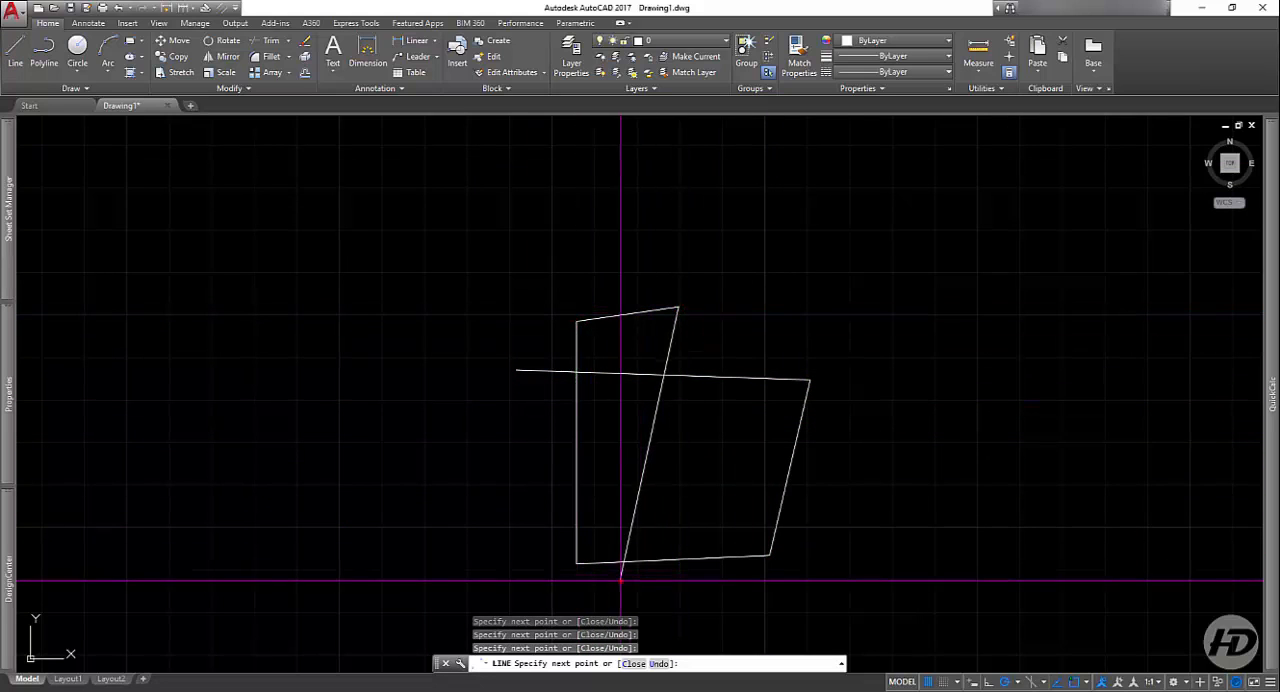
click(621, 580)
click(922, 611)
click(931, 528)
click(215, 463)
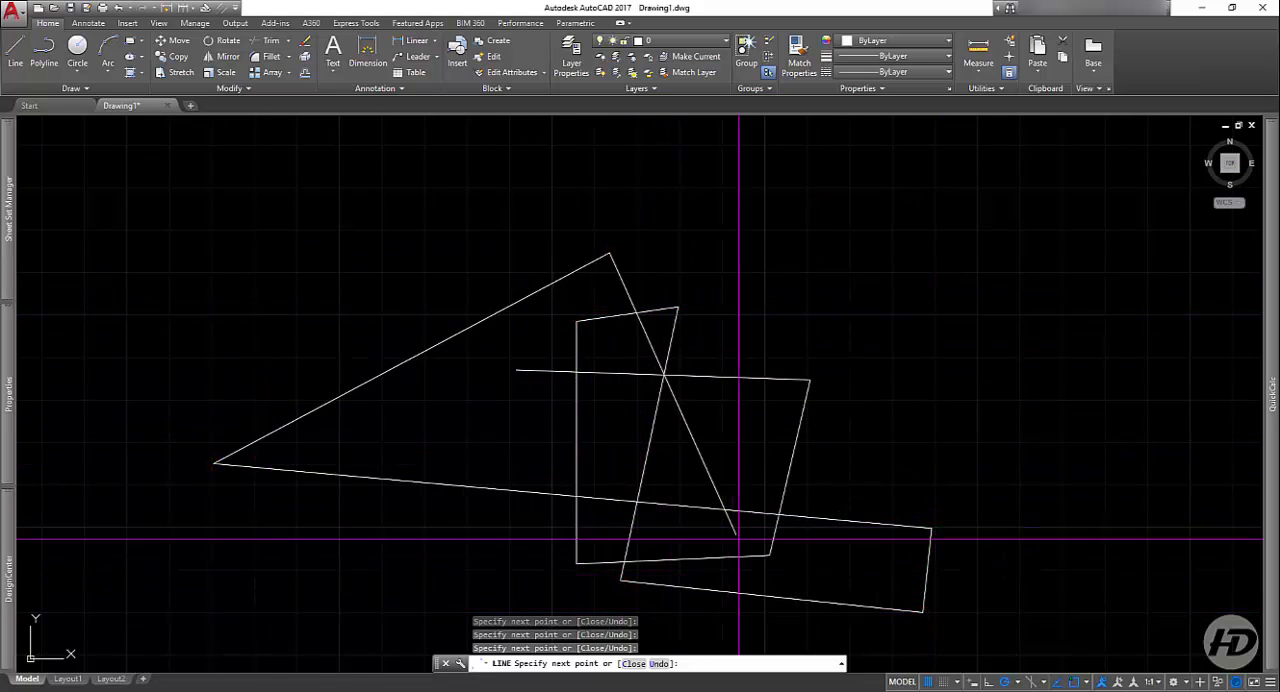
click(764, 630)
key(Return)
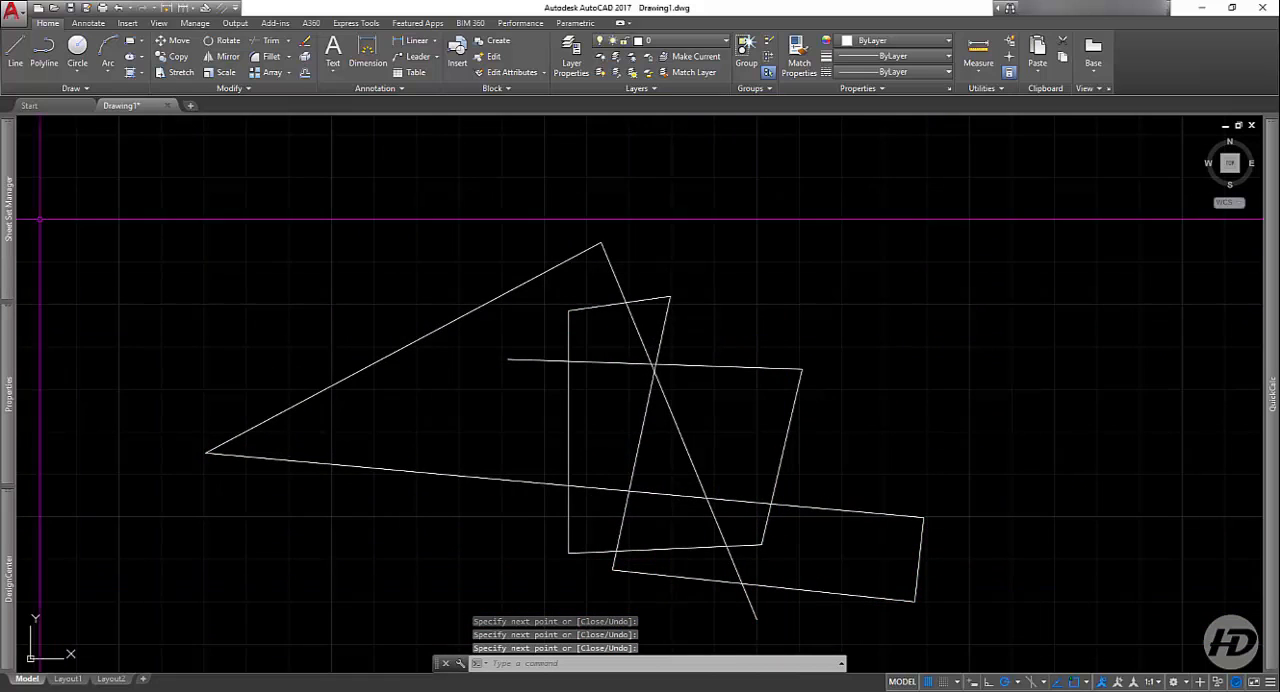
Step: Trim away the vertical line above the long lower line, using the triangle's two long sides and the steep inner line as cutting edges
scroll(594, 400, down, 4)
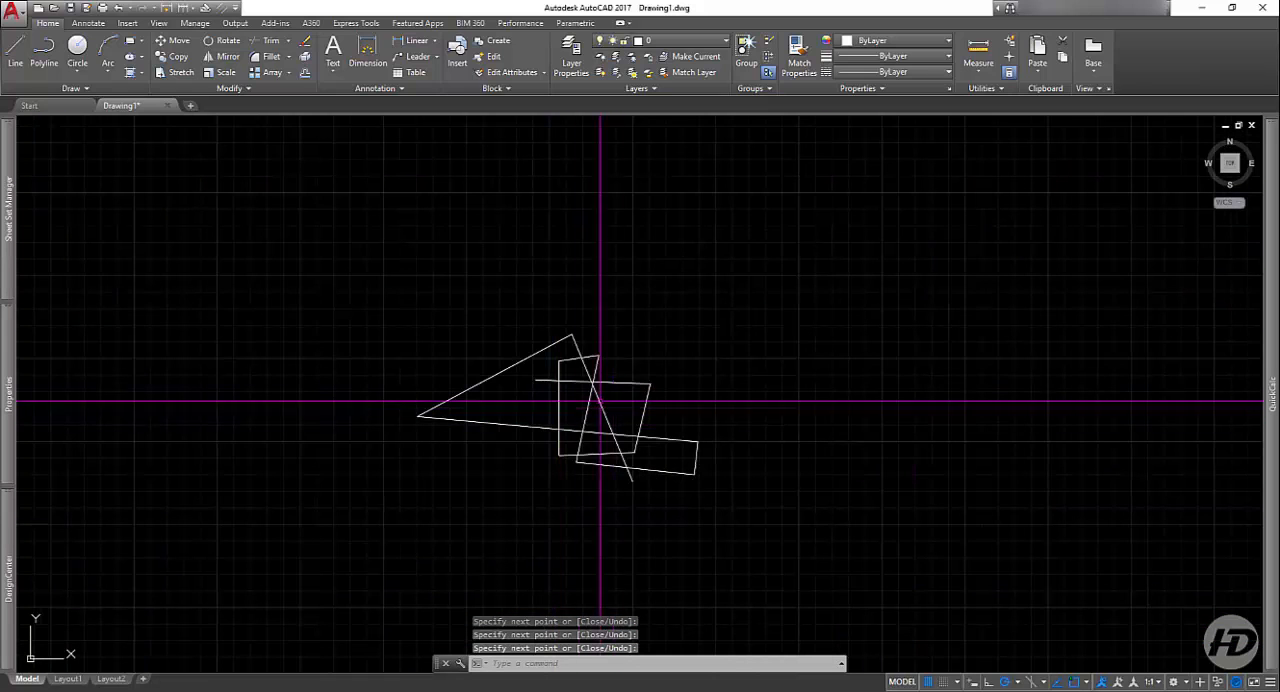
click(265, 40)
scroll(560, 365, up, 2)
click(547, 465)
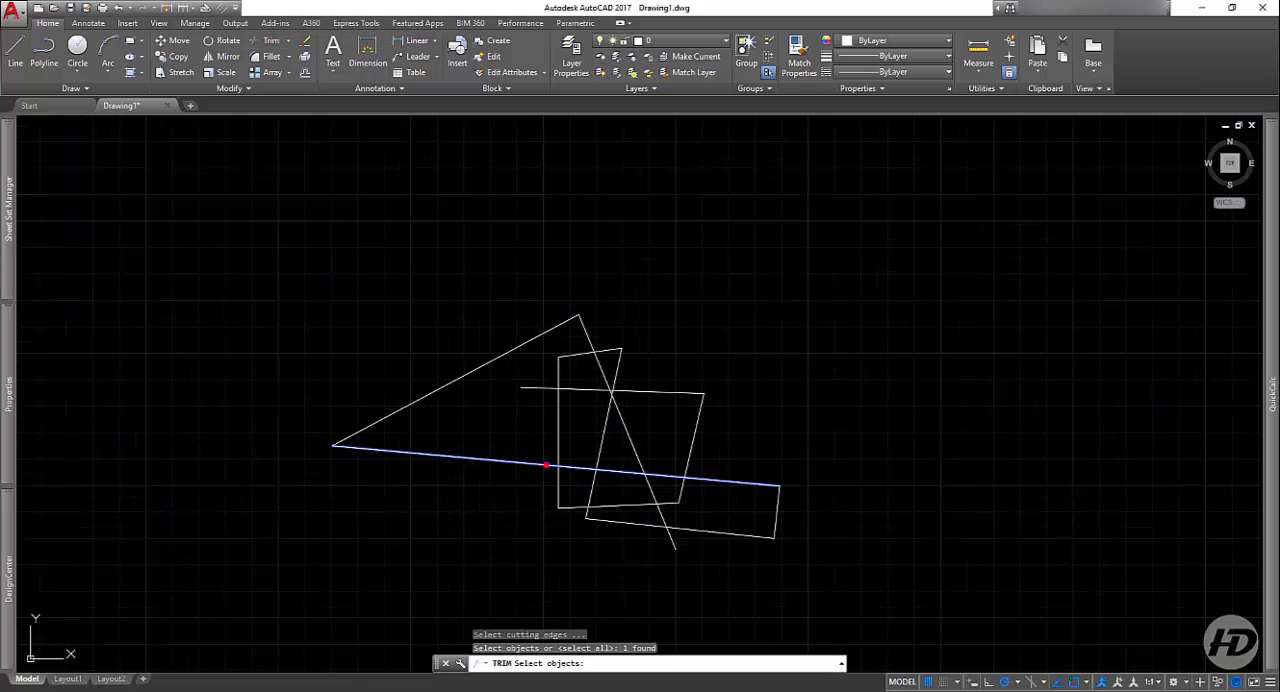
click(481, 365)
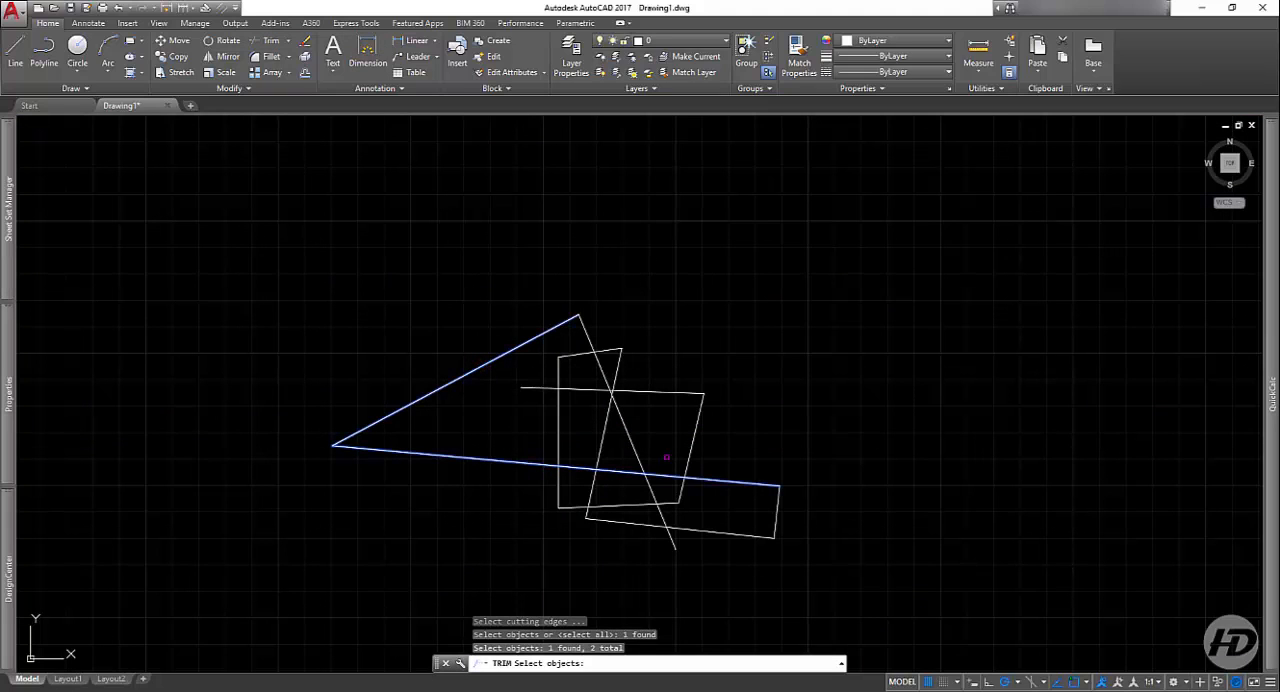
click(603, 445)
key(Return)
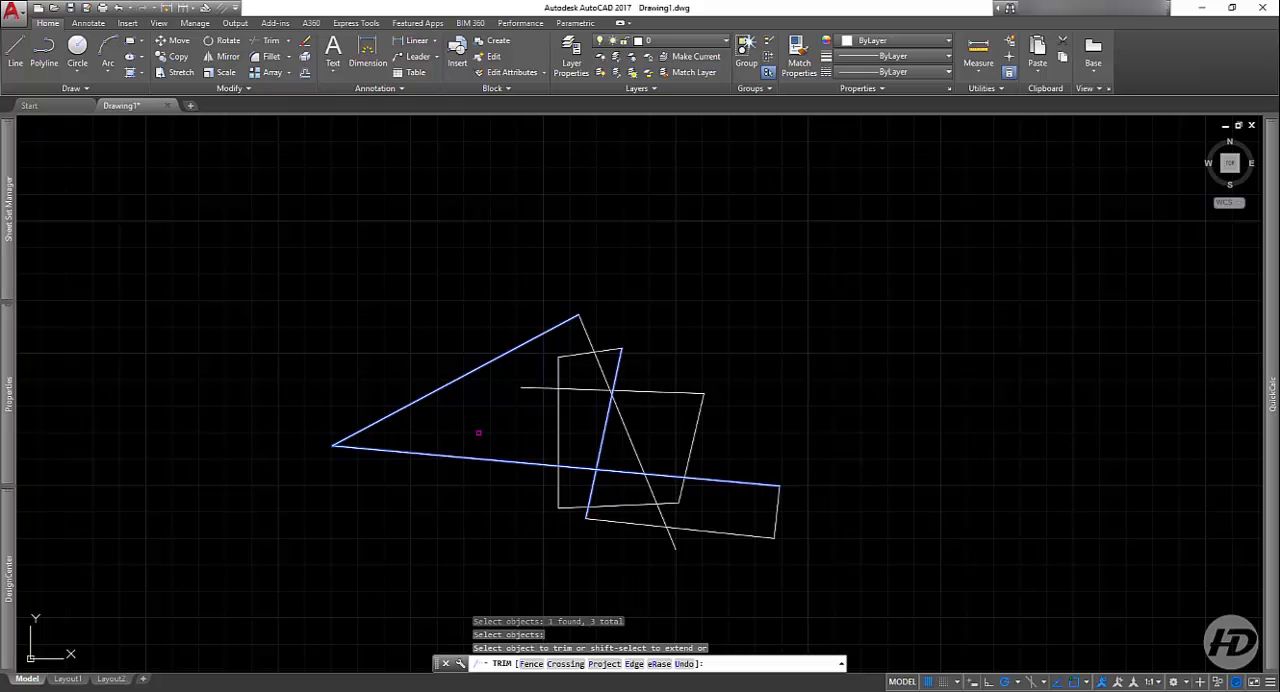
click(555, 426)
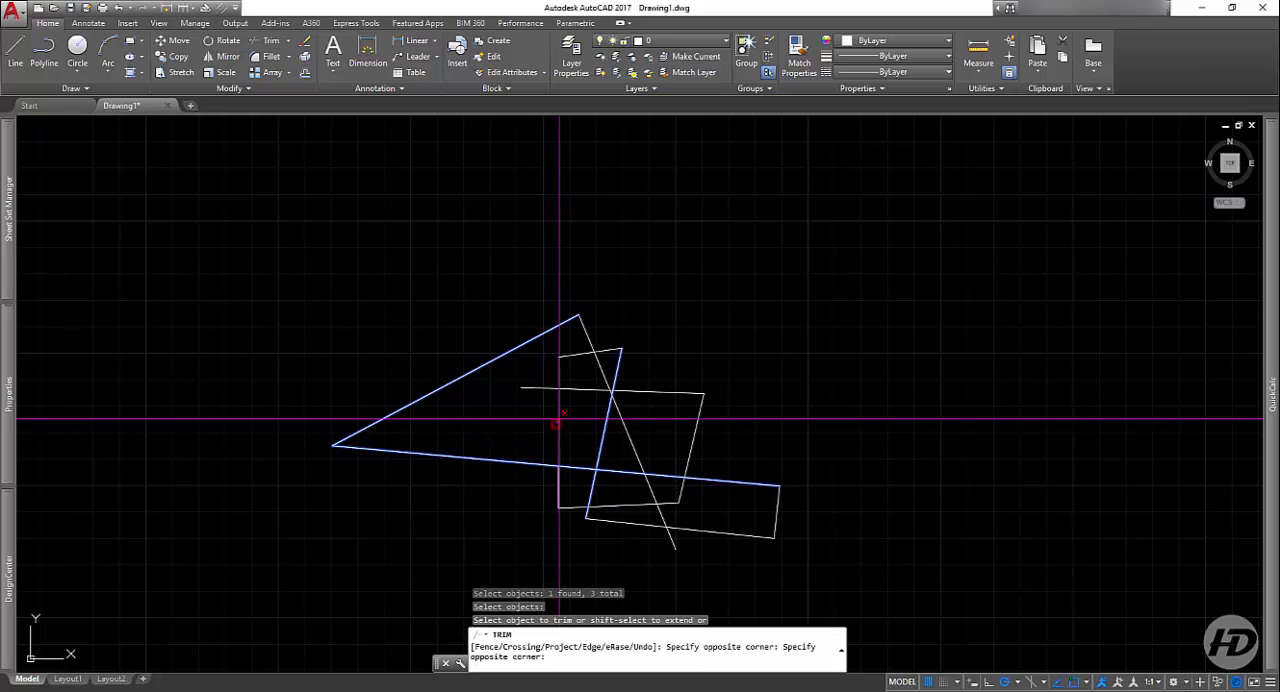
click(566, 420)
middle_drag(695, 519, 675, 444)
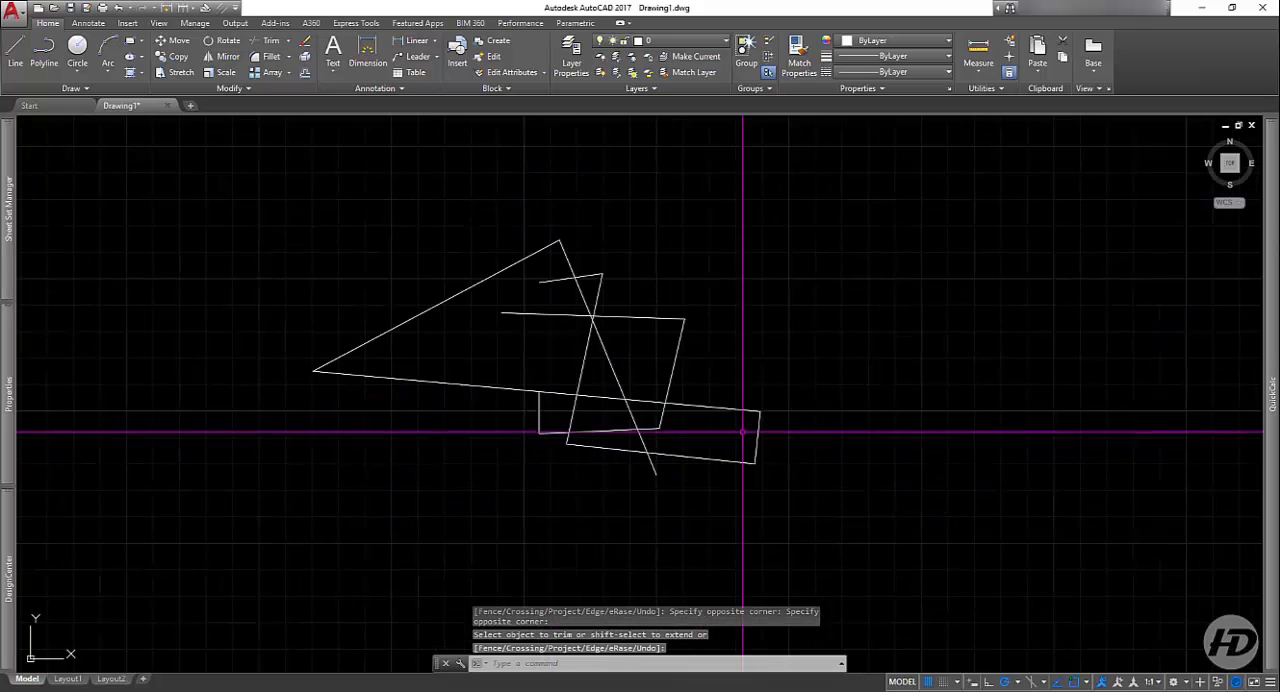
Step: Trim the slanted line's end below the long lower line, using that line and the narrow strip's bottom line as cutting edges
scroll(722, 403, up, 5)
key(Return)
click(762, 374)
click(679, 575)
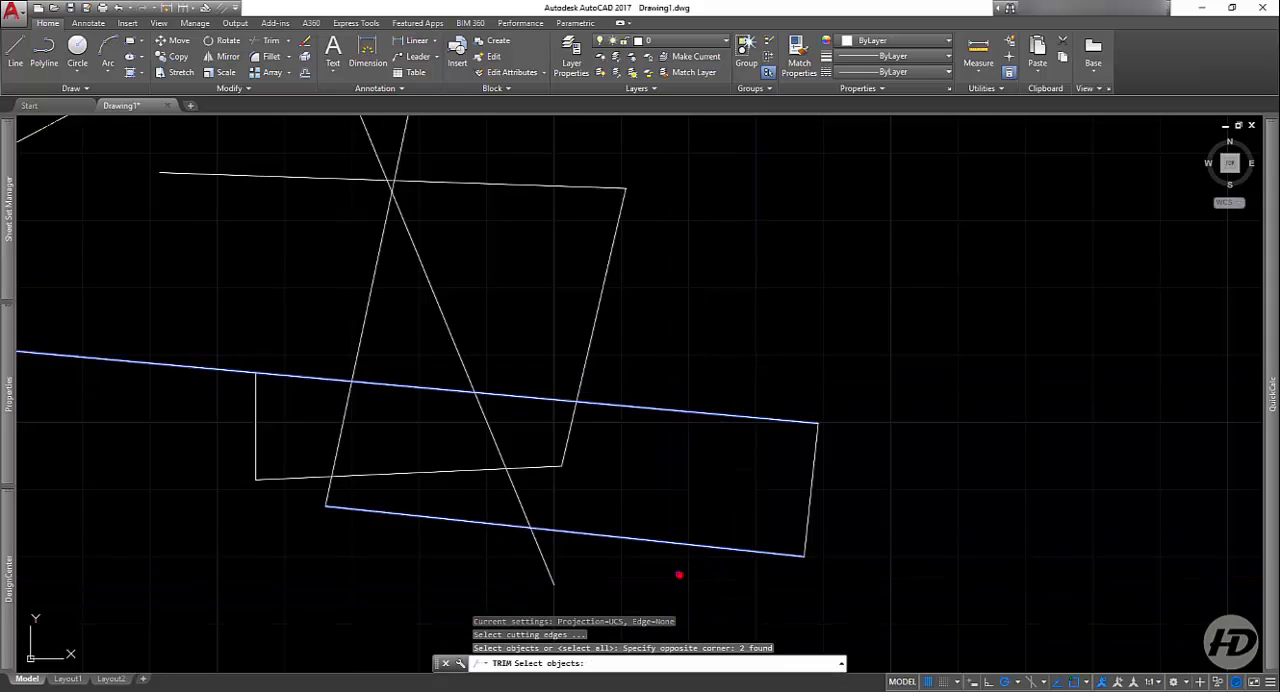
key(Return)
click(584, 428)
click(562, 436)
key(Return)
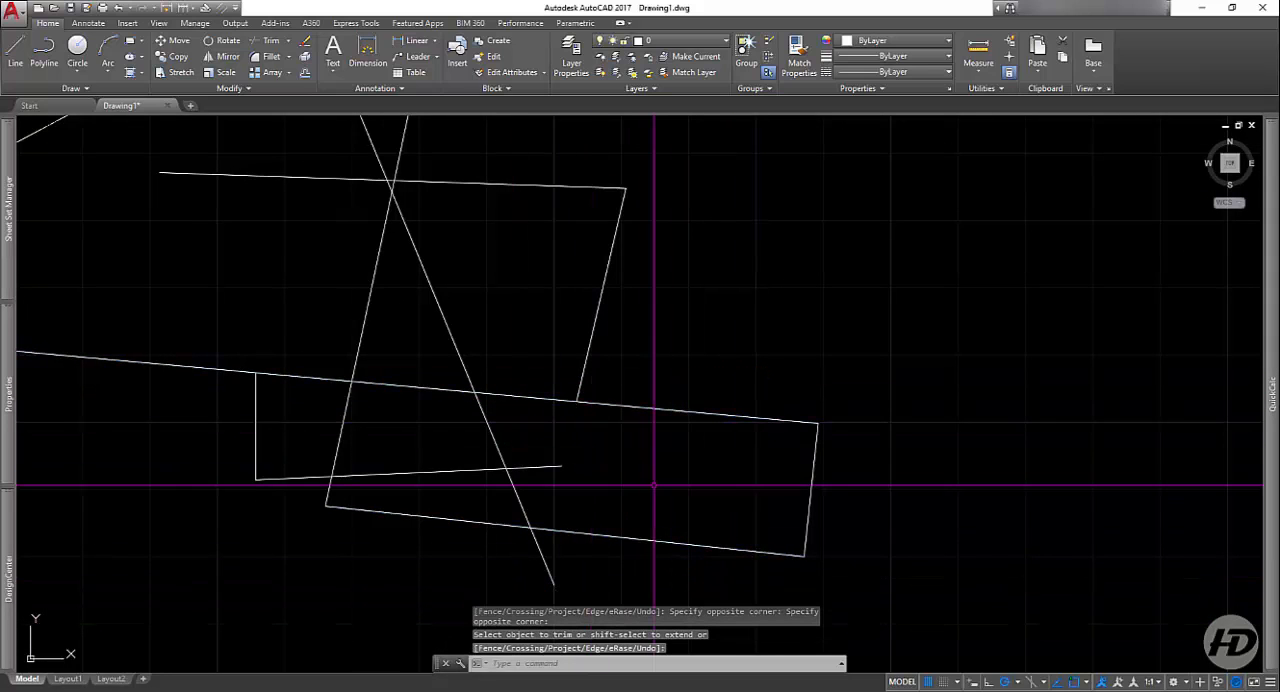
Step: Start another Trim on the crossing line figure
scroll(660, 485, down, 4)
scroll(660, 430, down, 3)
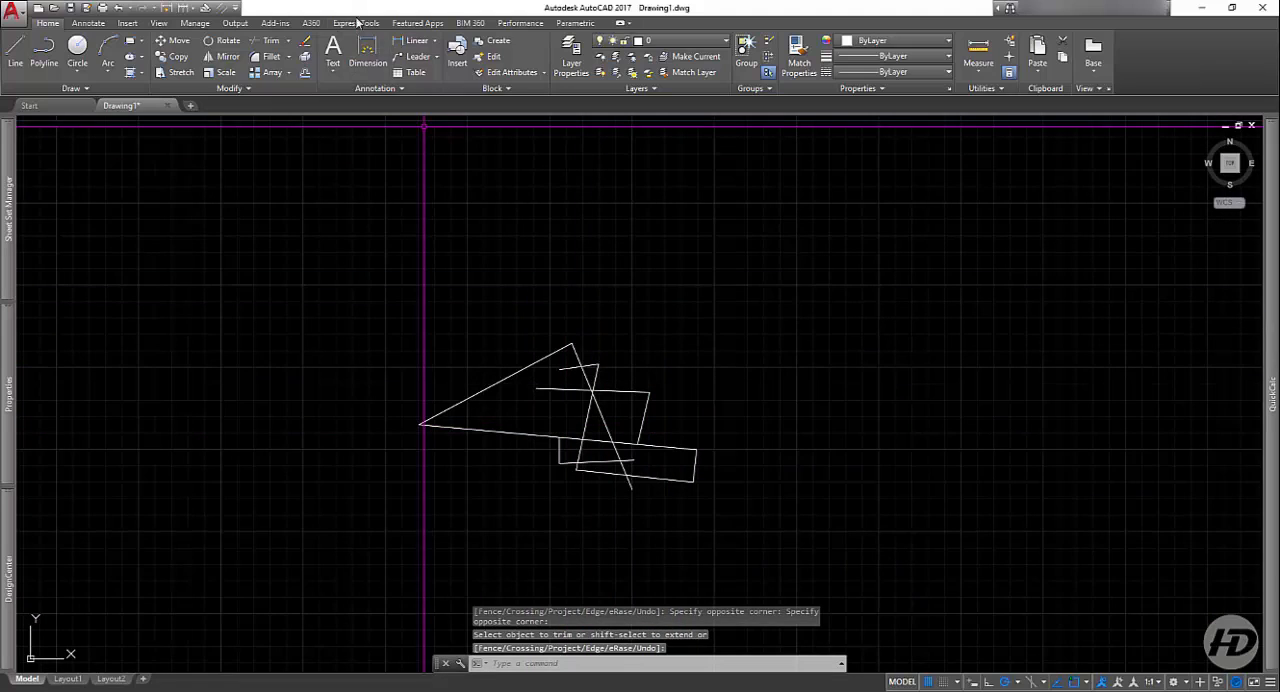
click(268, 40)
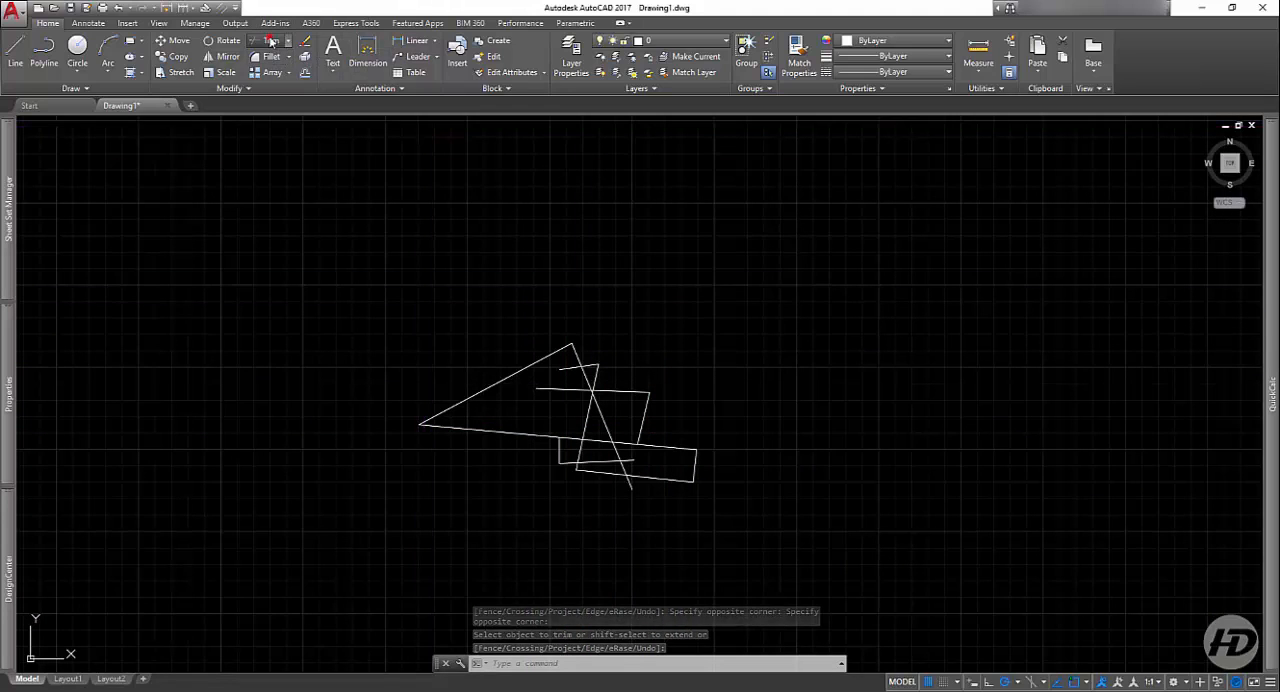
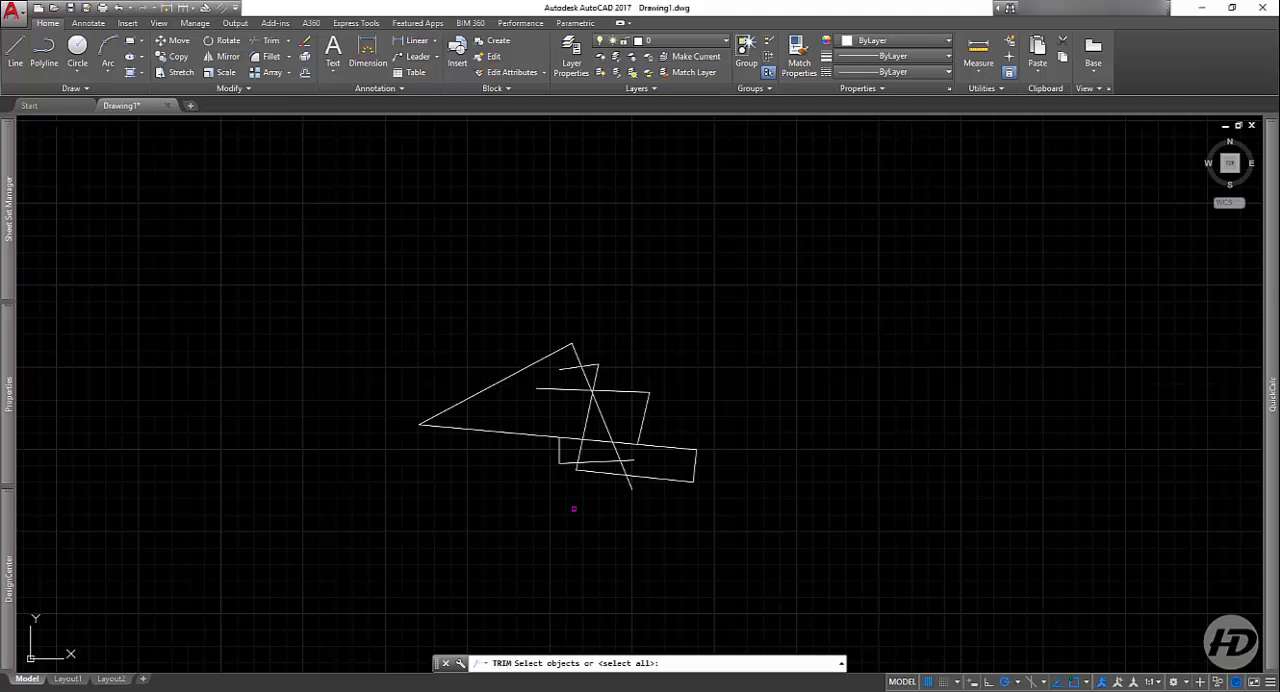
Step: With all objects as cutting edges, trim the long lower line between the short vertical line and the long slanted line
key(Return)
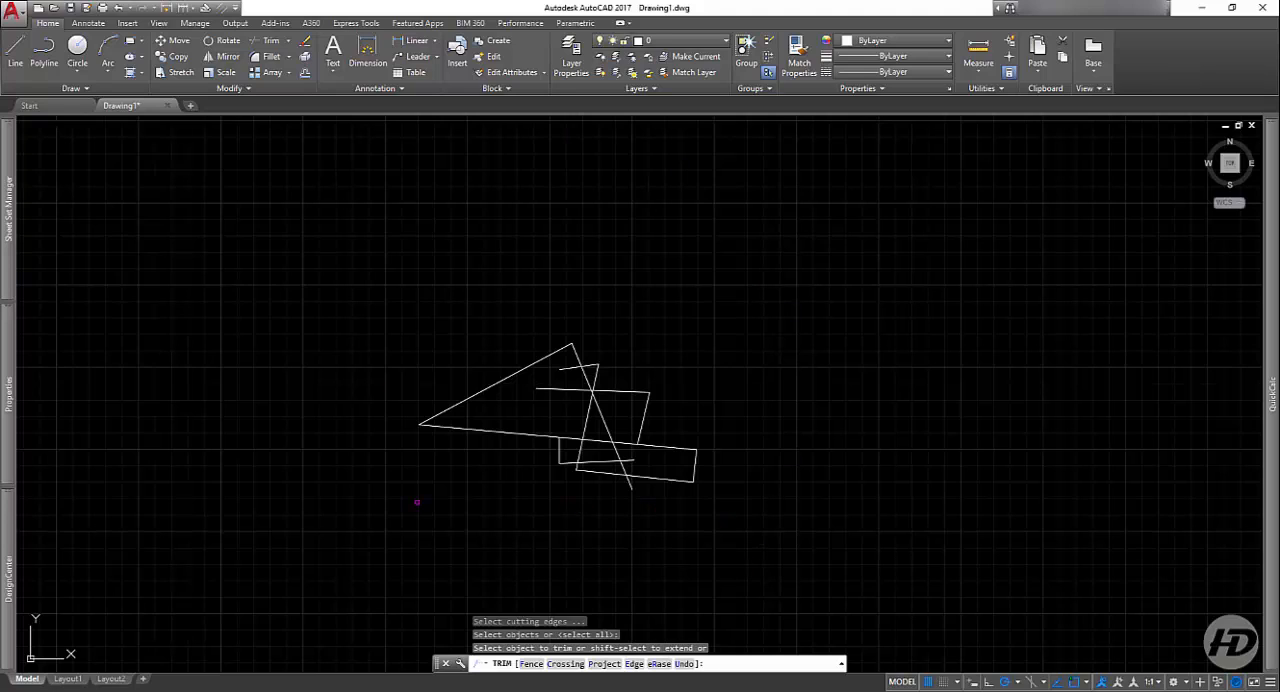
click(645, 397)
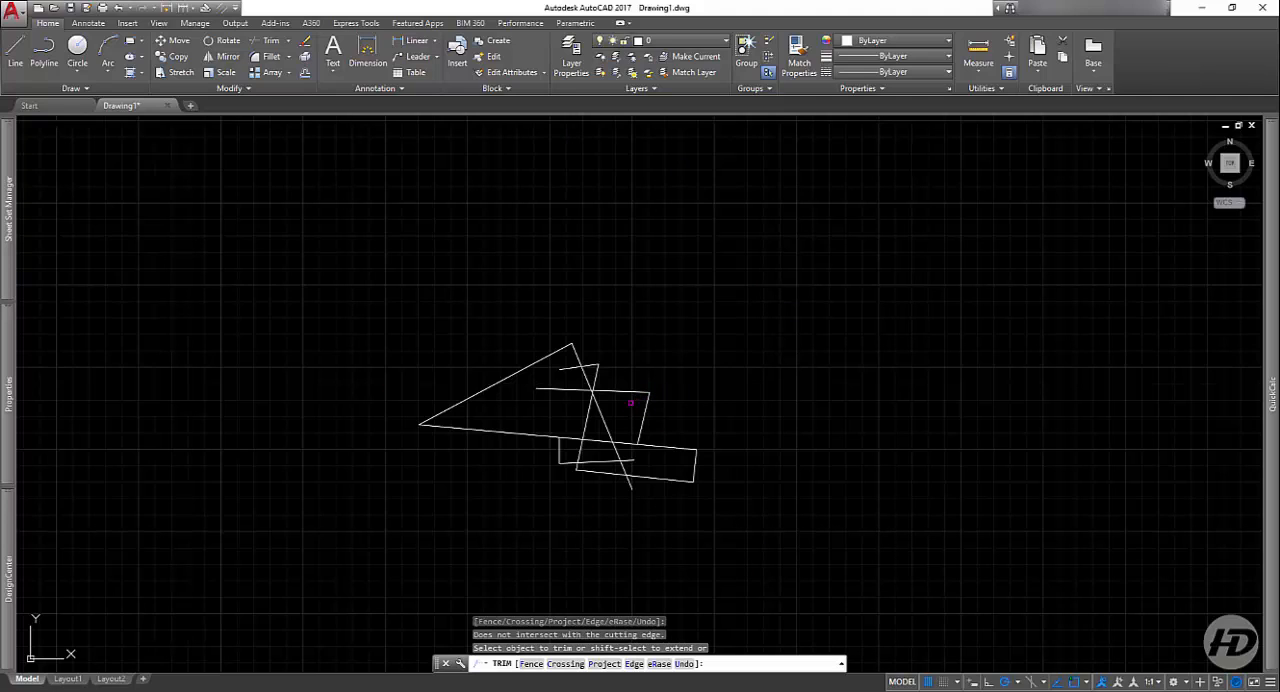
scroll(611, 437, up, 5)
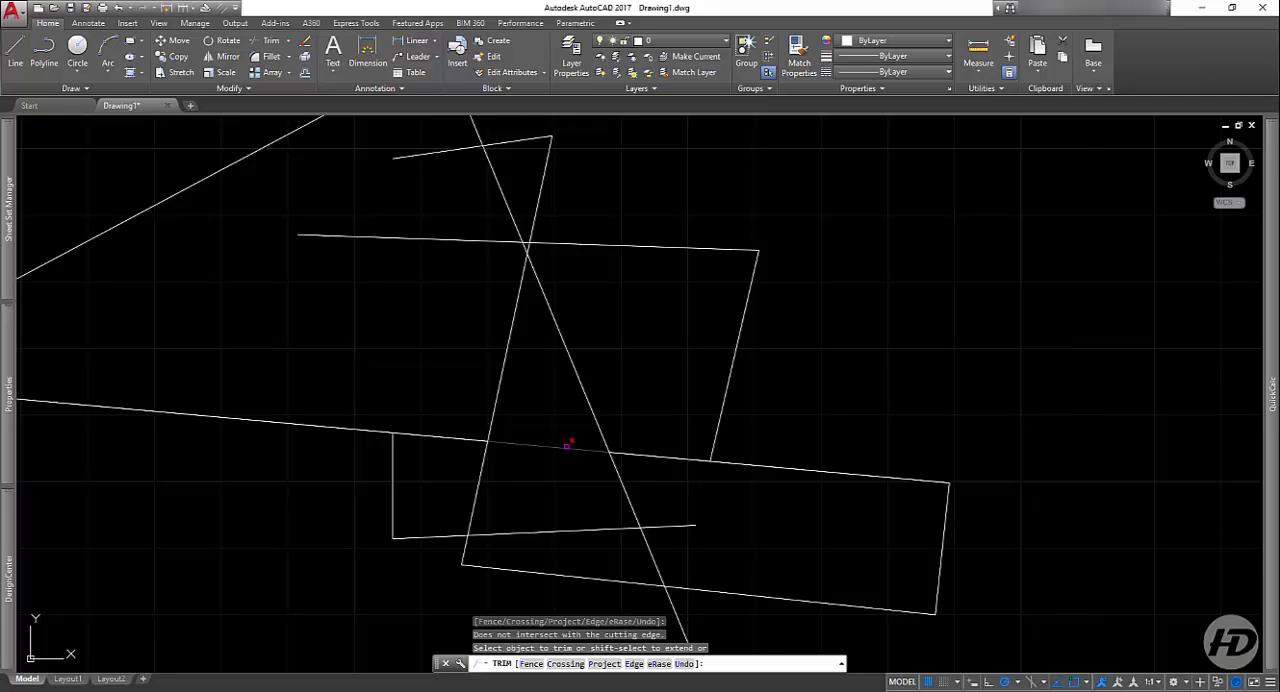
click(566, 447)
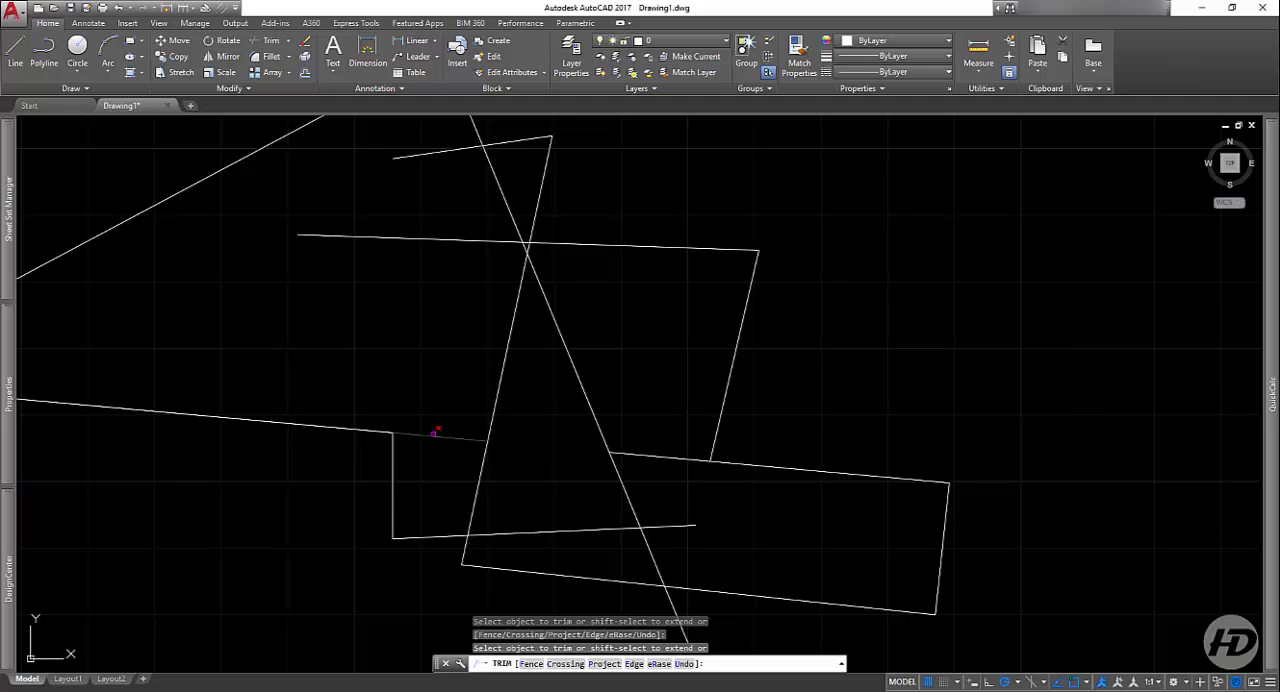
click(660, 519)
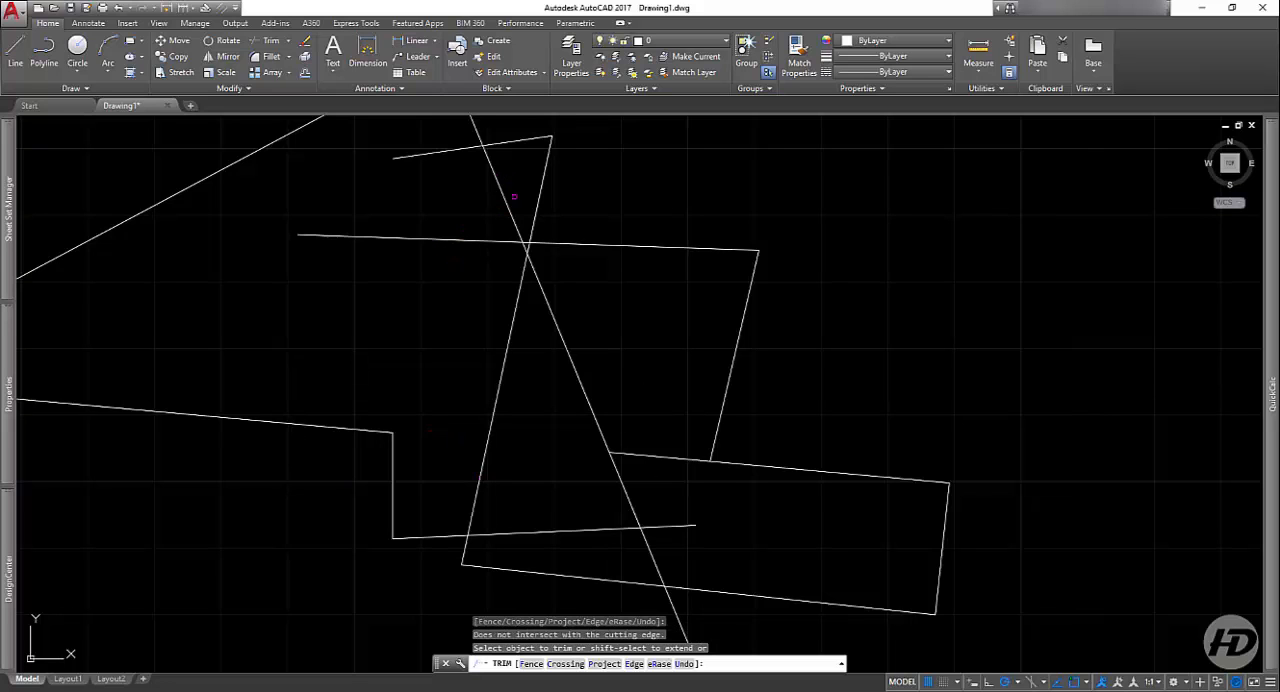
Step: Trim the overhanging parts at the long slanted line's upper crossings: the horizontal line's left end, the short top line's right part and the triangle's tip side
click(456, 238)
click(437, 234)
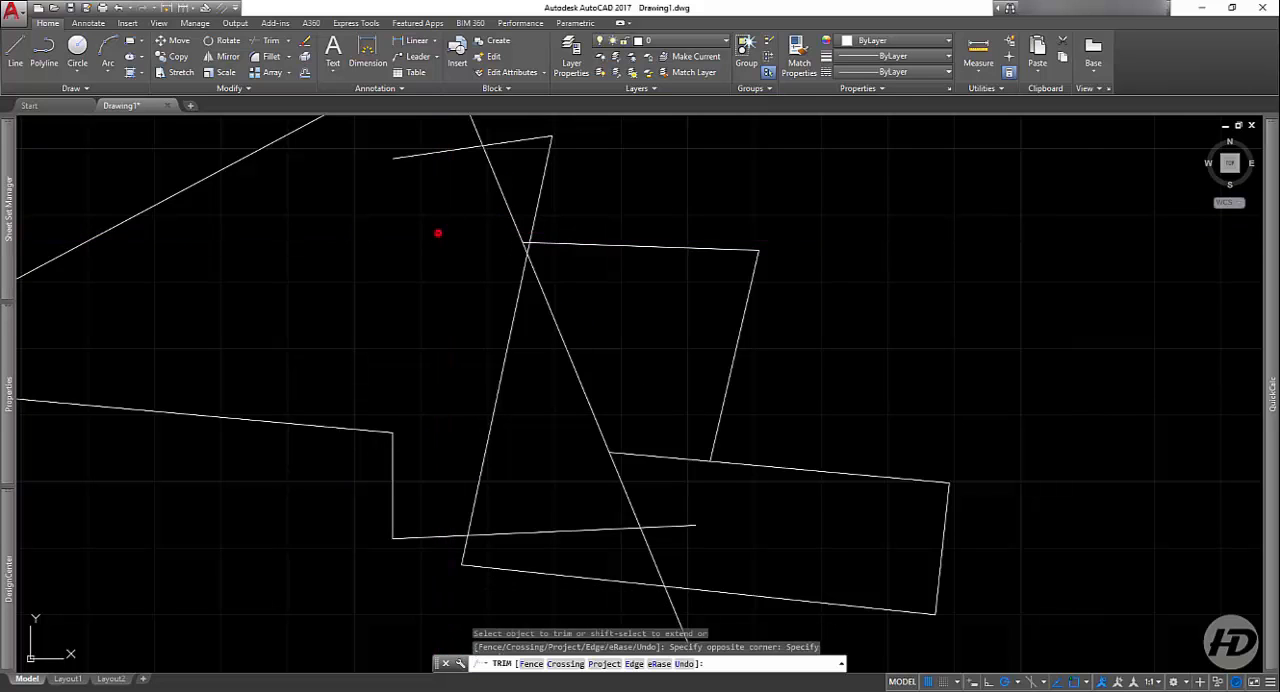
scroll(495, 265, down, 2)
scroll(540, 248, up, 6)
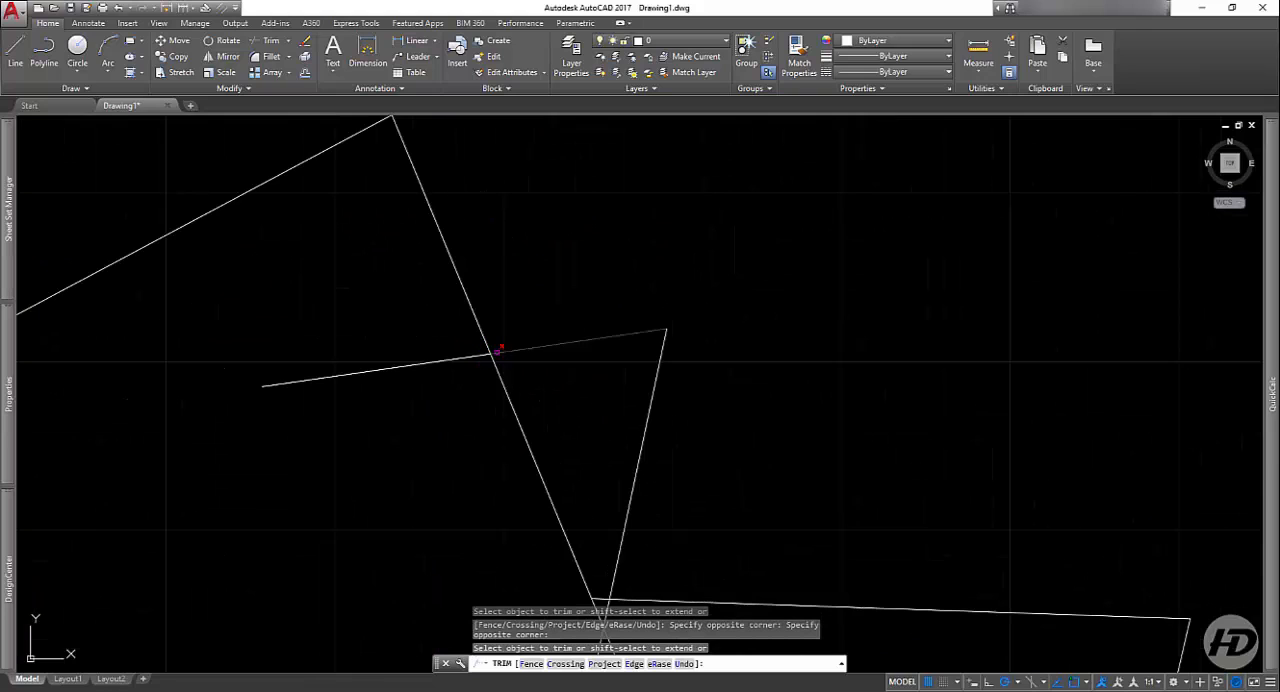
click(591, 337)
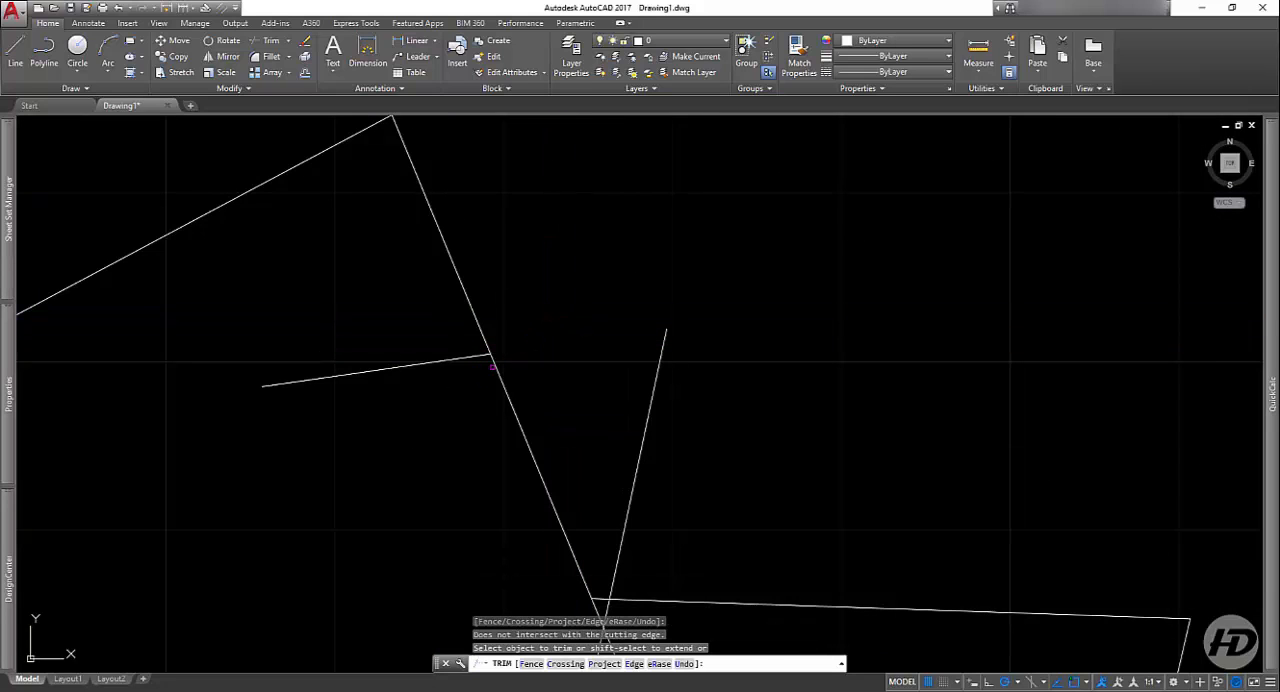
click(461, 275)
Step: Trim the strip's top line between the long slanted line and the steep line on its right
scroll(510, 340, down, 4)
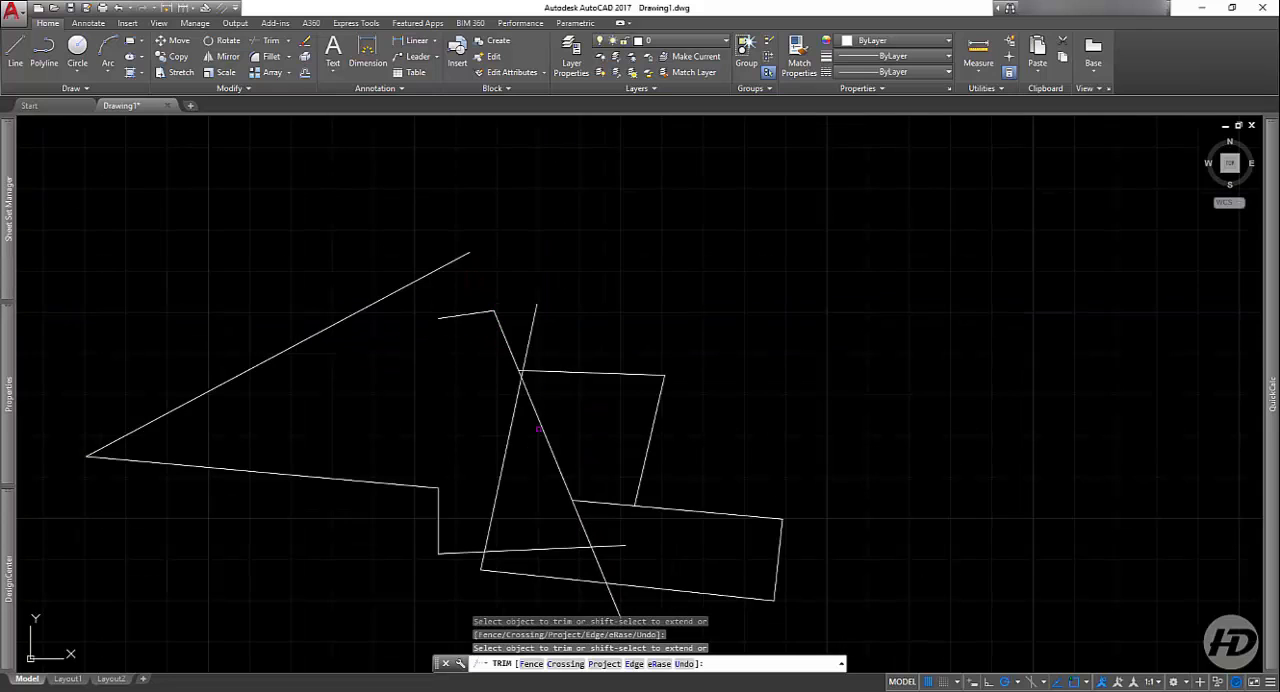
scroll(525, 475, up, 5)
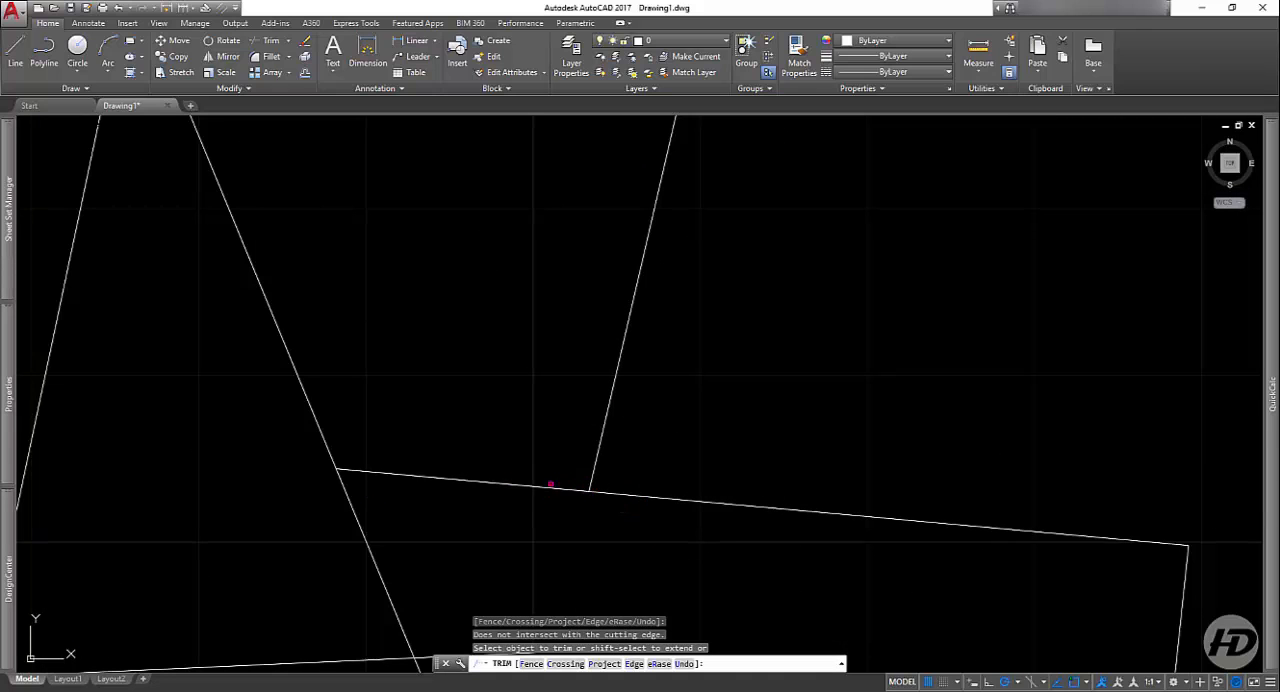
click(550, 484)
click(543, 489)
Step: Trim the inner horizontal line's end beyond the long slanted line, and the slanted line's lower end below that horizontal line
scroll(463, 398, down, 5)
scroll(470, 530, up, 5)
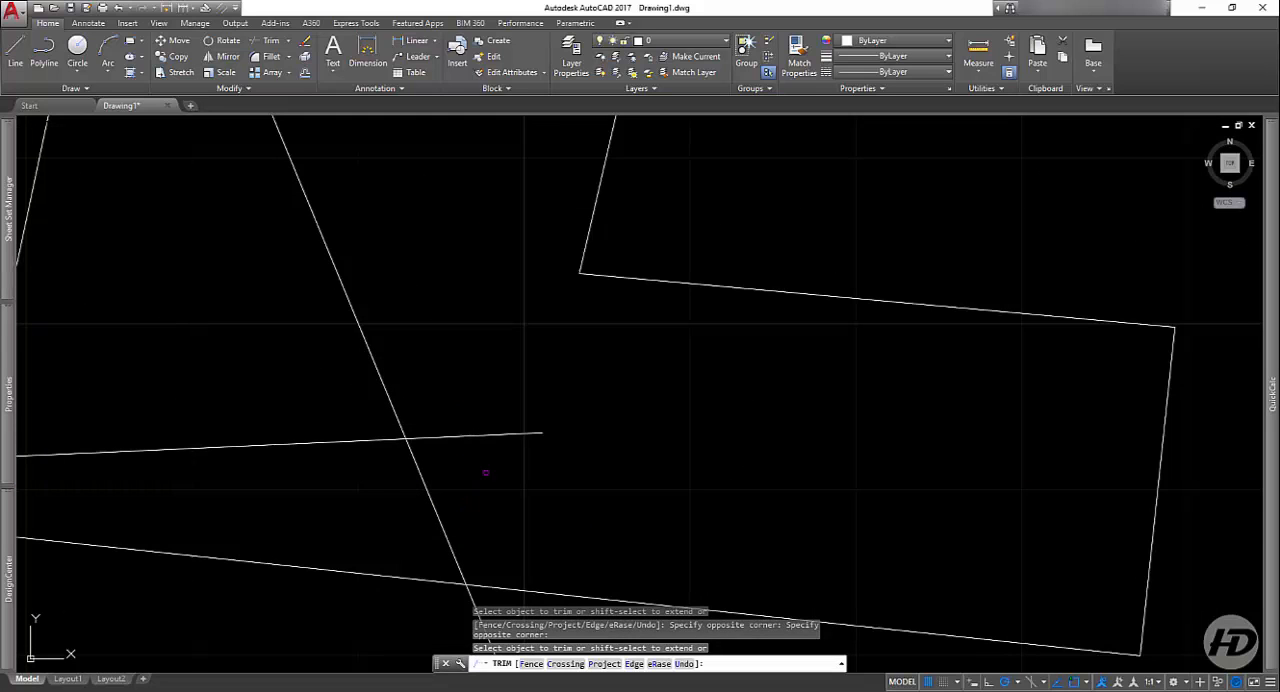
click(523, 409)
click(429, 477)
scroll(429, 477, down, 4)
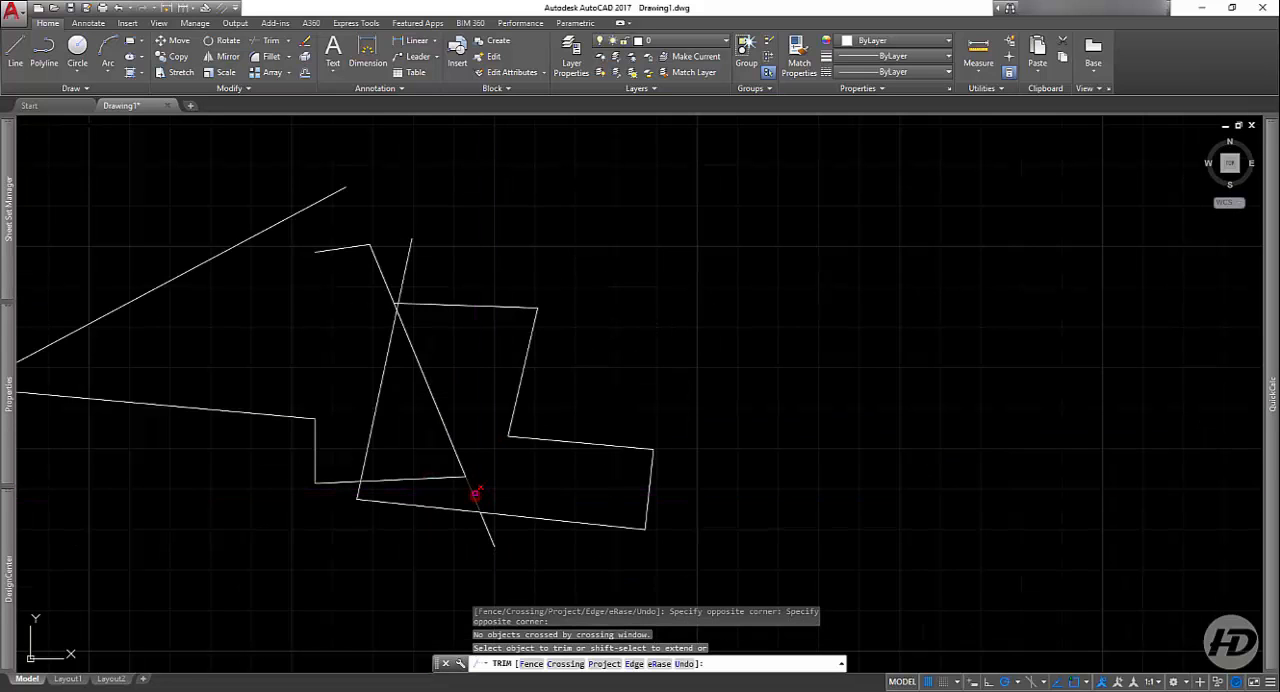
click(496, 542)
click(397, 551)
scroll(487, 511, up, 5)
click(486, 487)
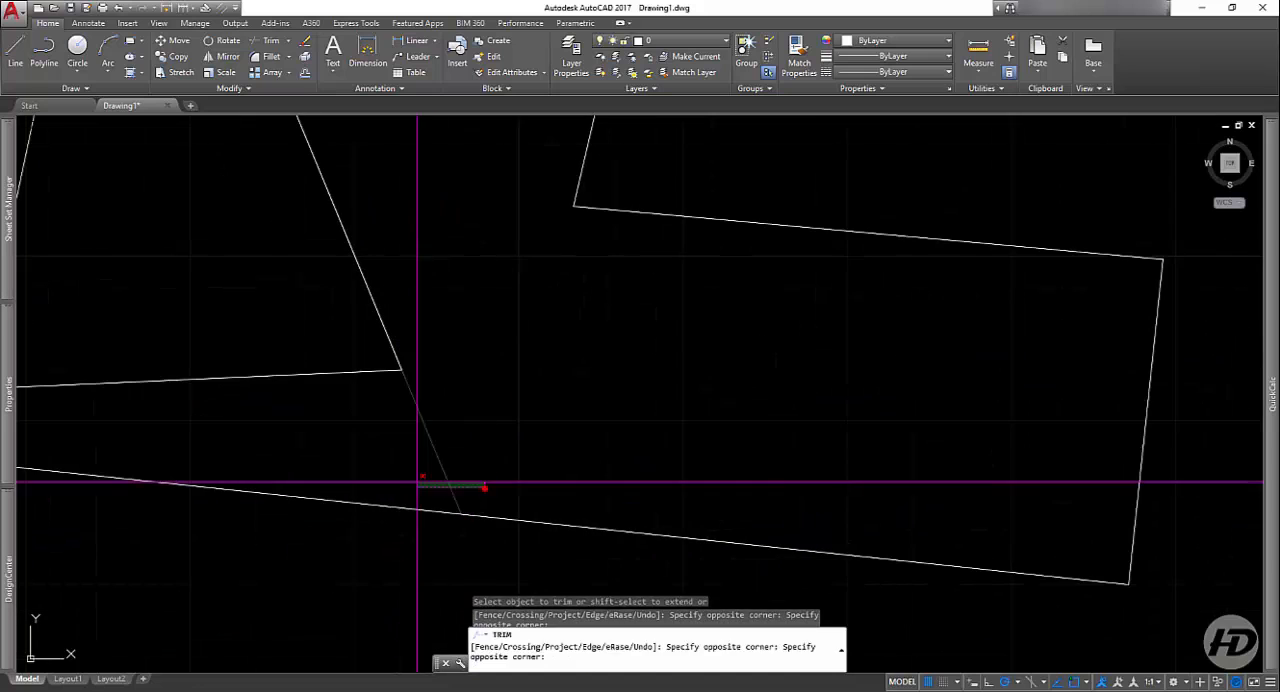
click(391, 473)
Step: Trim away the triangular area's sides below the upper crossing: the inner horizontal, long slanted and steep line segments
scroll(527, 501, down, 5)
click(486, 404)
click(489, 467)
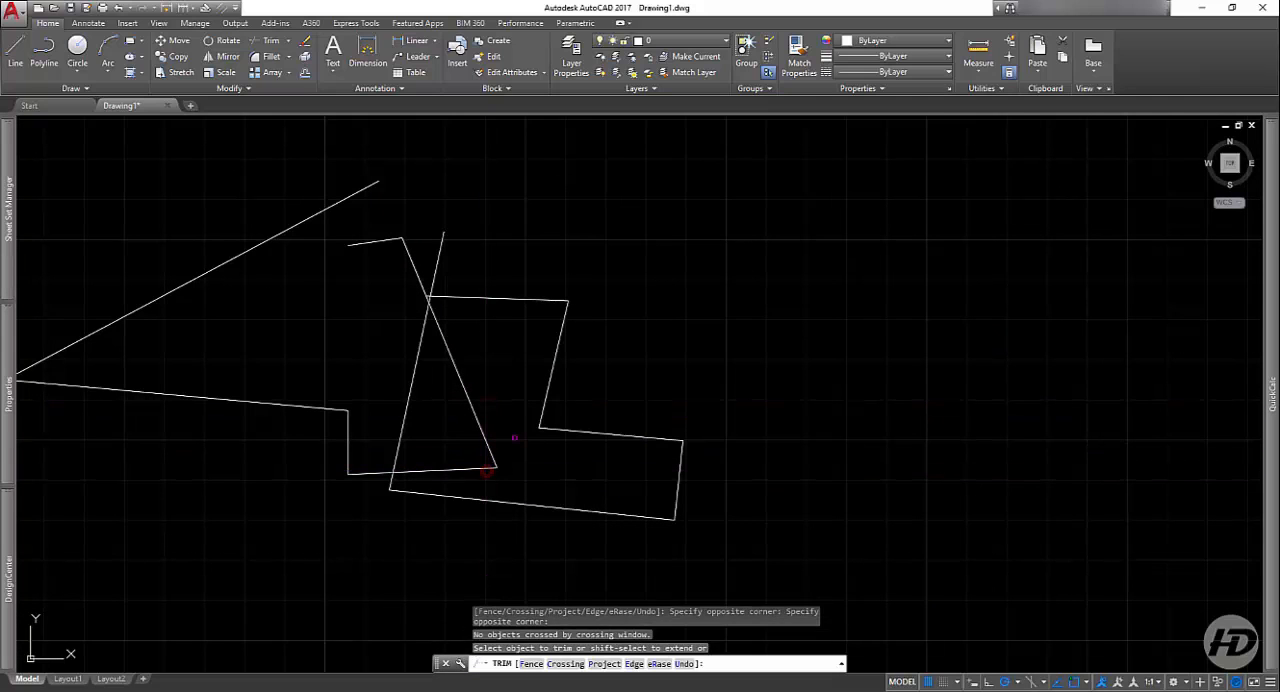
click(515, 437)
click(484, 473)
click(433, 369)
click(411, 391)
Step: Trim the two lines rising above the upper horizontal line with one crossing selection, and finish the Trim command
scroll(462, 270, up, 5)
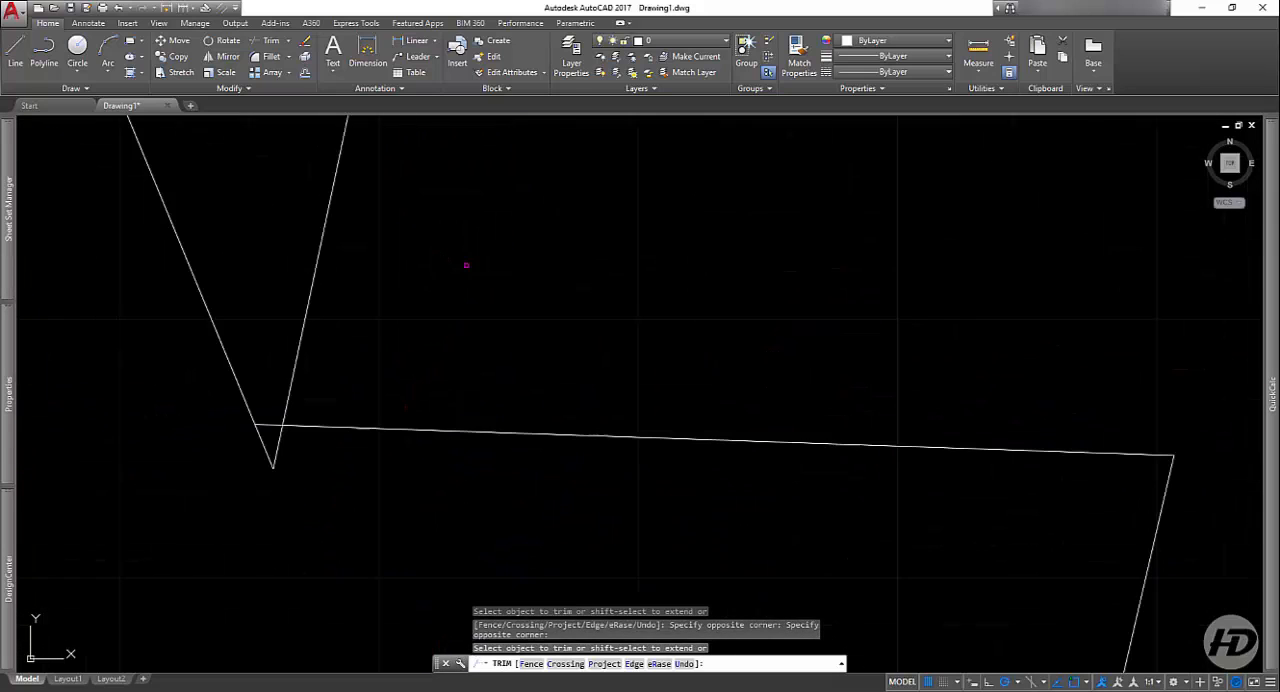
click(526, 214)
click(165, 185)
scroll(428, 381, down, 8)
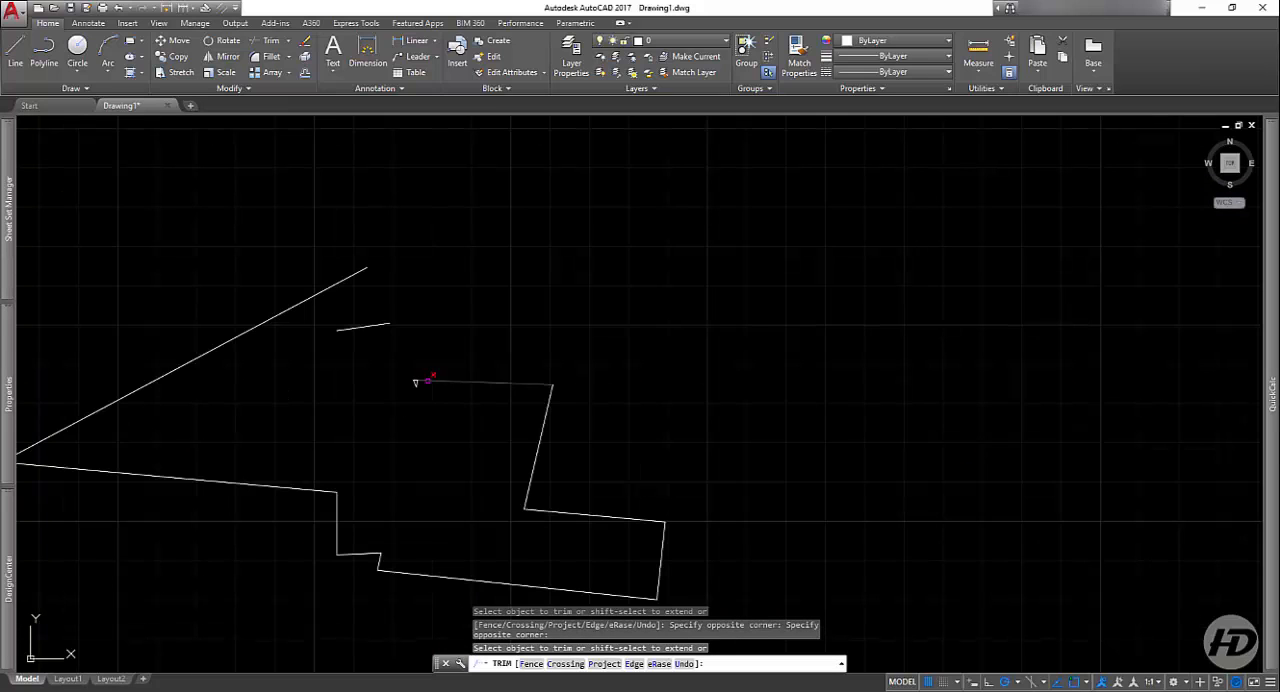
middle_drag(345, 463, 457, 432)
click(482, 295)
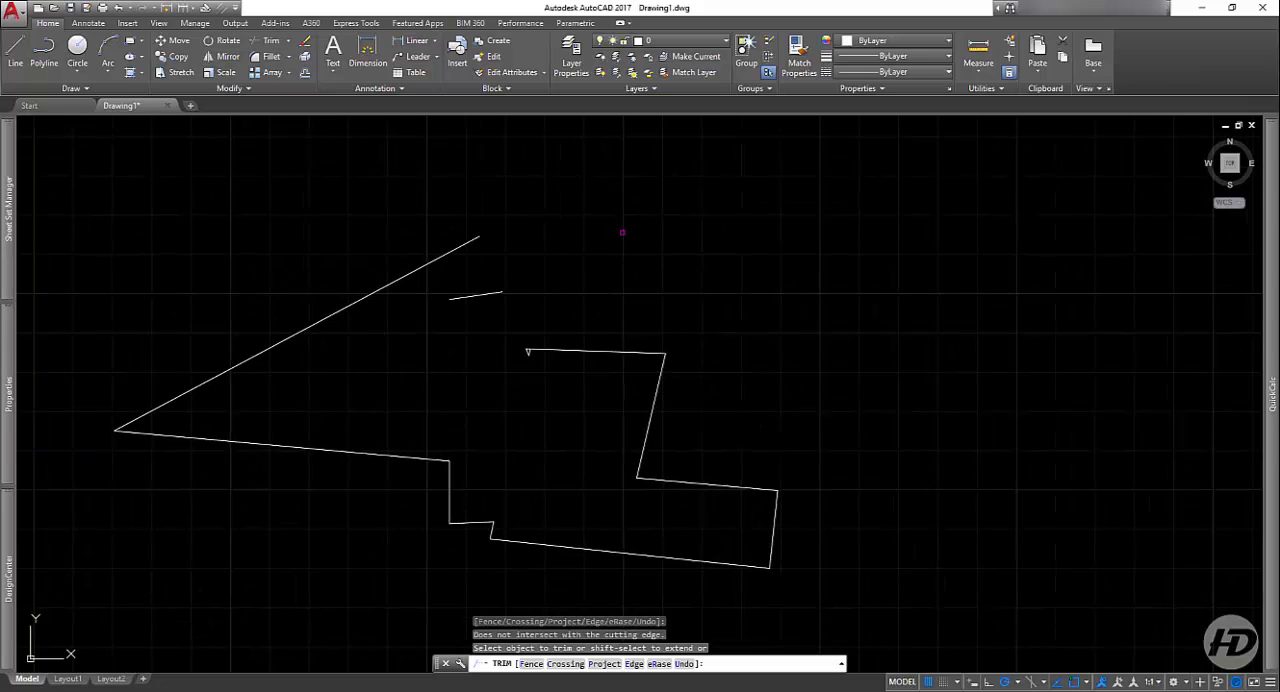
key(Escape)
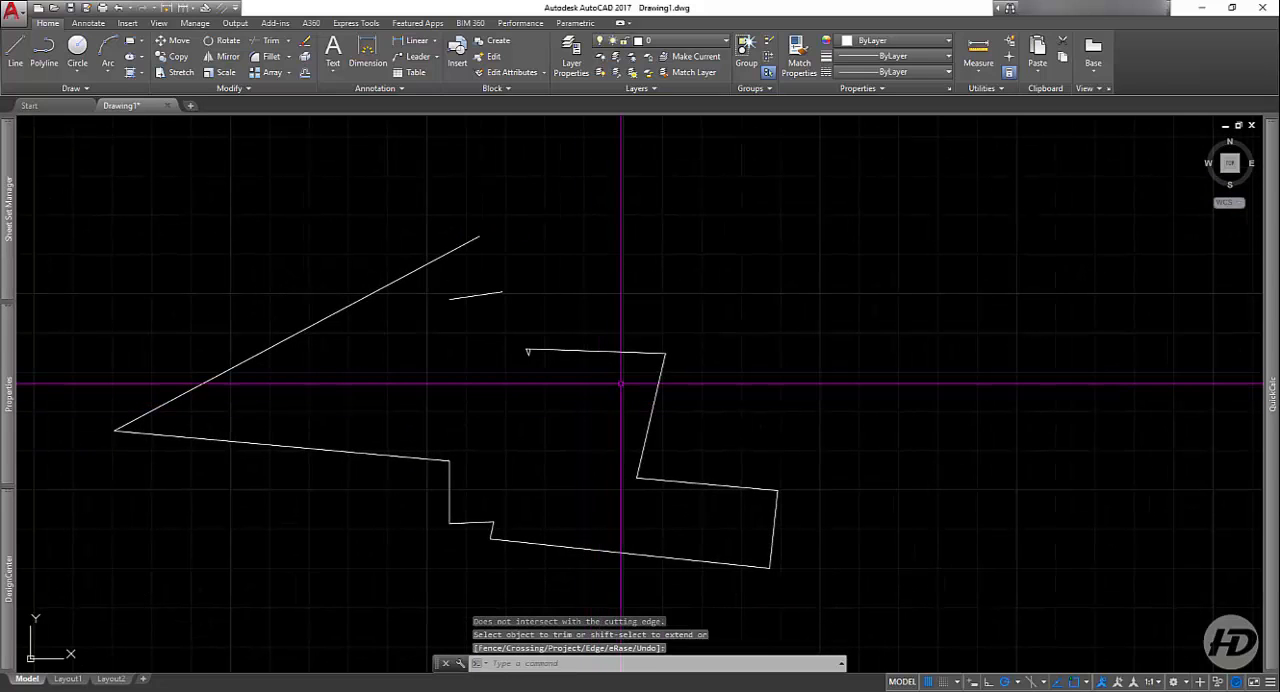
Step: Draw a vertical line 3 units long downward in the empty area left of the trimmed figure
scroll(594, 397, down, 4)
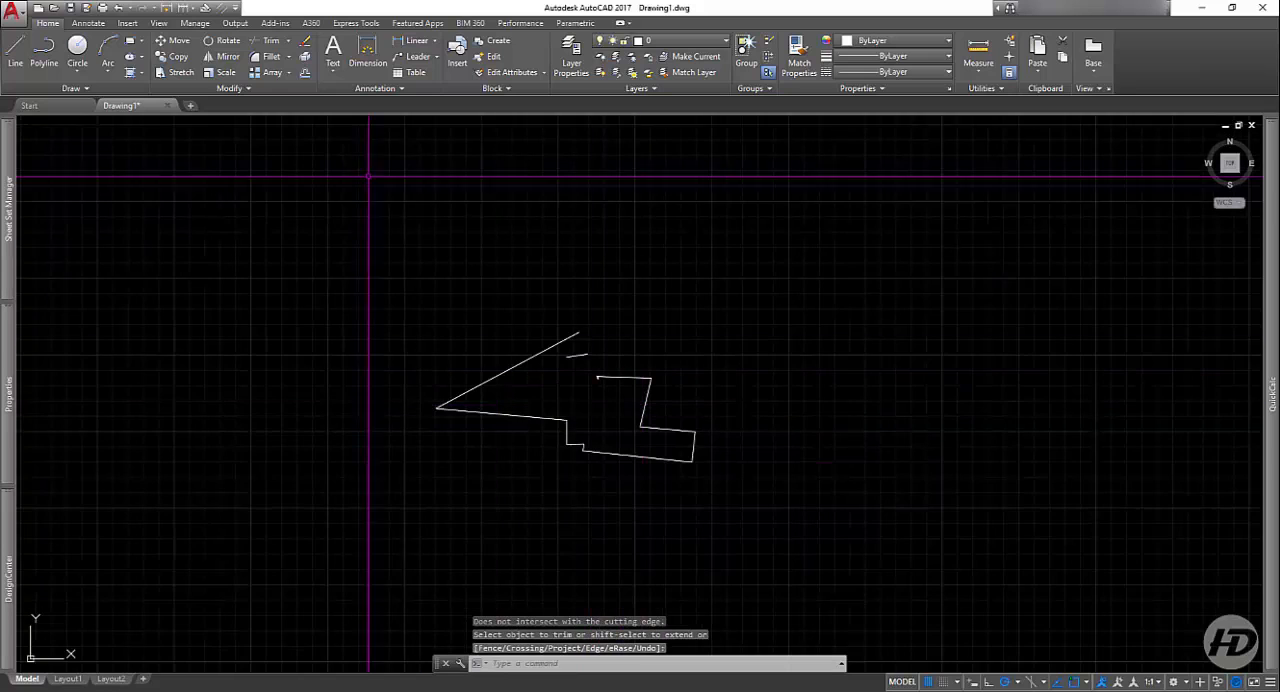
scroll(423, 309, down, 2)
middle_drag(319, 331, 467, 333)
click(15, 50)
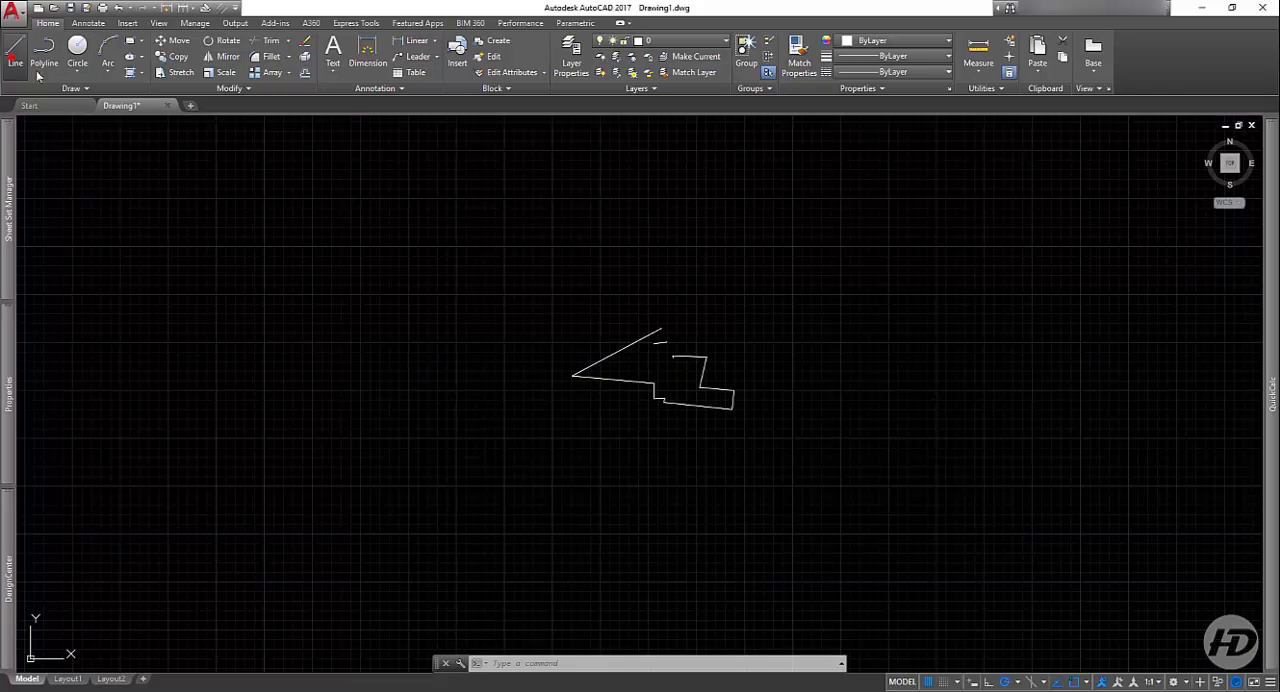
scroll(420, 298, up, 2)
click(372, 285)
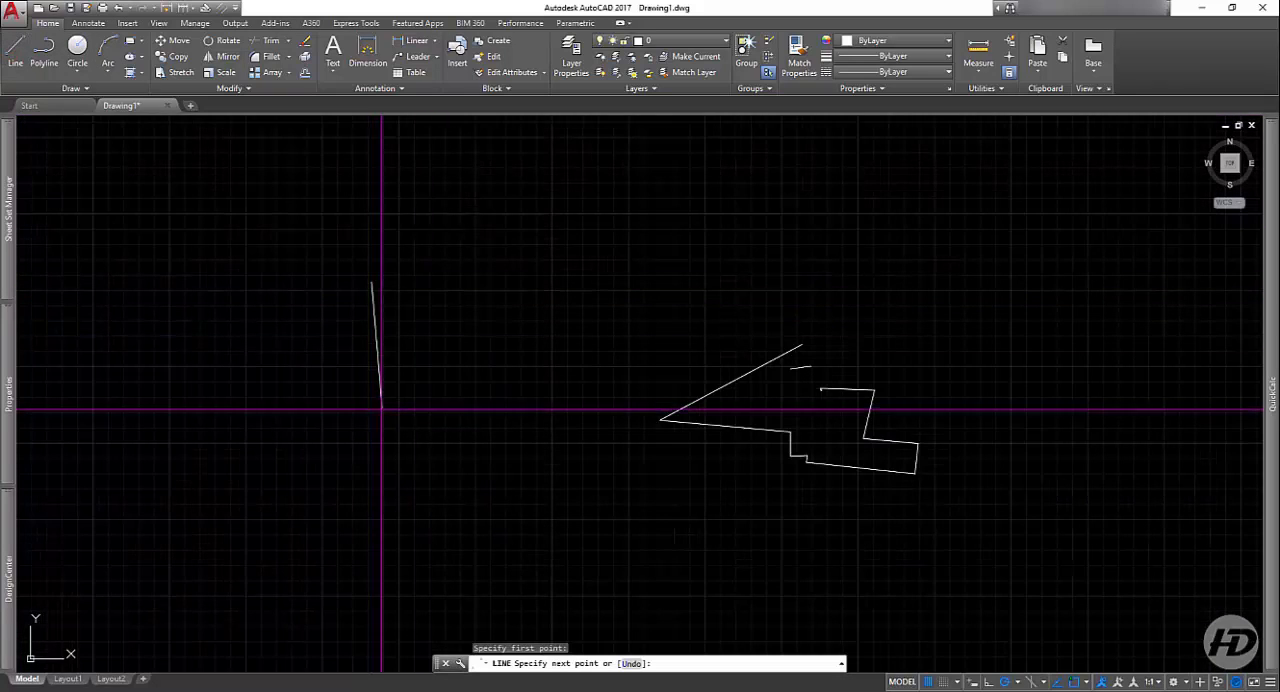
scroll(370, 340, up, 3)
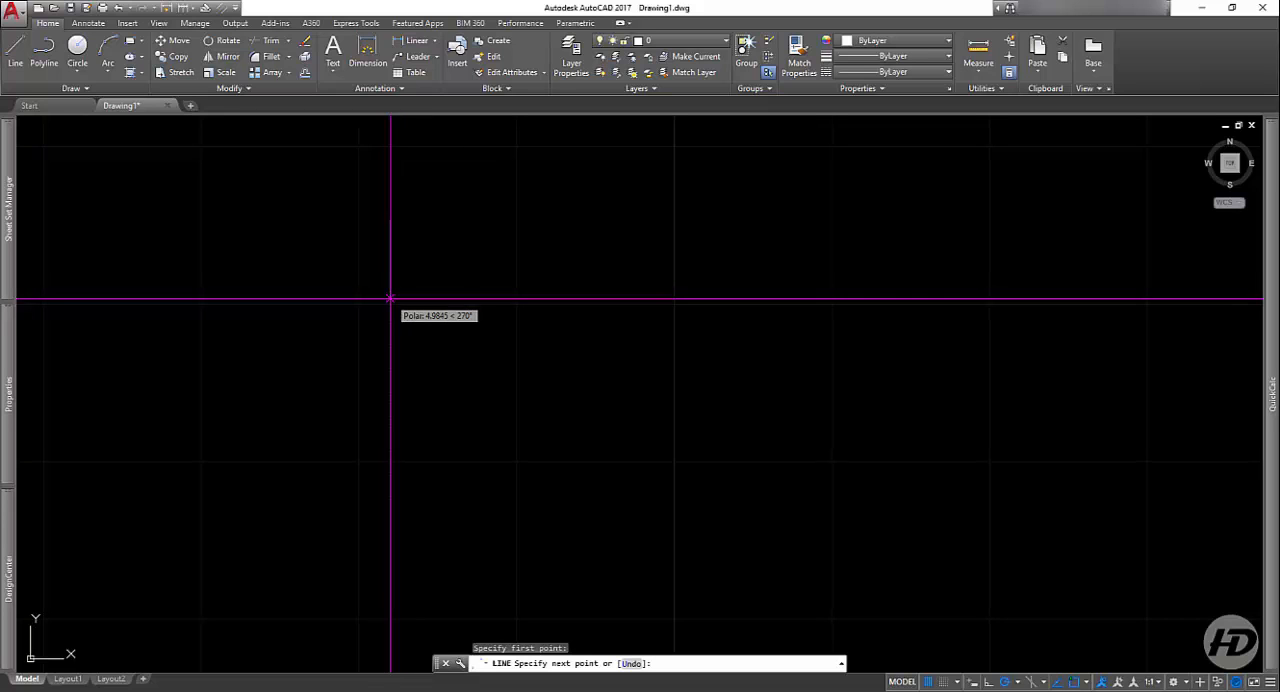
text(3)
key(Return)
Step: Continue the line 2 units to the right, and complete the rectangle with its right and top sides aligned to the starting point
key(ctrl+8)
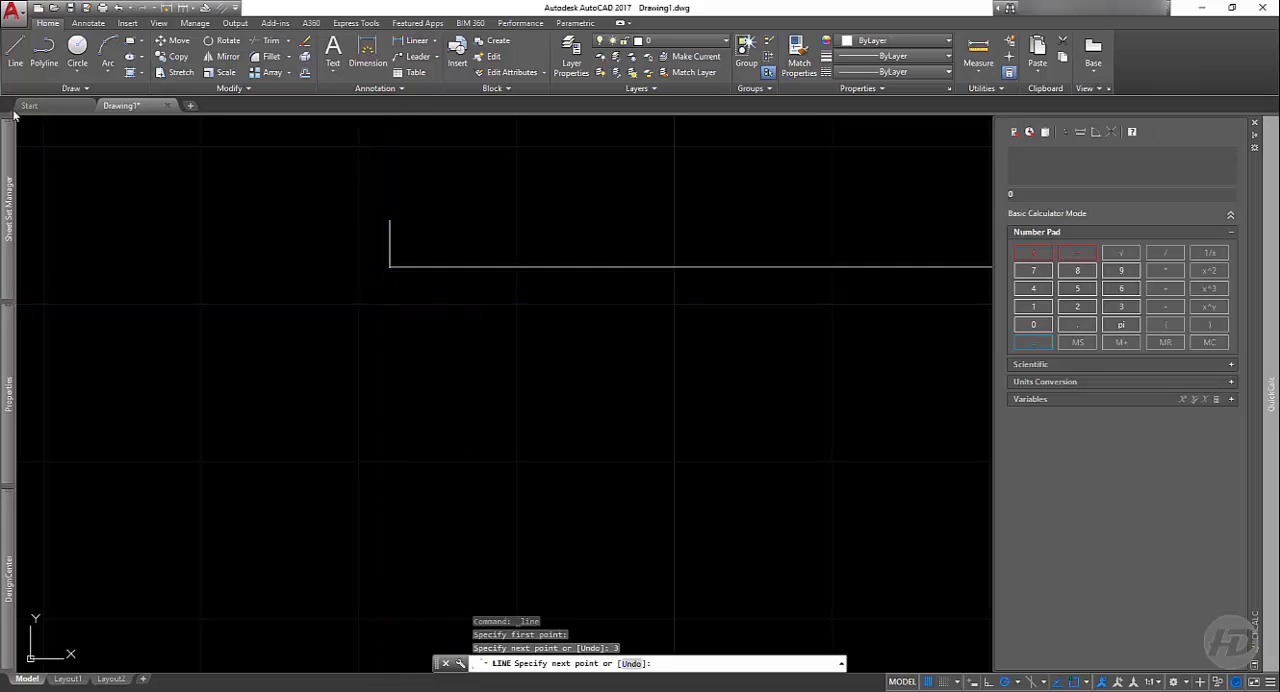
key(ctrl+8)
middle_drag(486, 271, 600, 466)
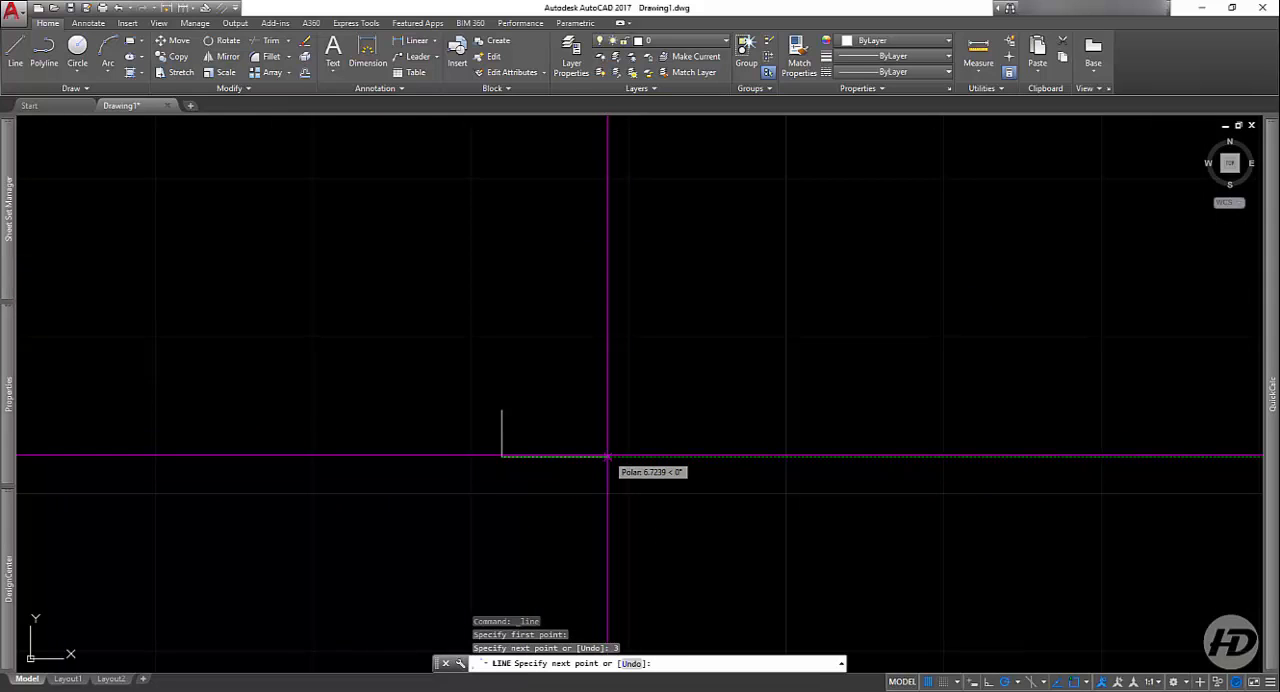
key(Return)
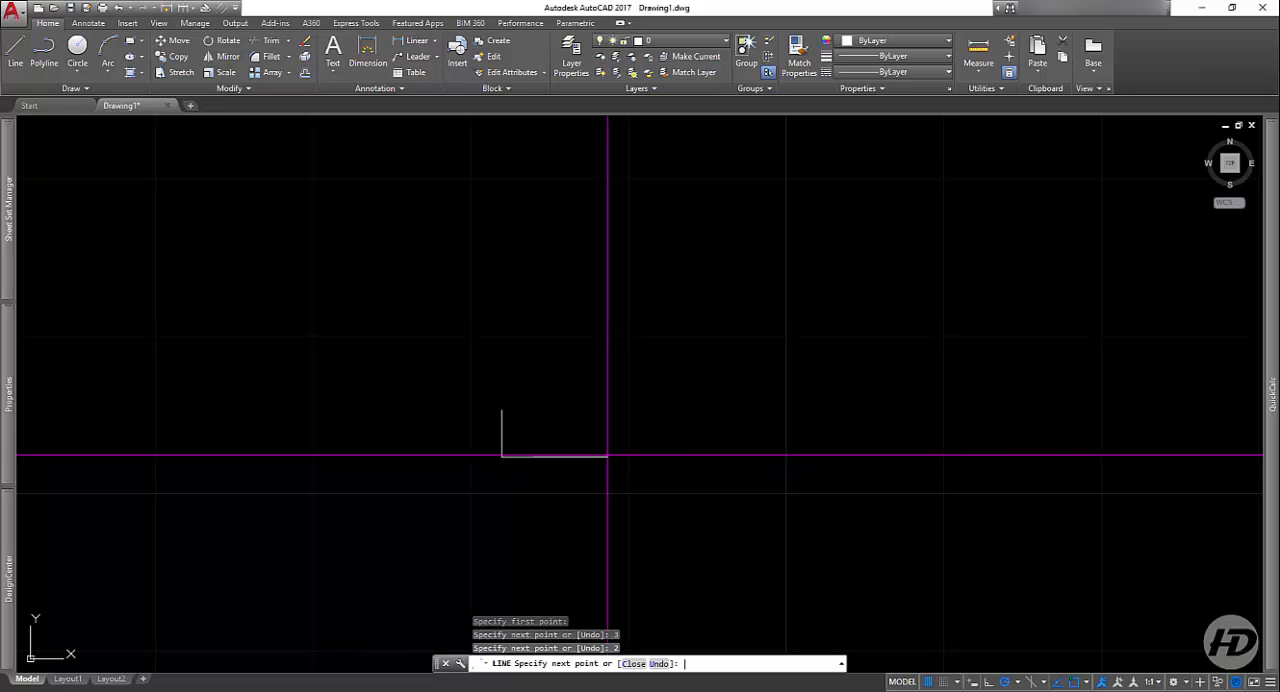
scroll(505, 420, up, 5)
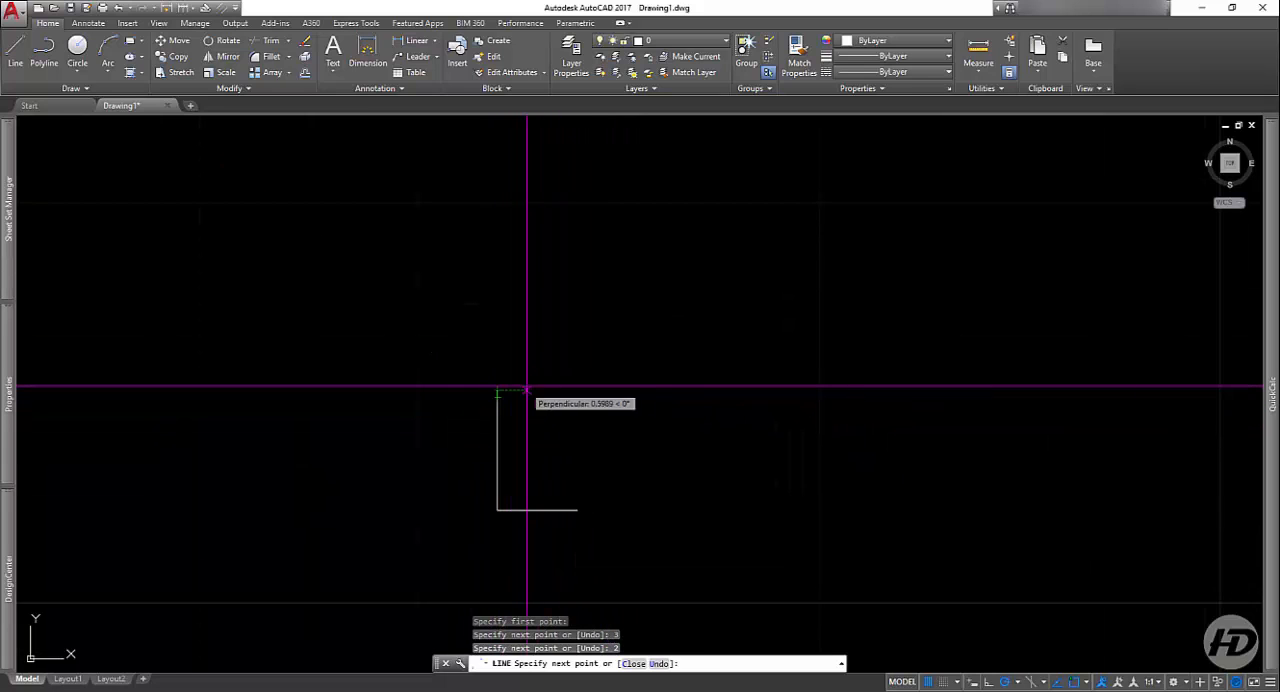
click(577, 390)
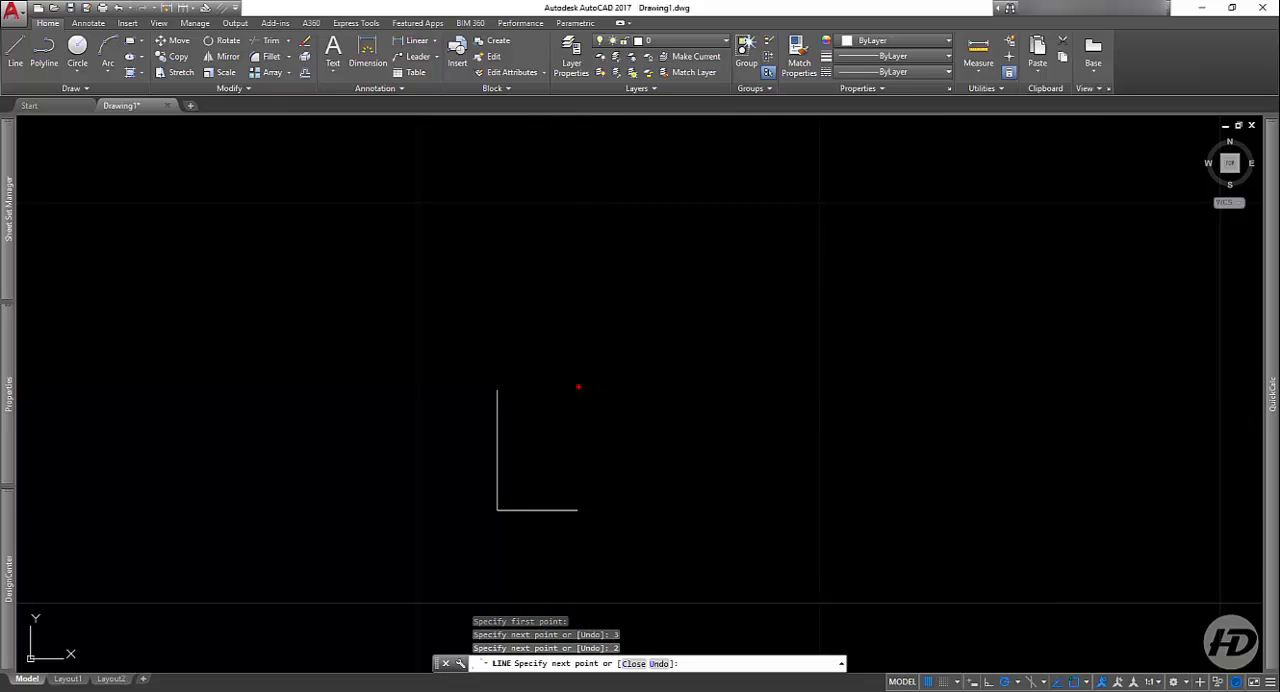
click(497, 390)
key(Return)
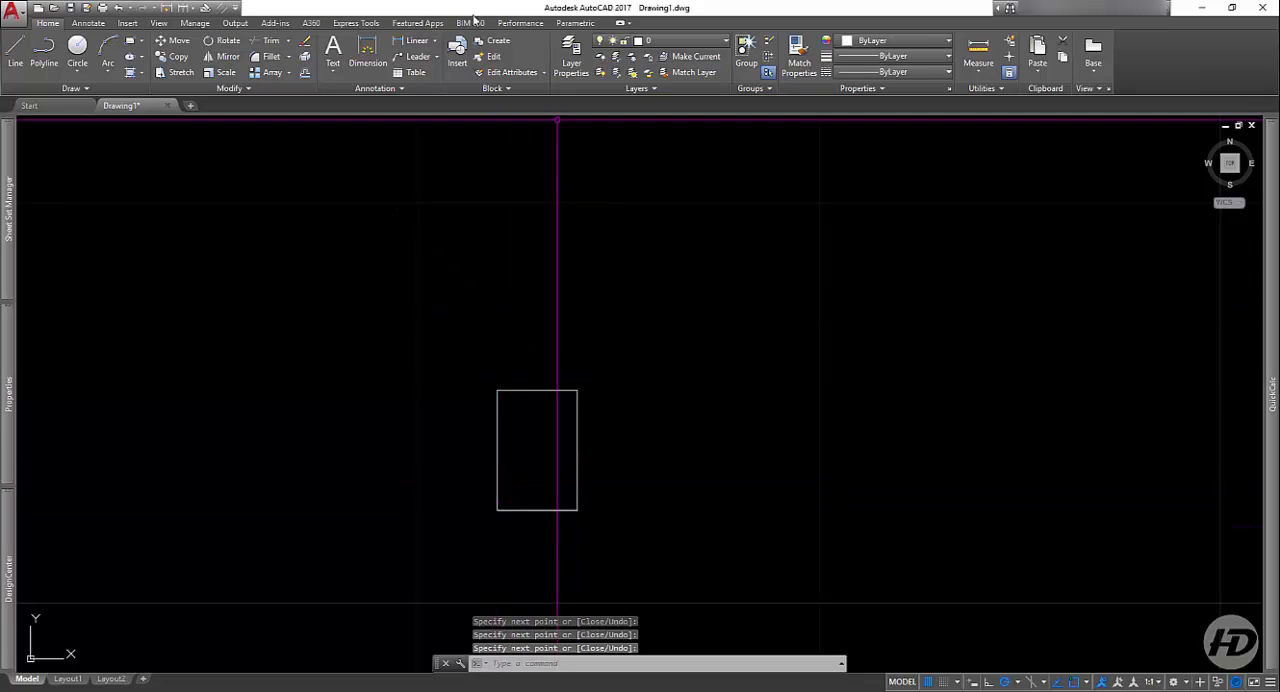
Step: Offset the rectangle's top and left sides inward by 0.15
click(305, 72)
scroll(545, 453, up, 4)
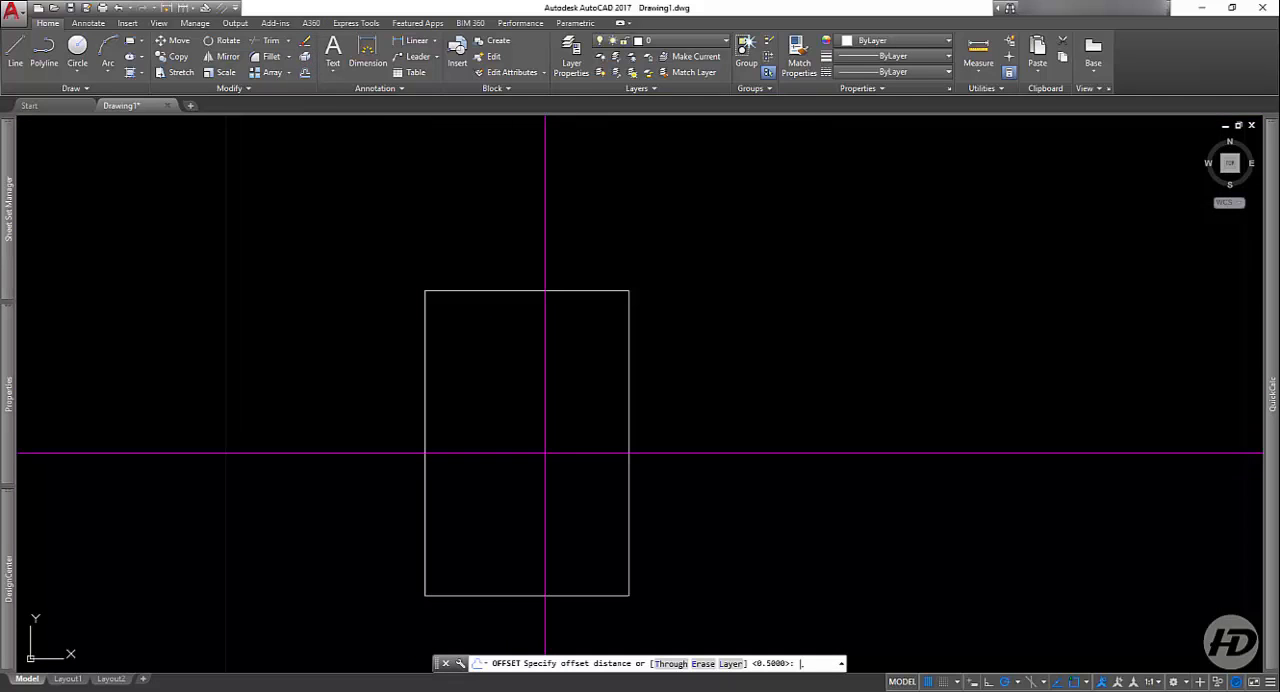
text(.15)
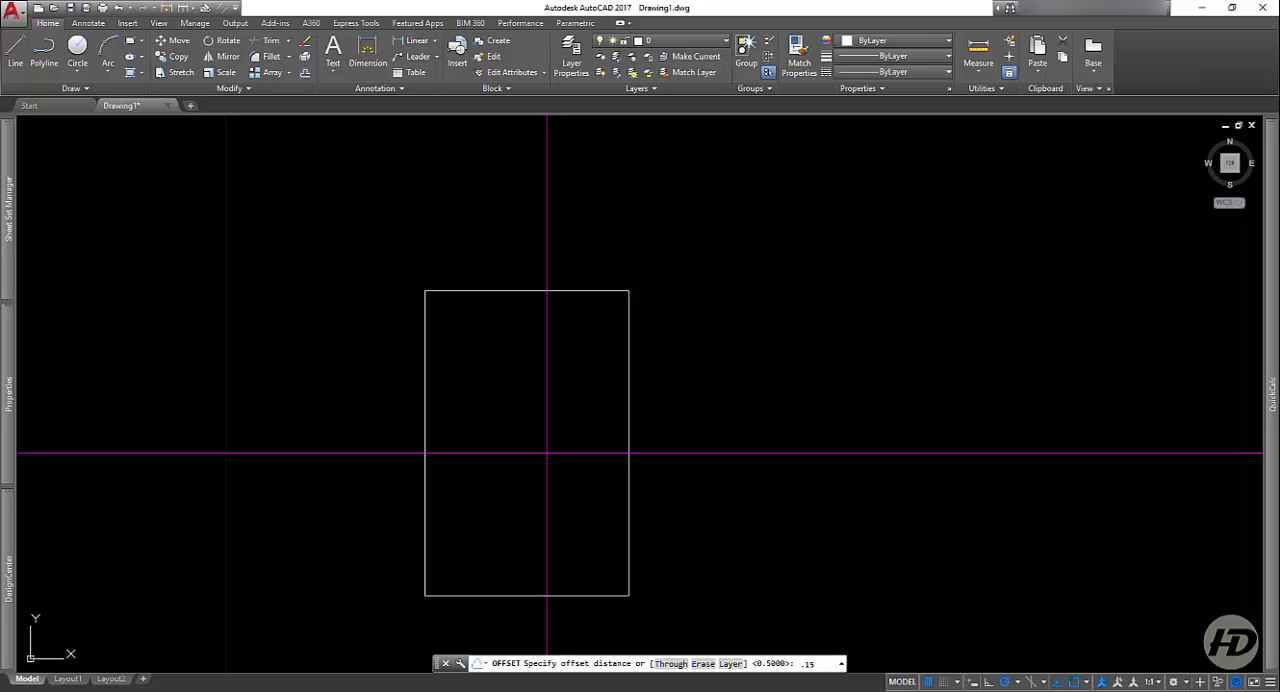
key(Return)
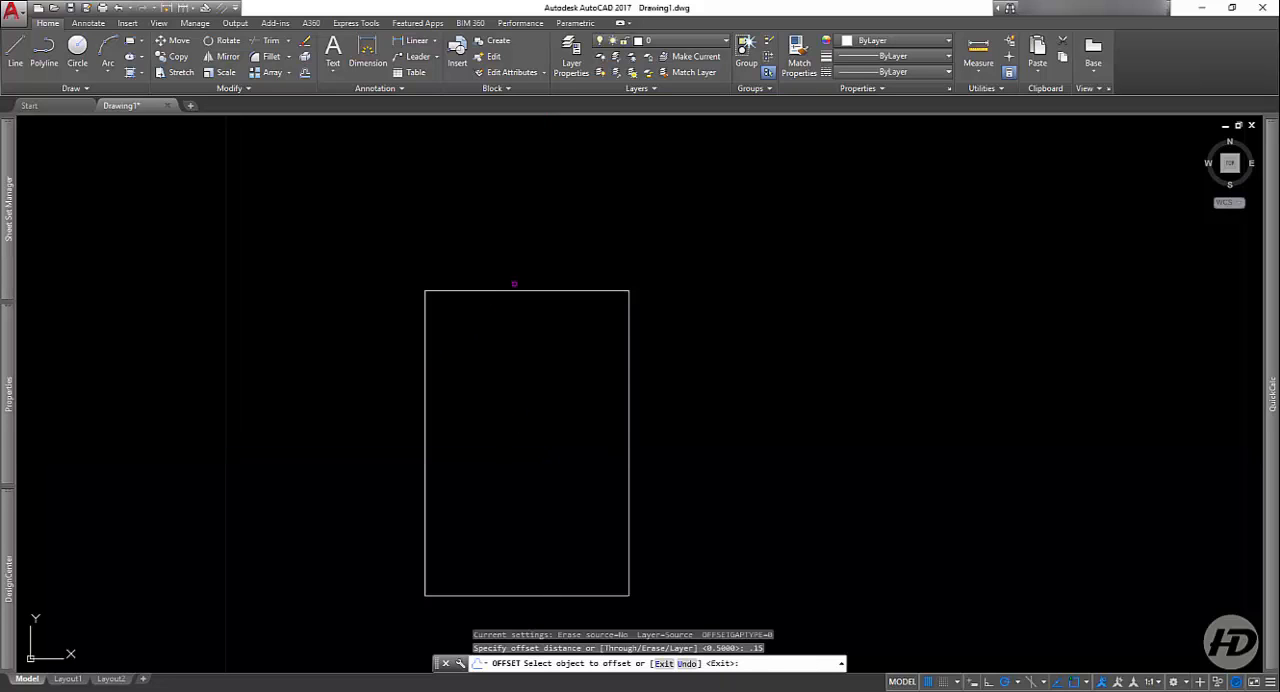
click(511, 292)
click(494, 350)
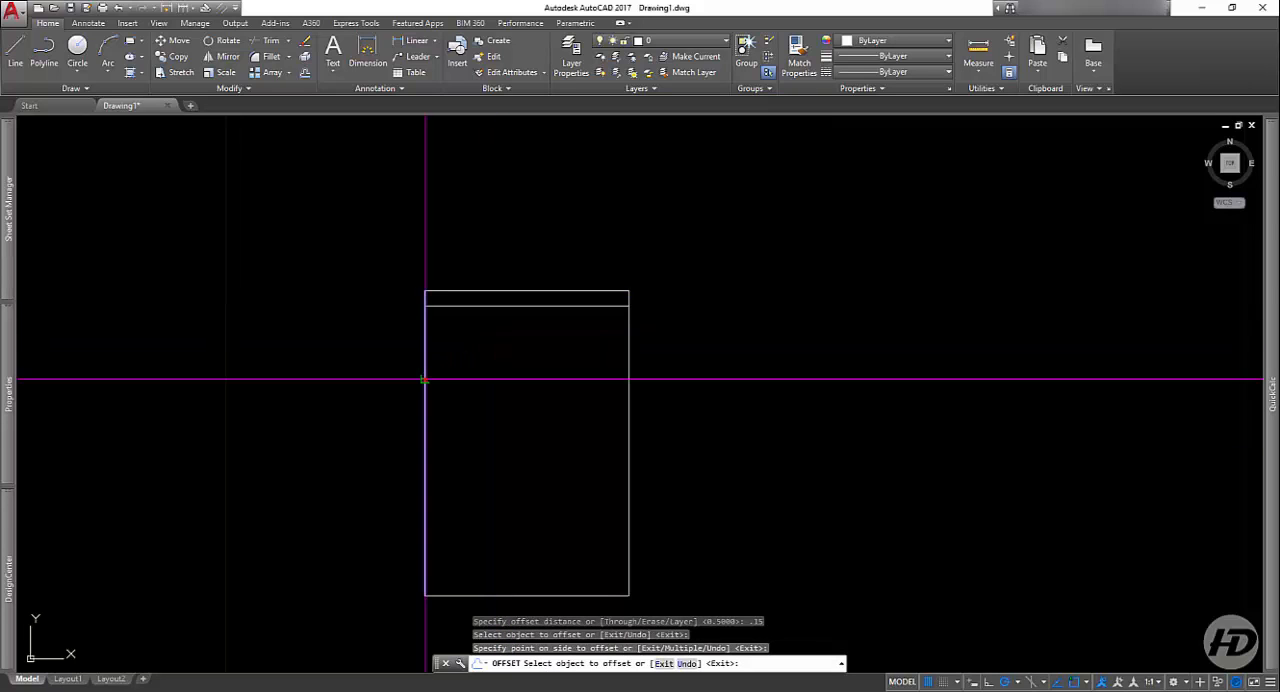
click(425, 378)
click(492, 383)
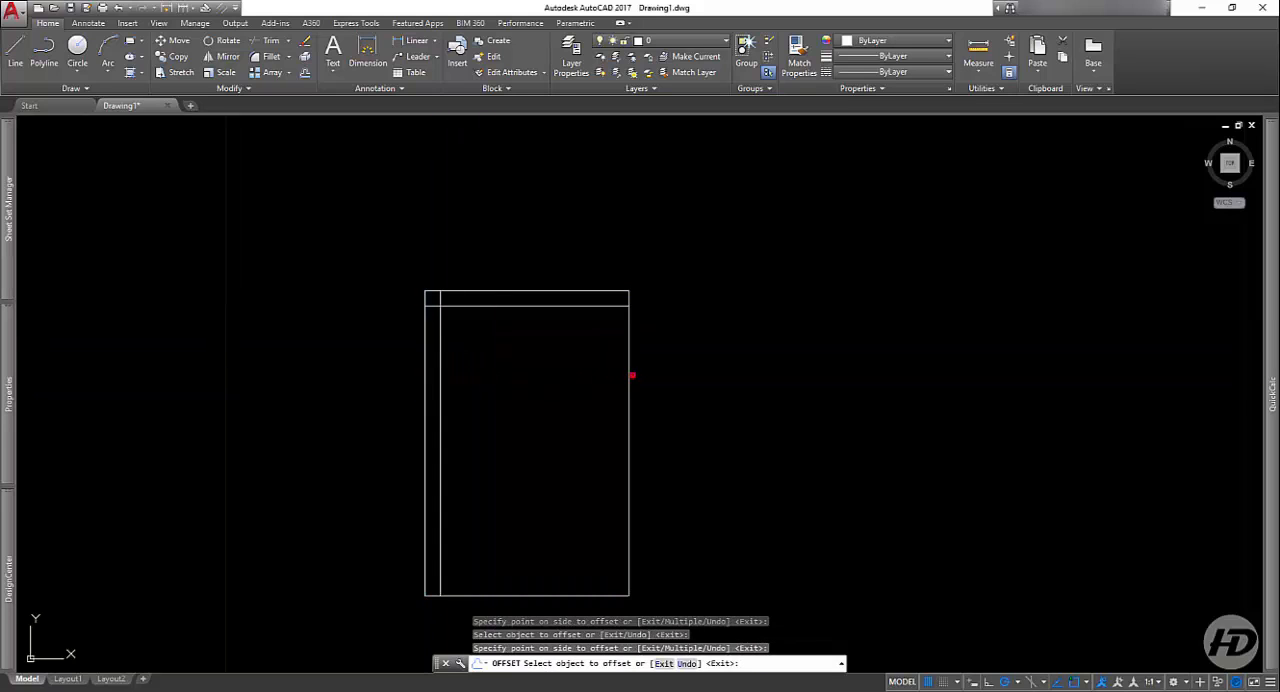
Step: Offset the rectangle's right and bottom sides inward by the same distance and finish the Offset command
click(627, 376)
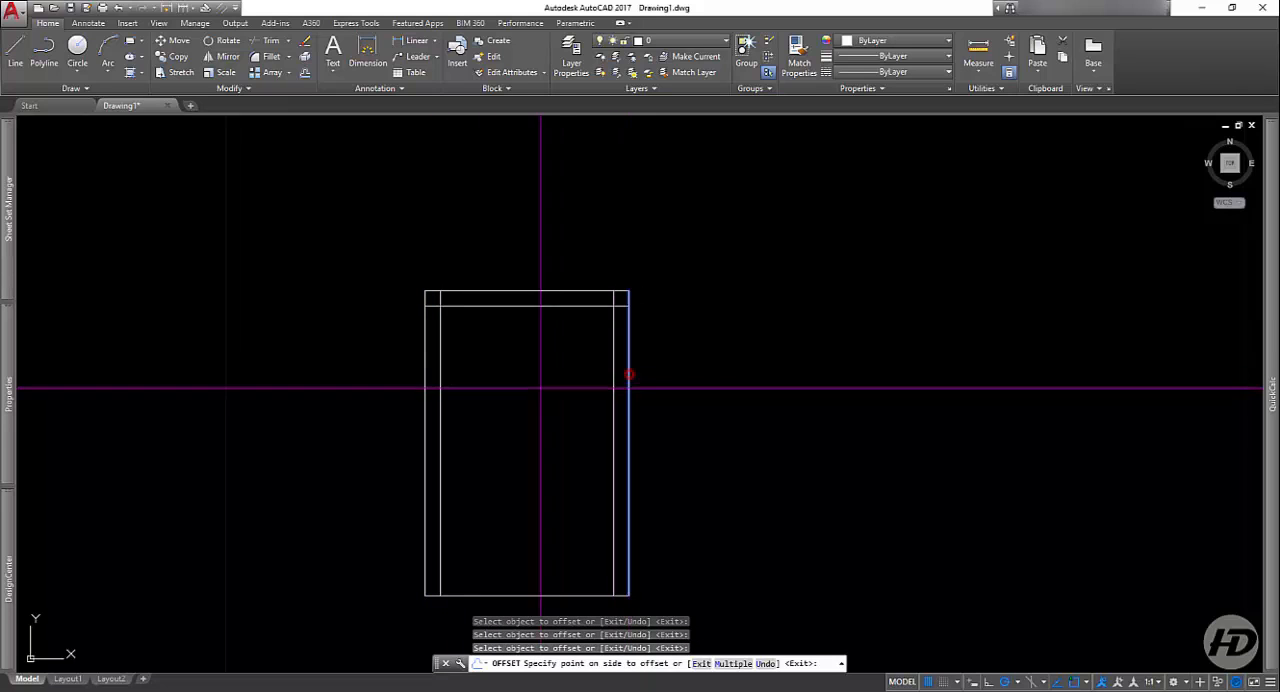
click(534, 389)
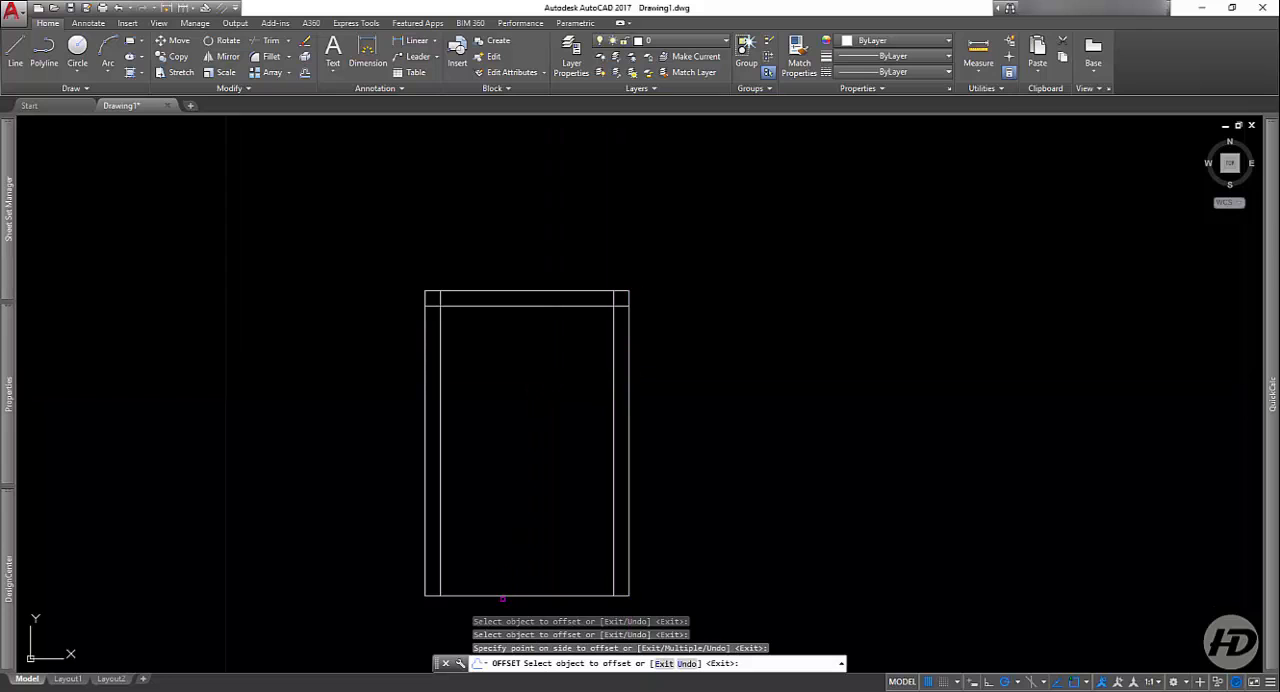
click(484, 596)
click(500, 510)
key(Return)
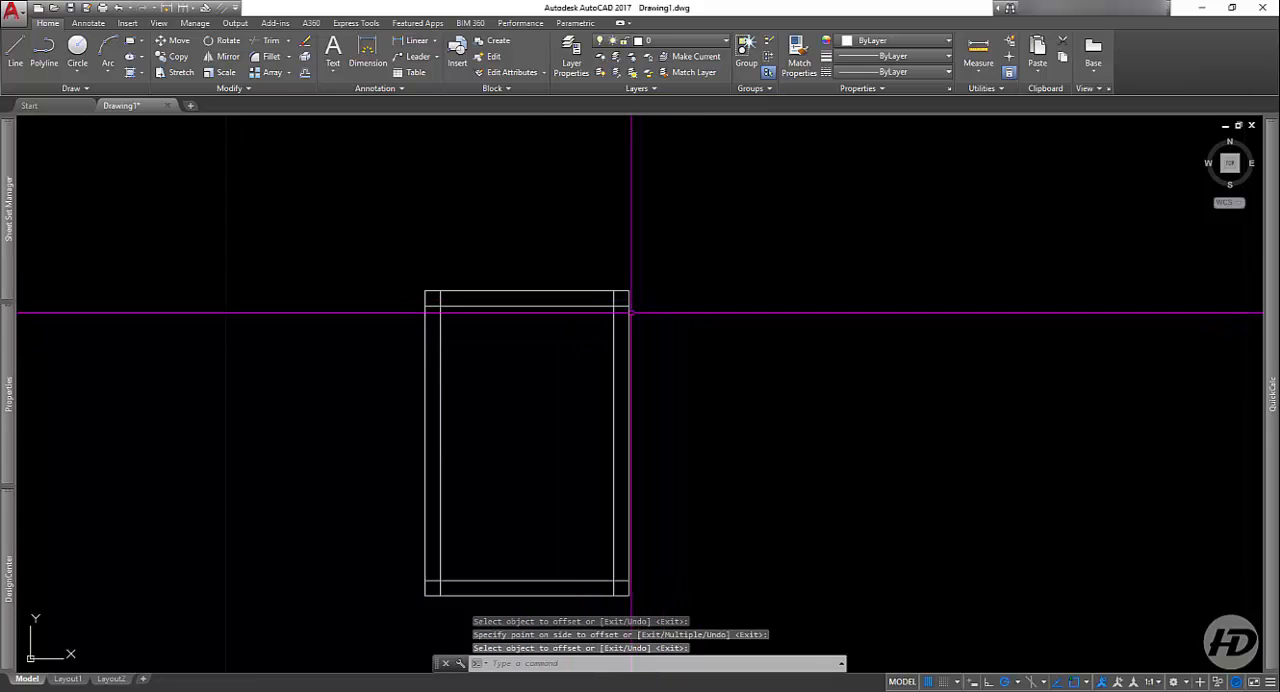
Step: Trim the inner lines' overlapping ends at the rectangle's upper-right corner, using all objects as cutting edges
click(269, 42)
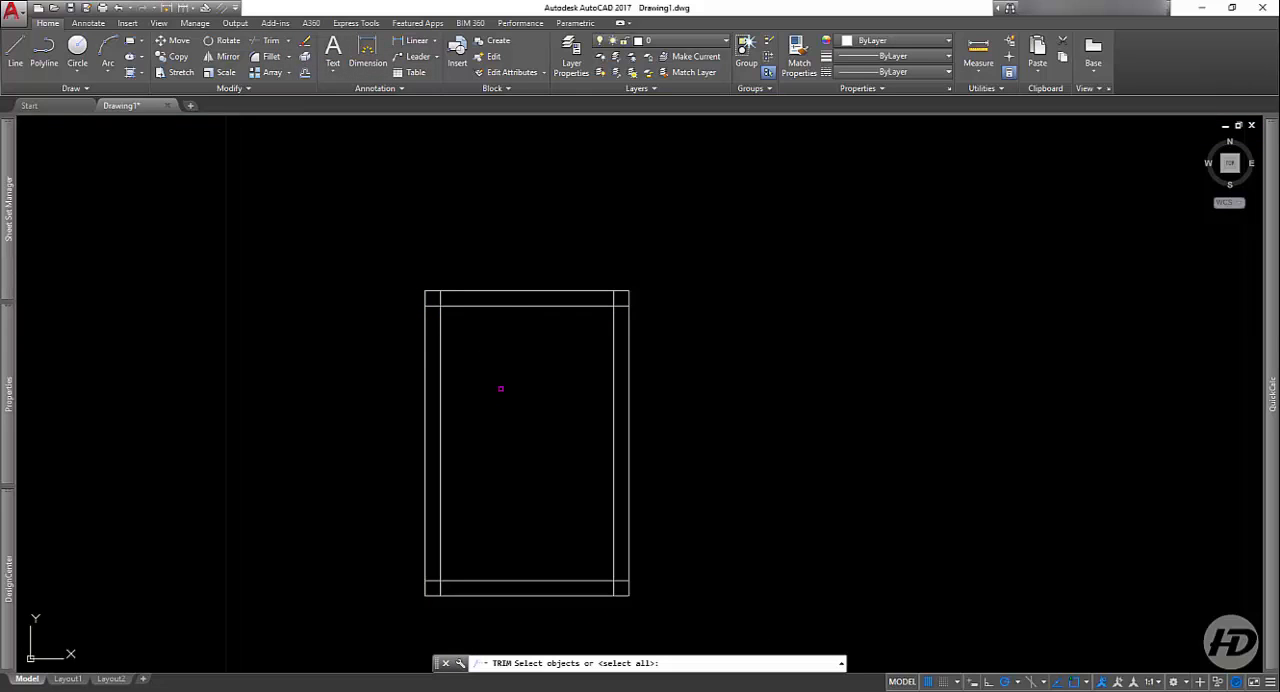
key(Return)
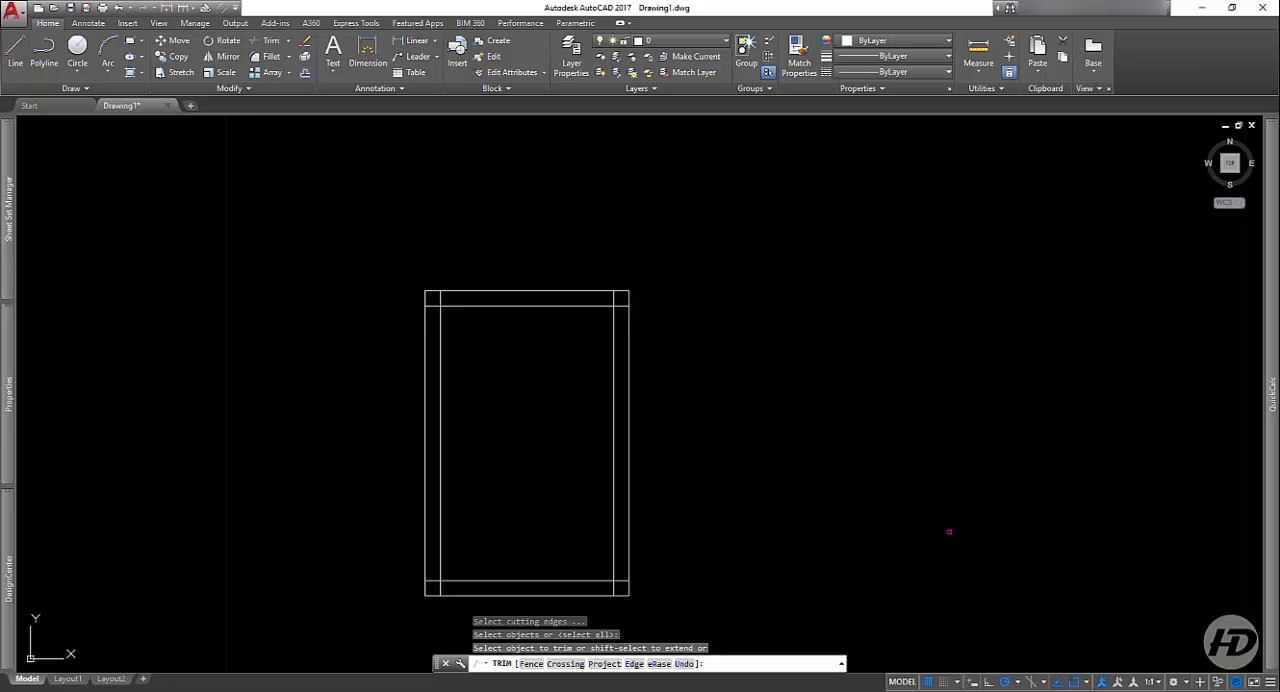
scroll(614, 248, up, 5)
click(631, 469)
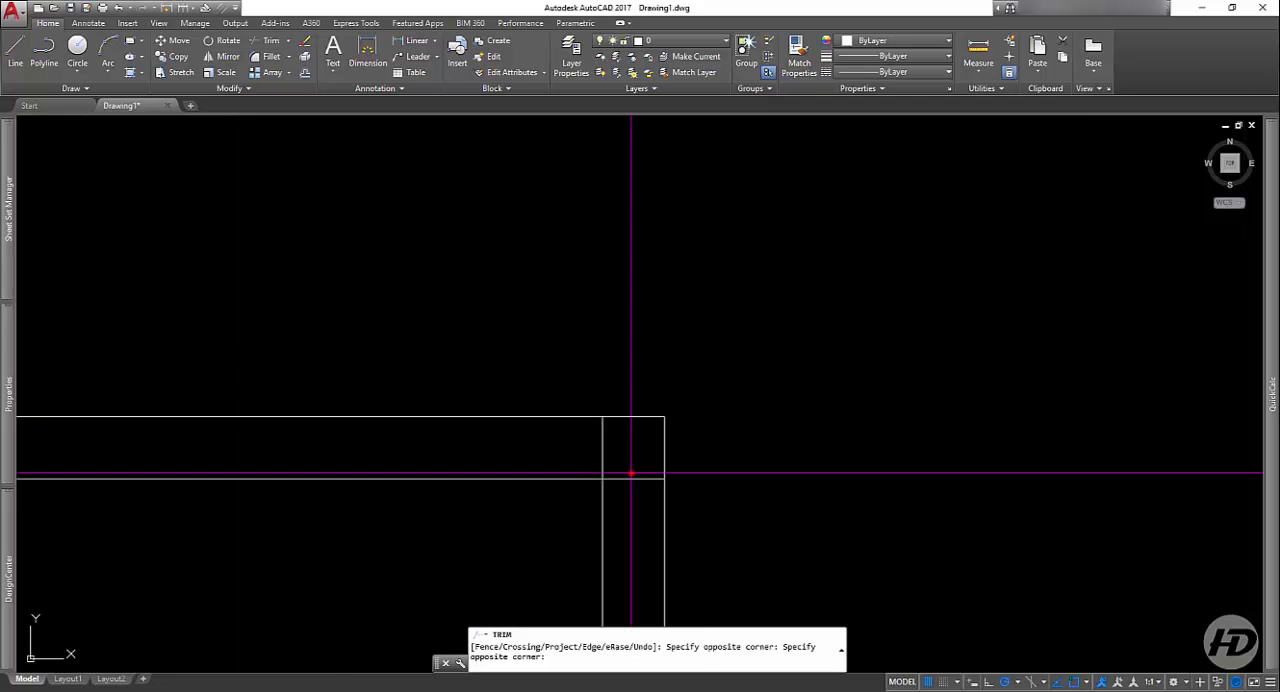
click(631, 487)
click(630, 464)
click(597, 458)
scroll(681, 447, down, 5)
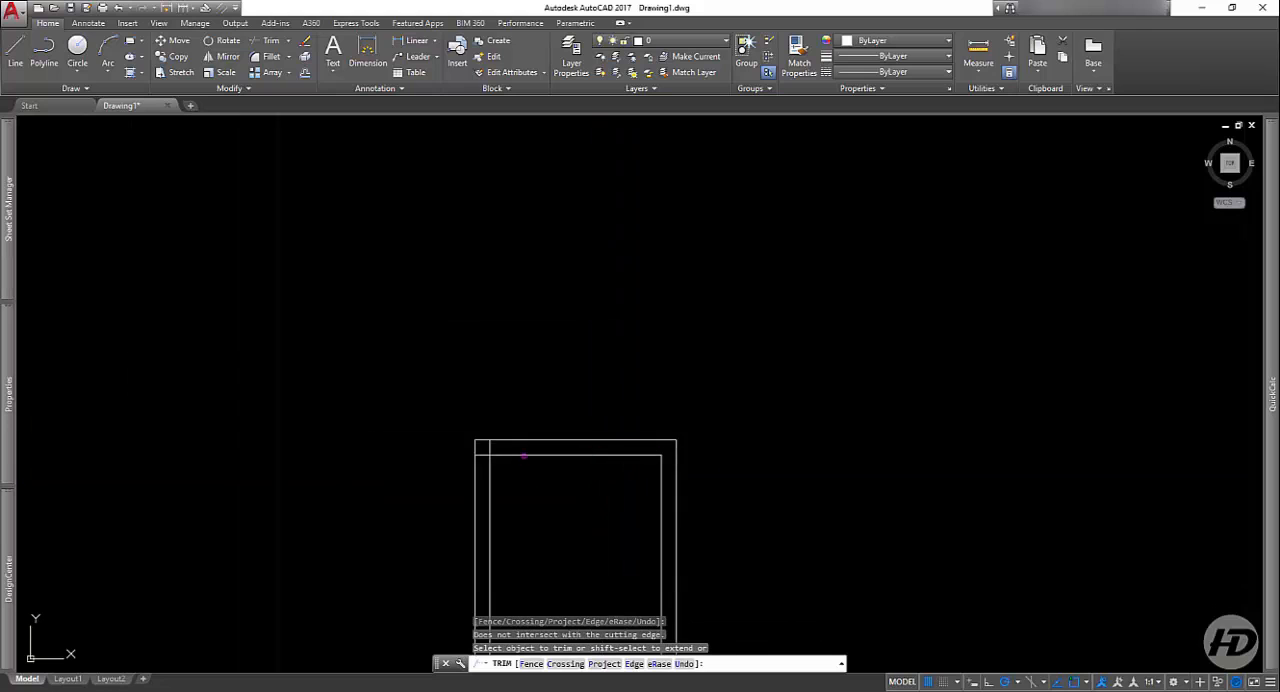
Step: Trim the inner lines' overlapping ends at the rectangle's upper-left corner
scroll(494, 452, up, 5)
click(451, 434)
click(435, 483)
click(467, 413)
click(518, 444)
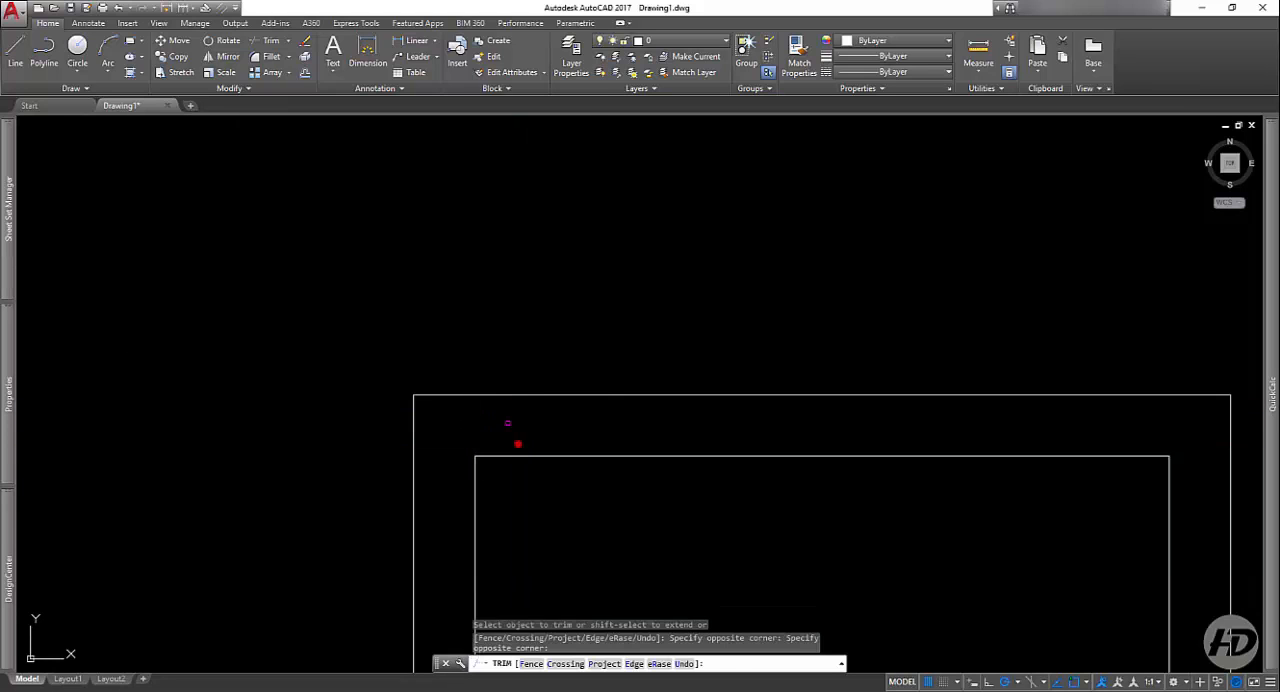
scroll(497, 325, down, 8)
Step: Trim the inner lines' overlapping ends at the rectangle's lower-left corner
scroll(488, 499, up, 2)
scroll(492, 506, up, 6)
click(489, 515)
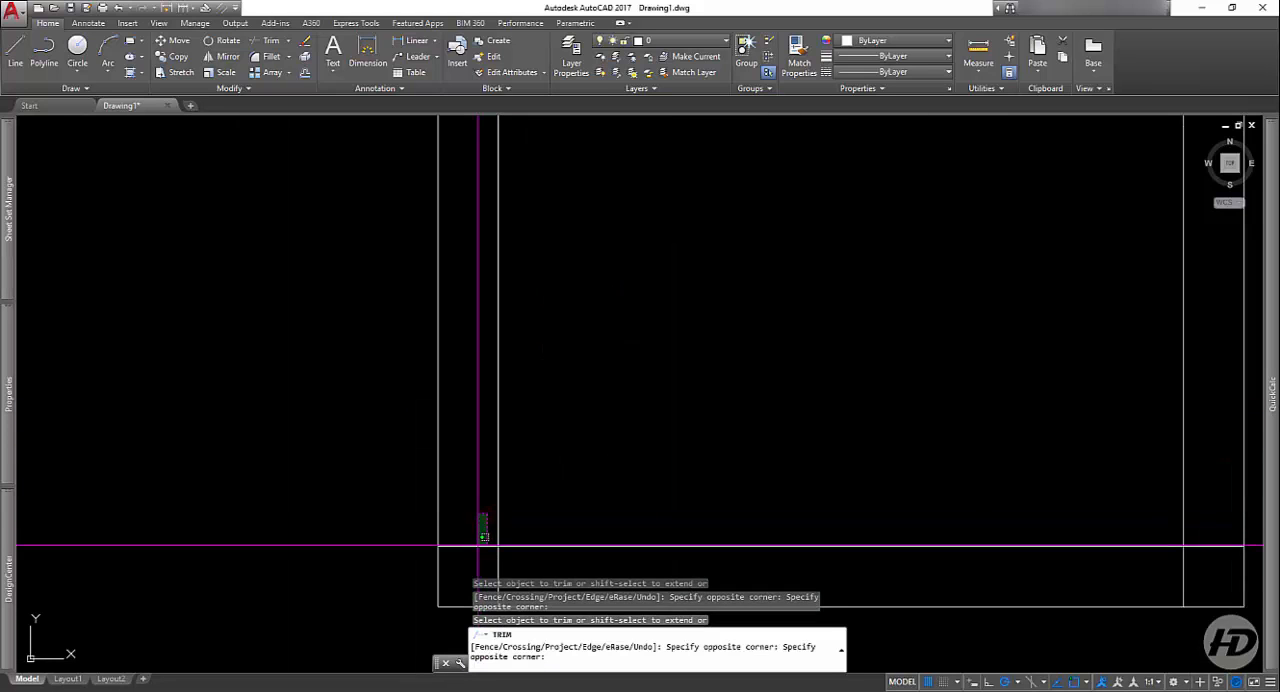
click(477, 546)
scroll(568, 405, down, 2)
scroll(541, 488, up, 2)
click(541, 508)
click(508, 528)
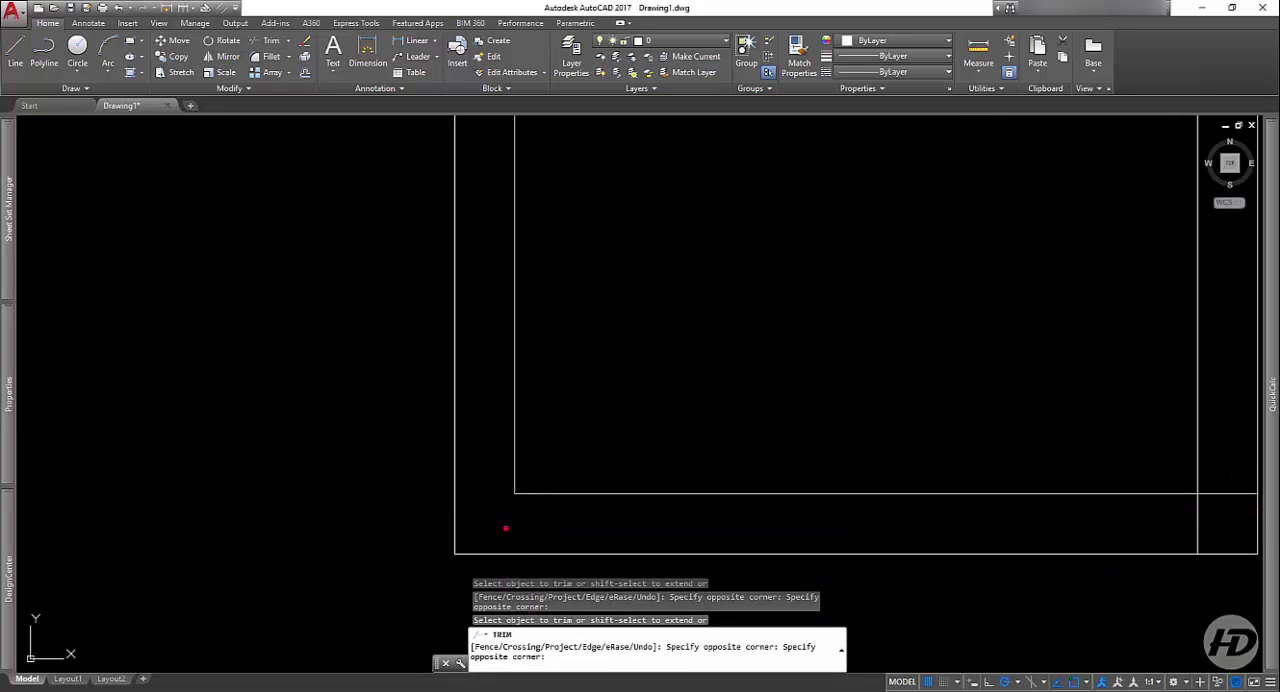
Step: Trim the inner lines' overlapping ends at the rectangle's lower-right corner and finish the Trim command
middle_drag(1063, 521, 841, 488)
click(943, 502)
click(986, 475)
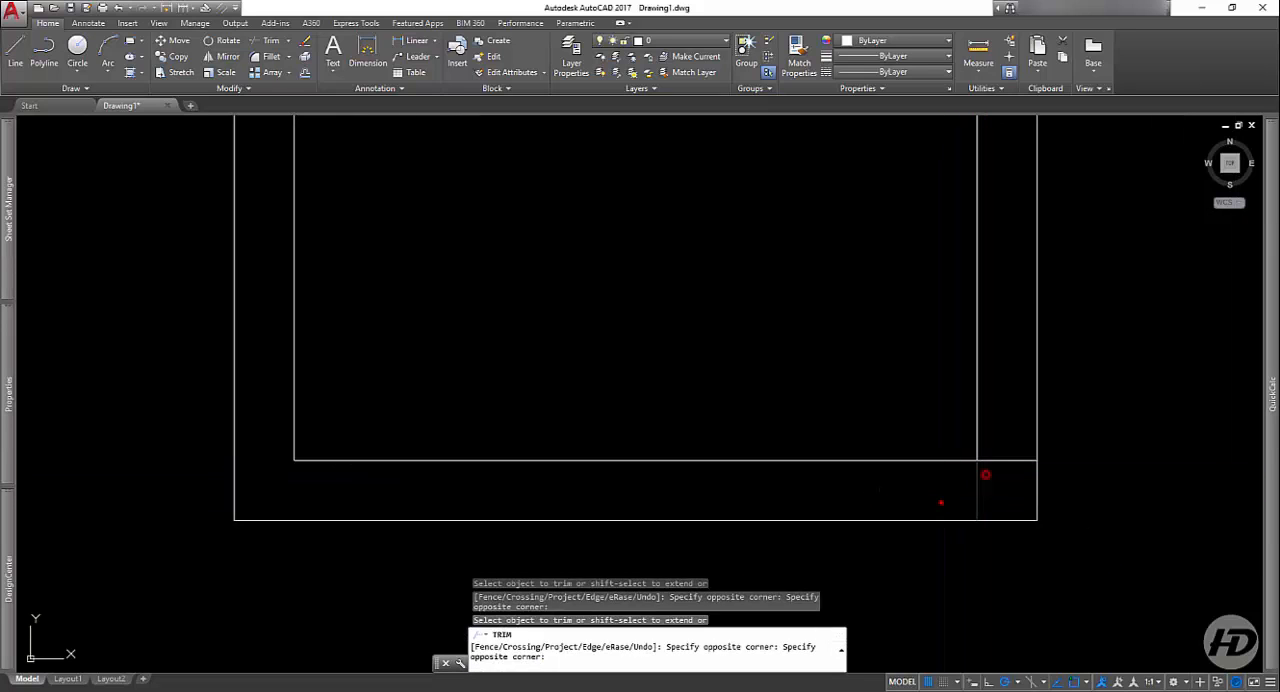
click(1018, 478)
click(1017, 434)
scroll(935, 506, down, 8)
click(926, 508)
key(Return)
mouse_move(915, 425)
middle_down()
mouse_move(857, 434)
mouse_move(770, 366)
middle_up()
middle_drag(713, 286, 663, 379)
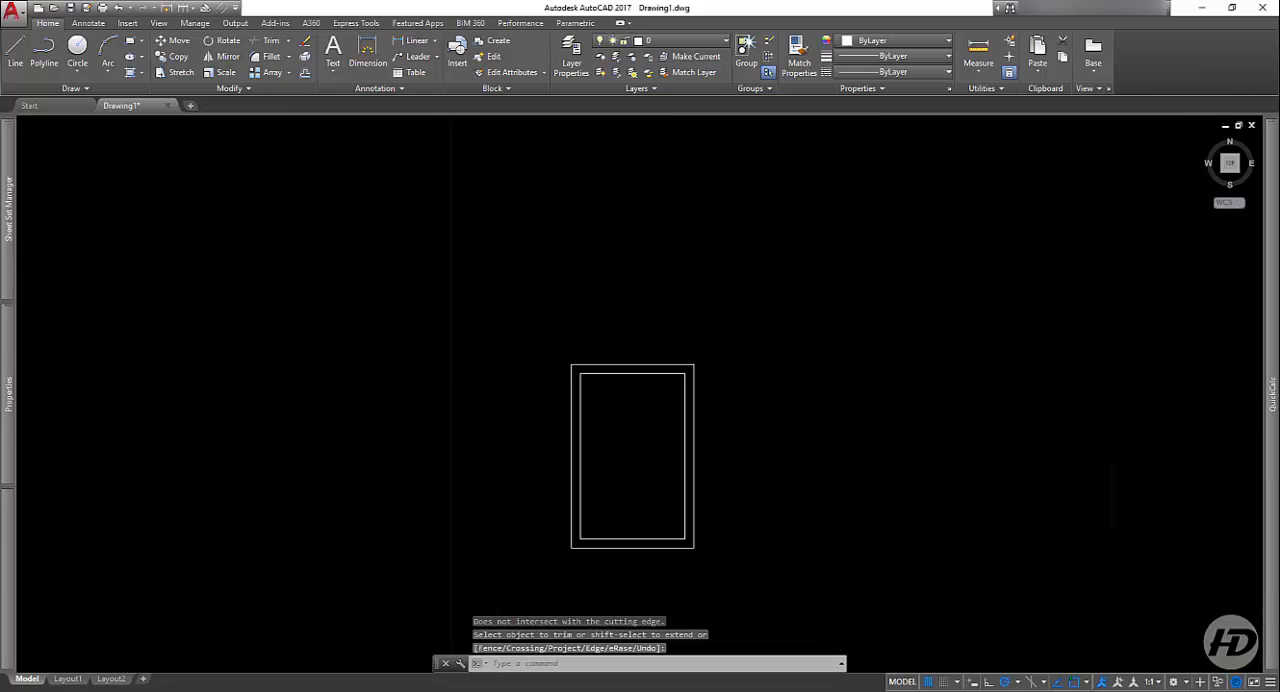
Step: Draw a horizontal line across the inner rectangle between the midpoints of its left and right sides
click(19, 60)
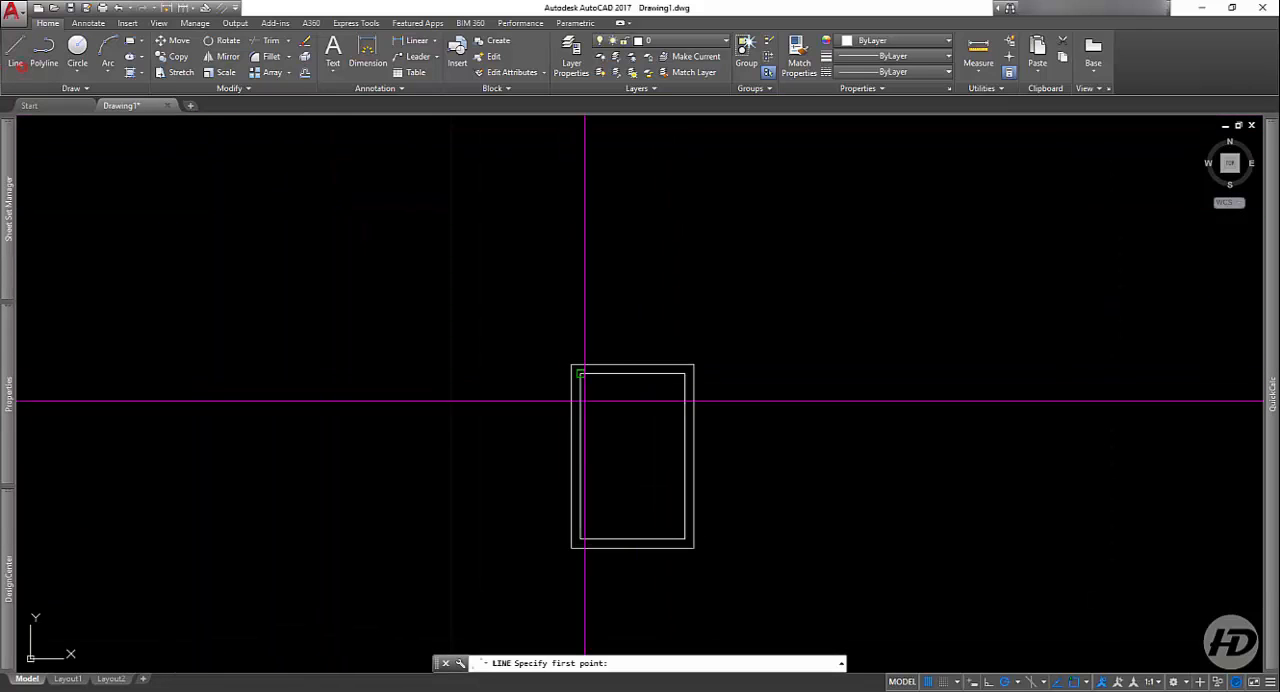
click(580, 456)
click(684, 456)
key(Return)
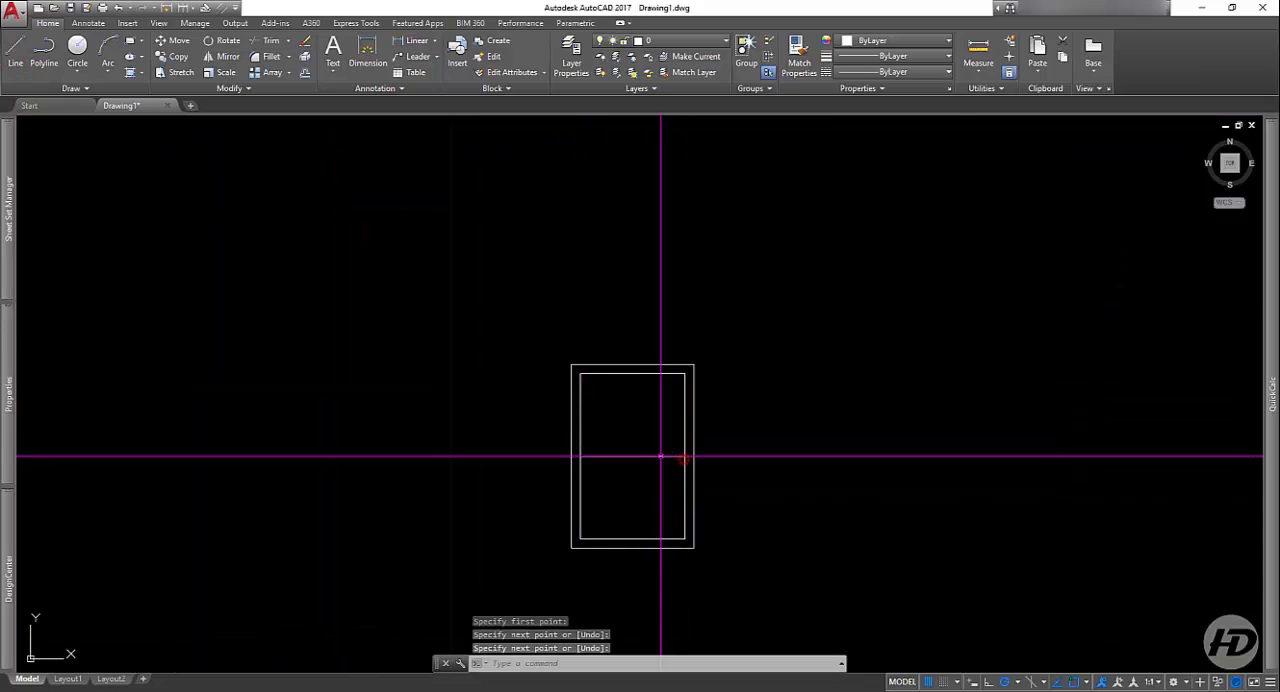
Step: Offset the horizontal middle line upward by 0.15
click(305, 72)
scroll(594, 457, up, 4)
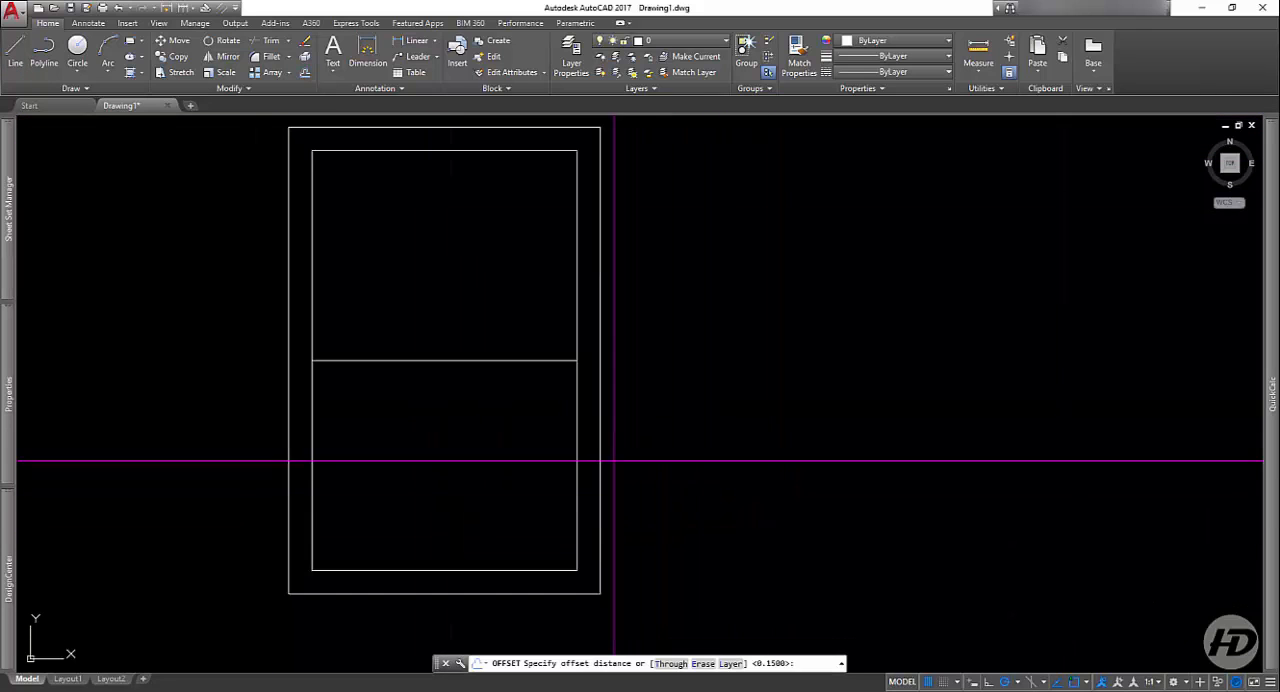
key(Return)
click(490, 363)
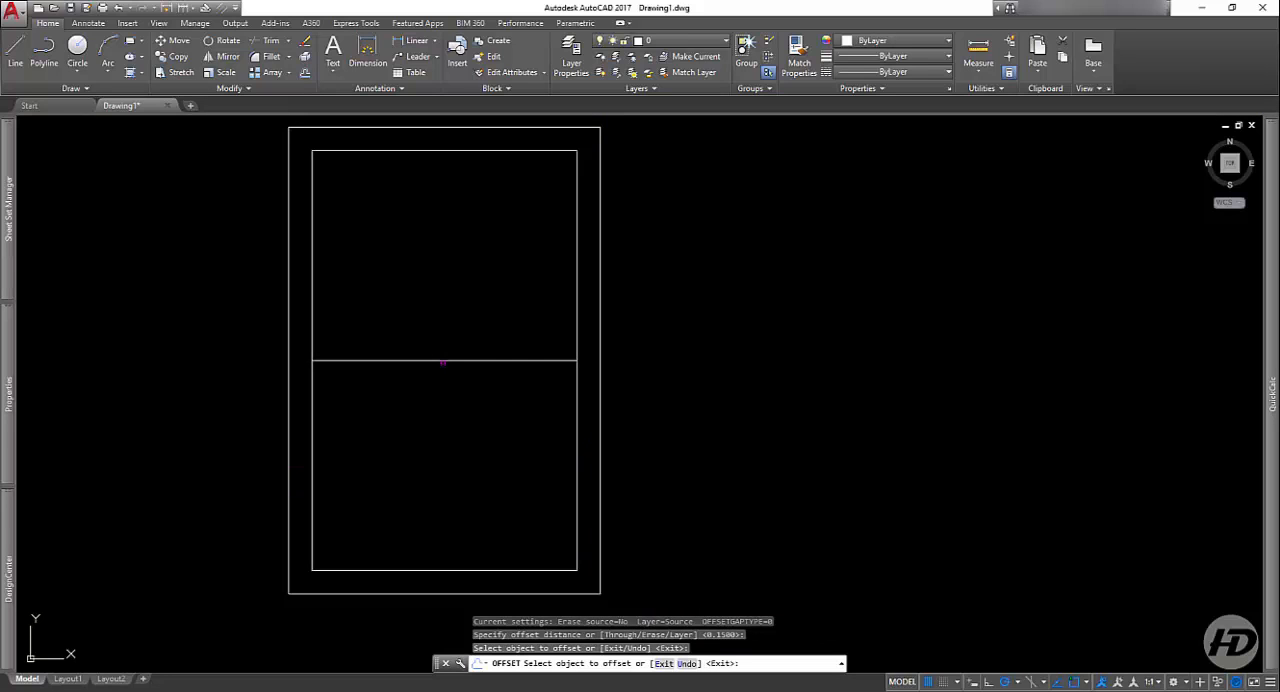
click(441, 359)
click(443, 316)
key(Return)
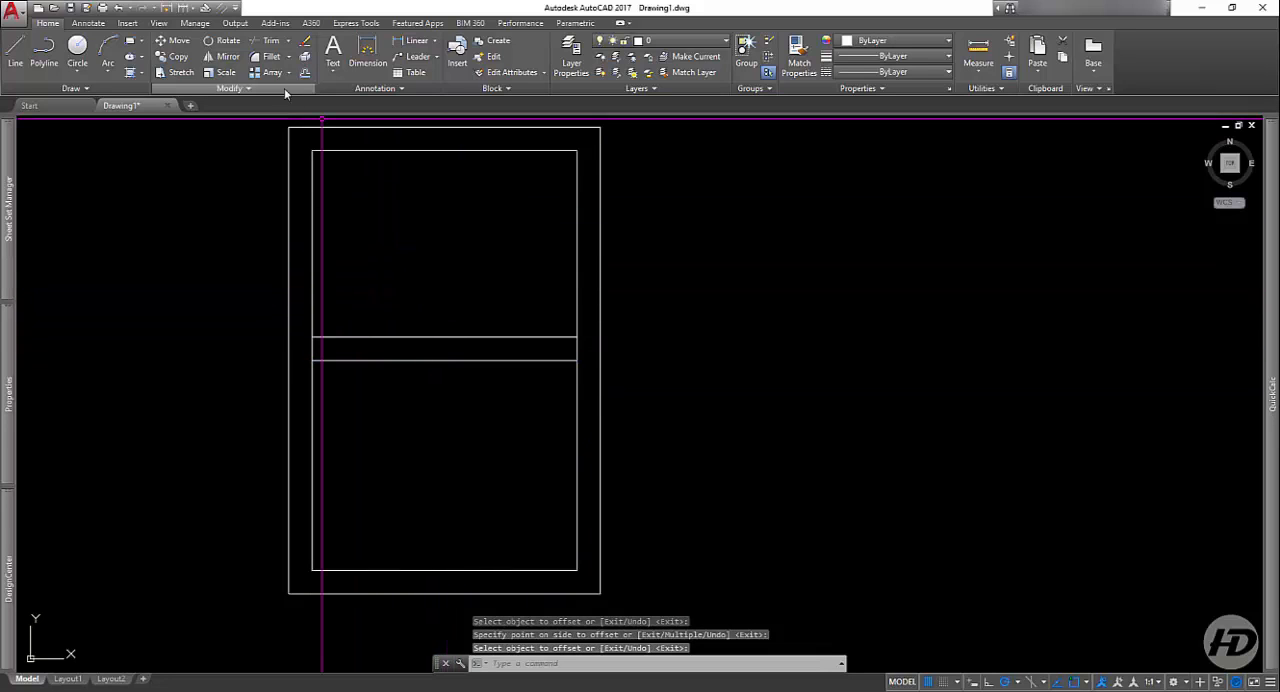
Step: Trim the inner rectangle's left and right side segments between the two middle lines, using all objects as cutting edges
click(271, 40)
right_click(287, 81)
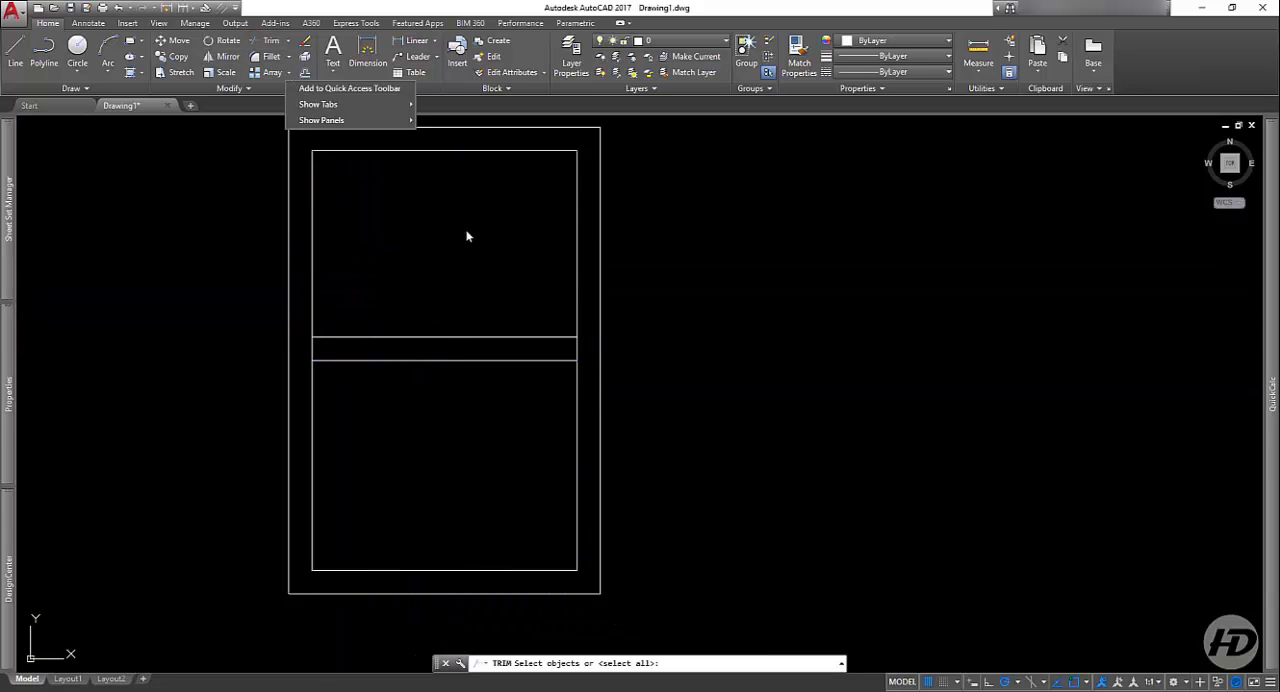
click(467, 236)
key(Return)
click(594, 349)
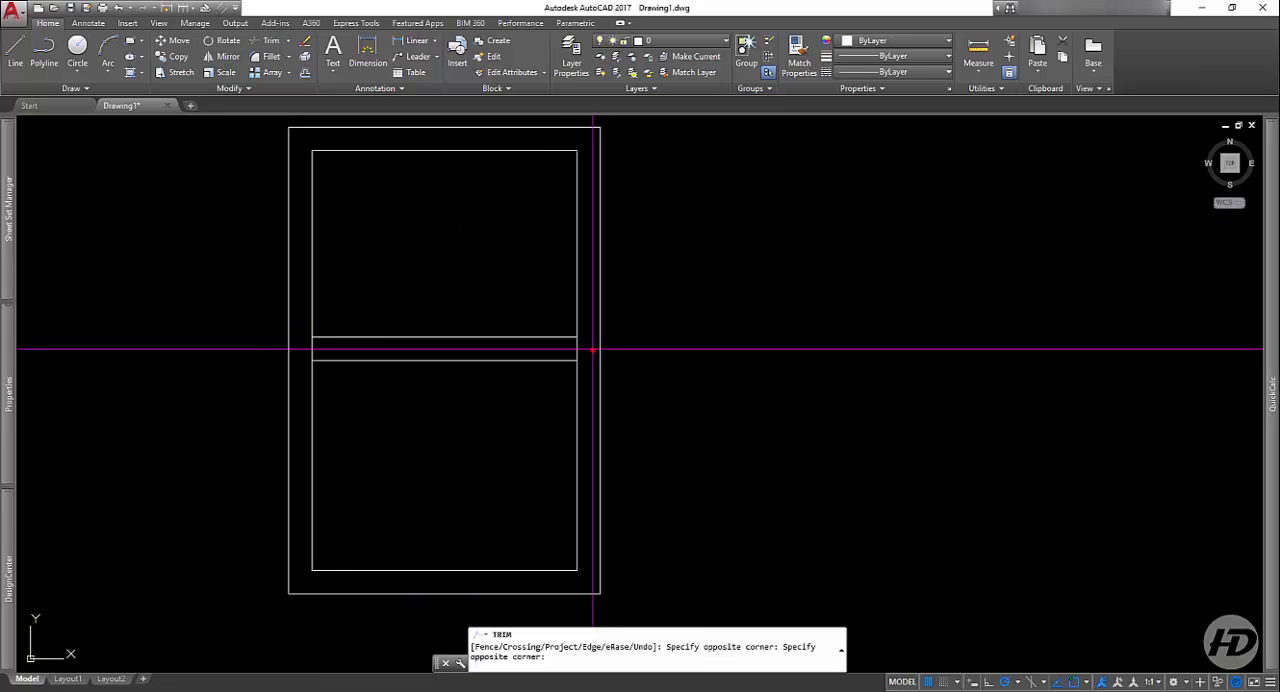
click(299, 348)
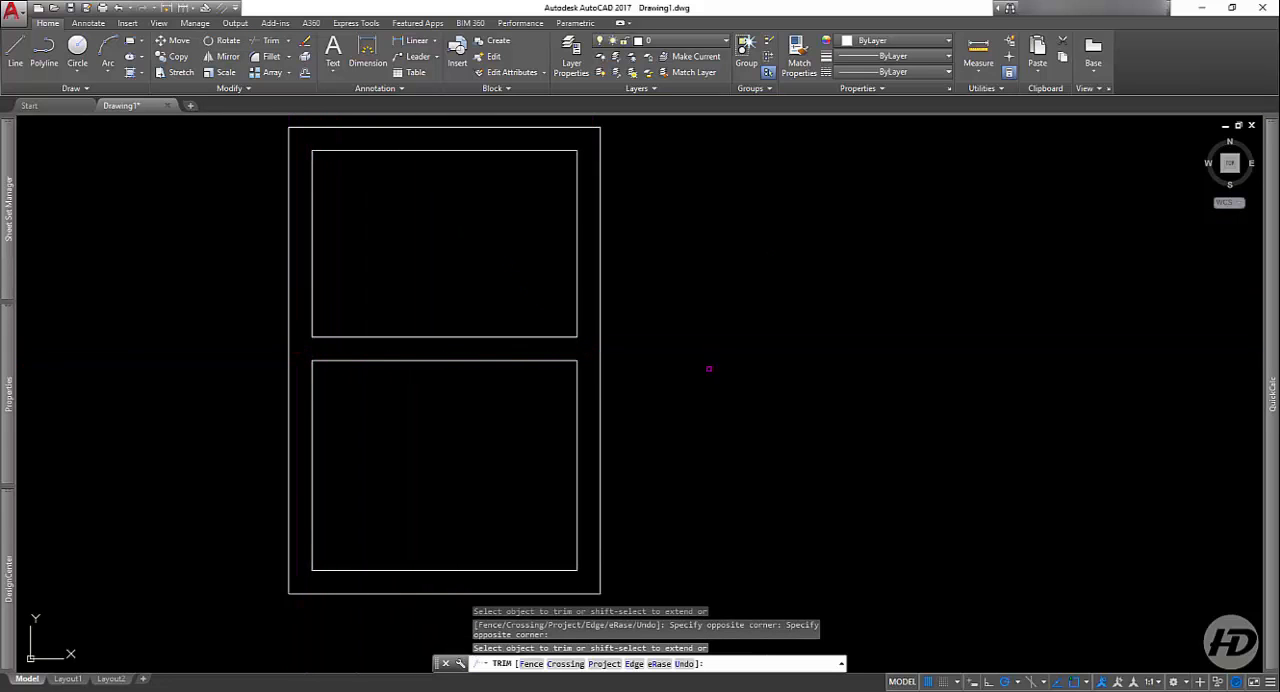
key(Return)
scroll(700, 430, down, 5)
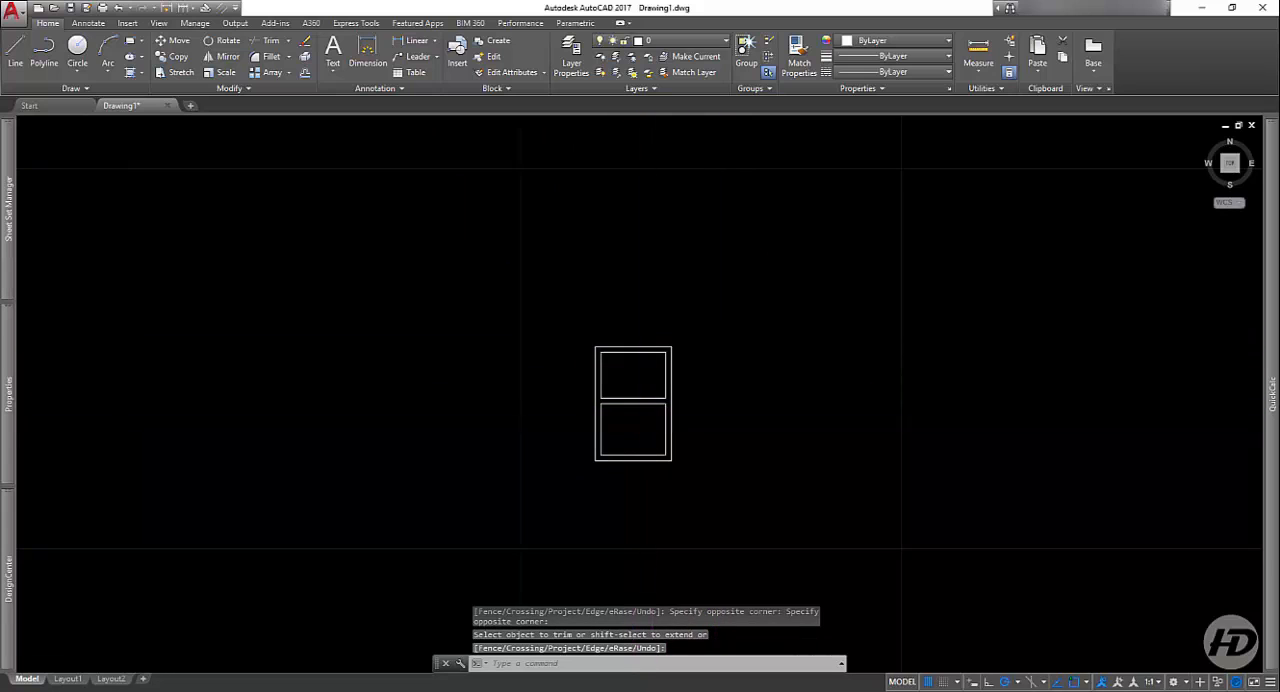
scroll(655, 430, up, 2)
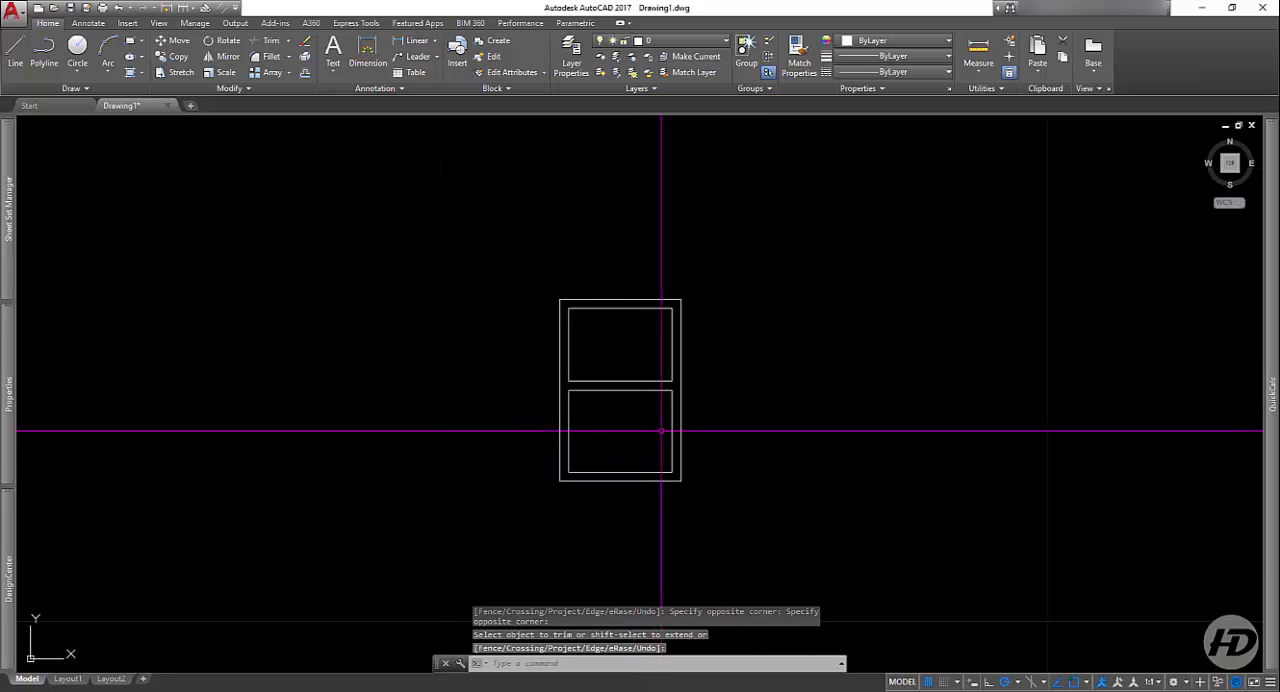
click(788, 243)
click(523, 520)
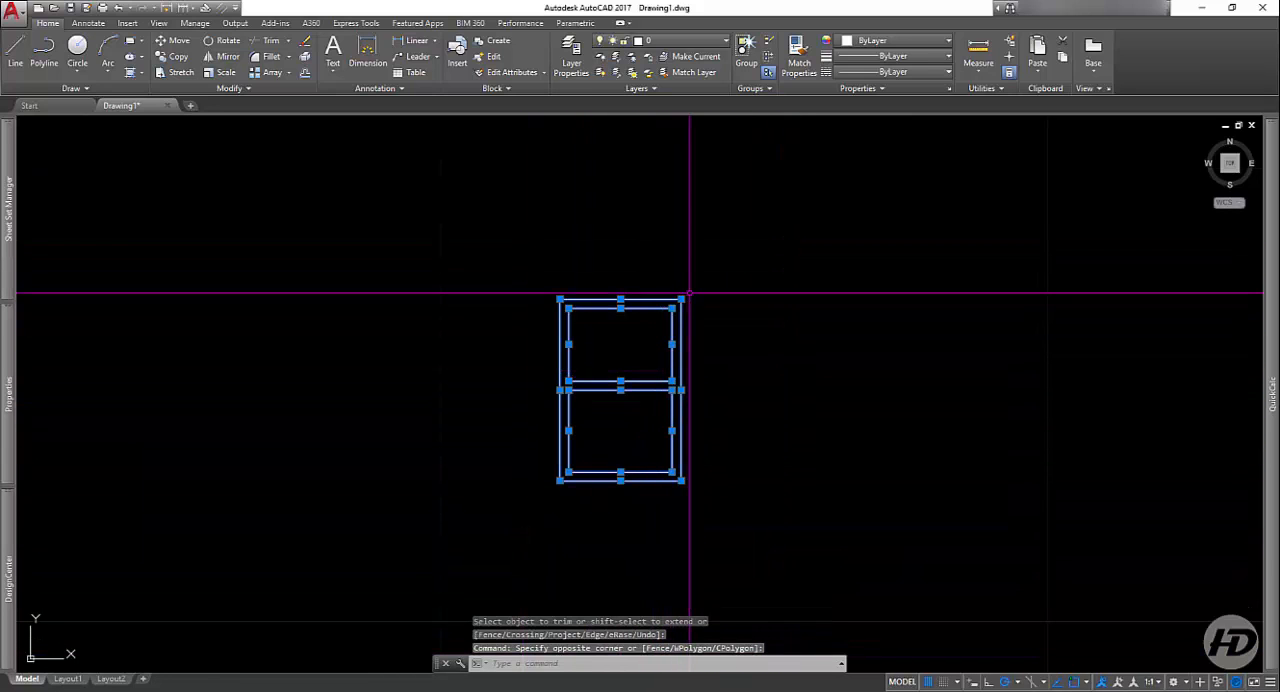
key(Escape)
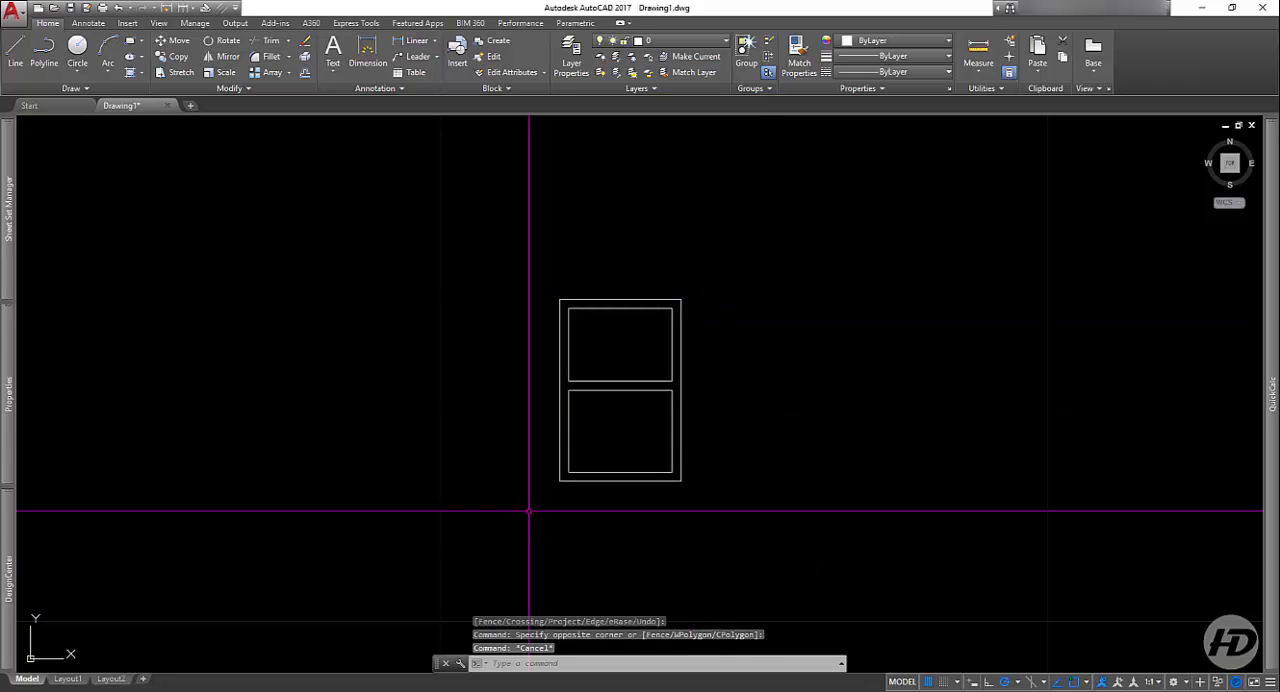
scroll(625, 382, up, 4)
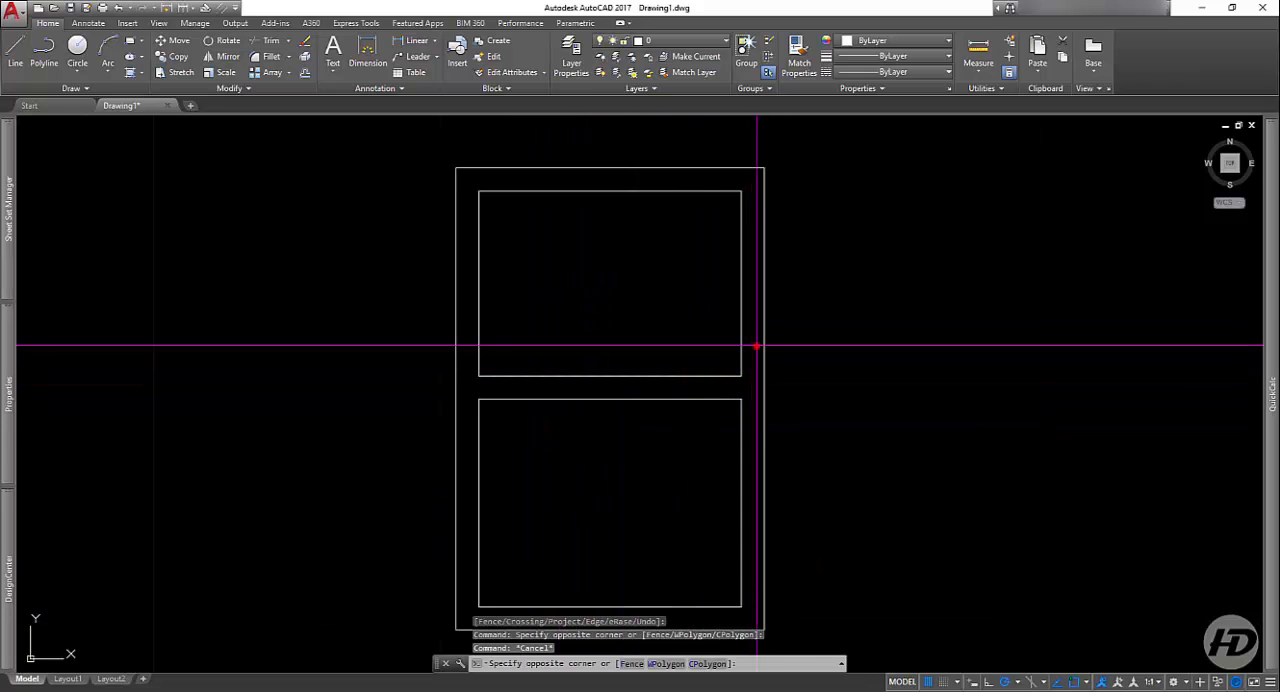
click(749, 349)
click(467, 445)
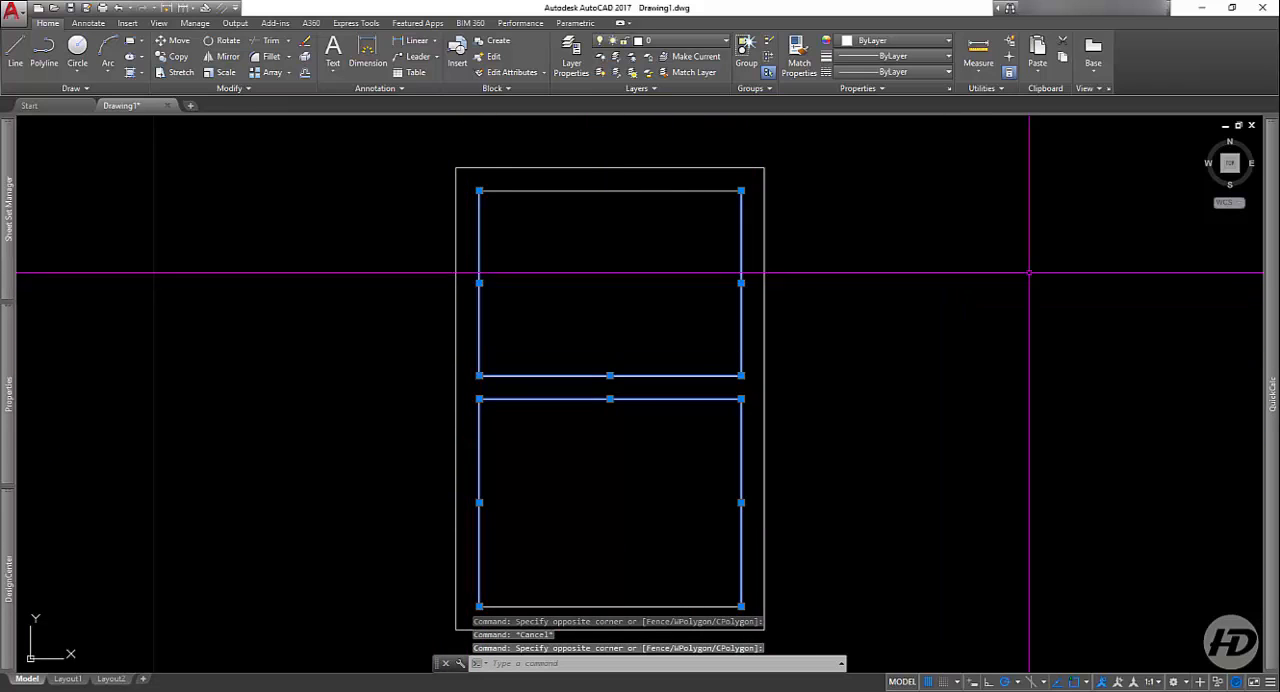
scroll(684, 326, down, 2)
key(Escape)
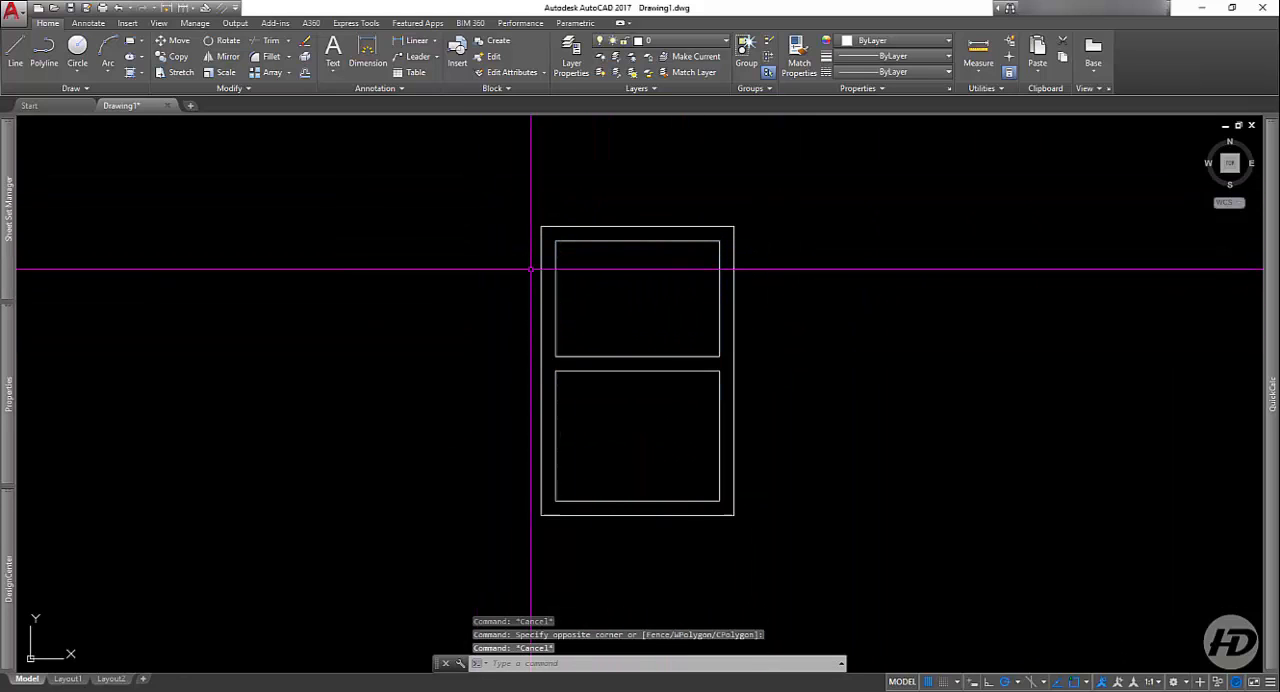
Step: Draw a short vertical line from the midpoint of the lower inner rectangle's bottom side down to the outer bottom side
click(15, 50)
scroll(540, 510, up, 4)
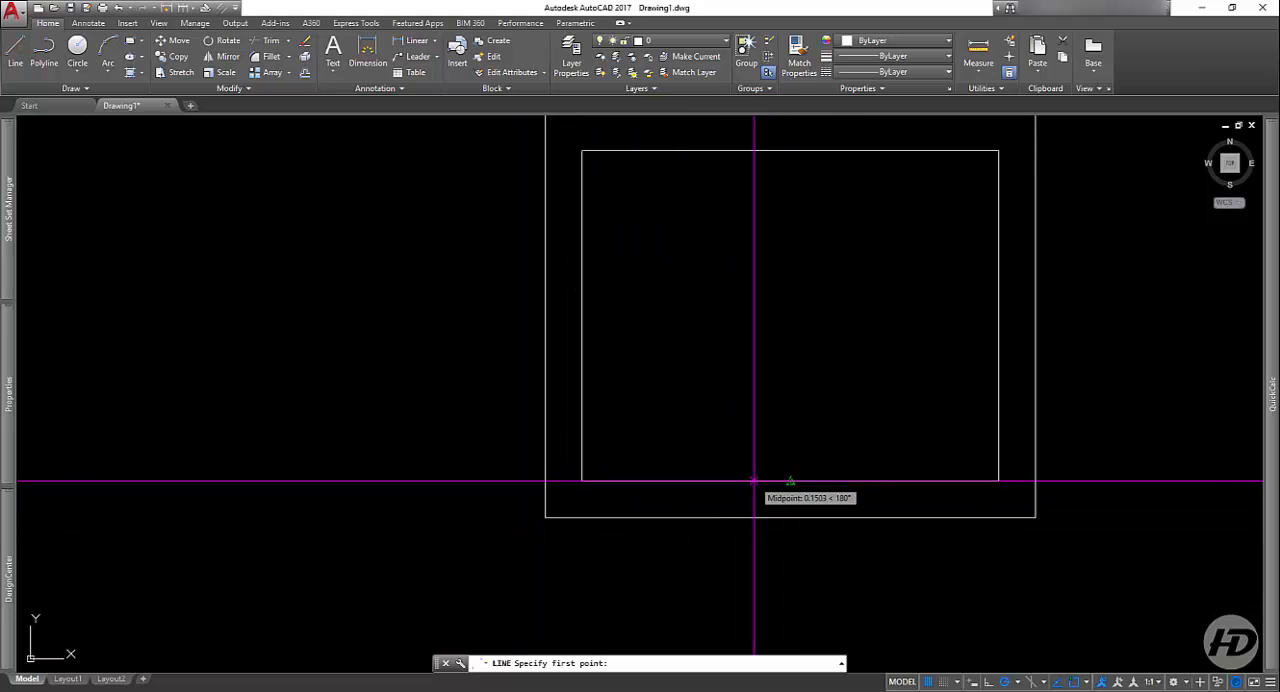
click(790, 481)
click(790, 517)
key(Return)
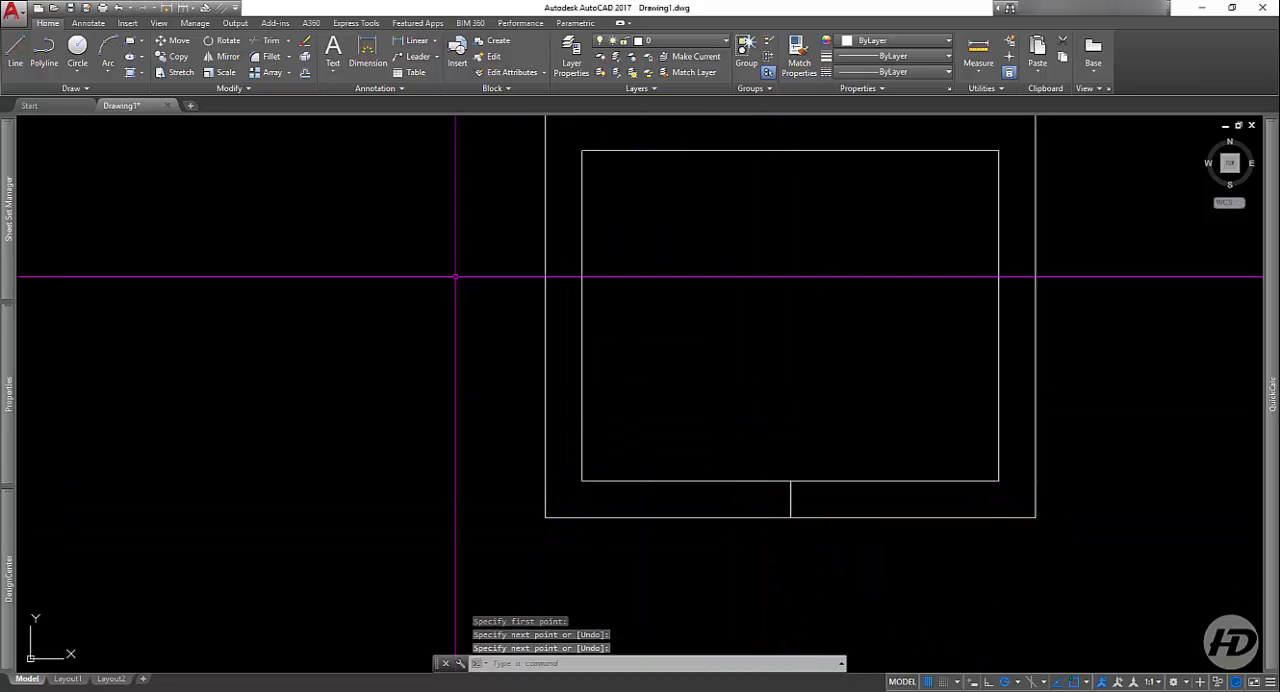
Step: Offset the short vertical line in the bottom wall by 0.4 to both its right and left sides
click(305, 74)
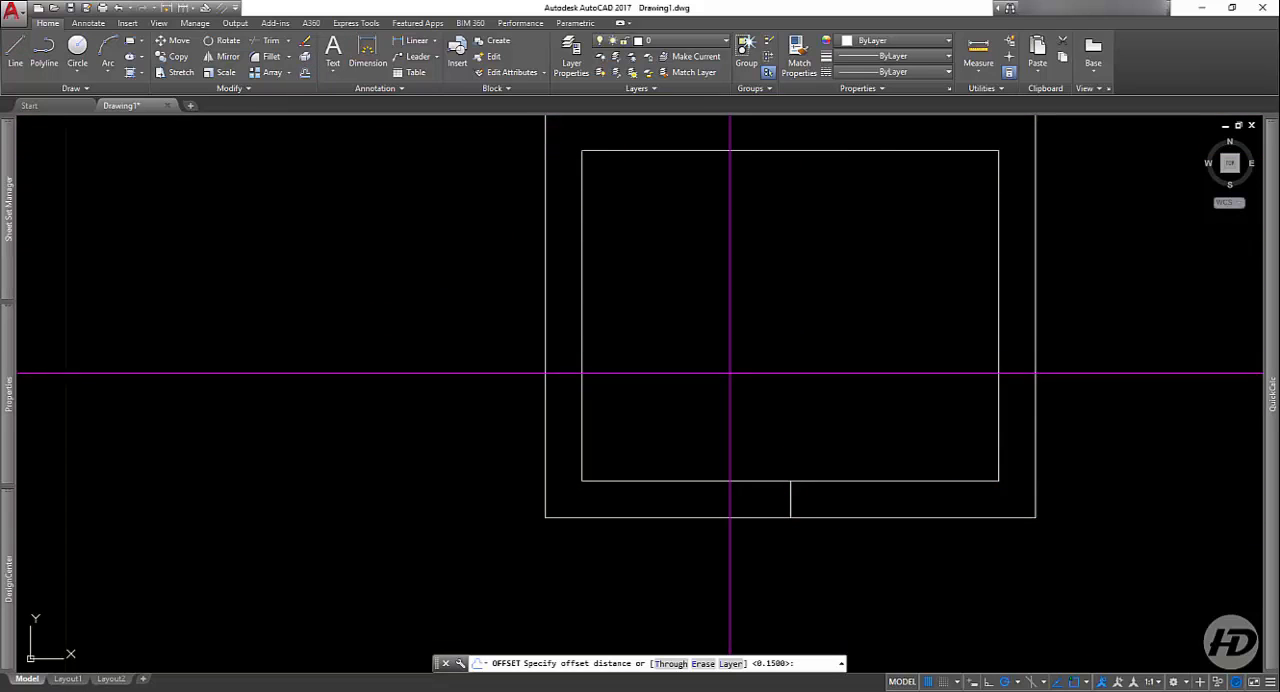
text(.4)
key(Return)
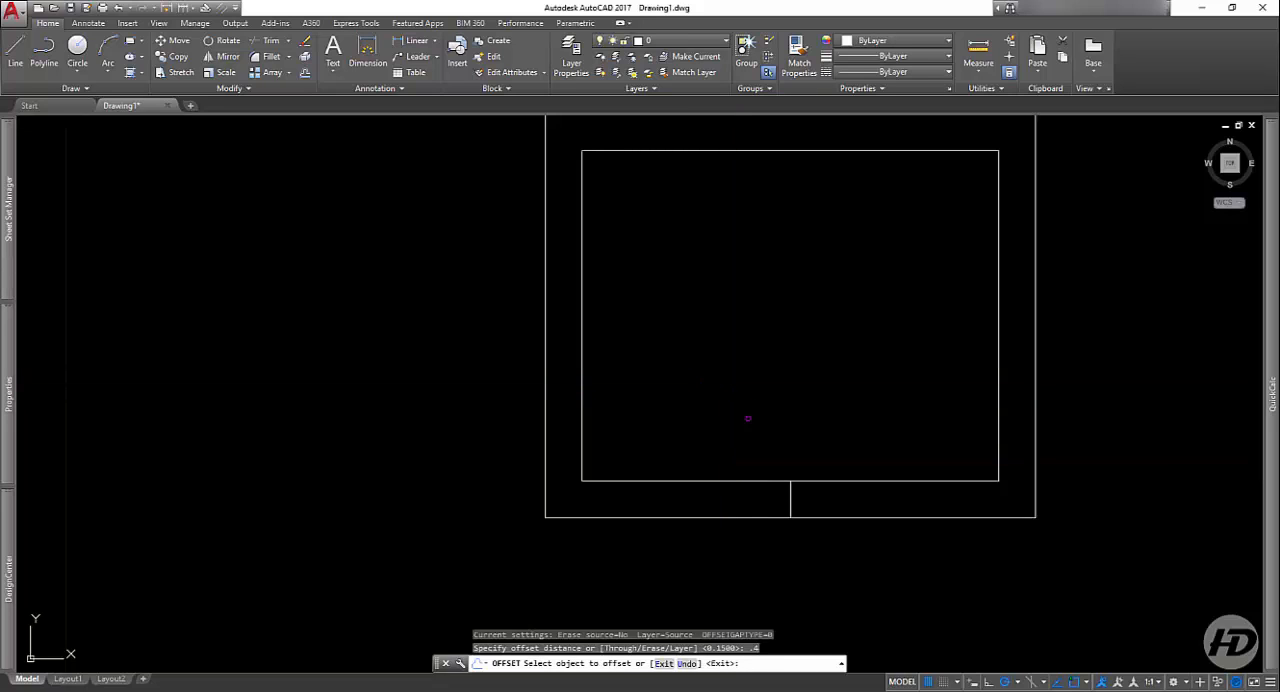
click(790, 497)
click(801, 497)
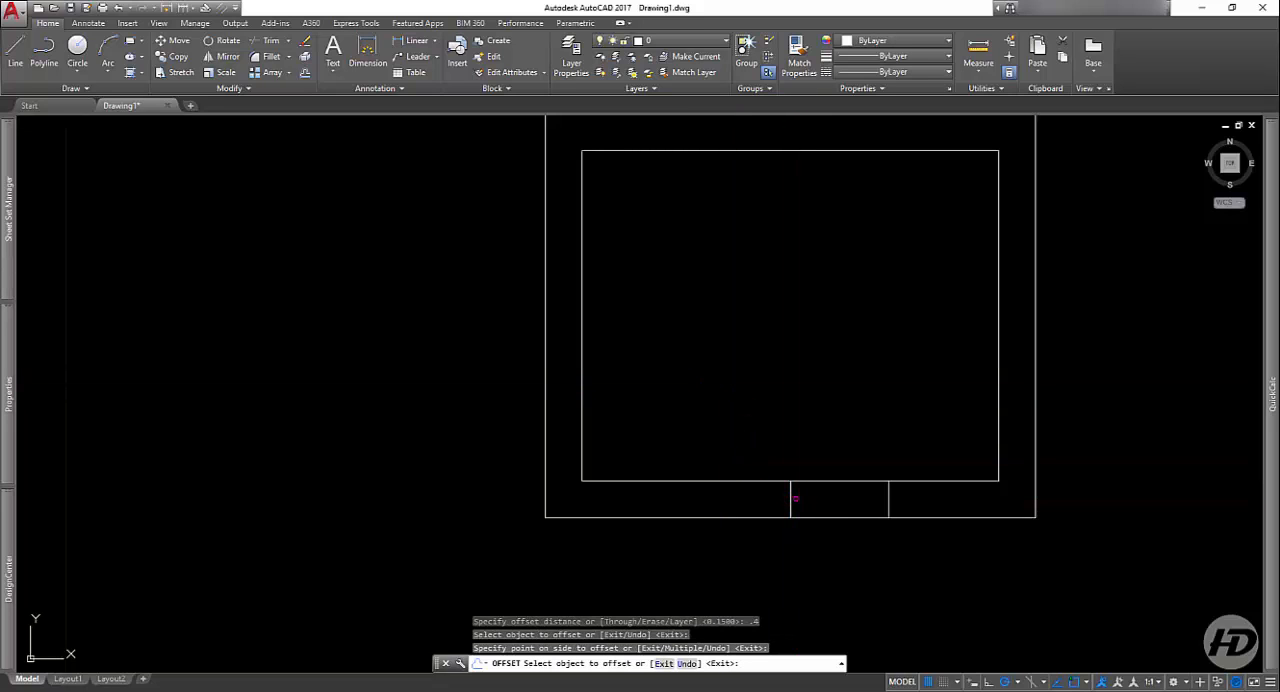
click(790, 497)
click(717, 501)
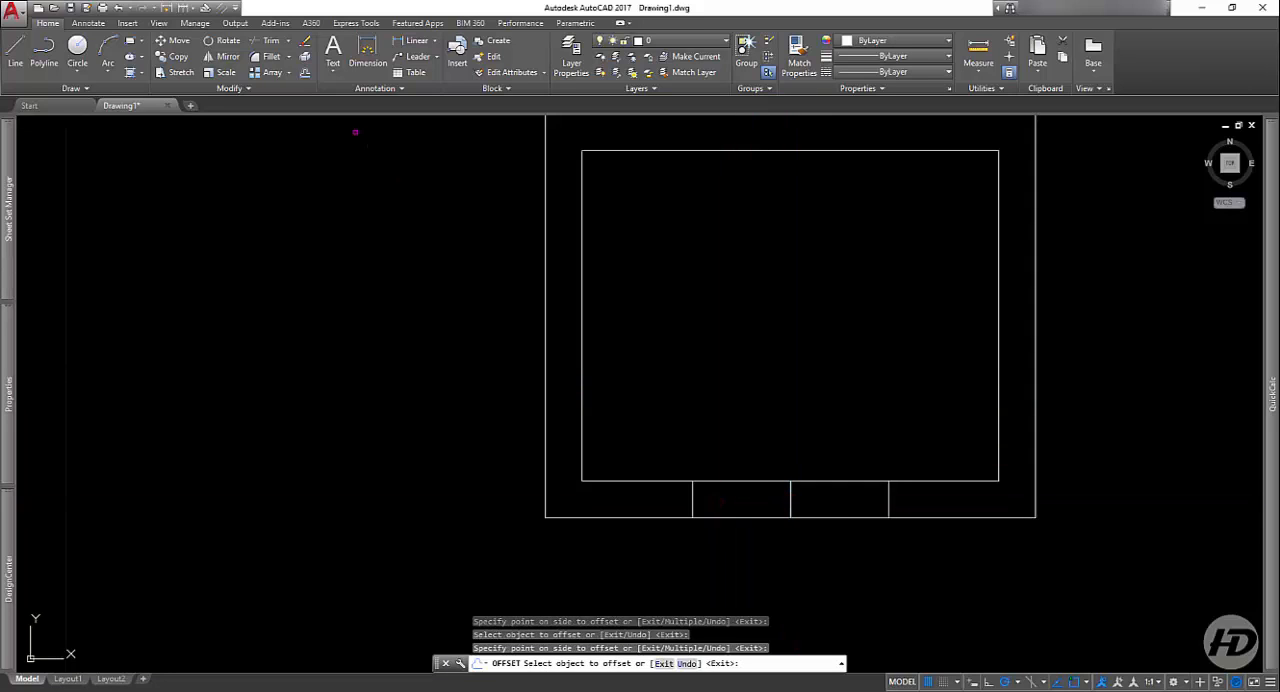
Step: Trim the inner and outer bottom wall lines between the two offset lines, using all objects as cutting edges, to open a doorway
click(267, 40)
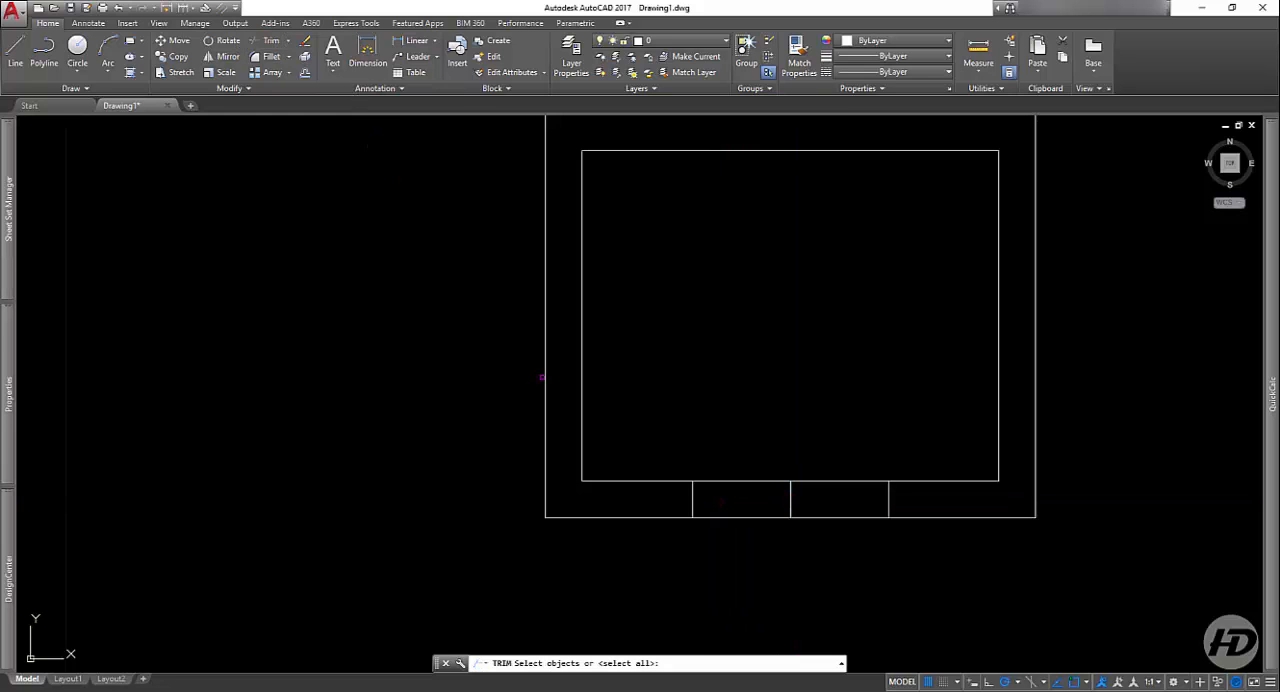
key(Return)
click(768, 425)
click(696, 566)
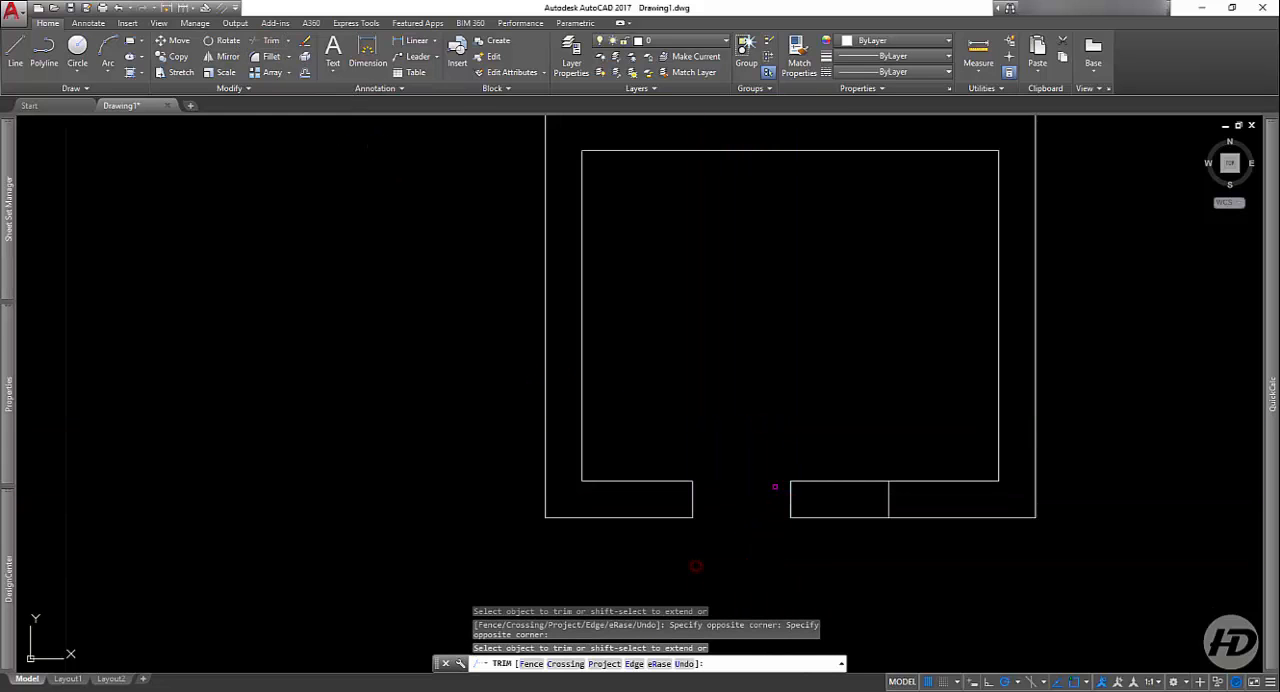
click(869, 466)
click(808, 543)
key(Return)
Step: Erase the leftover short vertical line in the middle of the doorway opening
click(814, 490)
click(780, 509)
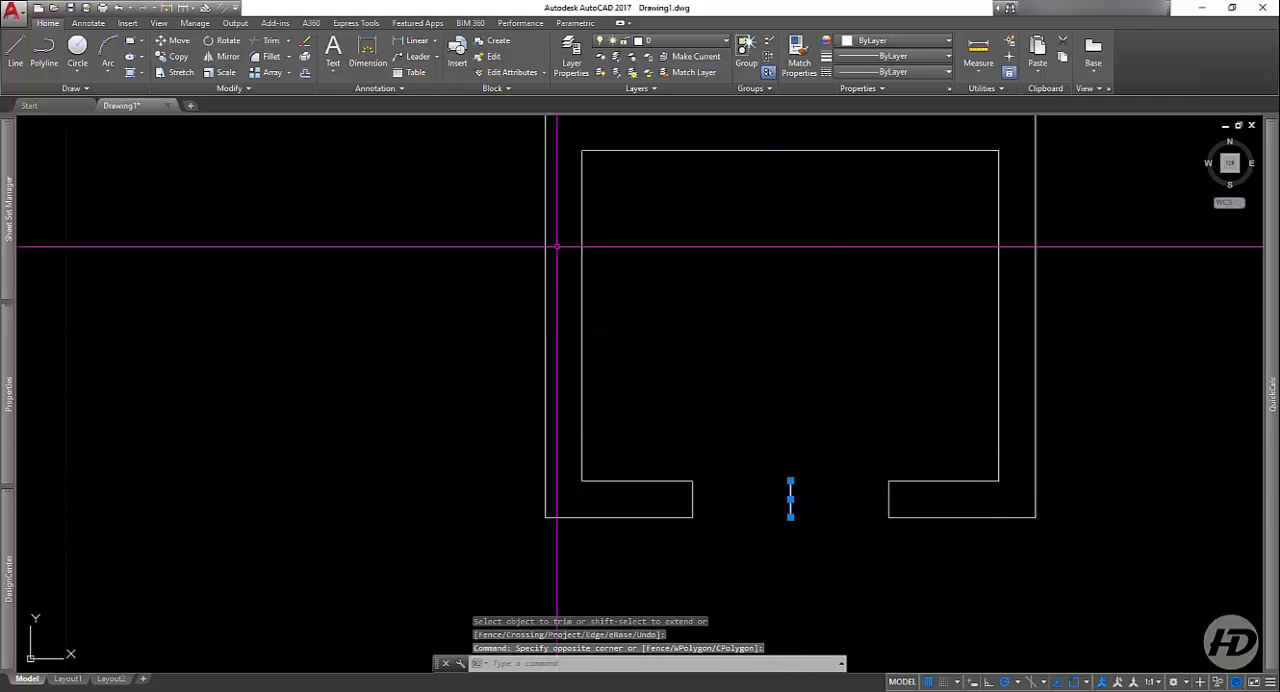
click(304, 38)
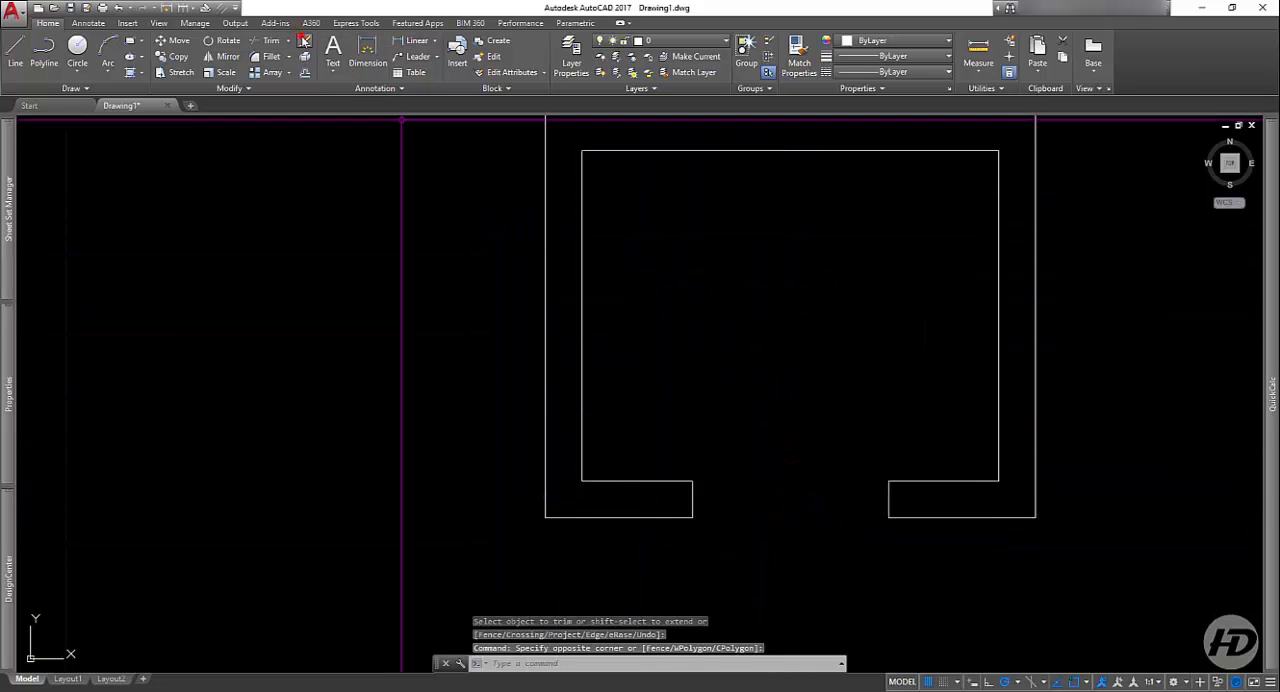
Step: Draw a line 0.8 straight up from the doorway's inner left corner and continue it diagonally to the inner right corner
click(15, 55)
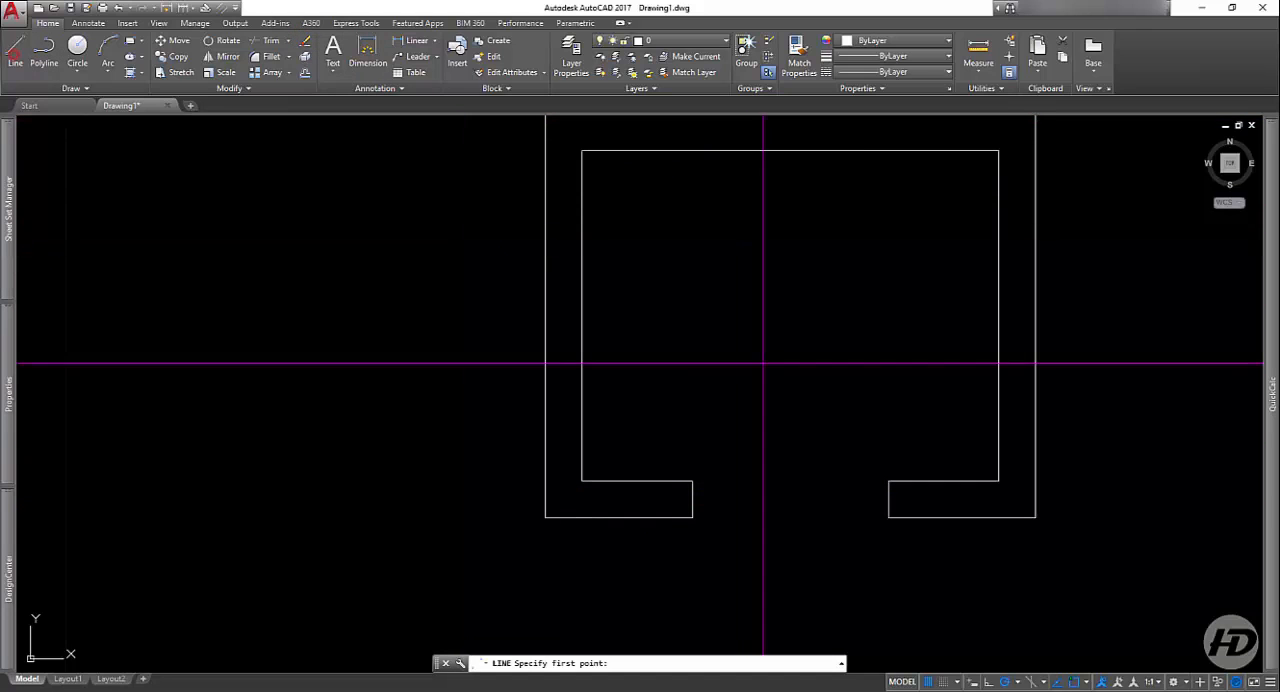
click(693, 480)
text(.)
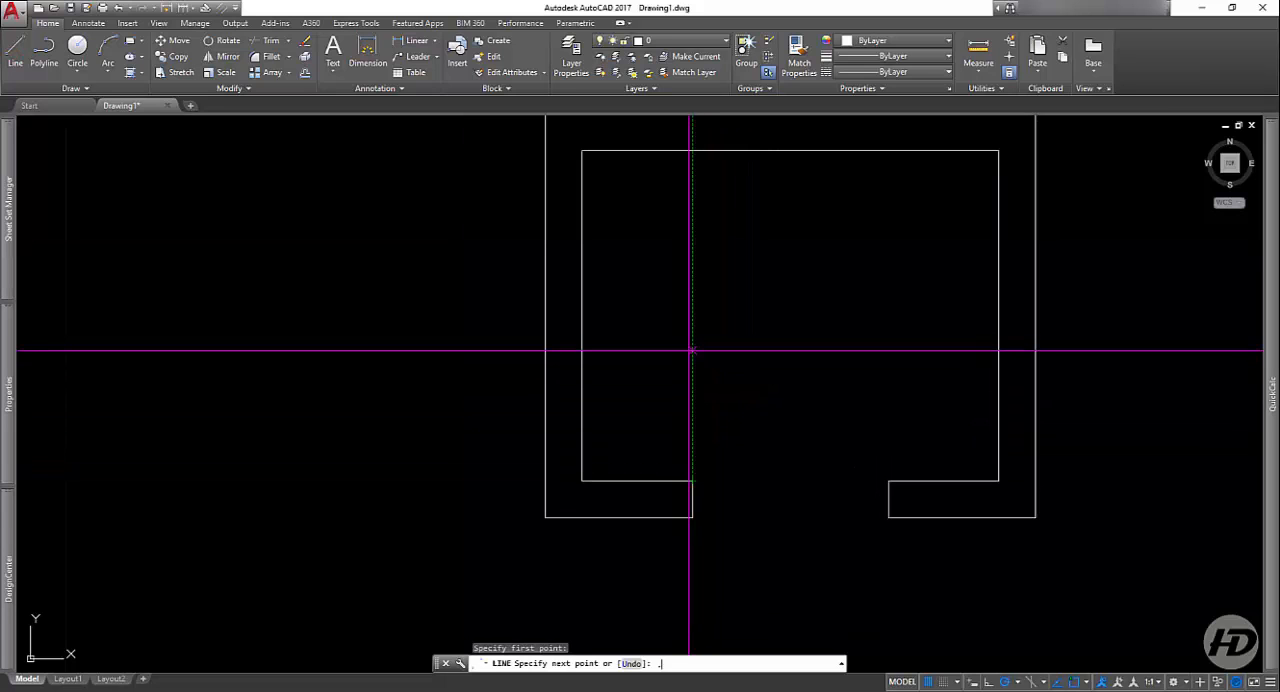
text(8)
key(Return)
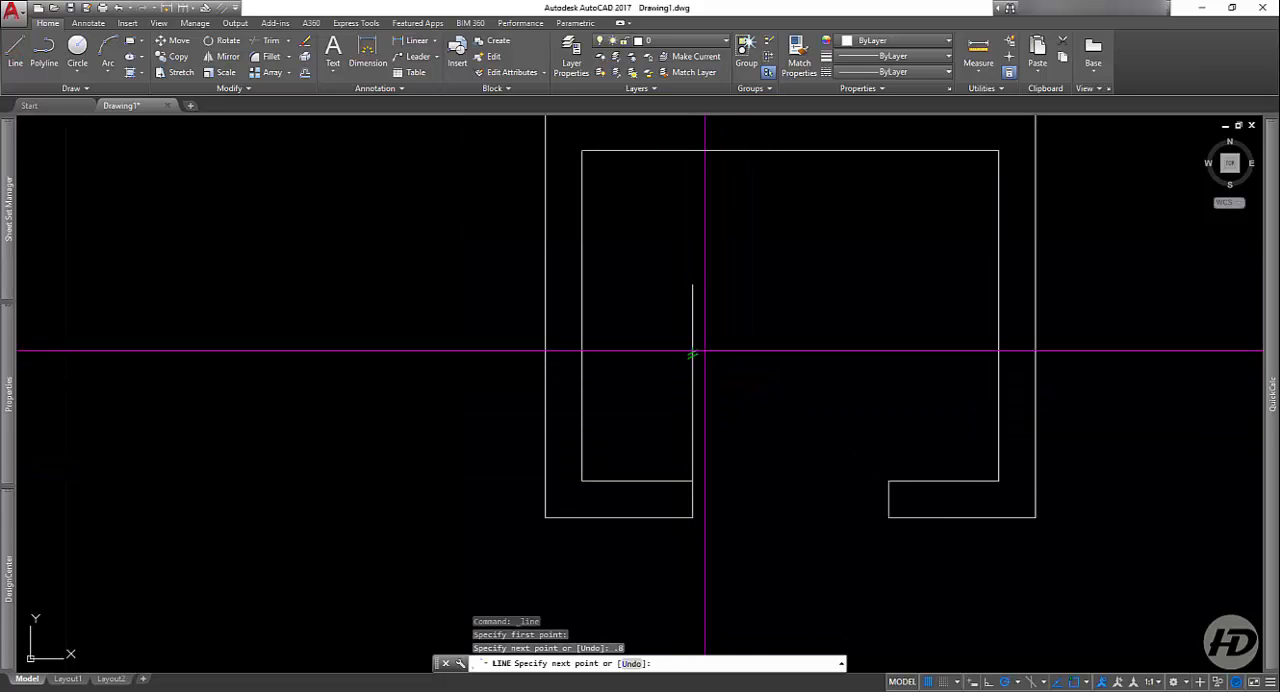
click(890, 480)
key(Return)
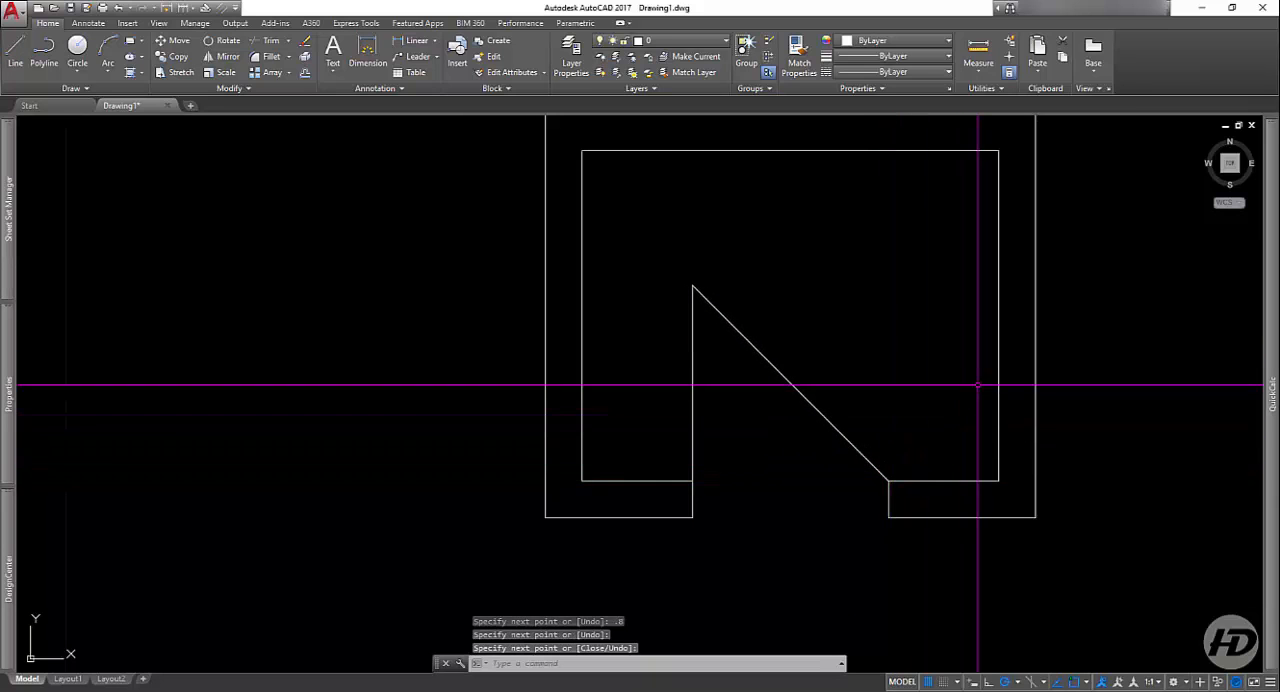
Step: Offset the 0.8 vertical door line by 0.04 toward the doorway opening
scroll(746, 440, down, 1)
scroll(735, 417, up, 3)
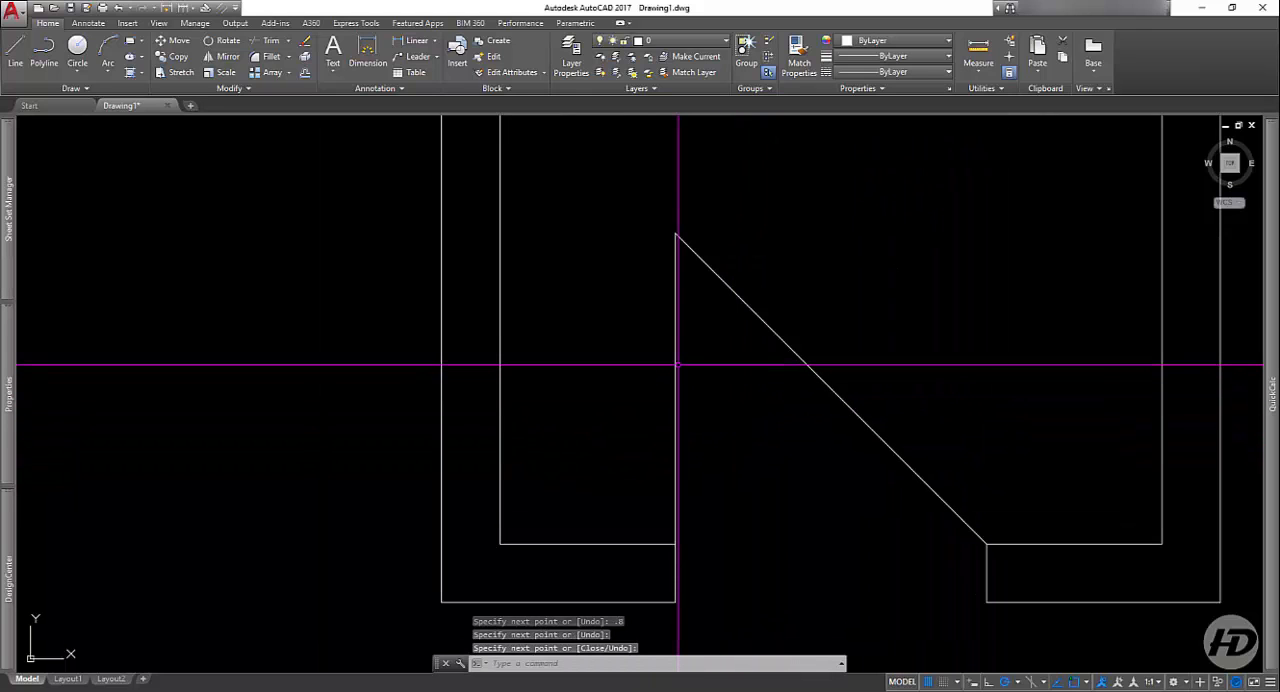
text(o)
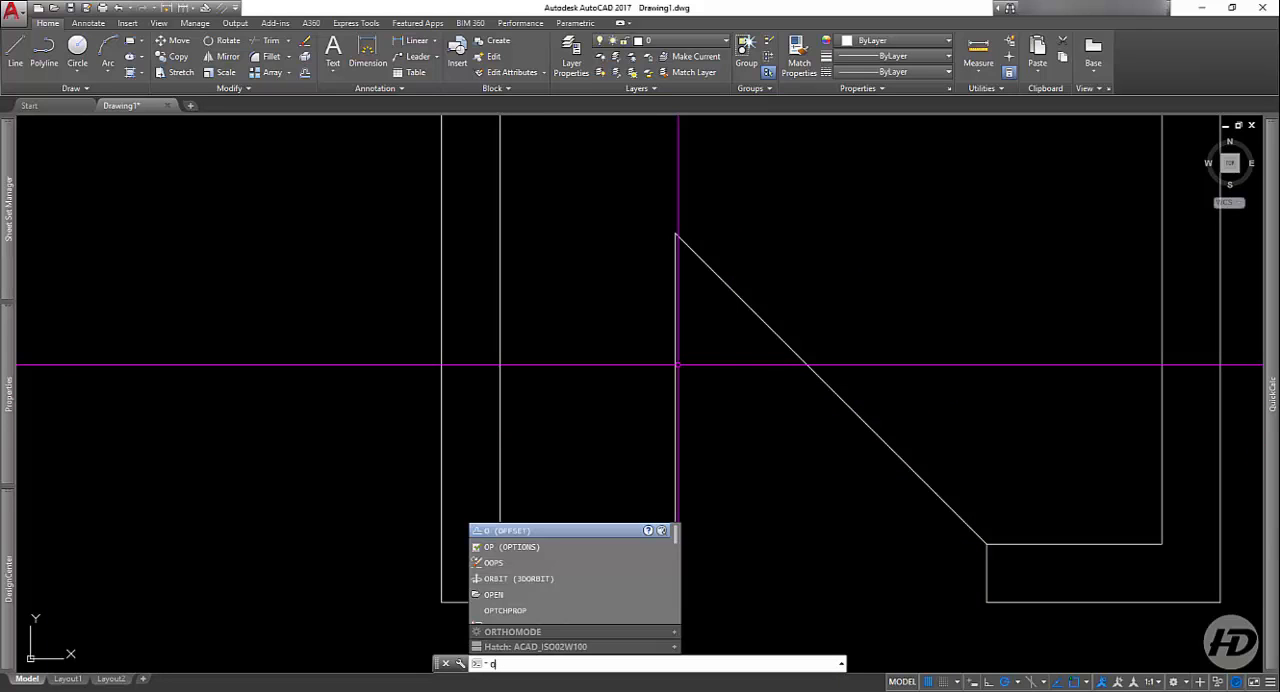
key(Escape)
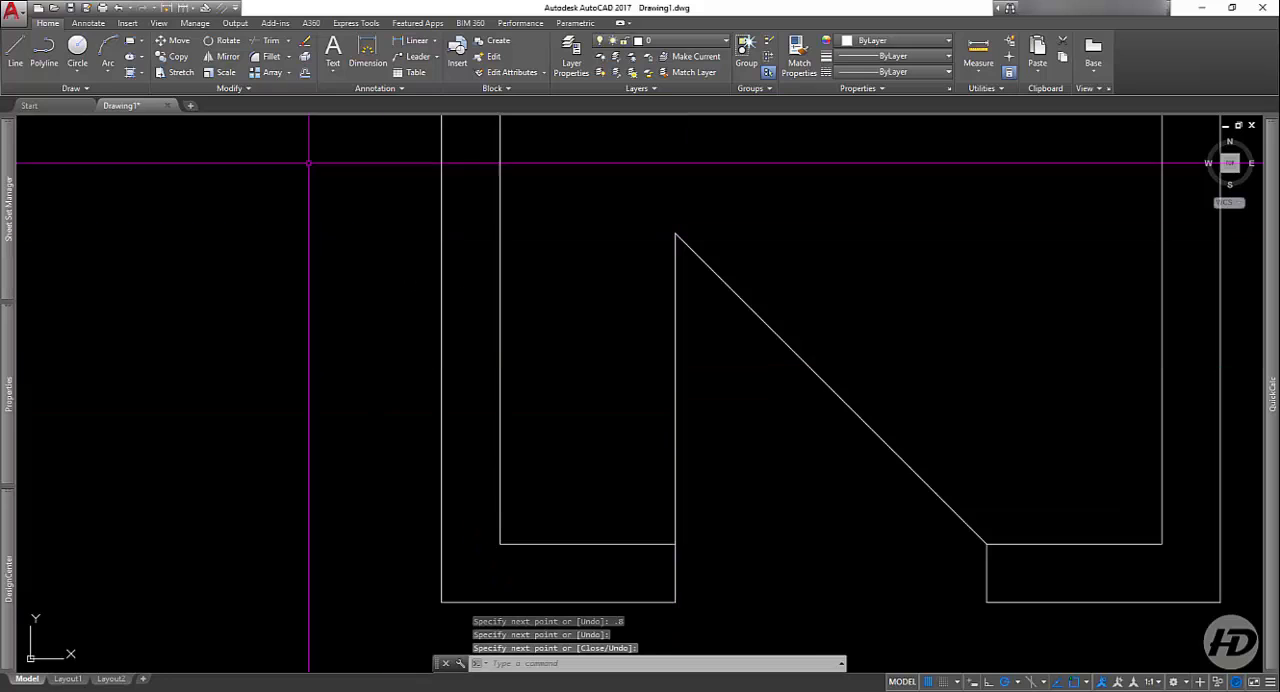
click(305, 72)
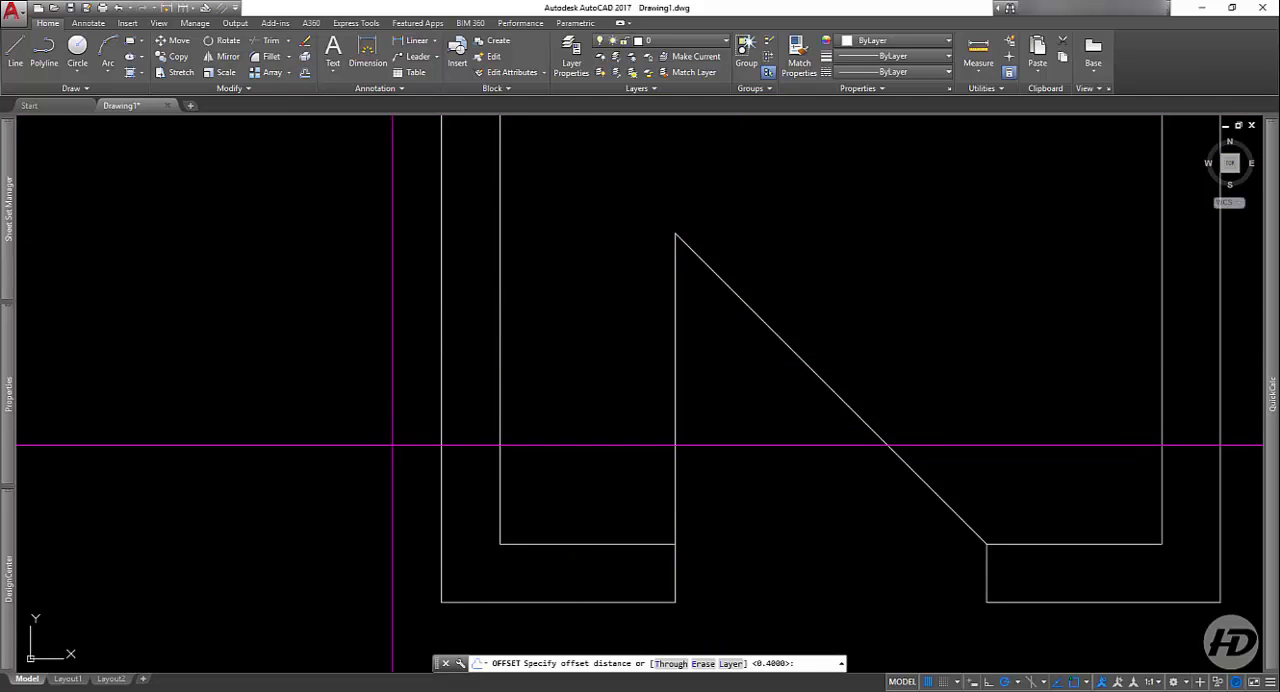
text(.04)
key(Return)
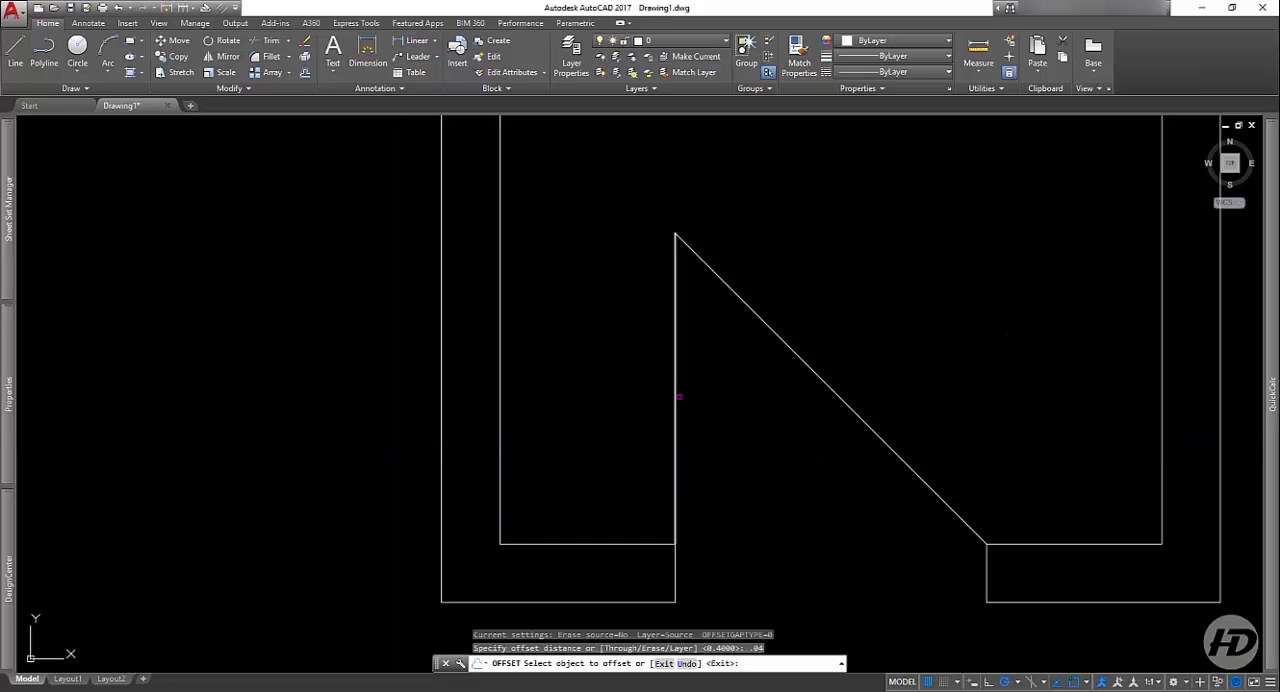
click(675, 399)
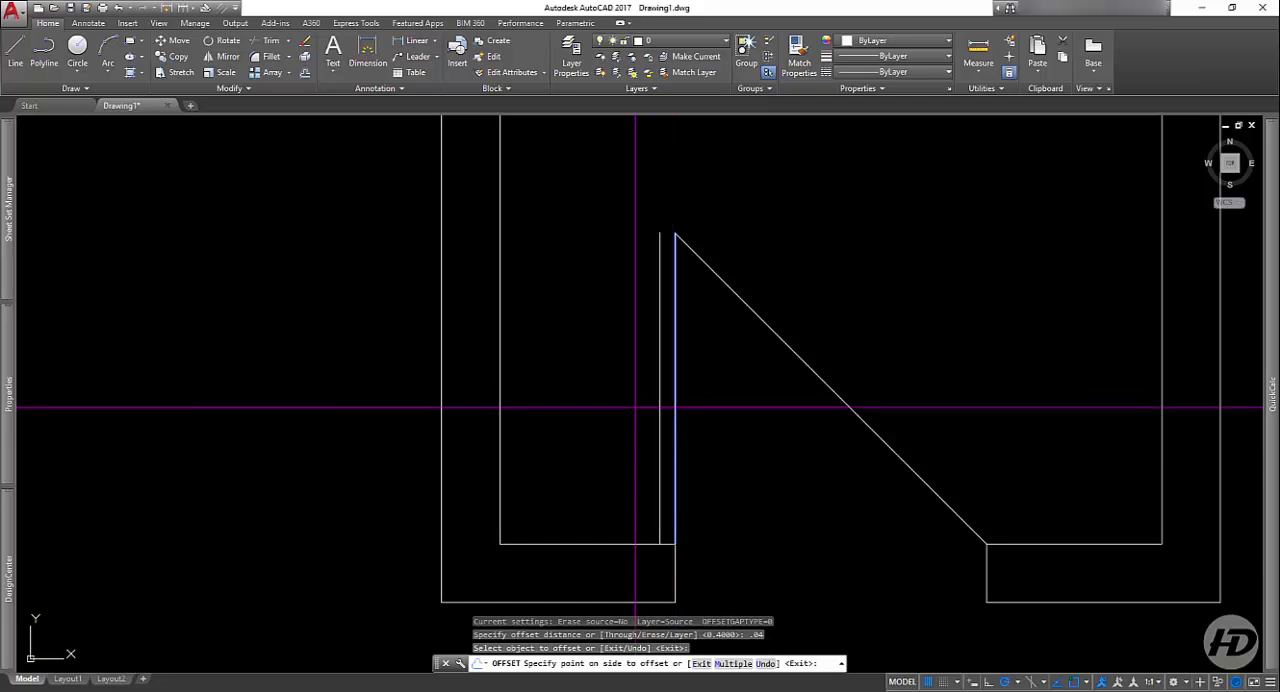
click(736, 418)
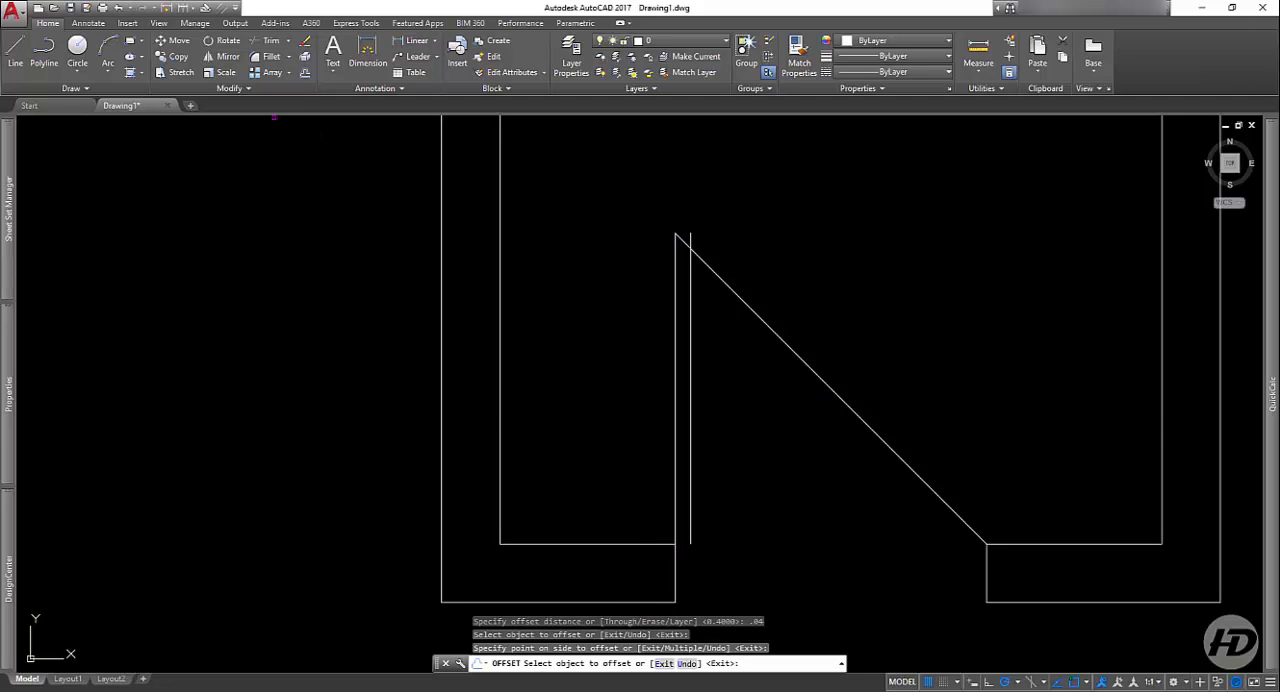
key(Return)
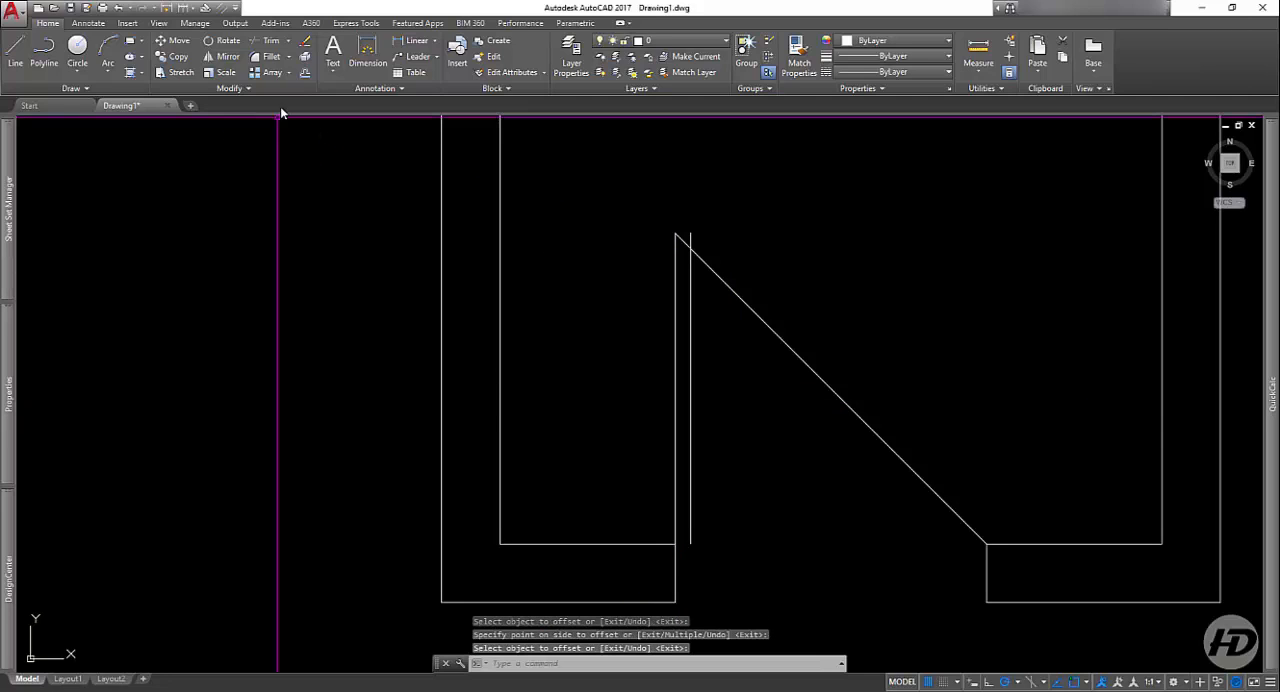
Step: Trim the diagonal's end between the two vertical door lines and close the tops of those lines with a short horizontal line
click(271, 41)
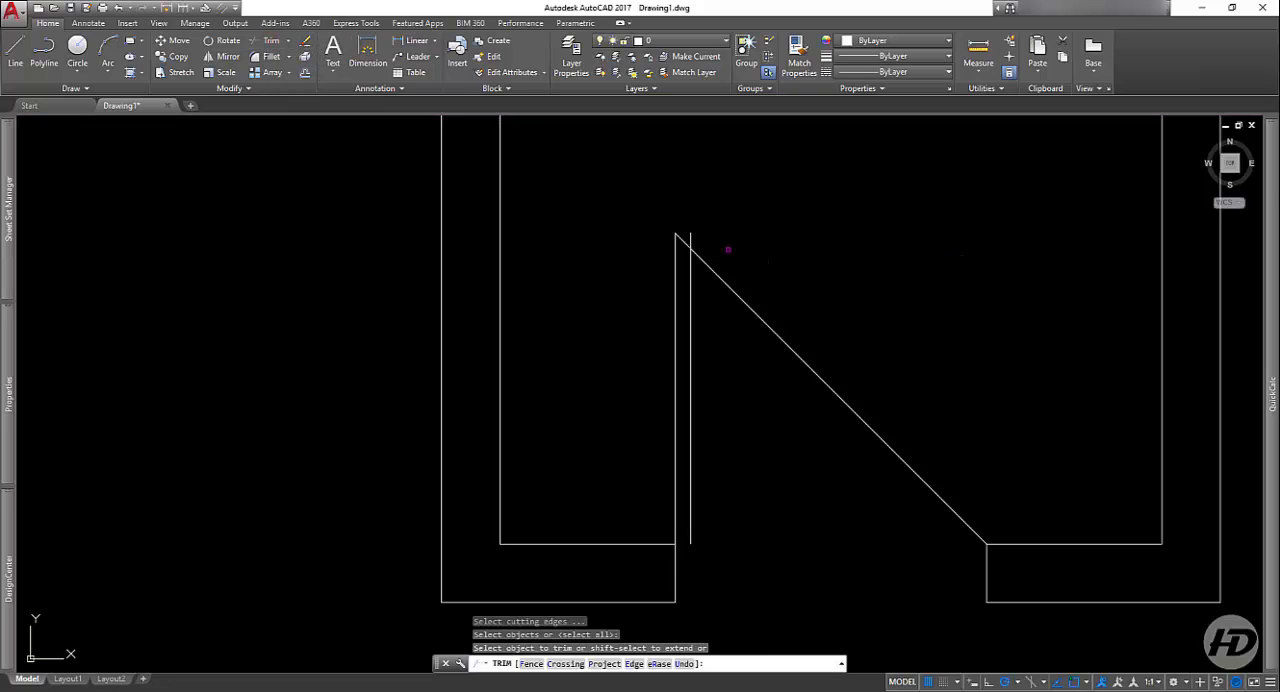
key(Return)
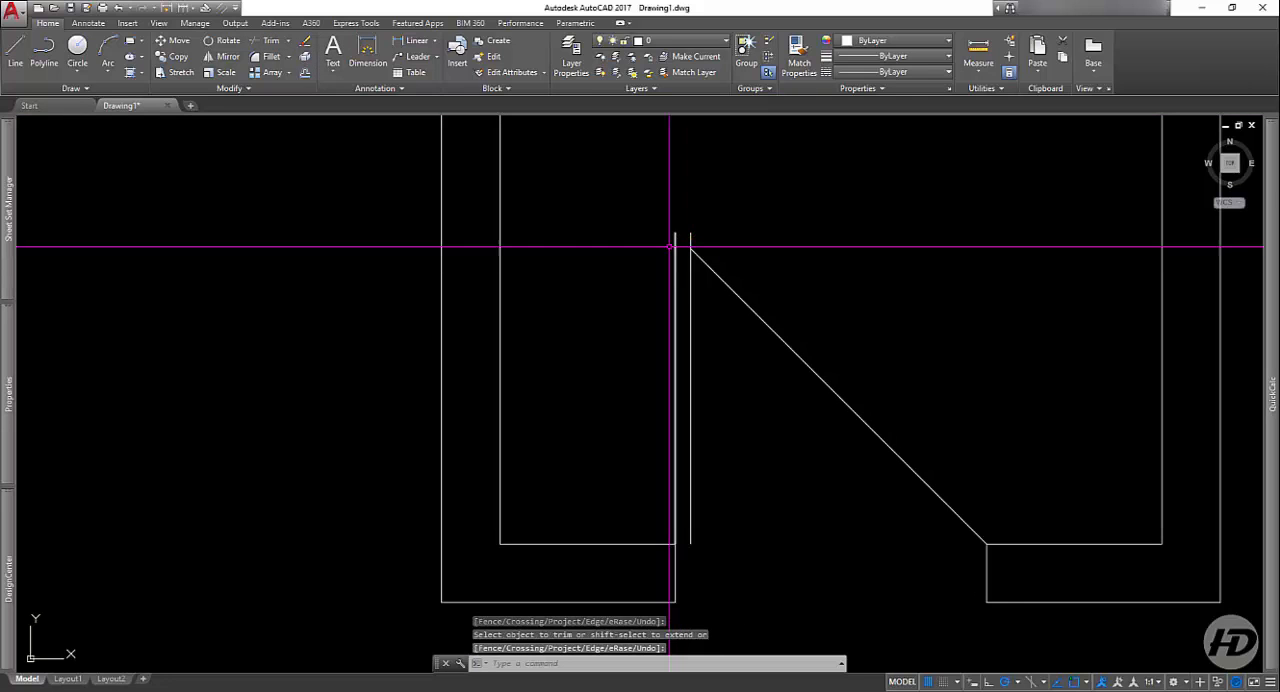
click(21, 53)
scroll(688, 235, up, 5)
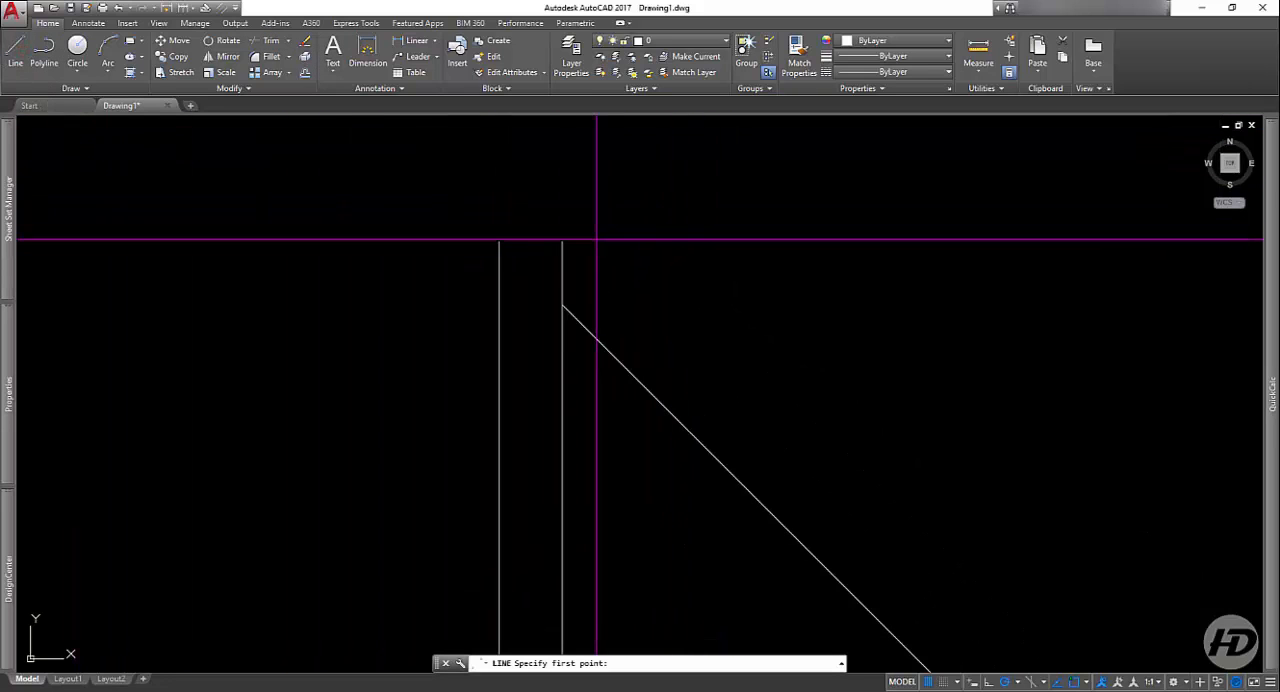
click(561, 240)
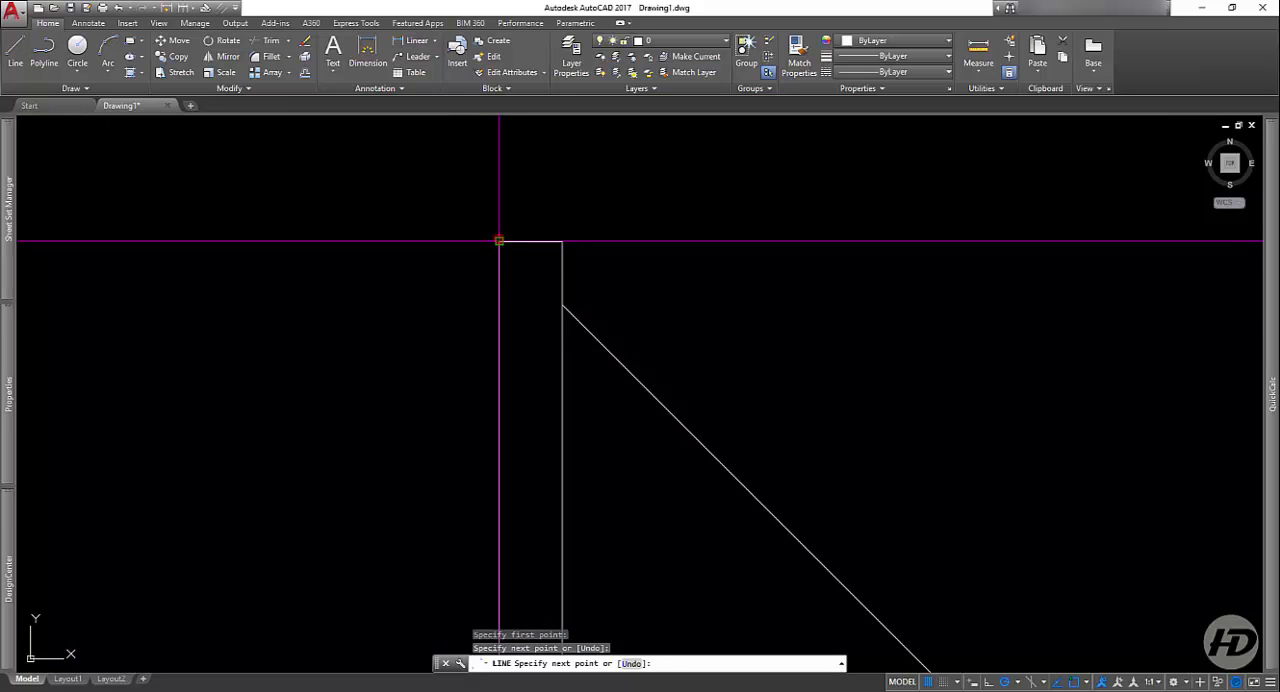
click(499, 240)
key(Return)
Step: Stretch the diagonal line's upper end to the door leaf's upper right corner
scroll(643, 332, down, 6)
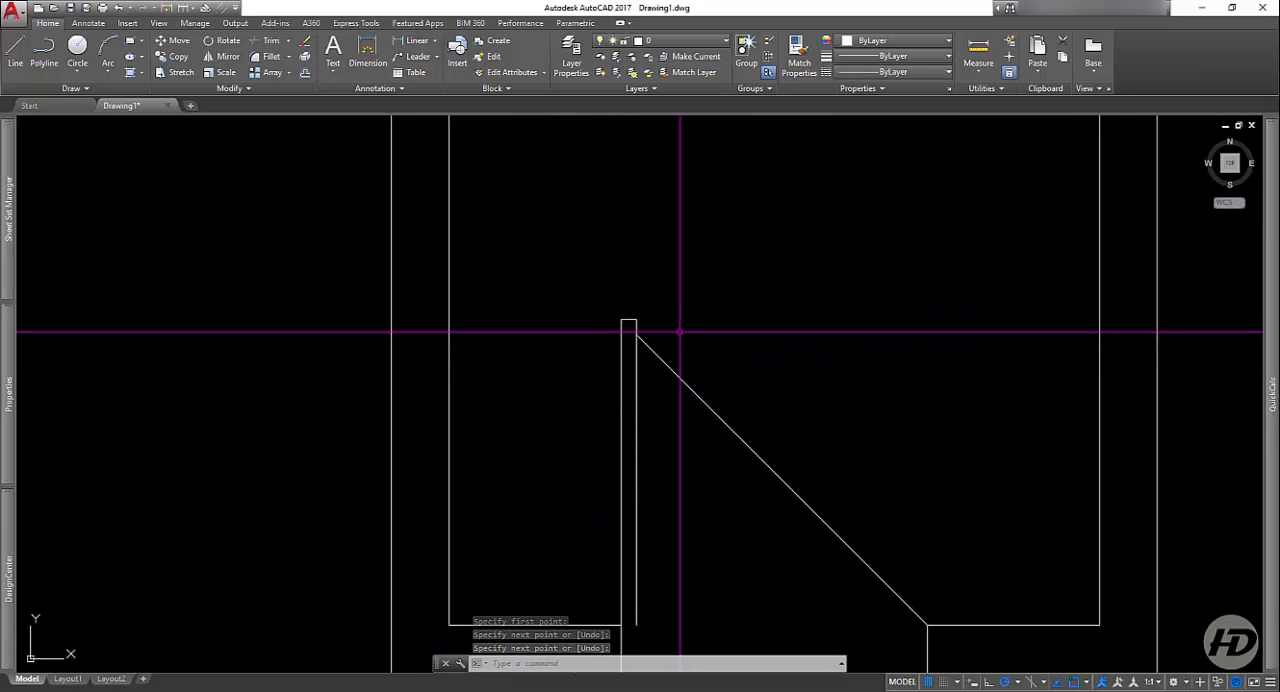
click(740, 375)
click(723, 434)
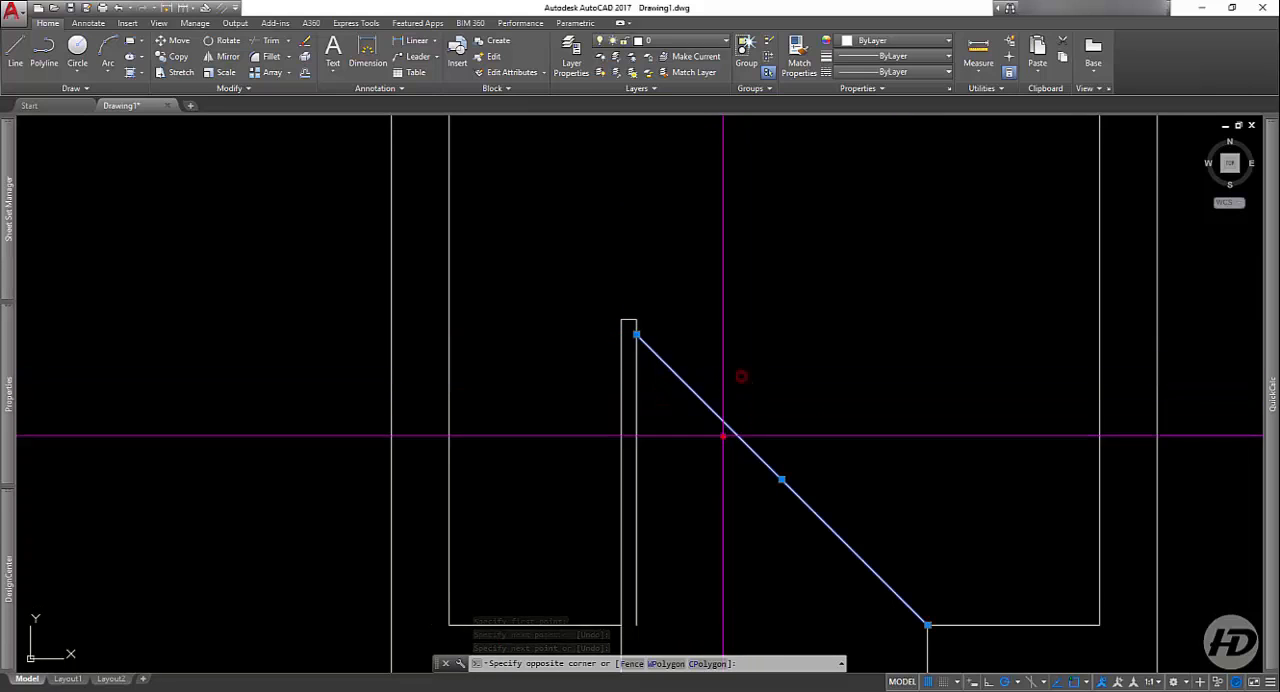
click(636, 334)
click(636, 320)
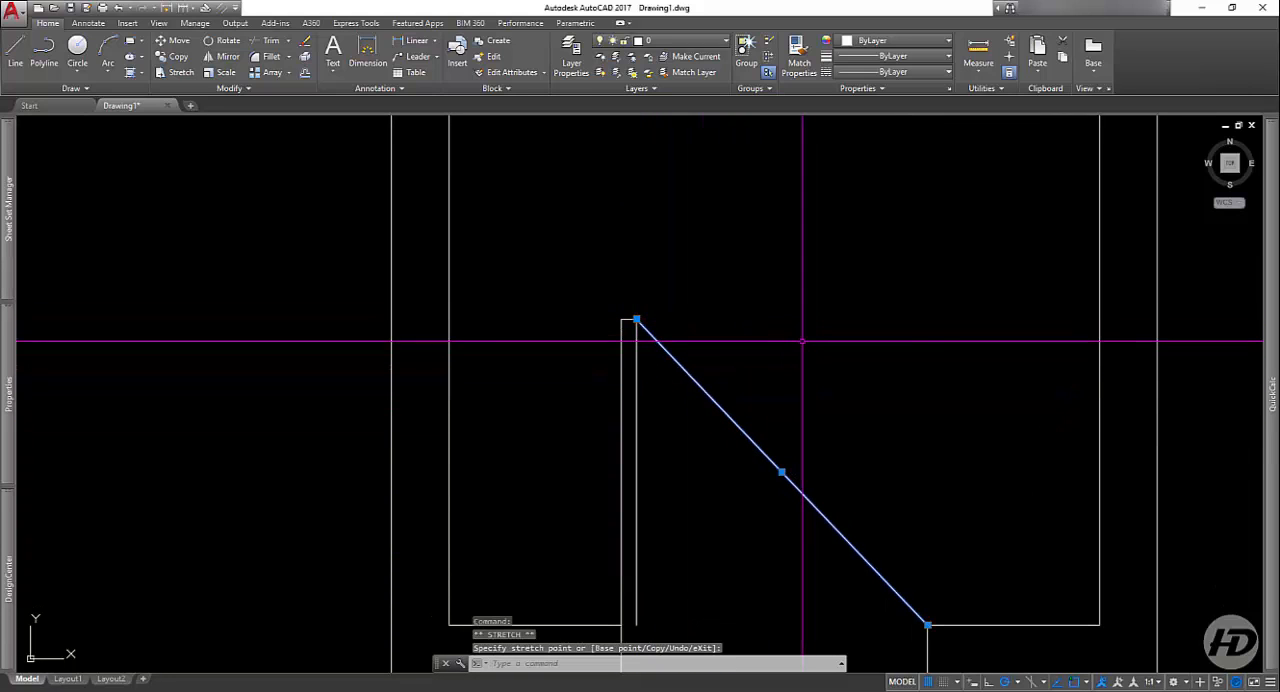
scroll(706, 401, down, 2)
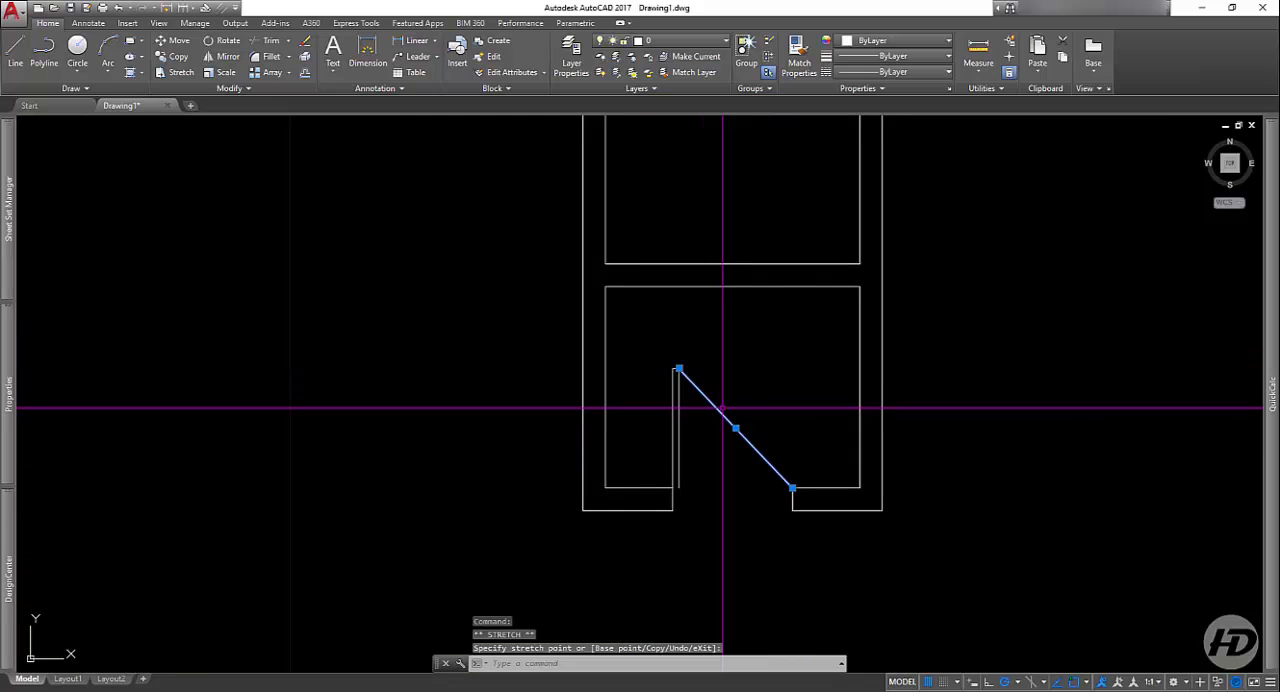
key(Escape)
Step: Draw a short vertical line from the midpoint of the upper inner rectangle's top side up to the outer top side
scroll(643, 487, down, 1)
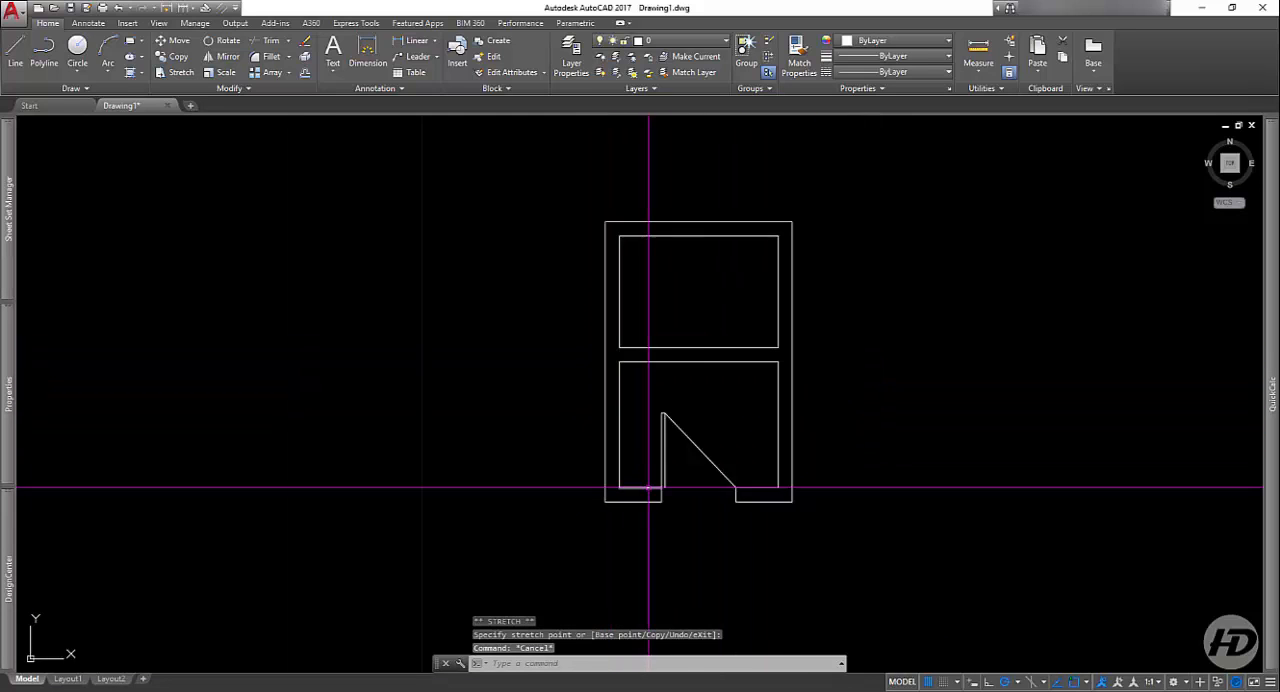
click(14, 55)
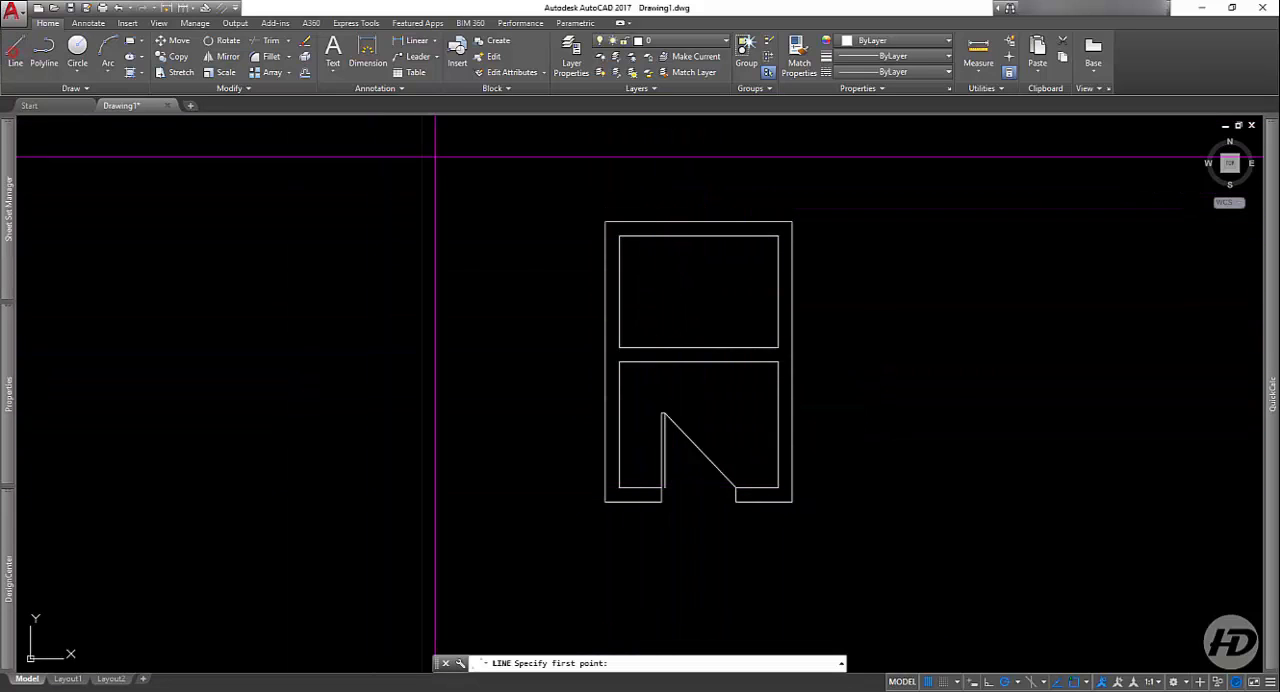
scroll(562, 193, up, 4)
click(912, 304)
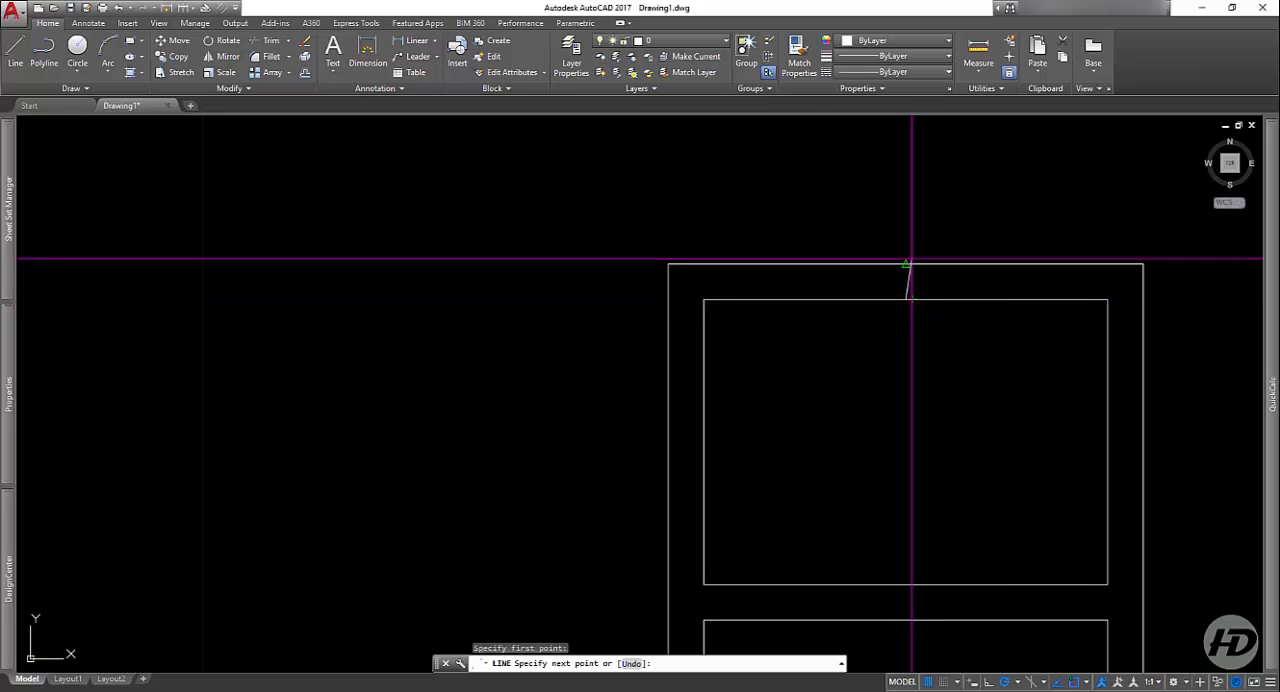
click(906, 264)
key(Return)
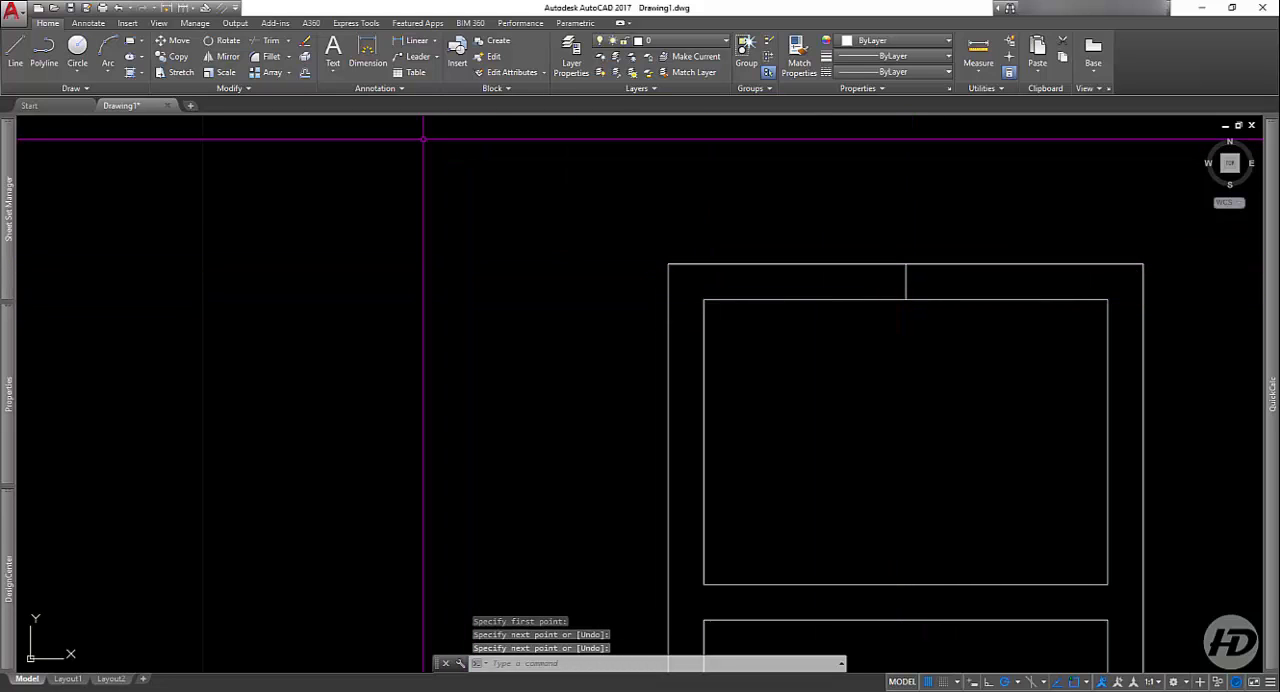
Step: Offset the short vertical line in the upper wall by 0.7 to both its left and right
click(304, 72)
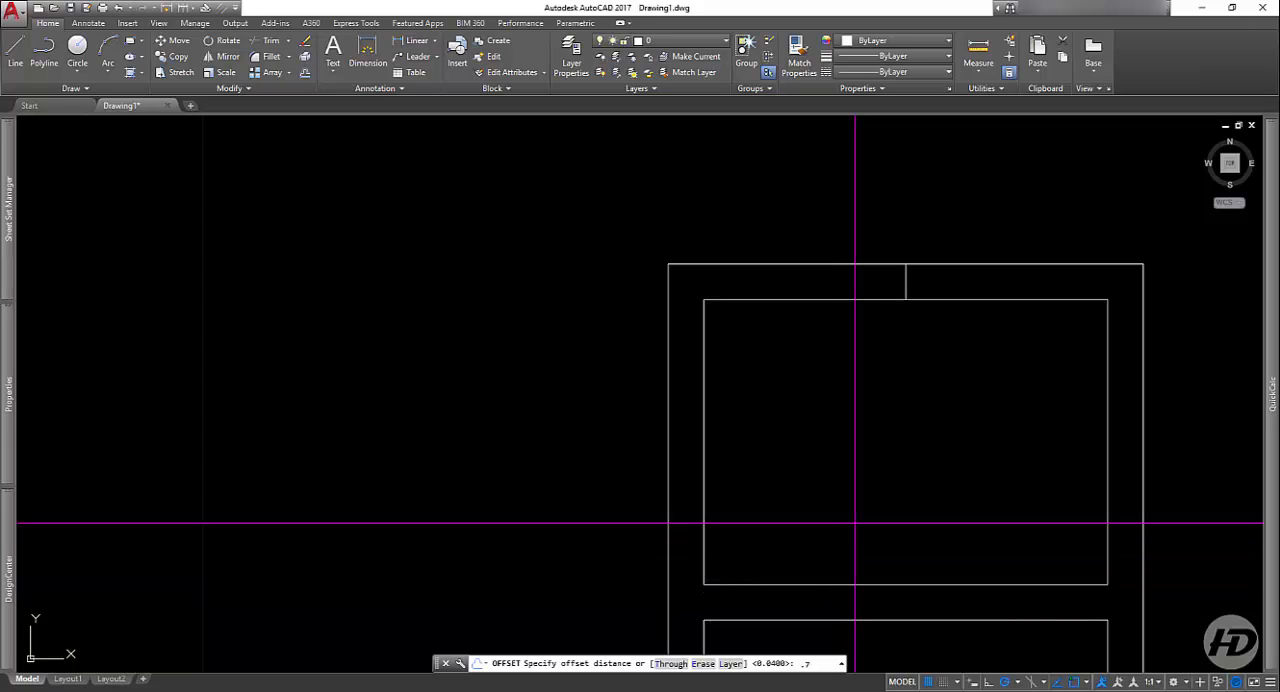
key(Return)
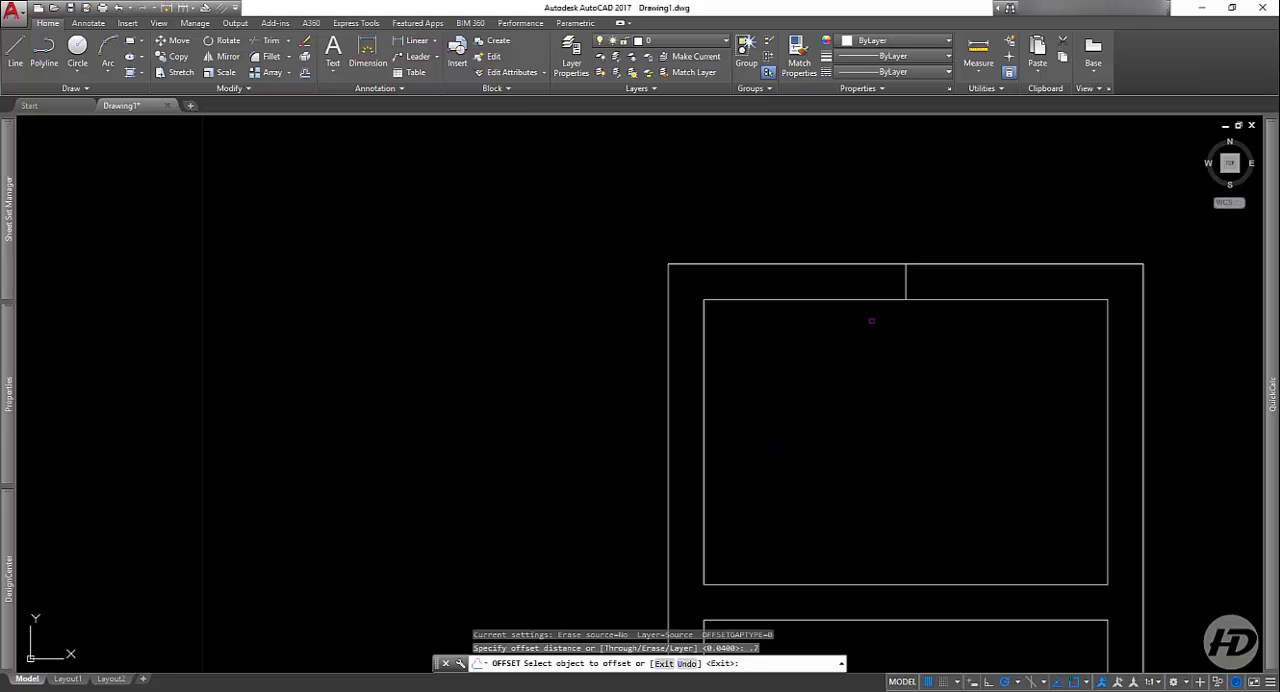
click(908, 279)
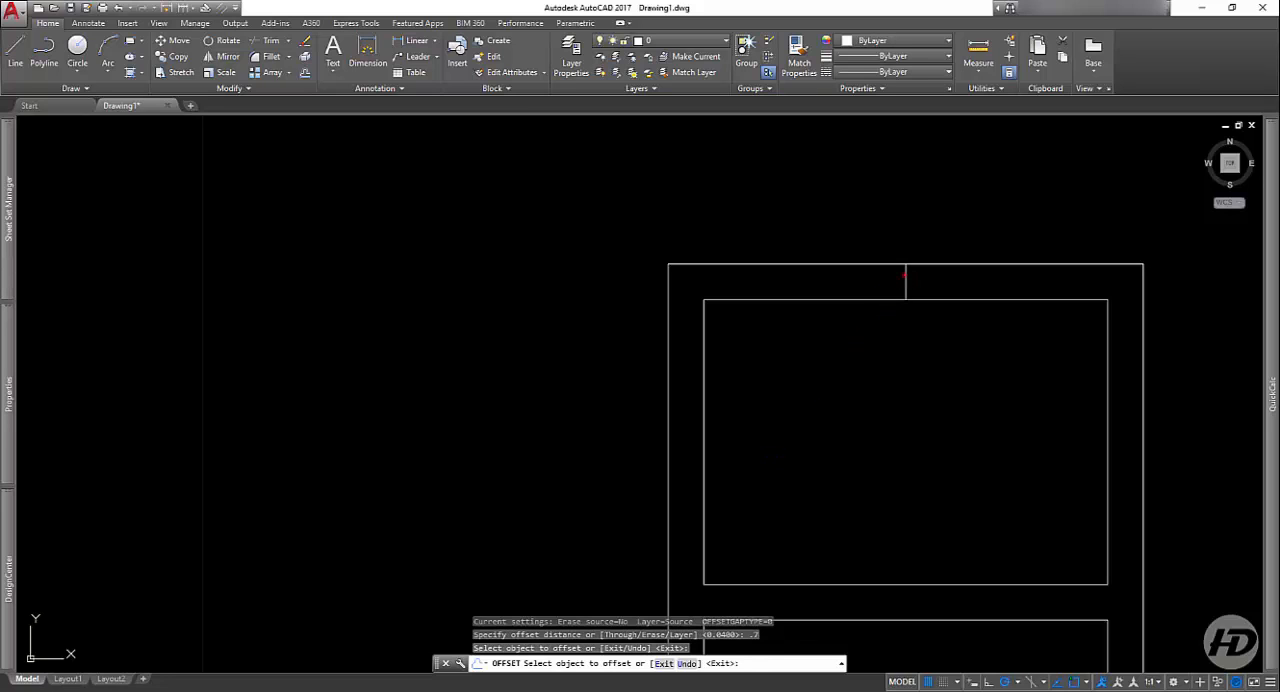
click(905, 278)
click(861, 295)
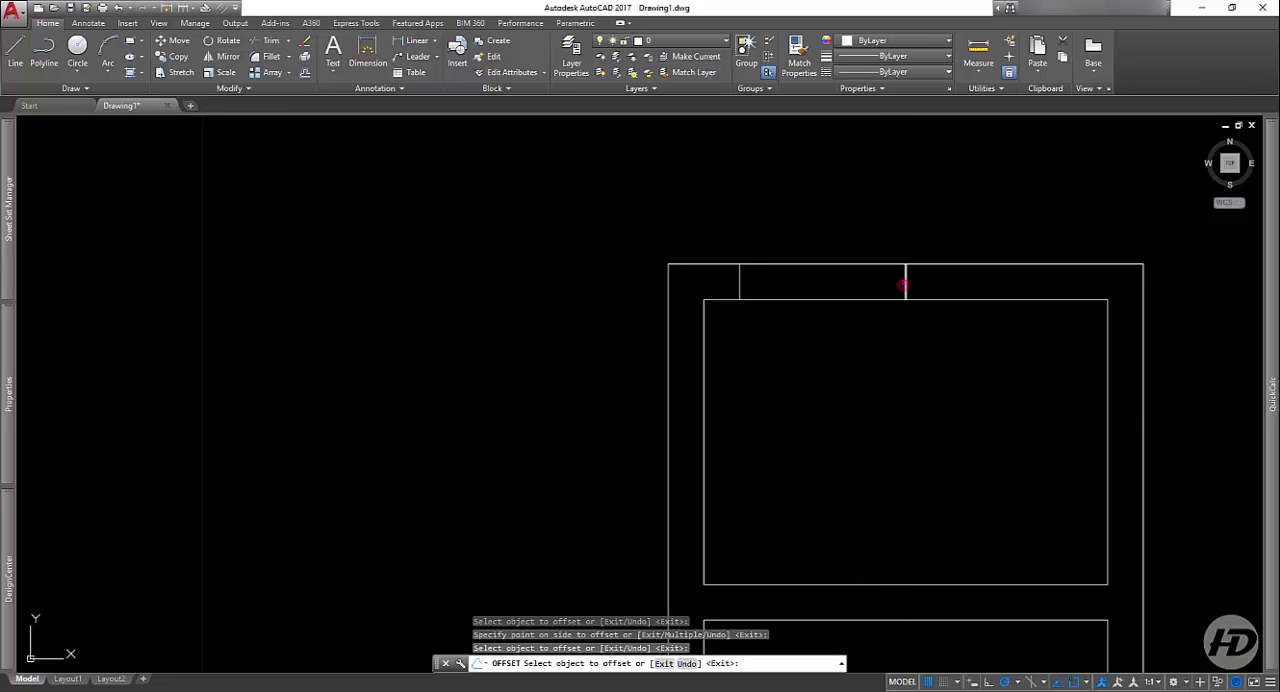
click(905, 282)
click(963, 280)
key(Return)
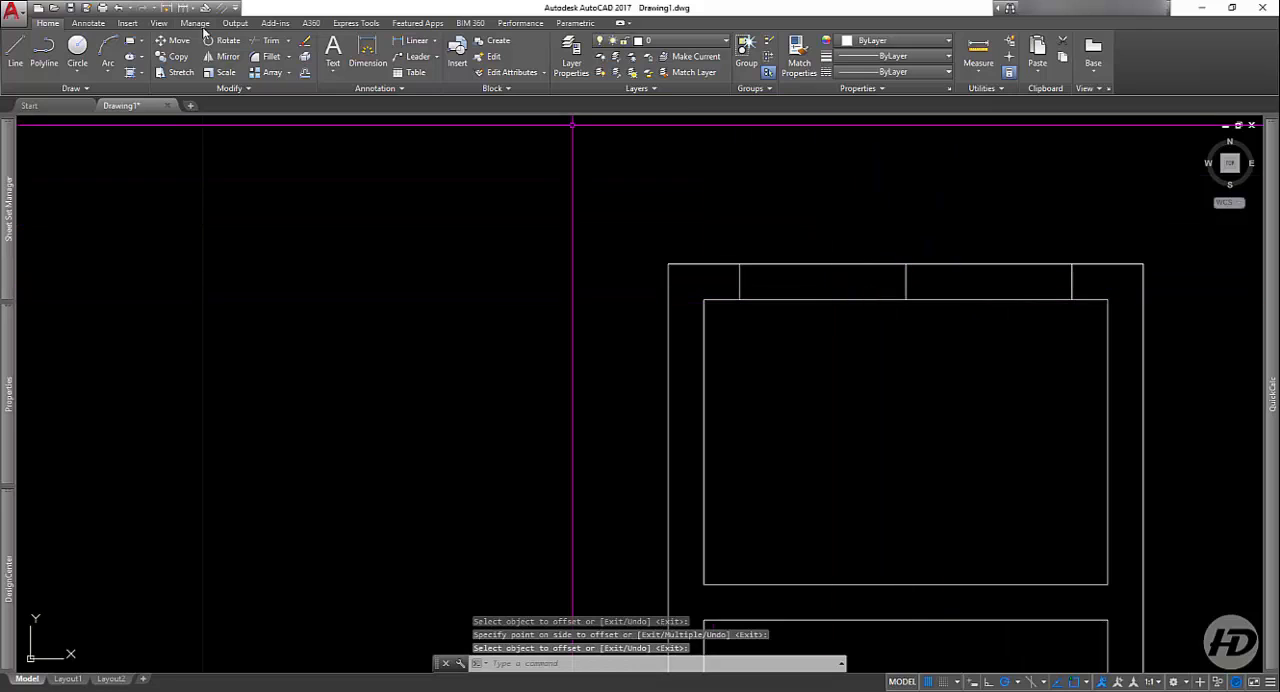
Step: Erase the middle vertical line and trim both upper wall lines between the two offset lines to form a window opening
click(306, 42)
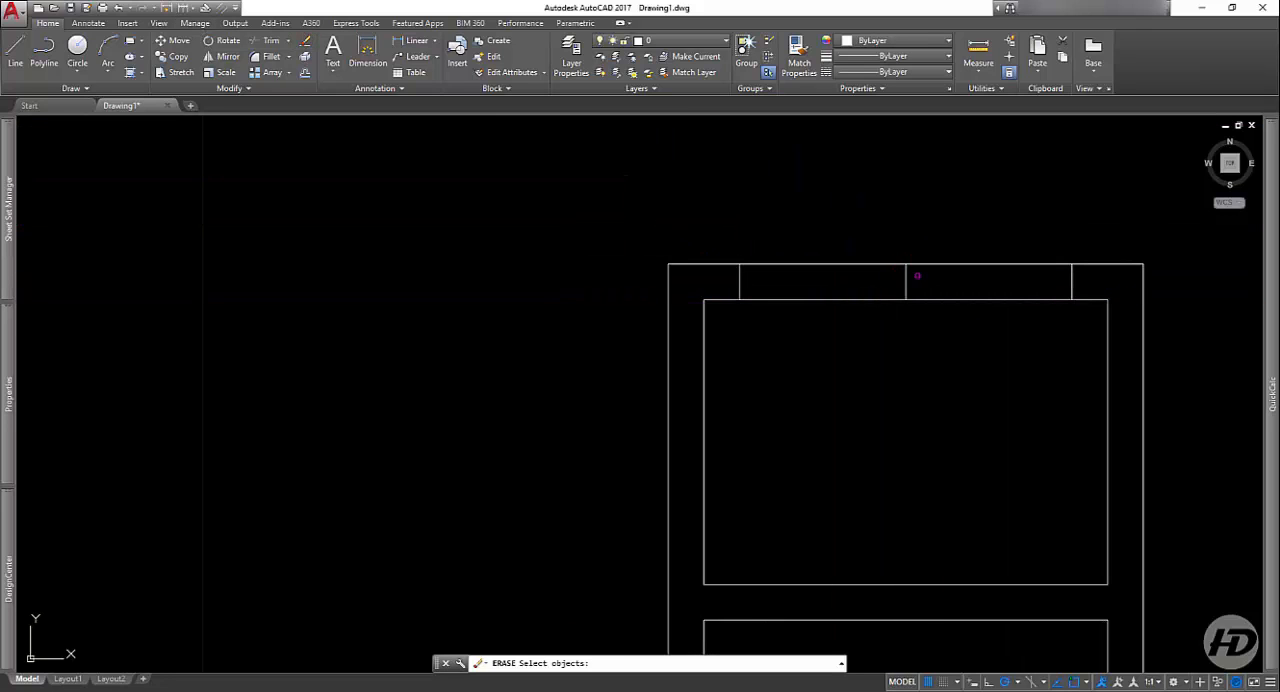
key(Return)
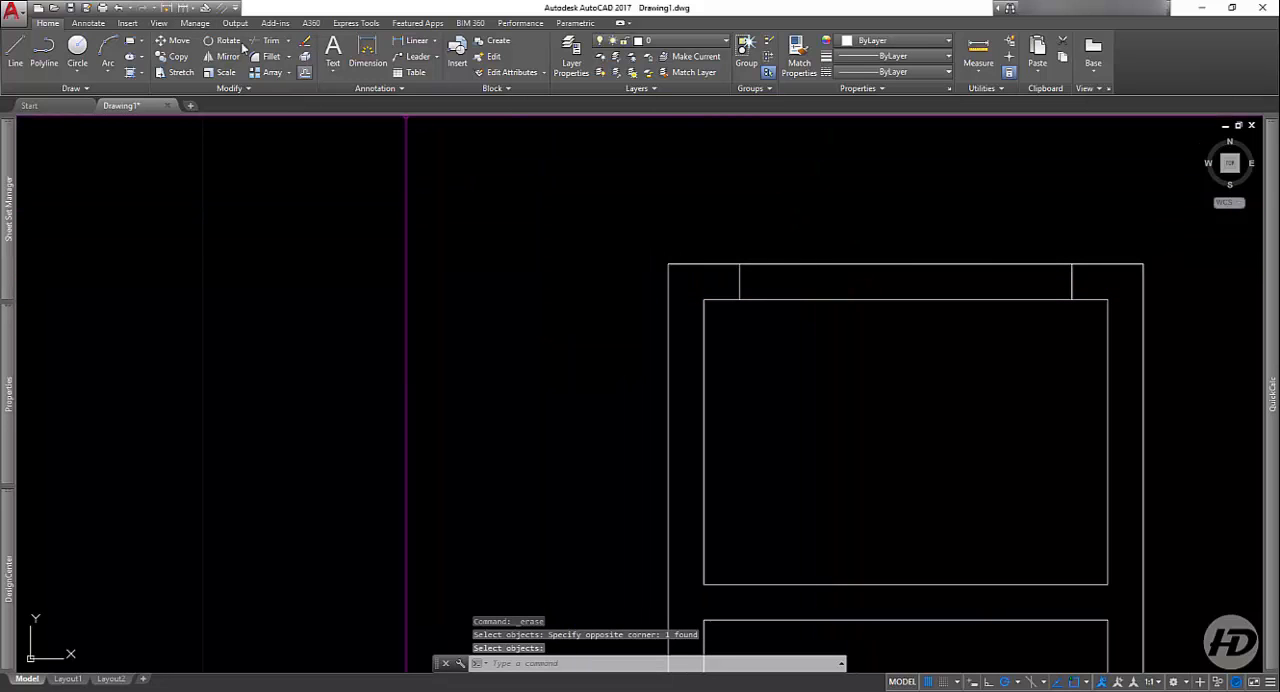
click(272, 41)
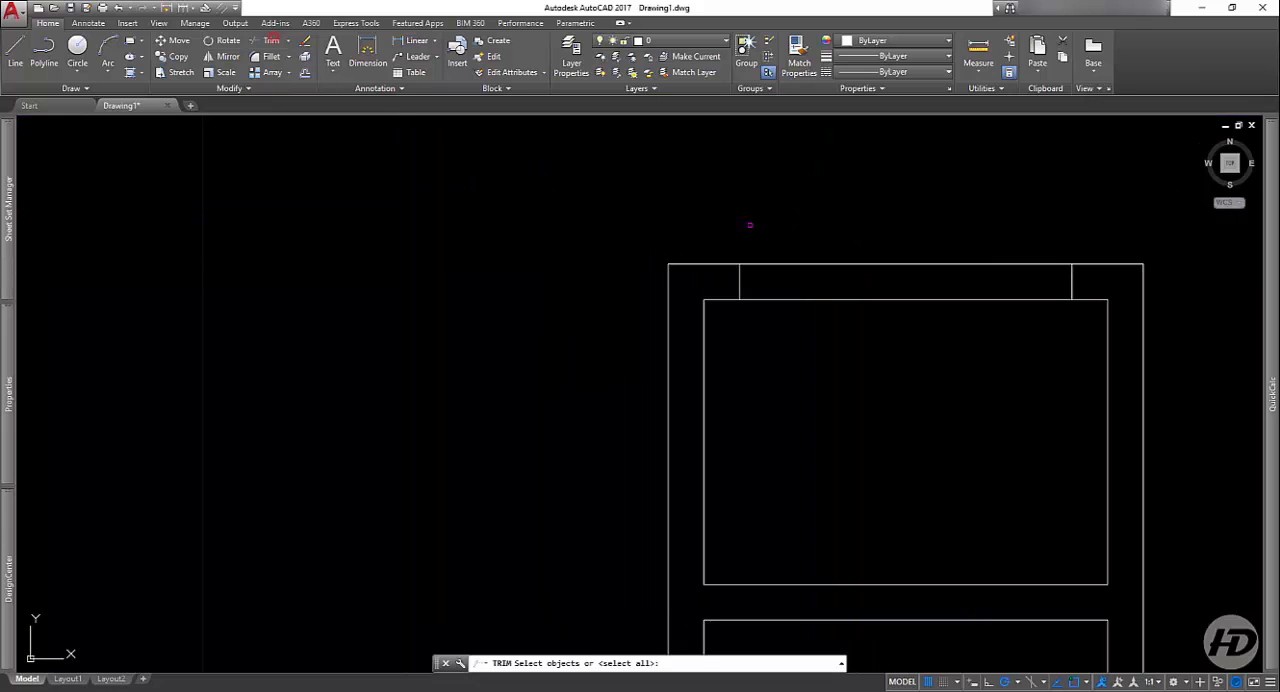
click(937, 241)
click(851, 346)
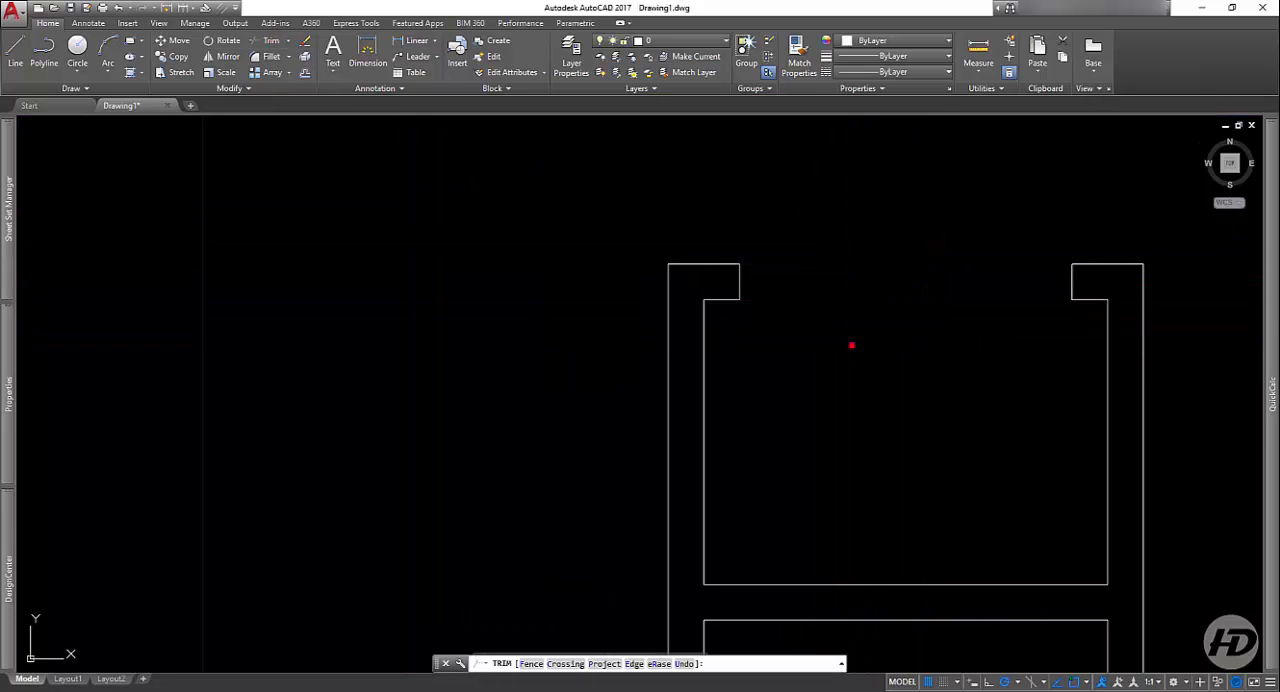
Step: Draw a horizontal line across the window opening between the outer corners of its two jambs
click(15, 50)
click(738, 264)
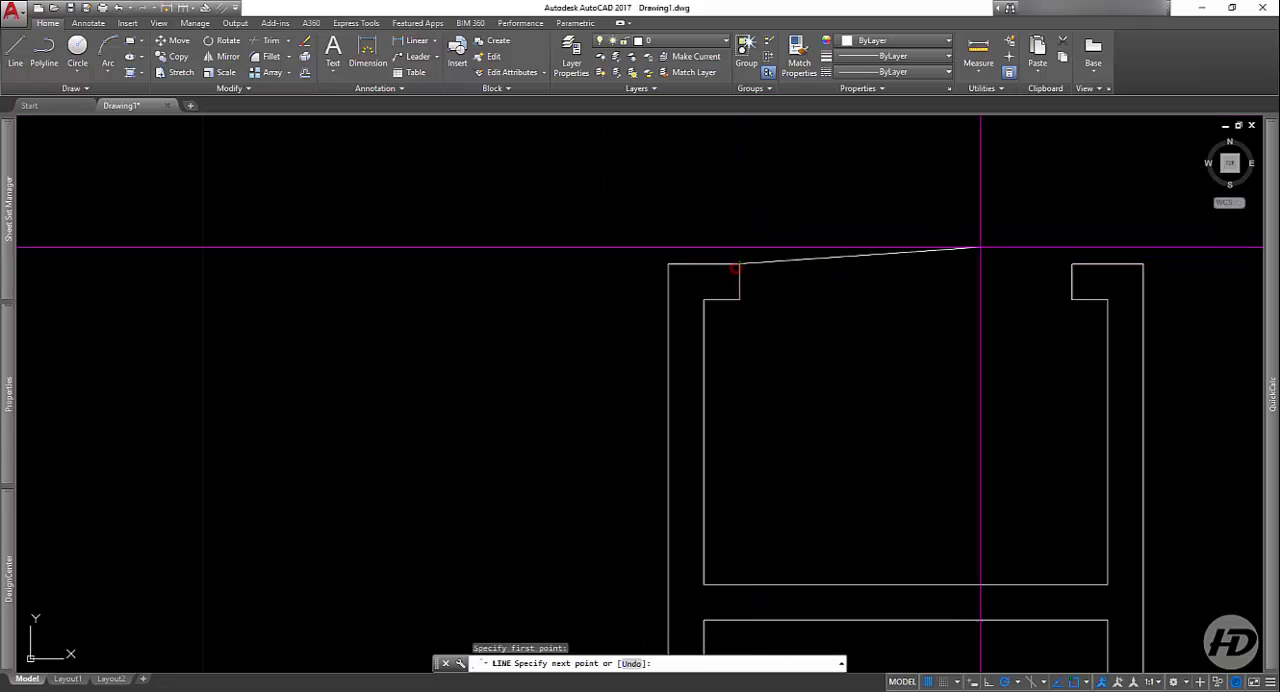
click(1072, 264)
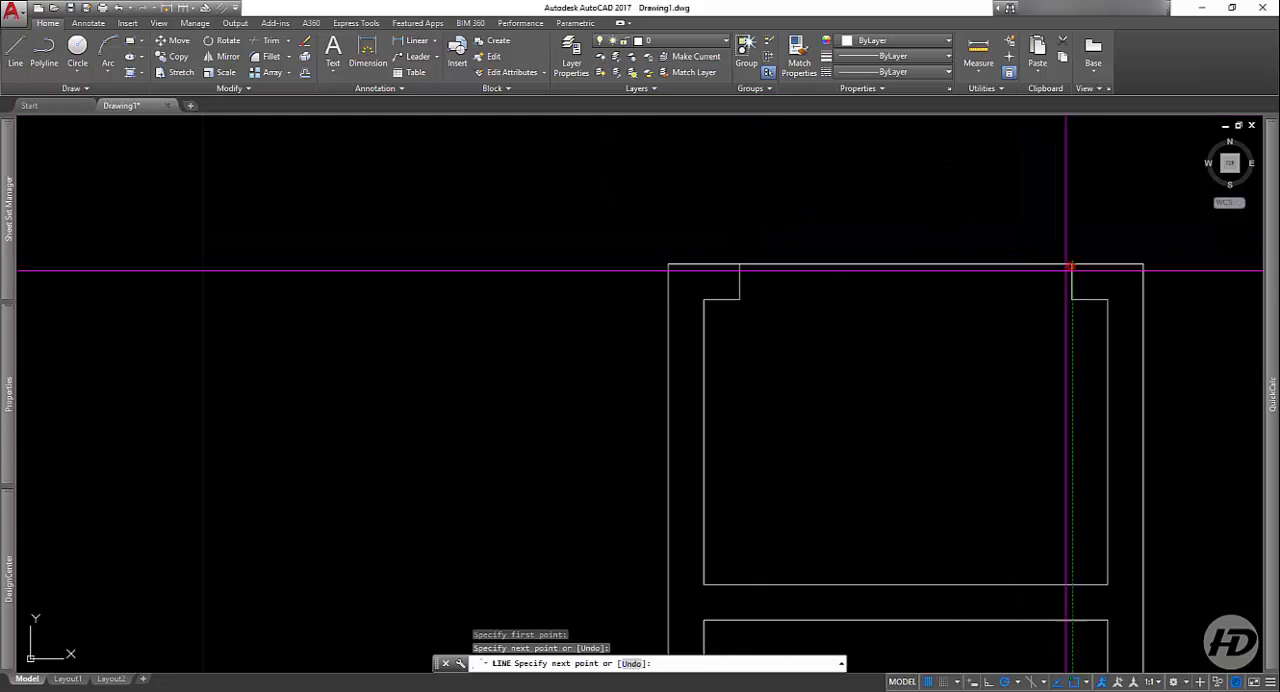
key(Return)
Step: Offset the window's outer line downward by 0.04, and offset the resulting line downward by the same distance
click(305, 72)
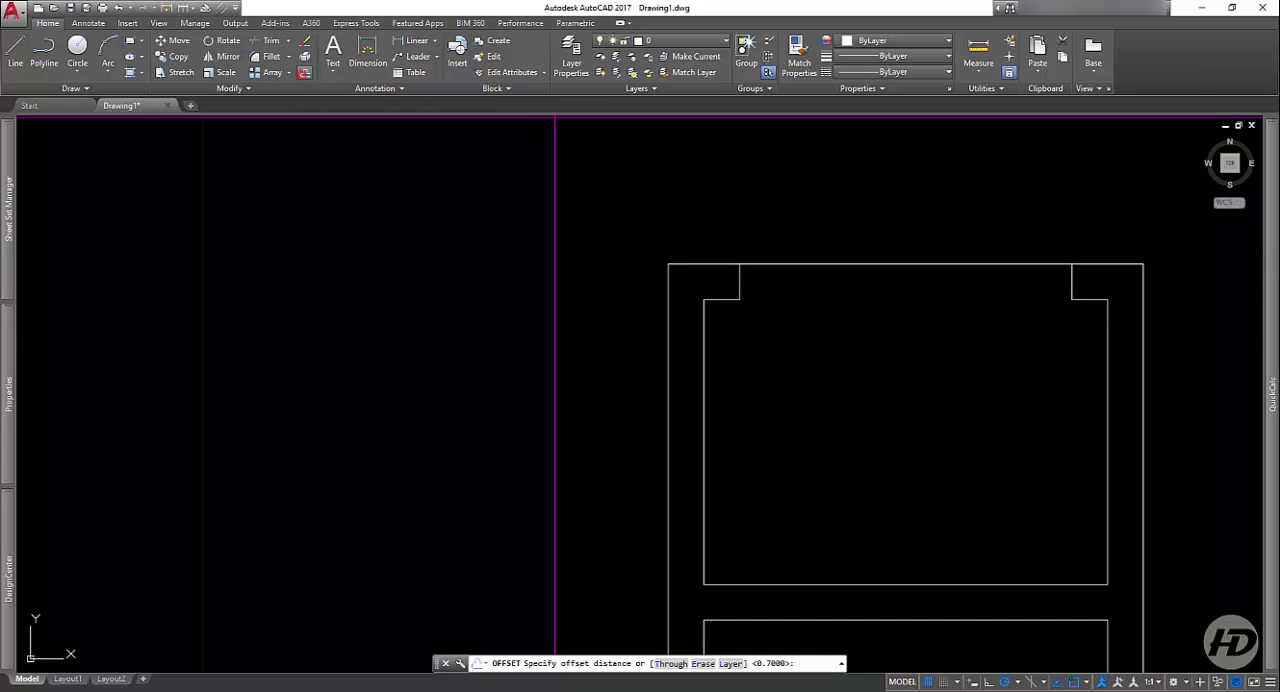
text(.04)
key(Return)
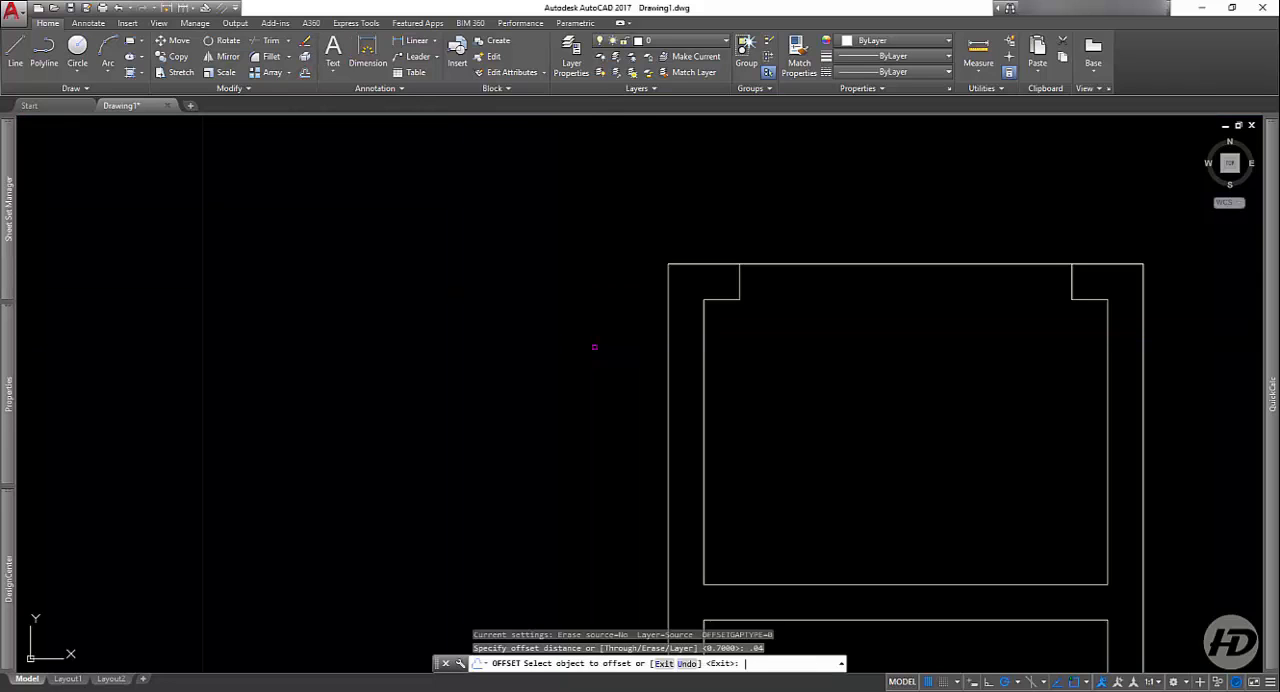
click(979, 265)
click(960, 322)
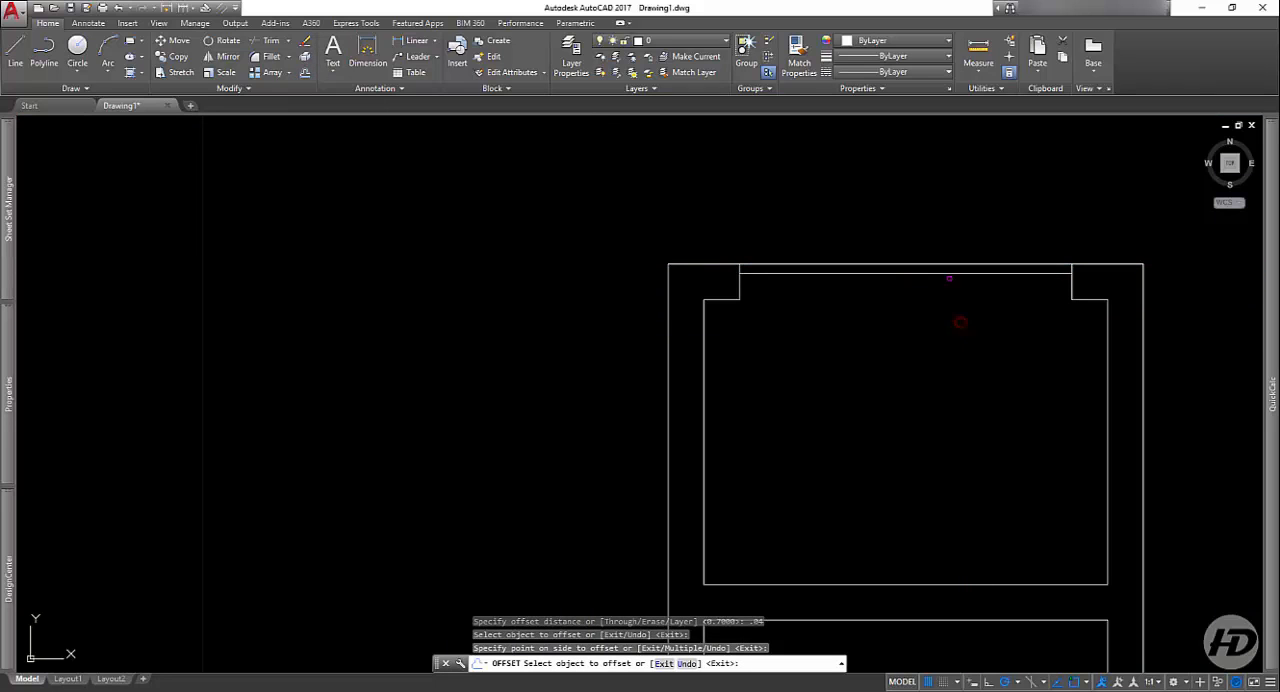
click(947, 273)
click(951, 343)
key(Return)
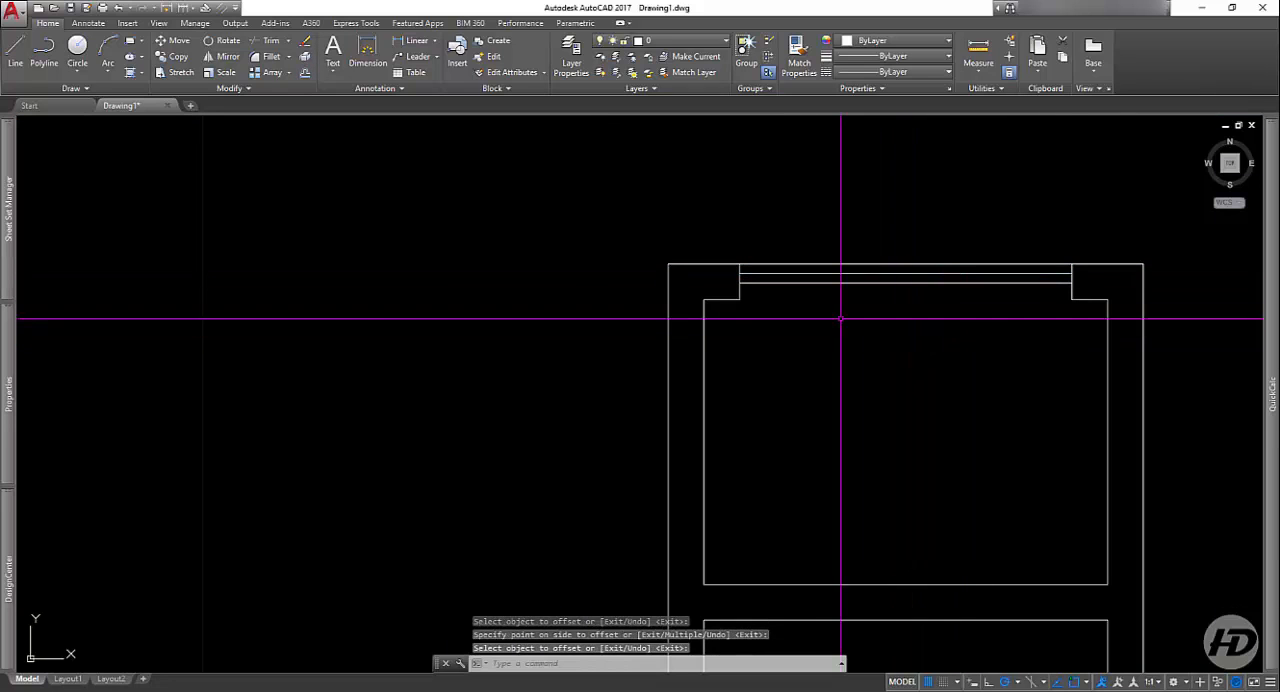
Step: Offset the left and right jamb lines of the window opening by 0.04 toward its middle
key(Return)
key(Return)
scroll(761, 291, up, 4)
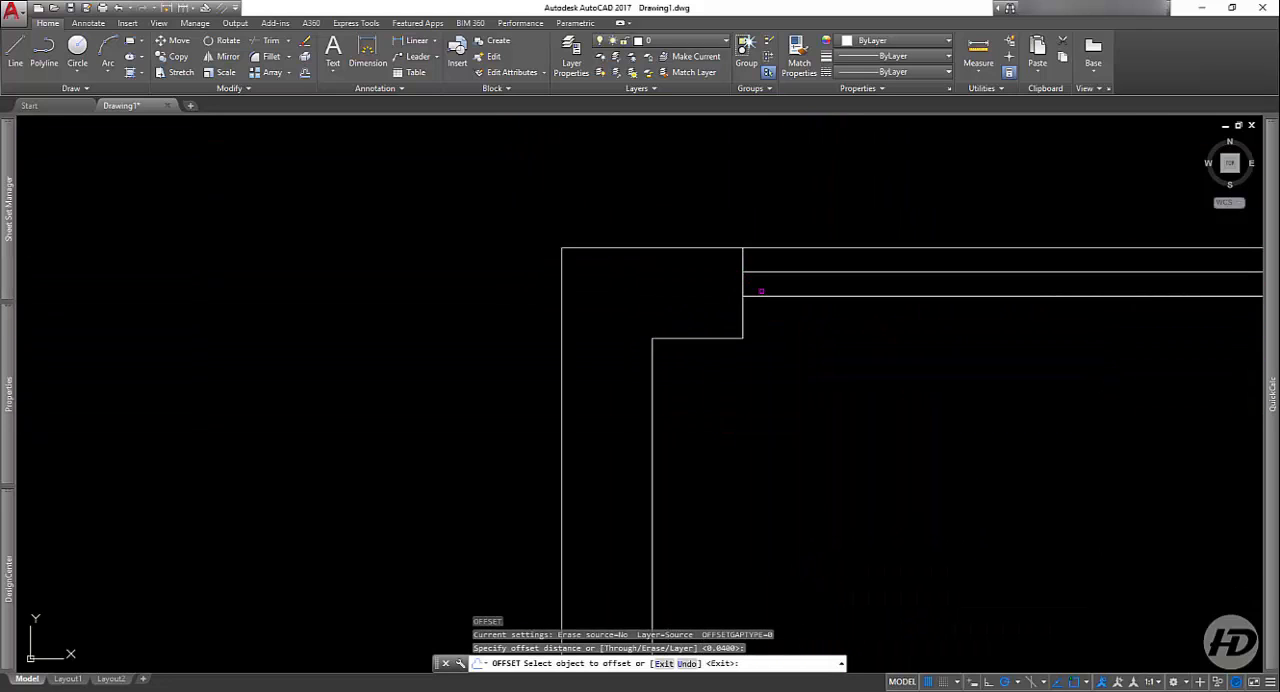
click(744, 285)
click(829, 300)
scroll(1057, 337, down, 4)
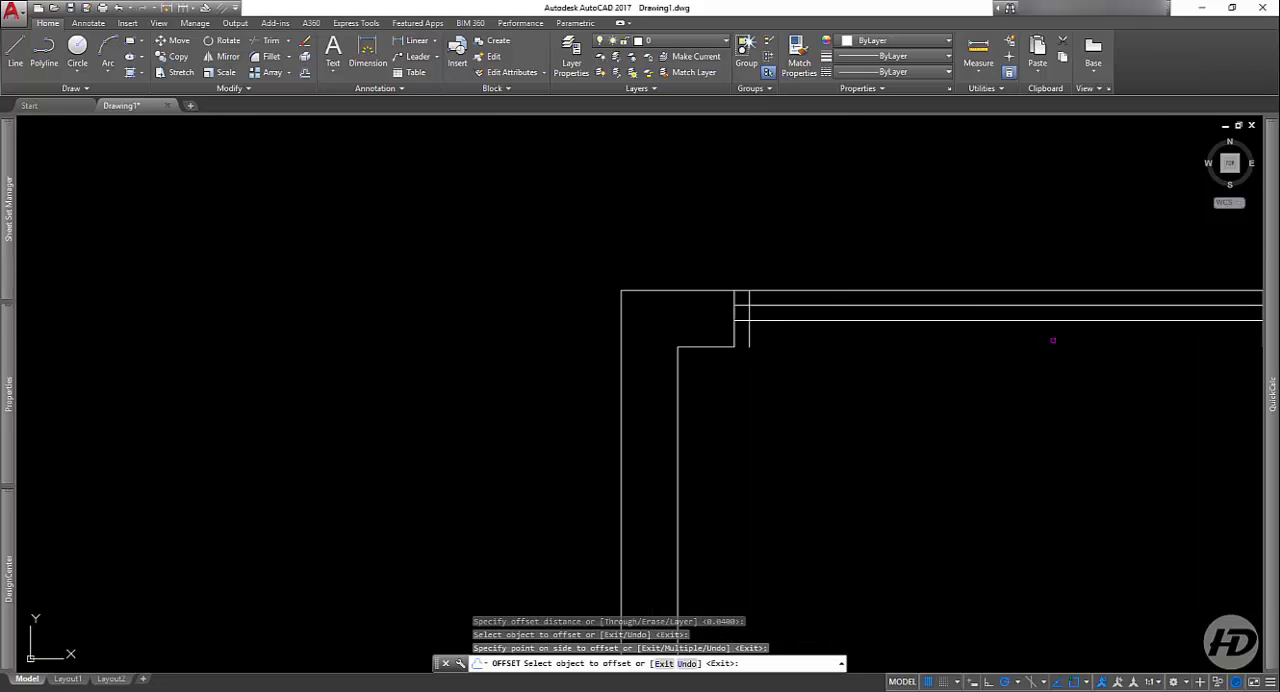
click(890, 350)
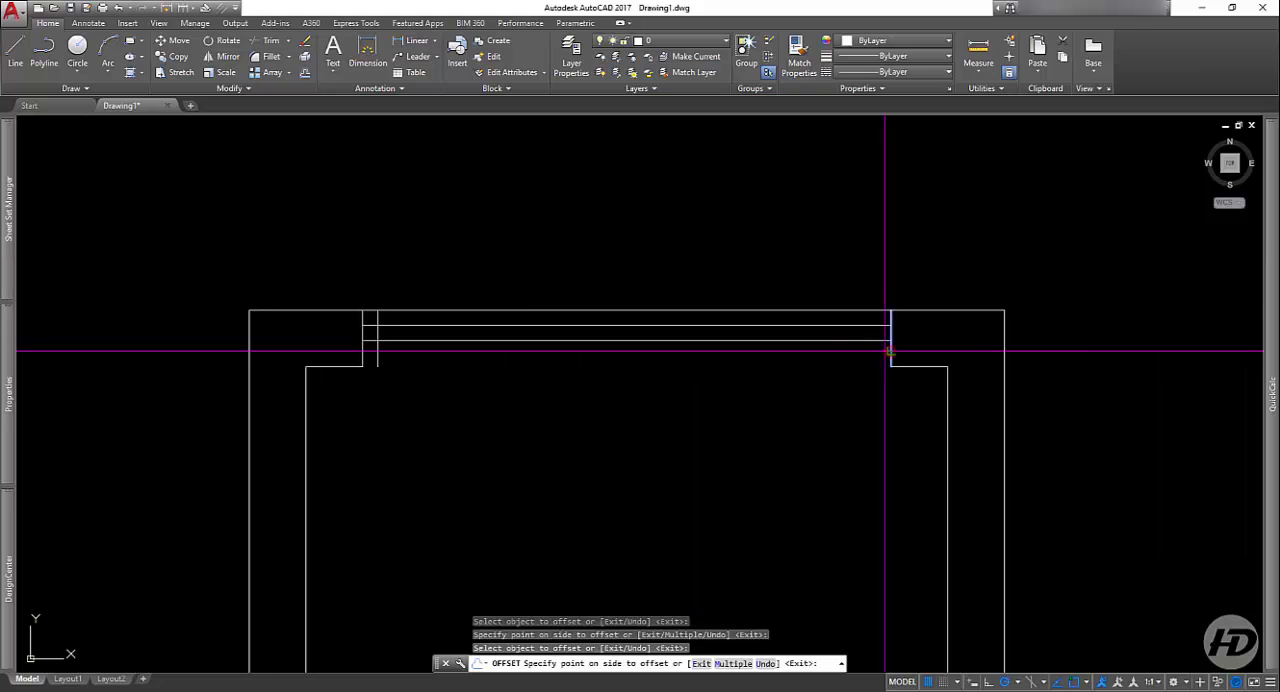
click(822, 359)
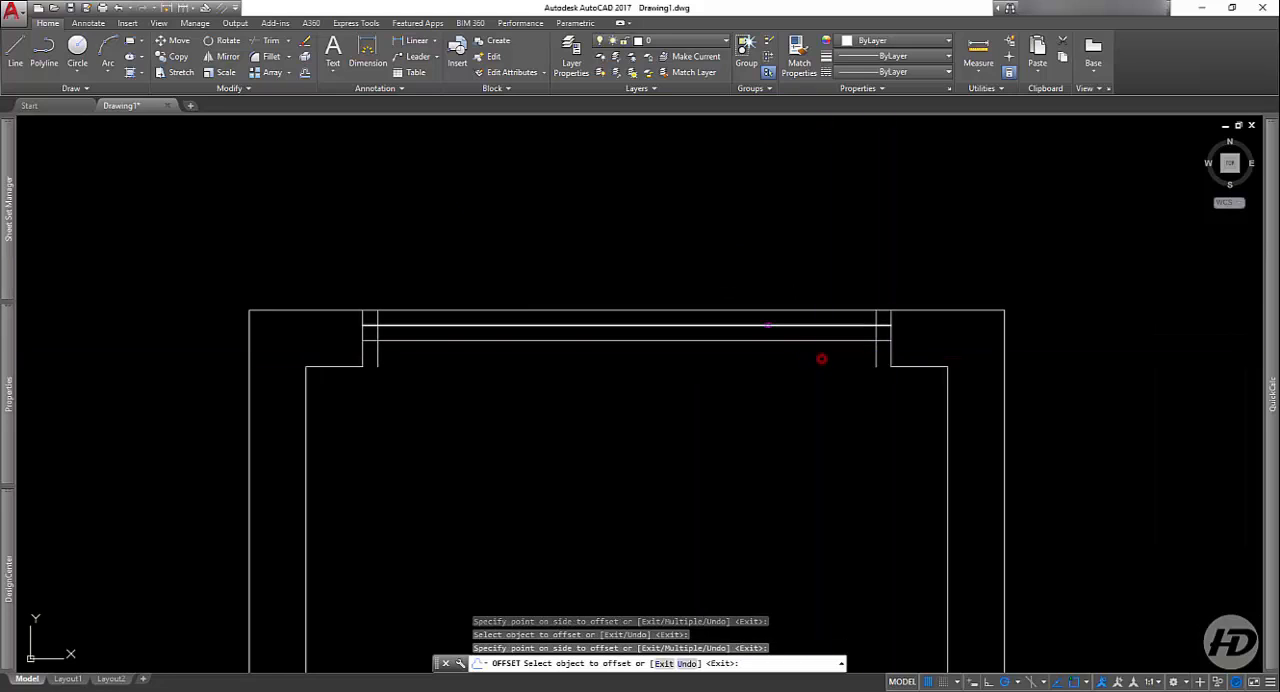
Step: Trim the frame verticals below the lowest window line and the middle window line's ends between the frame verticals and jambs
click(272, 43)
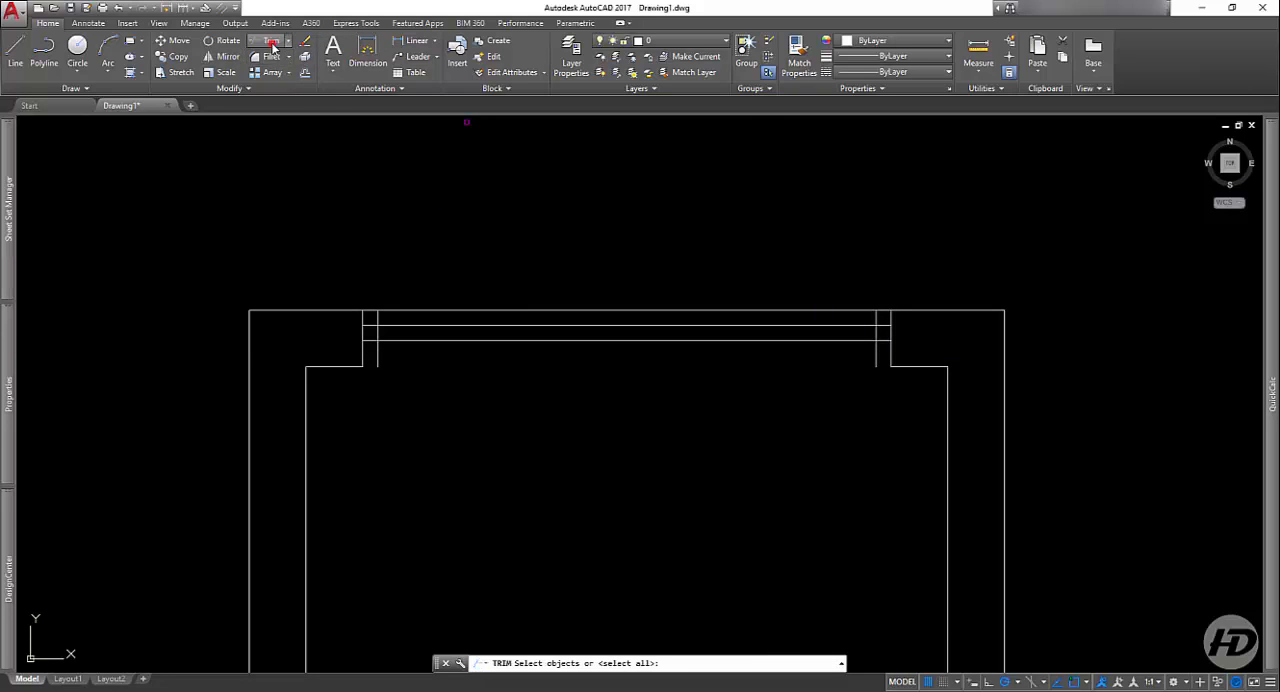
key(Return)
click(410, 331)
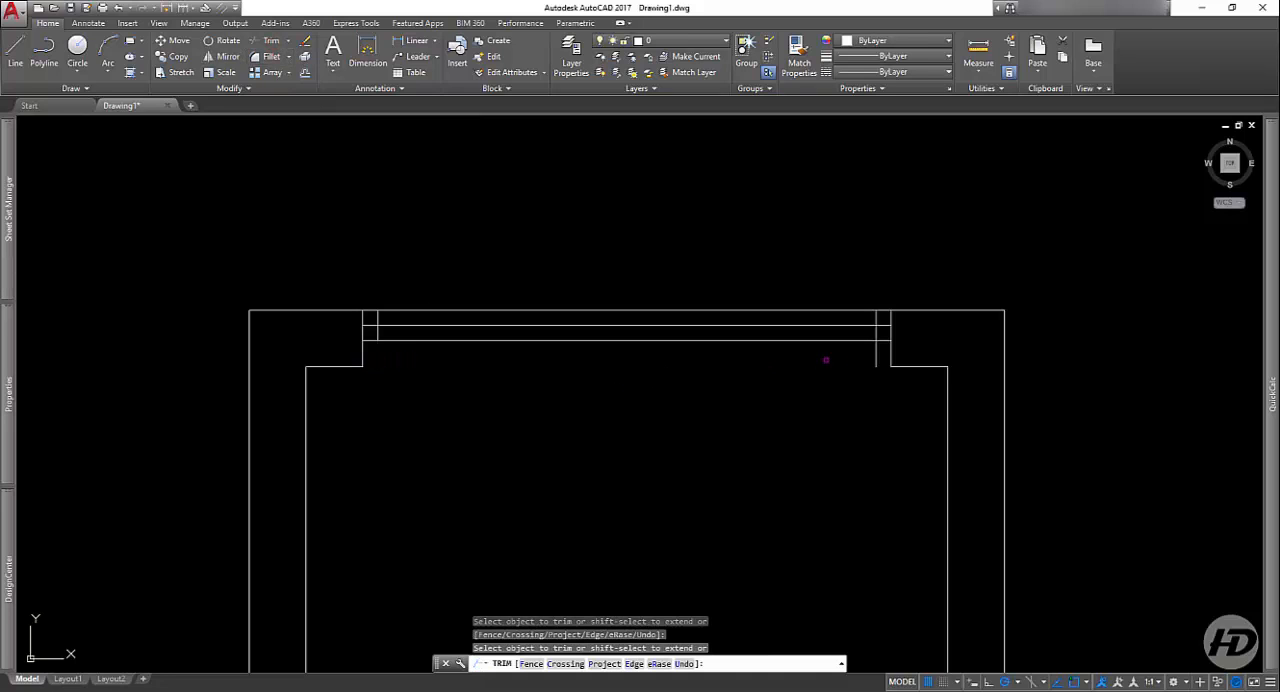
click(885, 329)
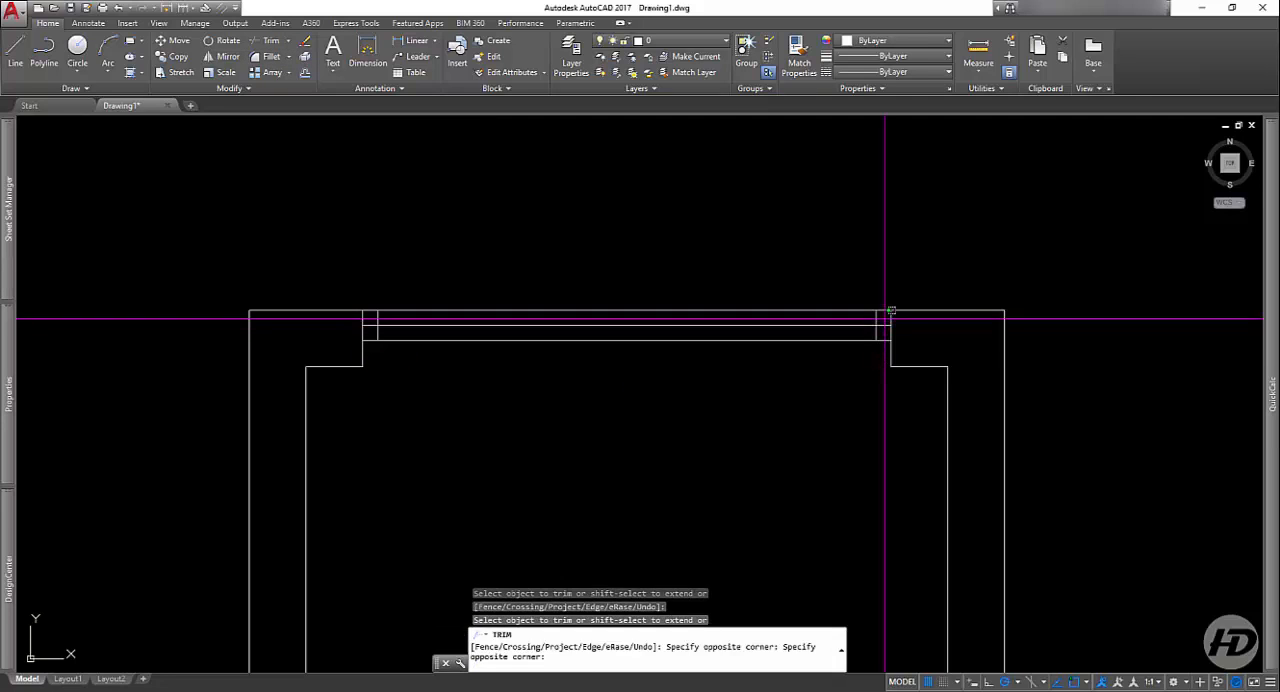
click(885, 319)
click(885, 325)
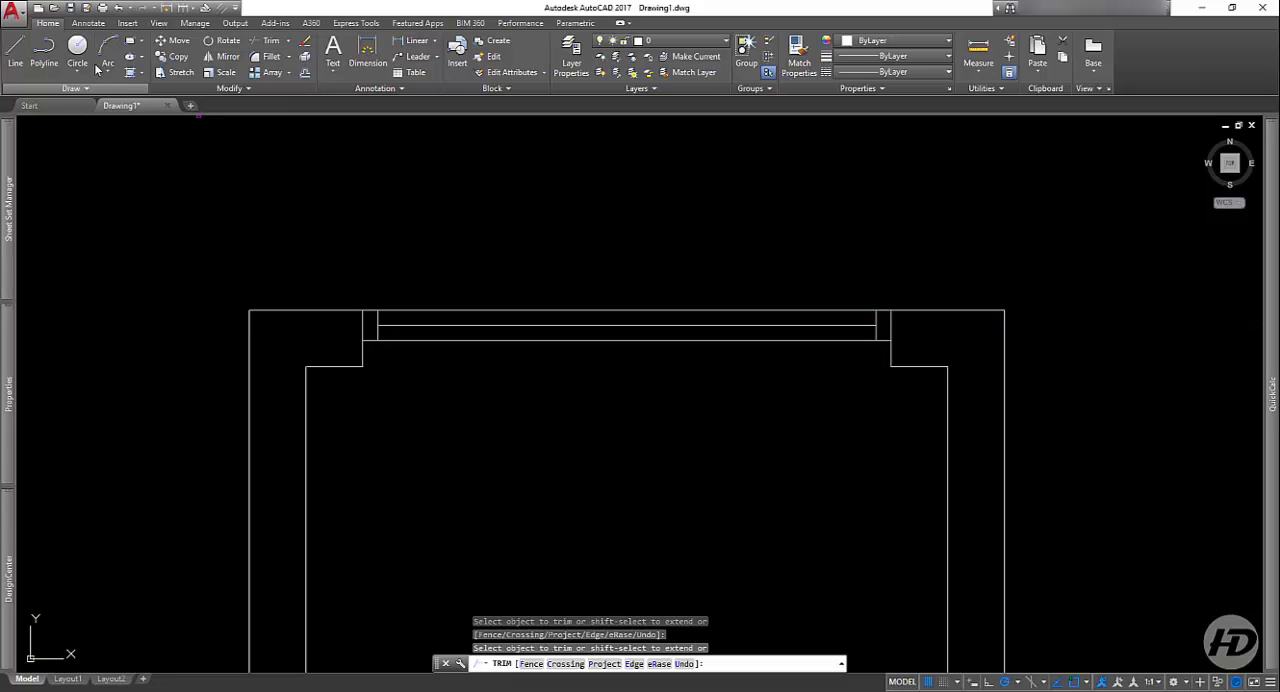
Step: Draw a horizontal line across the window opening between the inner corners of its two jambs
click(16, 57)
click(362, 366)
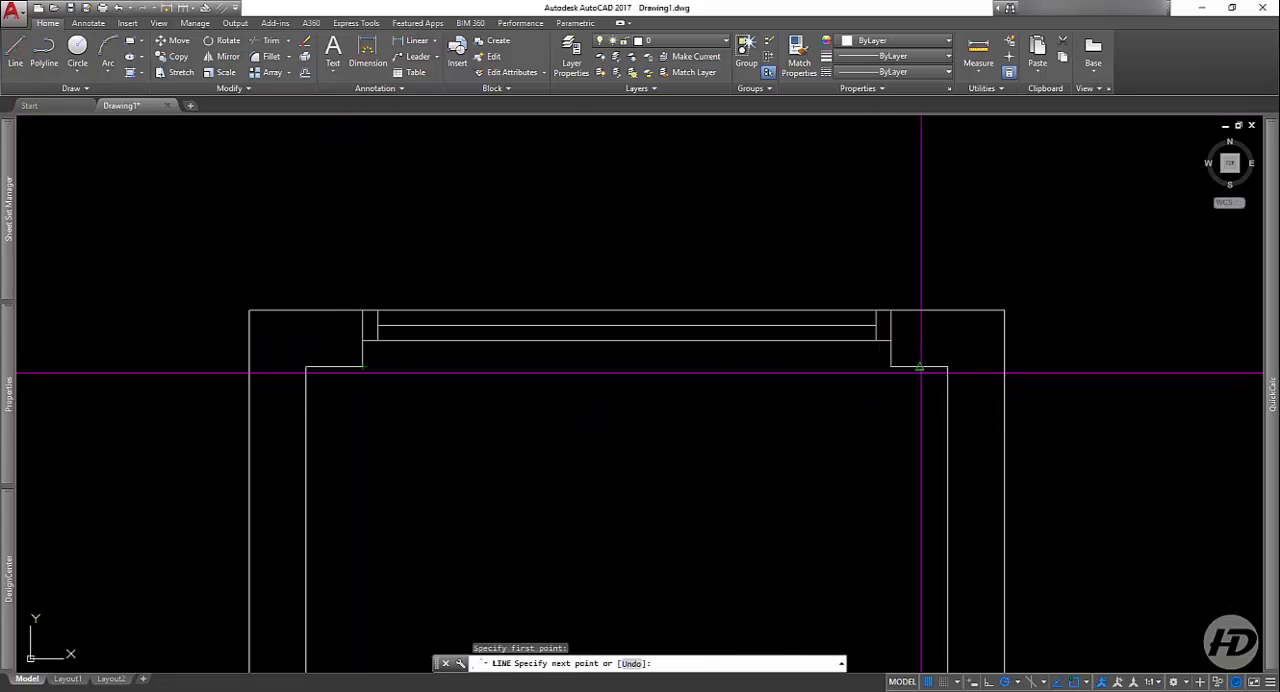
click(890, 366)
key(Return)
scroll(771, 443, down, 8)
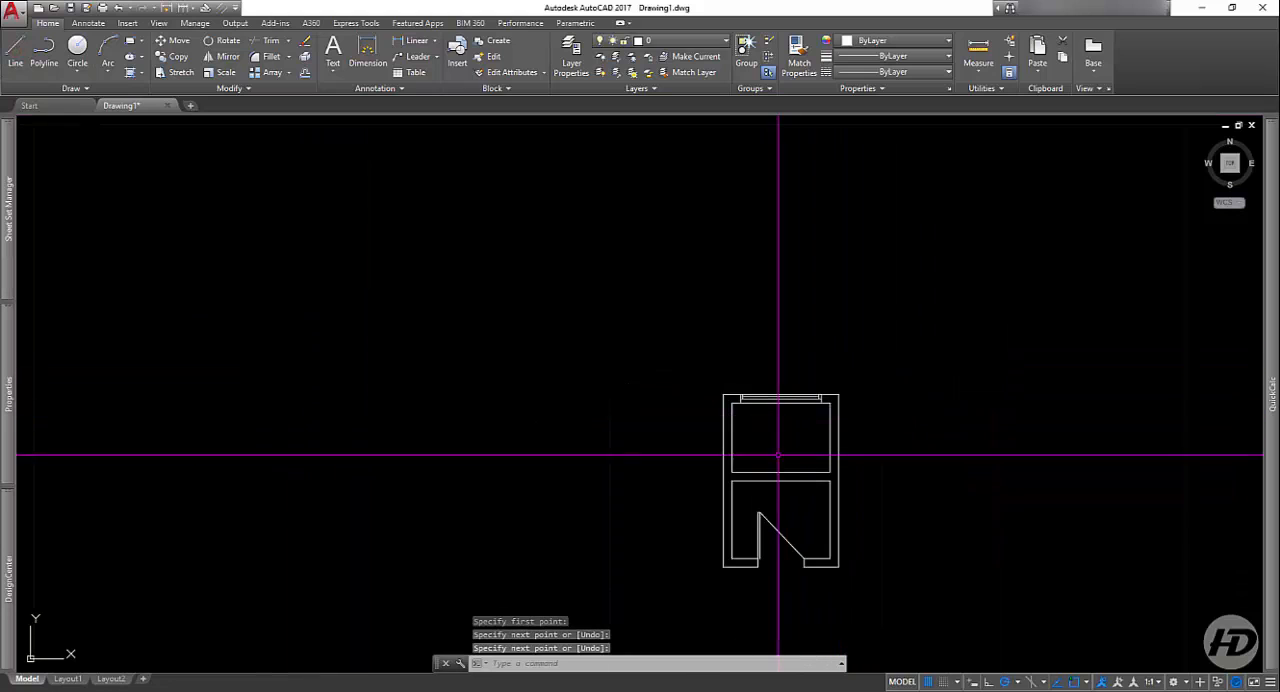
Step: Draw a vertical centre line about 0.33 long through the window's midpoint, extending beyond both faces of the upper wall
scroll(791, 436, up, 5)
scroll(937, 533, up, 2)
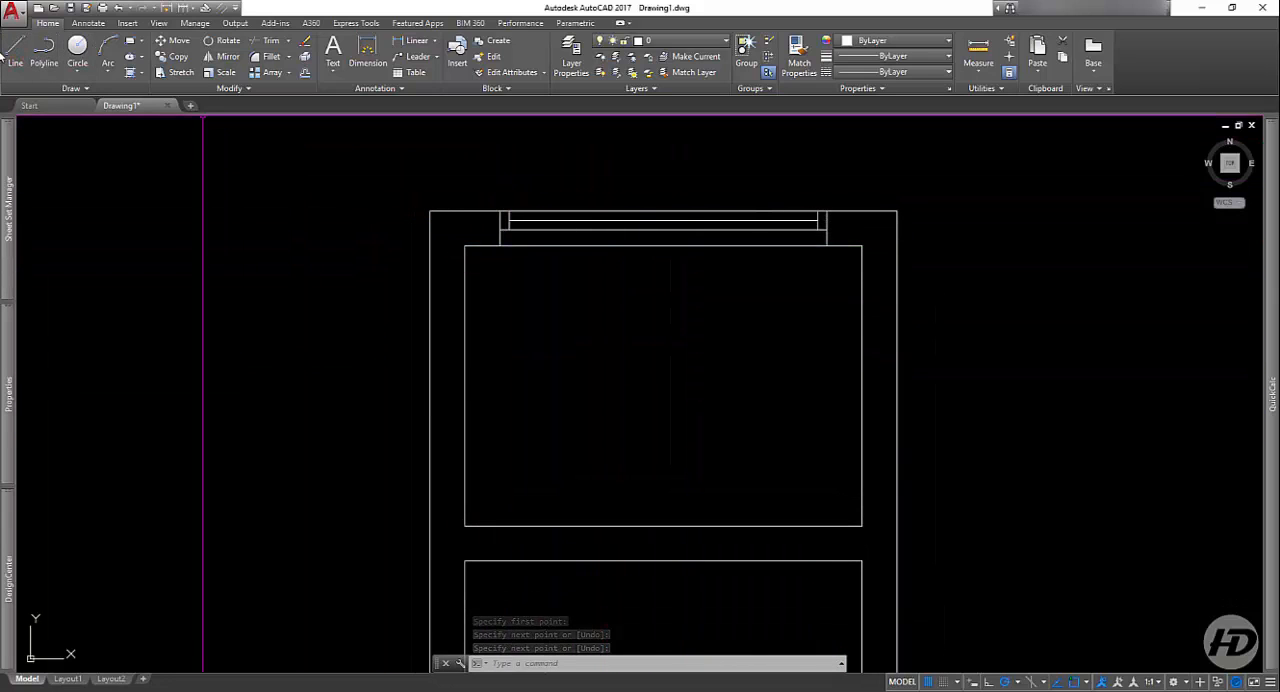
click(14, 52)
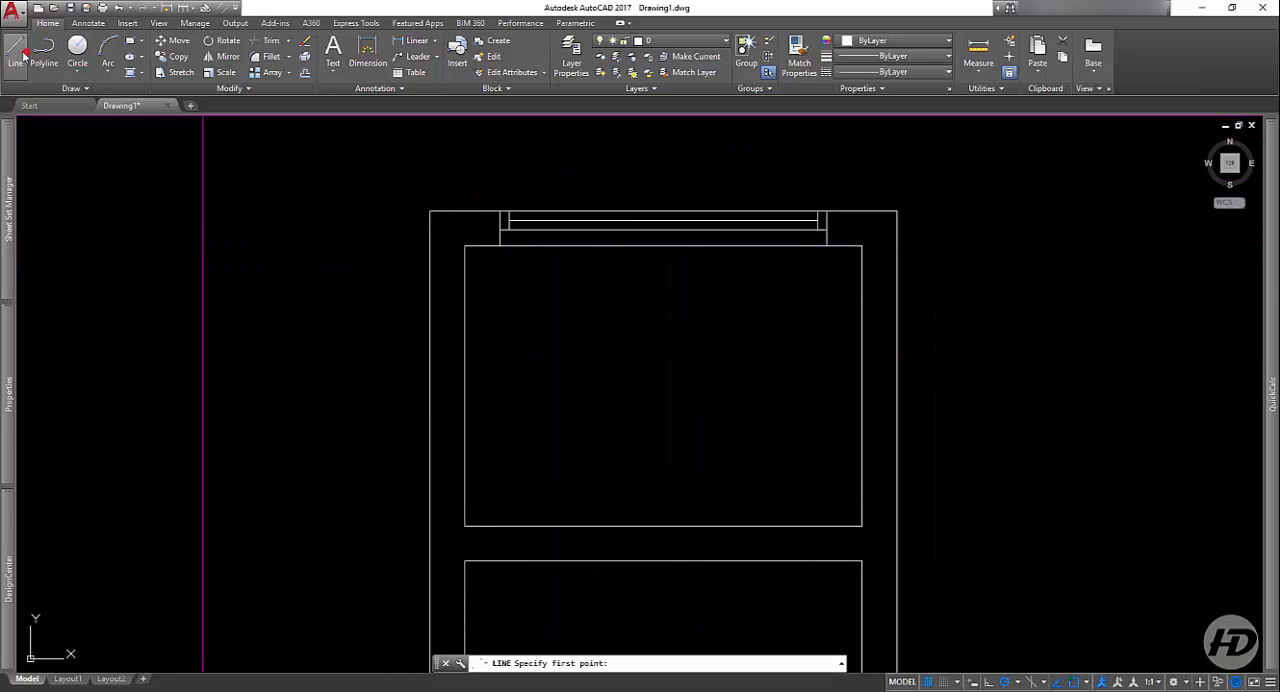
click(663, 268)
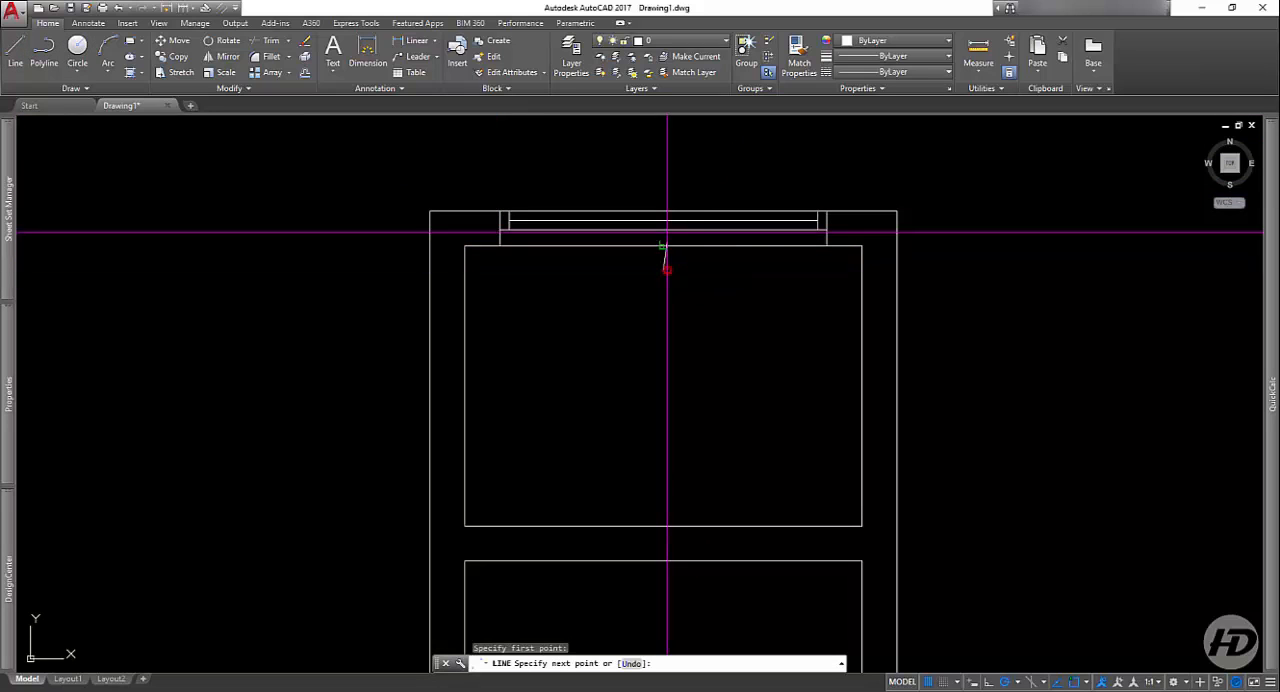
click(663, 193)
key(Return)
scroll(745, 216, down, 4)
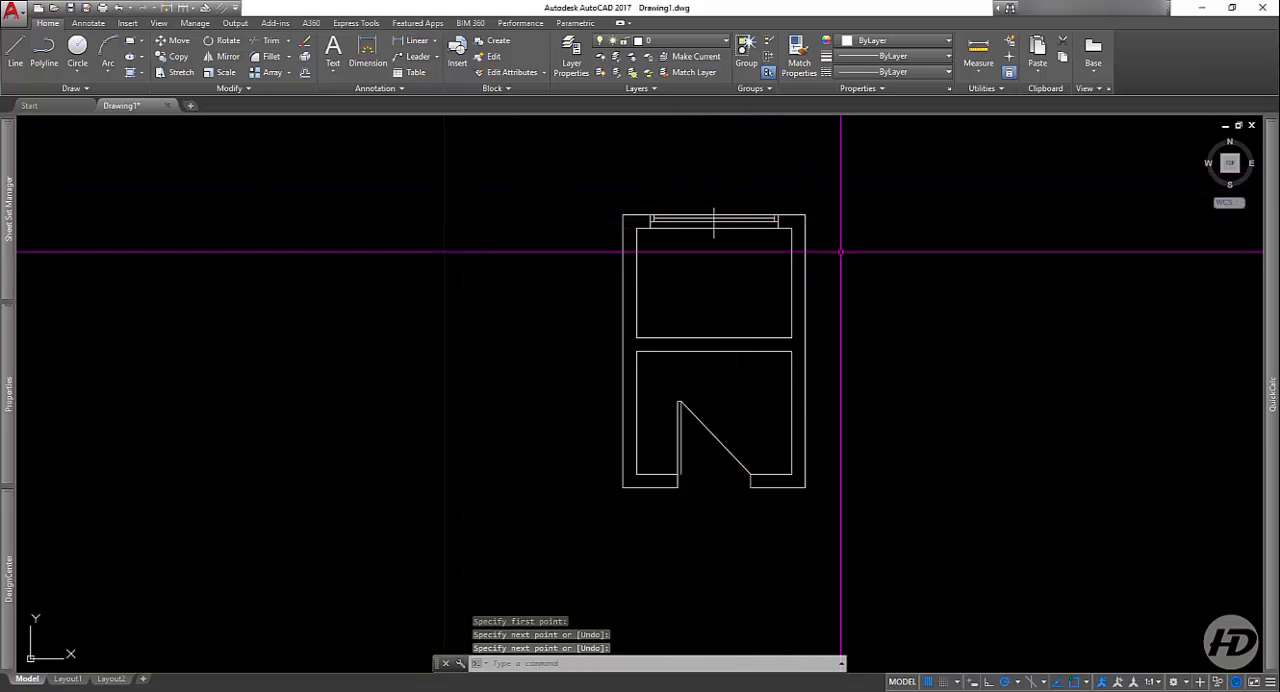
middle_drag(839, 303, 765, 311)
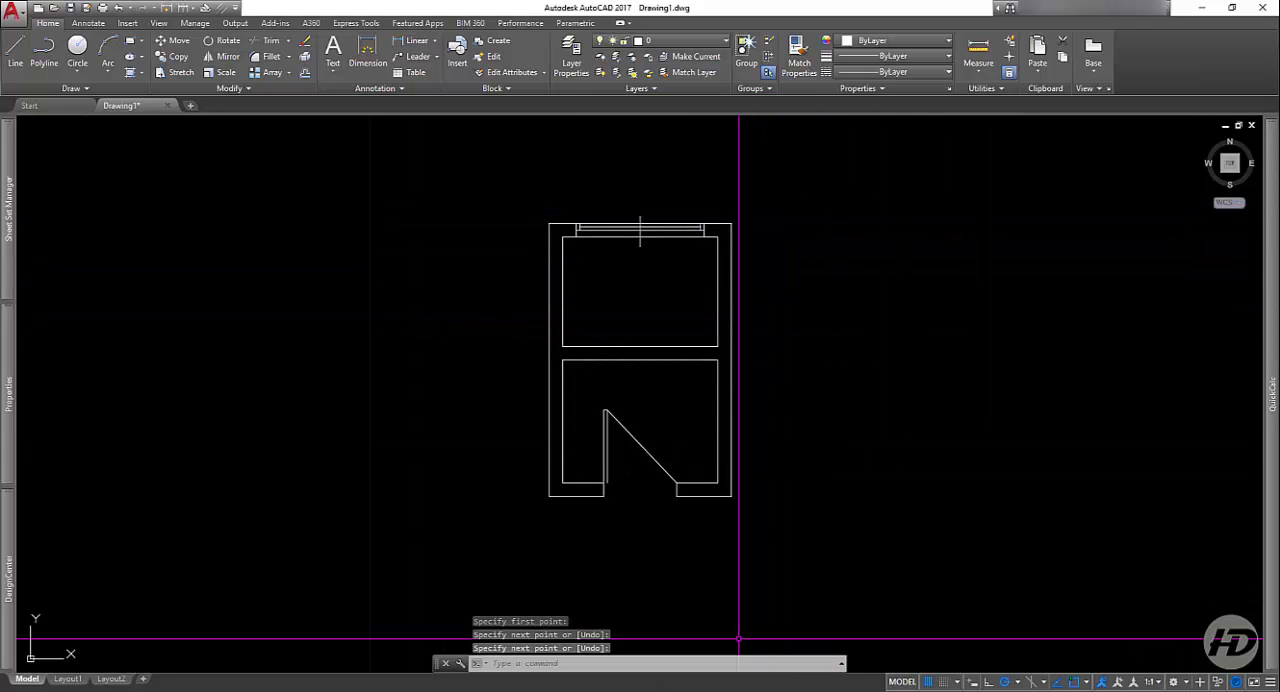
click(739, 690)
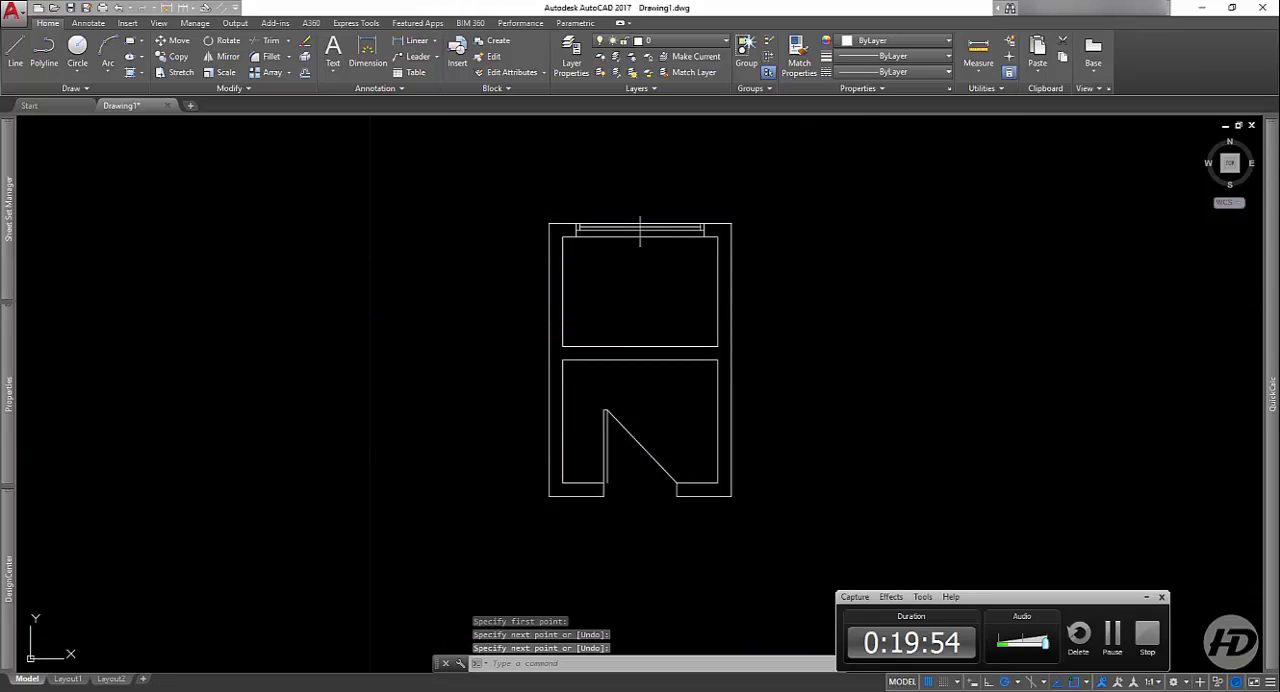